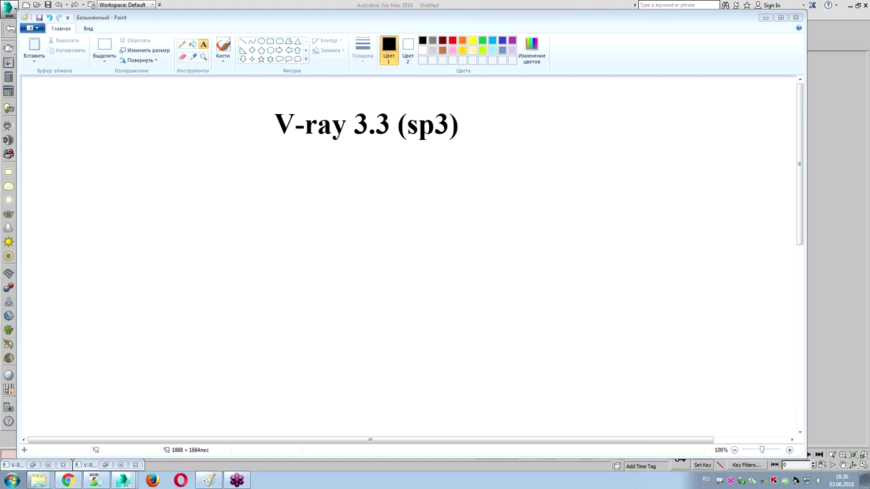
Switch to 3ds Max and set the production renderer to V-Ray Adv 3.30.05 in Render Setup
{"action": "key", "text": "alt+shift"}
{"action": "mouse_move", "coordinate": [115, 481]}
{"action": "left_click", "coordinate": [765, 18]}
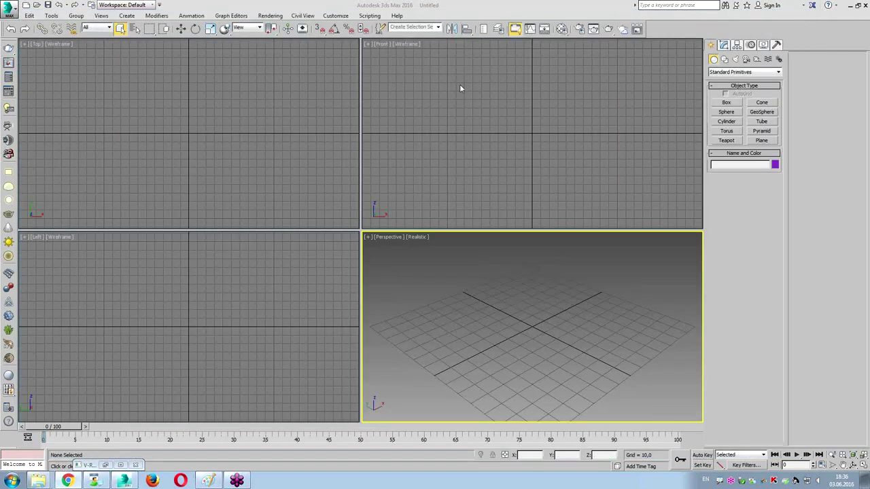
{"action": "left_click", "coordinate": [167, 129]}
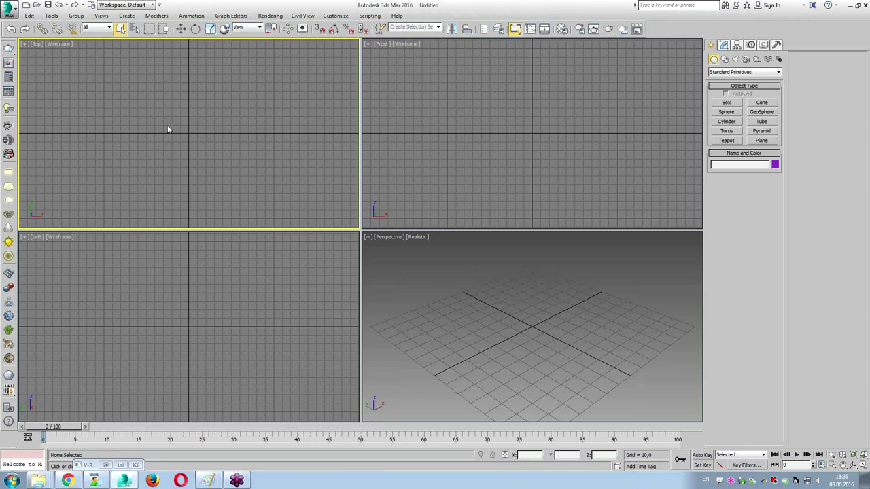
{"action": "left_click", "coordinate": [578, 29]}
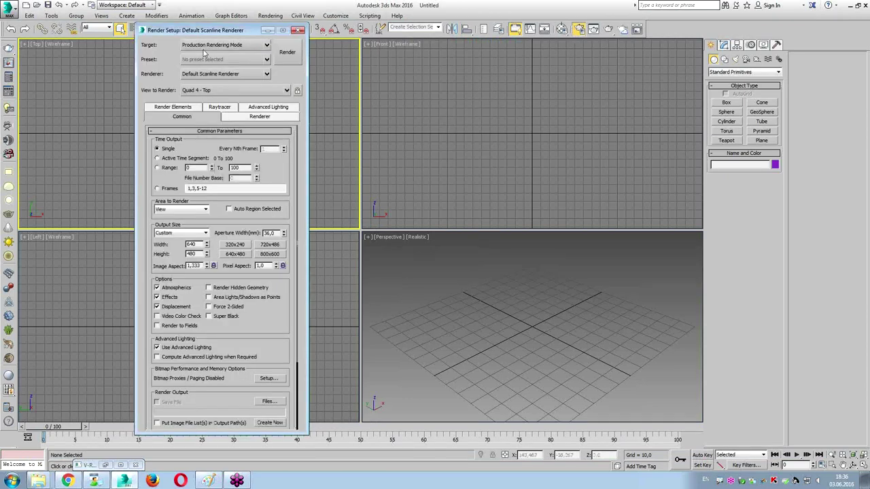
{"action": "left_click", "coordinate": [205, 74]}
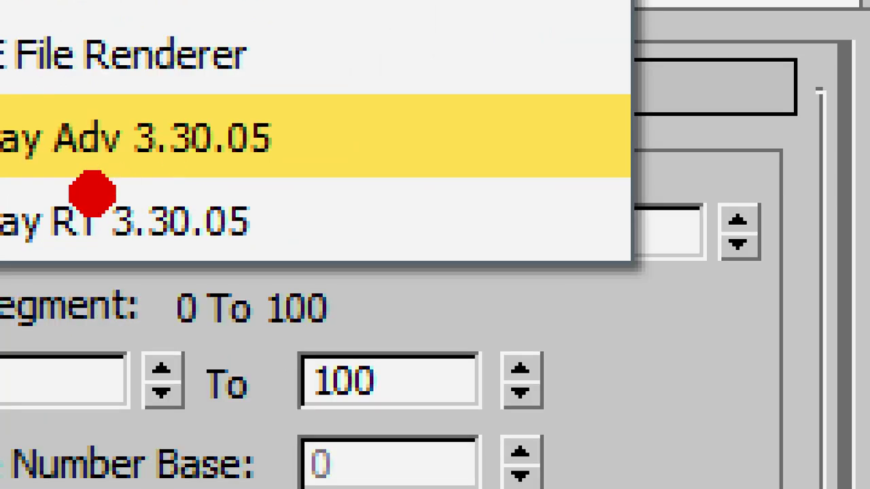
{"action": "left_click_drag", "start_coordinate": [199, 143], "coordinate": [244, 146]}
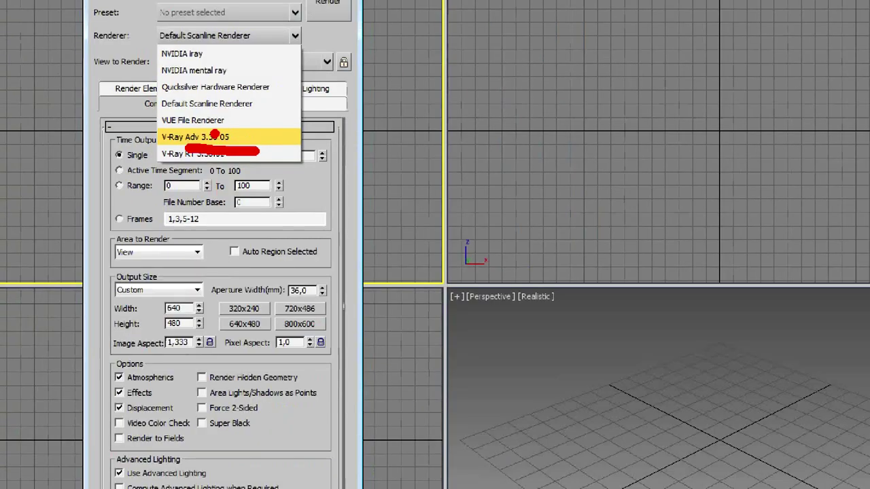
{"action": "left_click", "coordinate": [221, 76]}
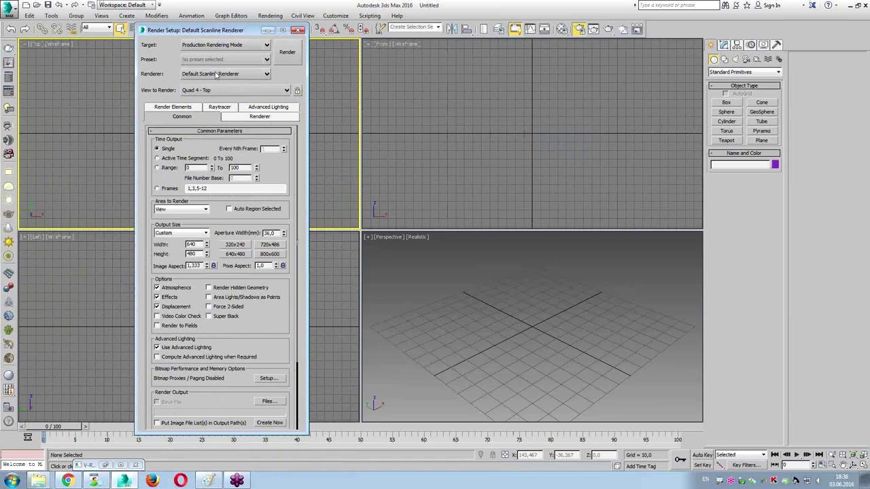
{"action": "left_click", "coordinate": [217, 77]}
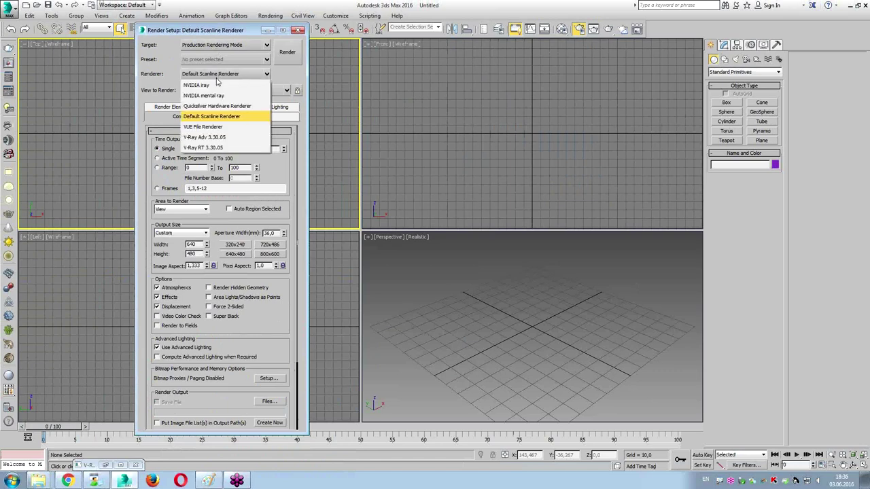
{"action": "left_click", "coordinate": [210, 138]}
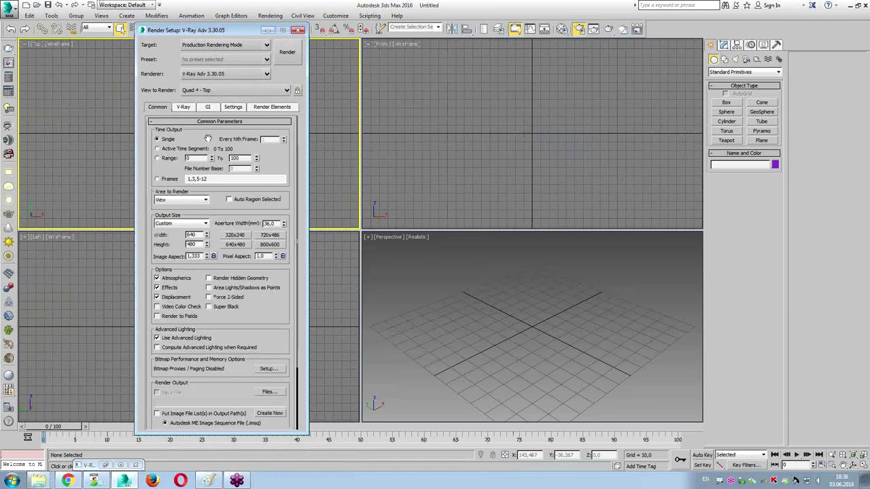
{"action": "left_click_drag", "start_coordinate": [223, 32], "coordinate": [207, 37]}
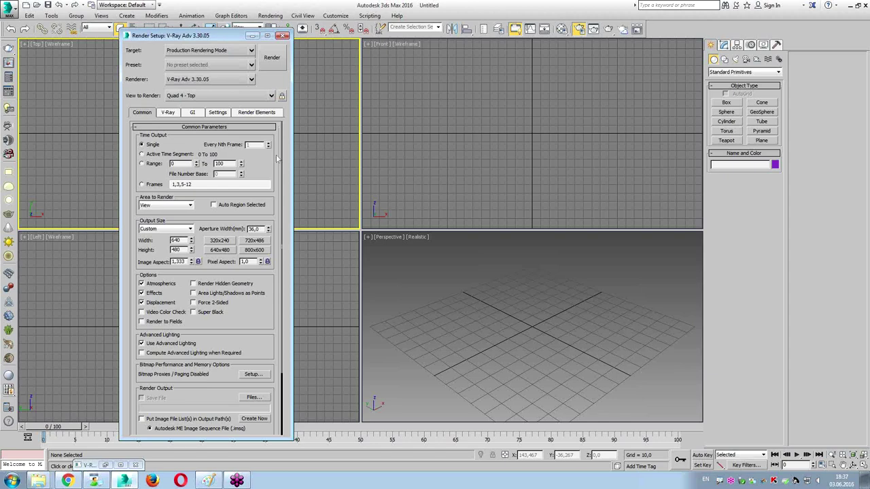
Create a teapot at the centre of the Perspective viewport and a large plane beneath it
{"action": "left_click", "coordinate": [409, 271]}
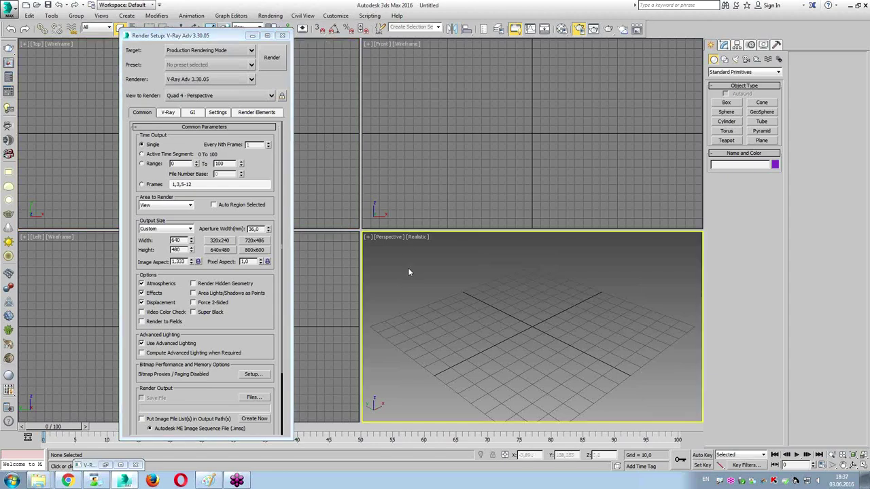
{"action": "left_click", "coordinate": [726, 140]}
{"action": "left_click_drag", "start_coordinate": [527, 327], "coordinate": [584, 325]}
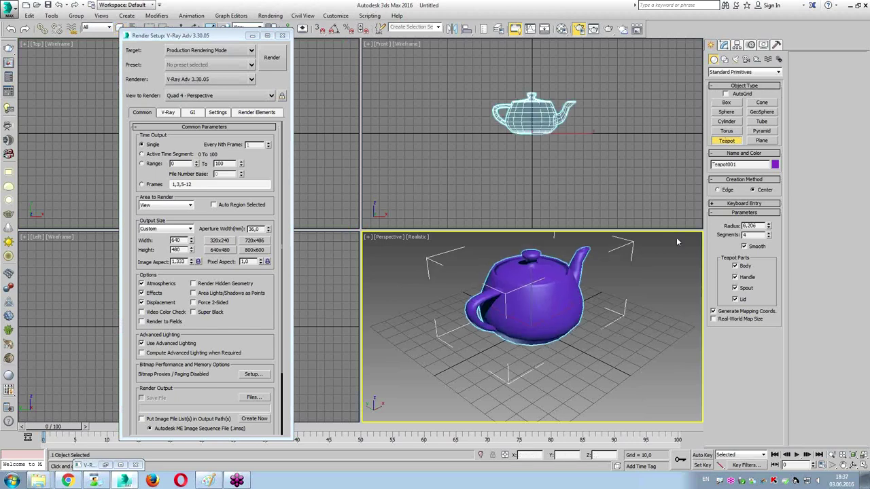
{"action": "left_click", "coordinate": [762, 141]}
{"action": "left_click_drag", "start_coordinate": [507, 278], "coordinate": [536, 415]}
{"action": "right_click", "coordinate": [638, 399]}
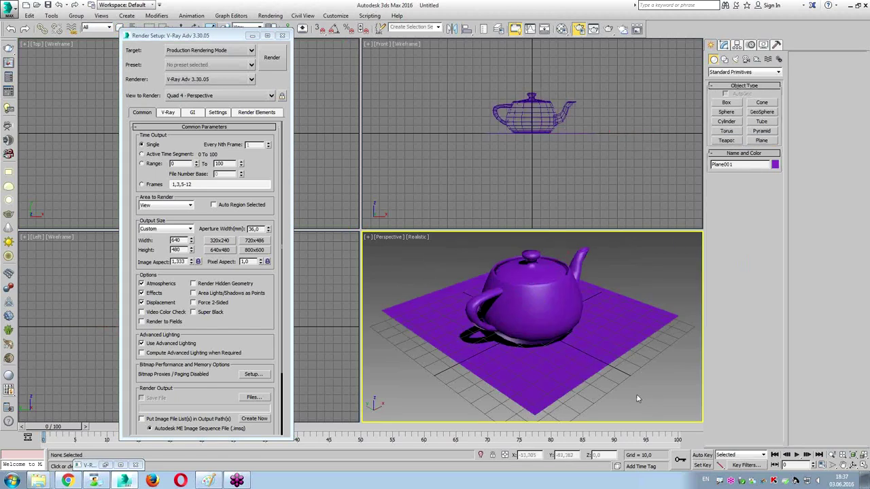
Render the Perspective view and show the V-Ray settings of Render Setup beside the frame buffer
{"action": "left_click", "coordinate": [272, 58]}
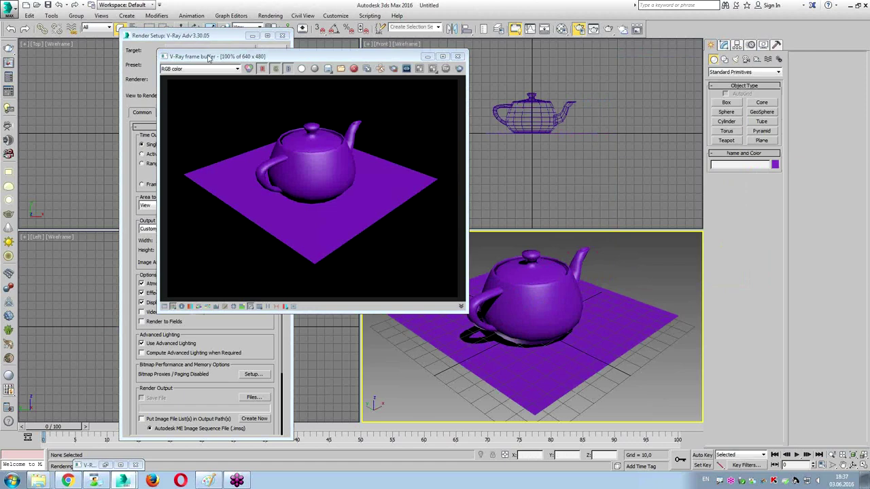
{"action": "left_click_drag", "start_coordinate": [207, 57], "coordinate": [317, 45]}
{"action": "left_click", "coordinate": [167, 113]}
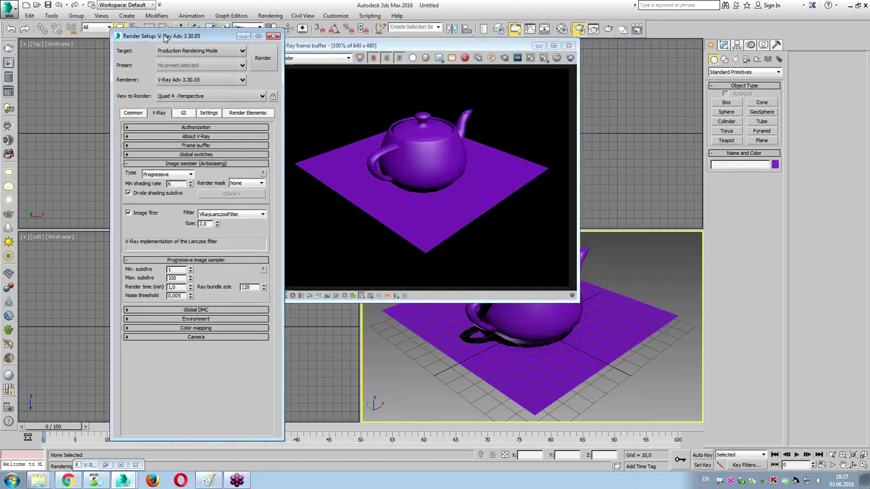
{"action": "left_click_drag", "start_coordinate": [178, 35], "coordinate": [120, 27]}
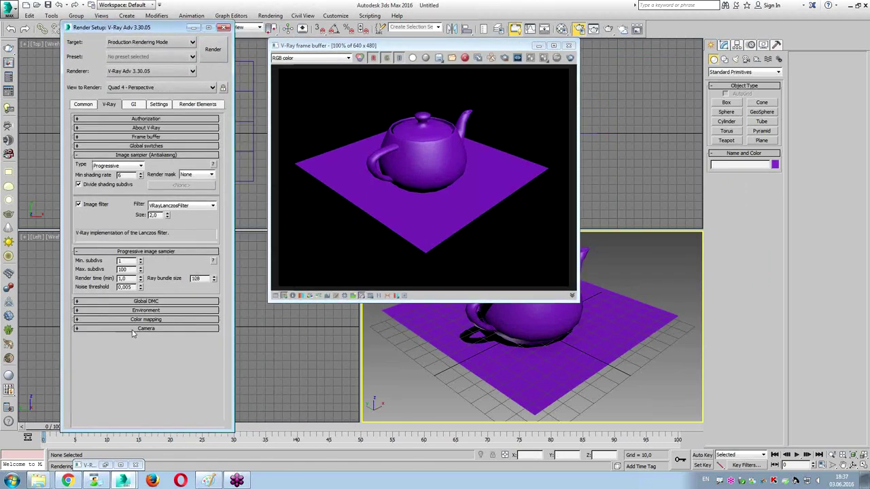
Switch to Paint and add the text "VBAS" below the V-ray 3.3 (sp3) title
{"action": "left_click", "coordinate": [208, 480]}
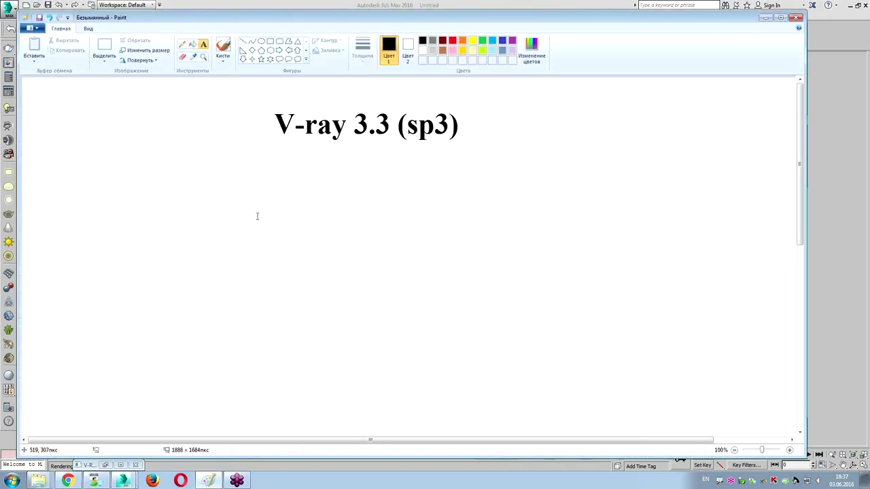
{"action": "left_click", "coordinate": [200, 174]}
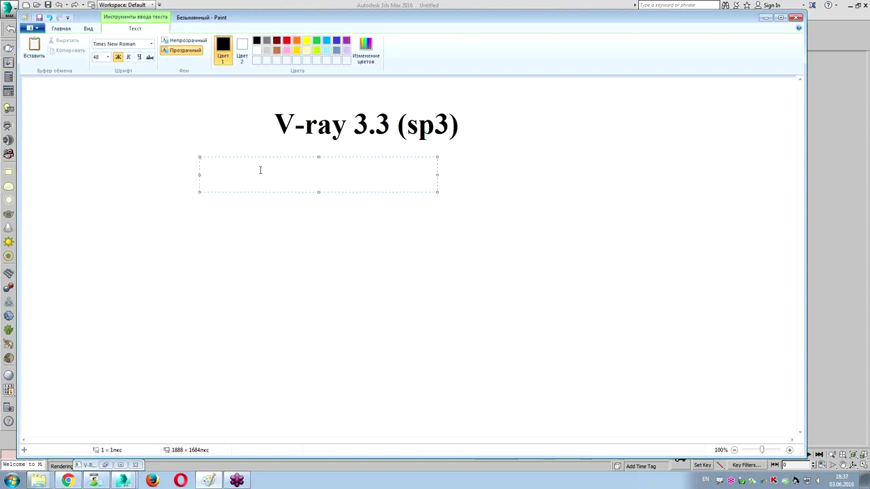
{"action": "type", "text": "VBAS"}
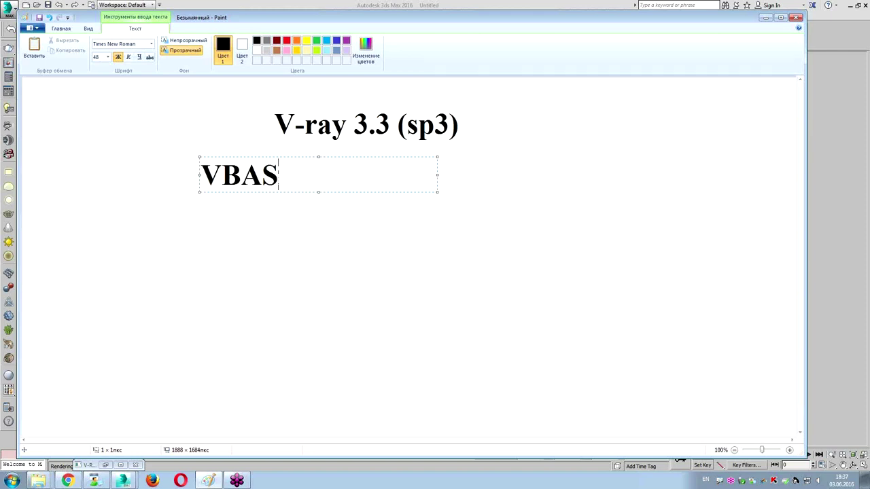
Return to 3ds Max and review the available image sampler types, comparing Adaptive with Progressive
{"action": "left_click", "coordinate": [128, 483]}
{"action": "left_click", "coordinate": [116, 443]}
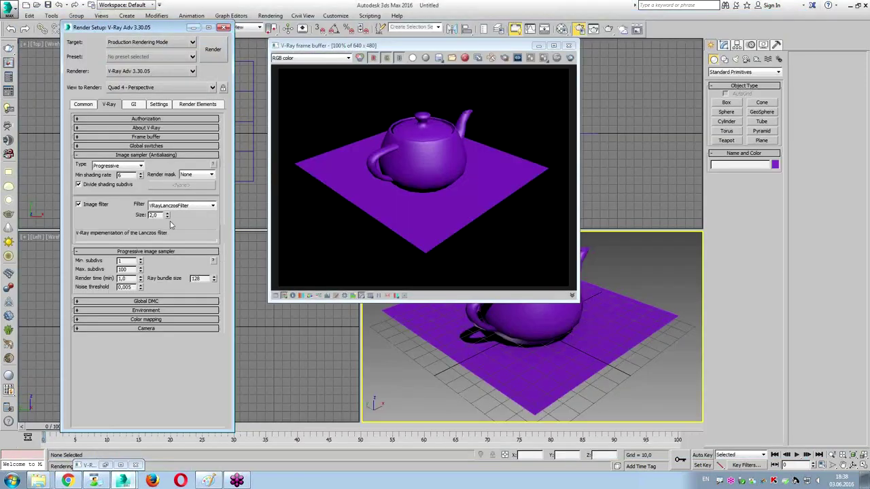
{"action": "left_click", "coordinate": [140, 166]}
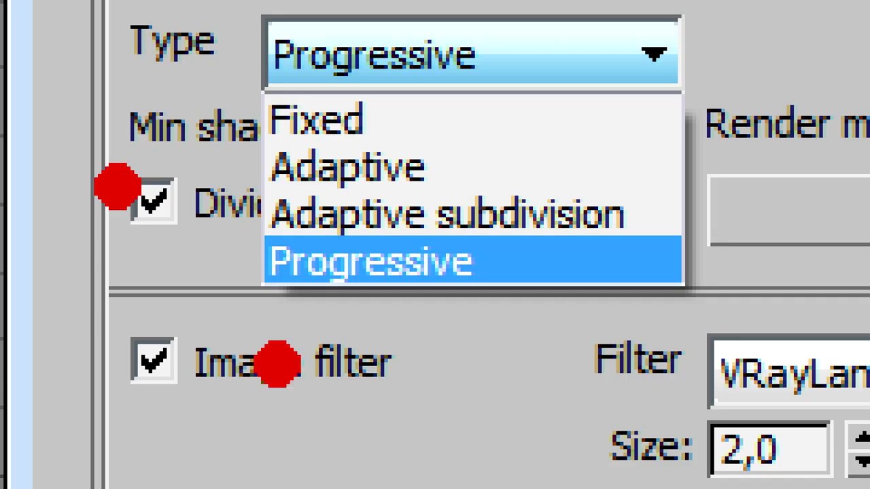
{"action": "mouse_move", "coordinate": [265, 314]}
{"action": "left_mouse_down"}
{"action": "mouse_move", "coordinate": [442, 307]}
{"action": "mouse_move", "coordinate": [534, 282]}
{"action": "left_mouse_up"}
{"action": "left_click_drag", "start_coordinate": [285, 197], "coordinate": [442, 204]}
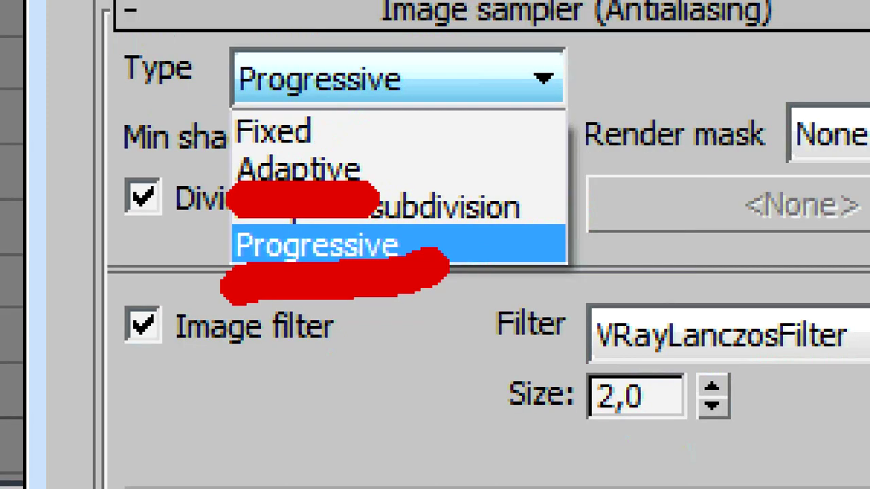
{"action": "left_click", "coordinate": [370, 262]}
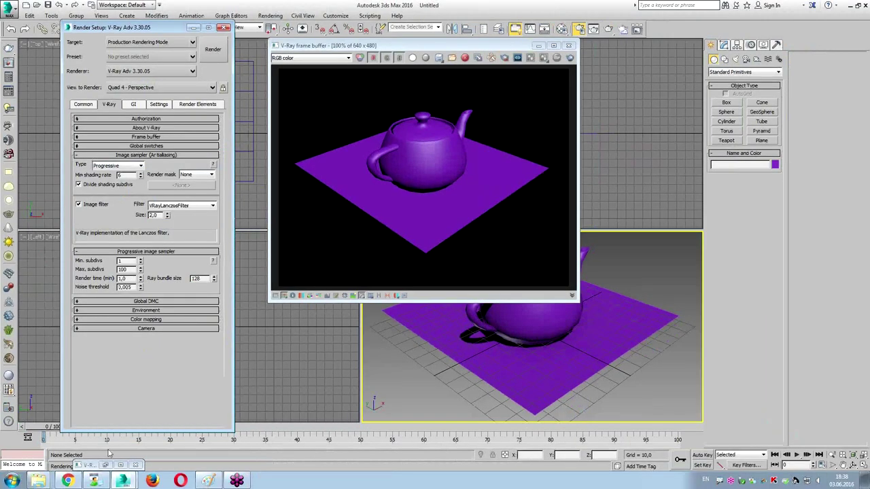
Open DOFrender.jpg in Windows Photo Viewer, maximize it and examine the blurred chest and its highlights in the background
{"action": "mouse_move", "coordinate": [39, 481]}
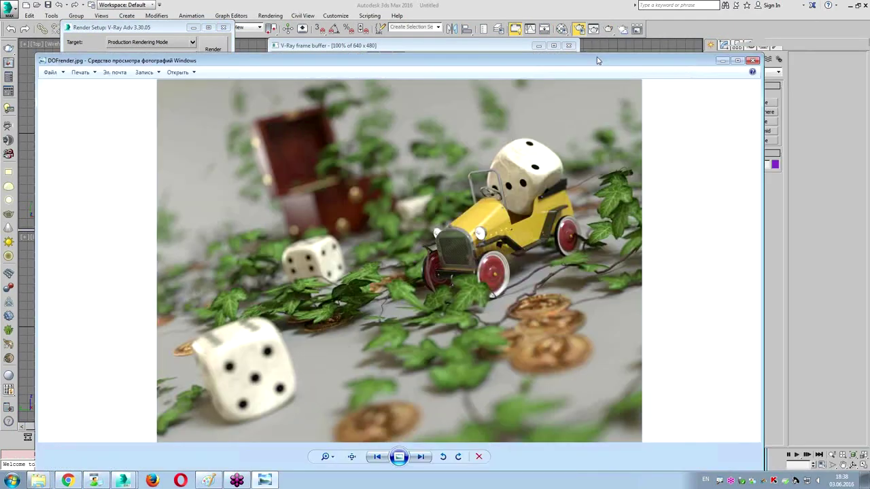
{"action": "left_click_drag", "start_coordinate": [584, 56], "coordinate": [583, 5]}
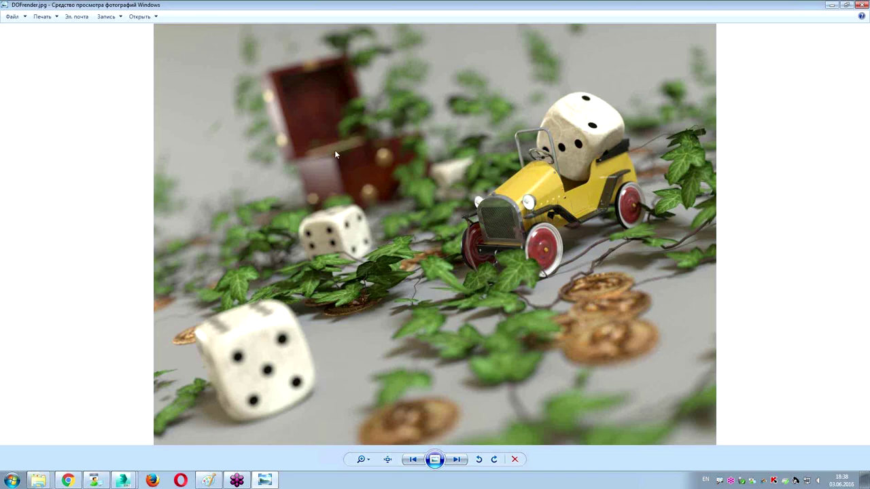
{"action": "scroll", "coordinate": [334, 151], "scroll_direction": "up", "scroll_amount": 4}
{"action": "left_click_drag", "start_coordinate": [297, 133], "coordinate": [414, 135]}
{"action": "scroll", "coordinate": [313, 181], "scroll_direction": "up", "scroll_amount": 3}
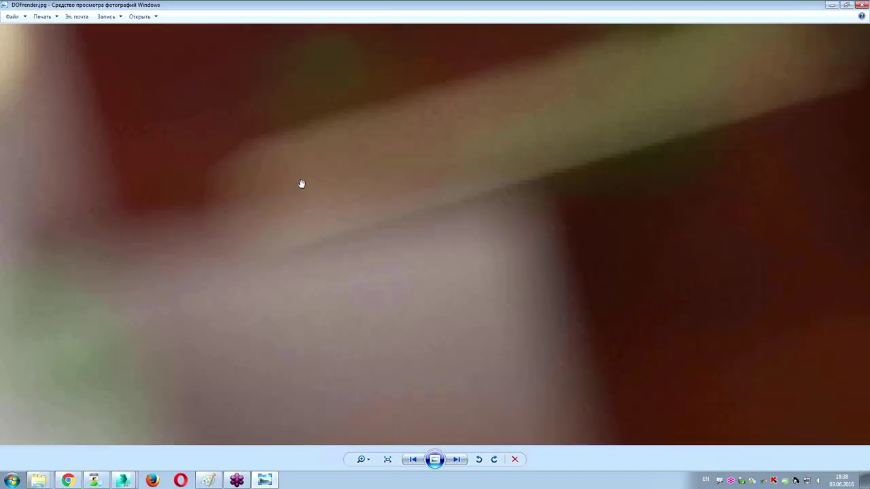
{"action": "scroll", "coordinate": [301, 185], "scroll_direction": "down", "scroll_amount": 3}
{"action": "scroll", "coordinate": [305, 184], "scroll_direction": "down", "scroll_amount": 2}
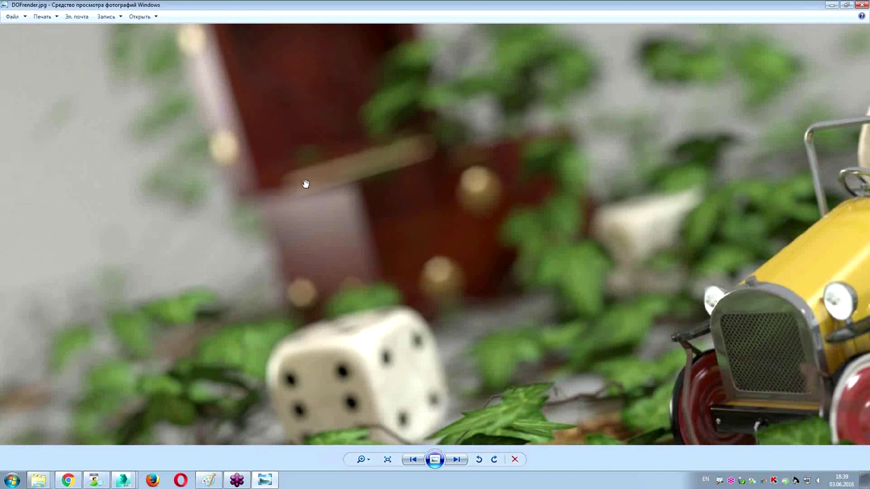
{"action": "scroll", "coordinate": [303, 170], "scroll_direction": "down", "scroll_amount": 3}
{"action": "scroll", "coordinate": [301, 146], "scroll_direction": "up", "scroll_amount": 3}
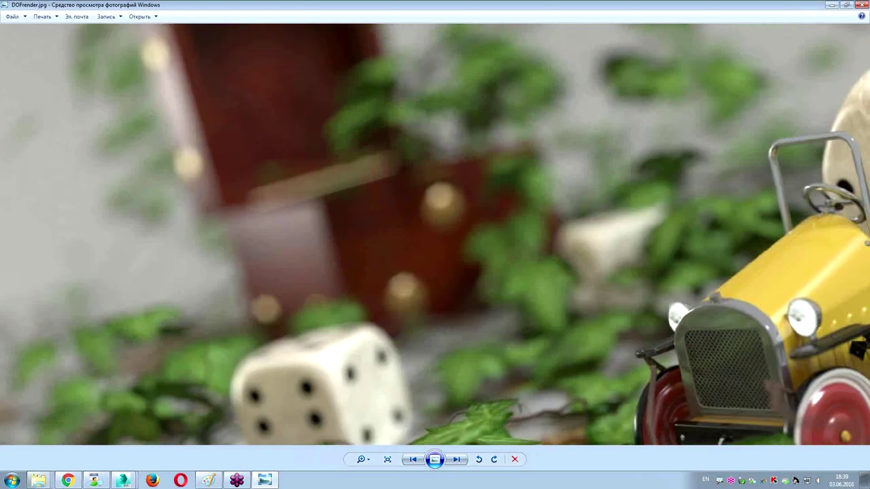
{"action": "left_click_drag", "start_coordinate": [192, 182], "coordinate": [204, 192]}
{"action": "left_click_drag", "start_coordinate": [253, 327], "coordinate": [240, 318]}
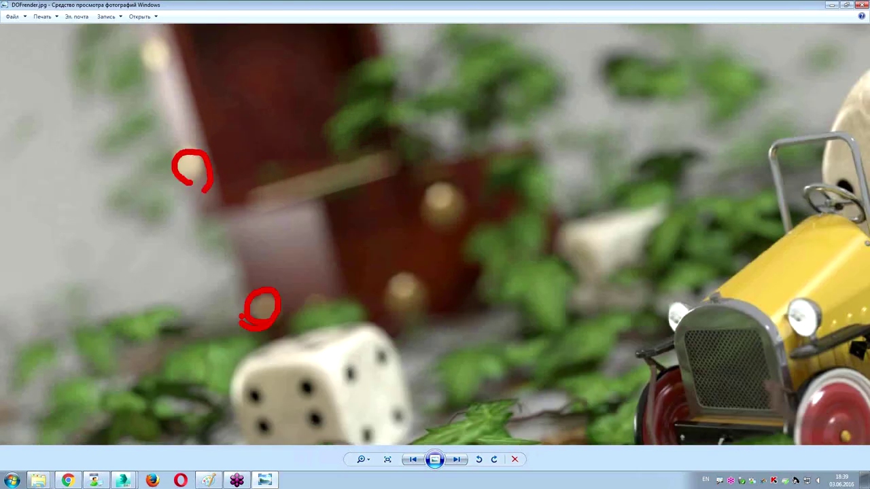
{"action": "key", "text": "Escape"}
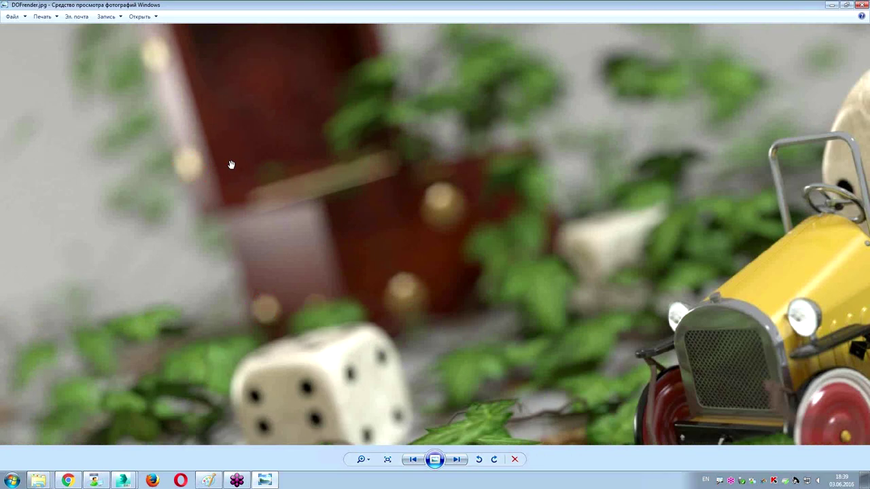
{"action": "scroll", "coordinate": [341, 210], "scroll_direction": "down", "scroll_amount": 3}
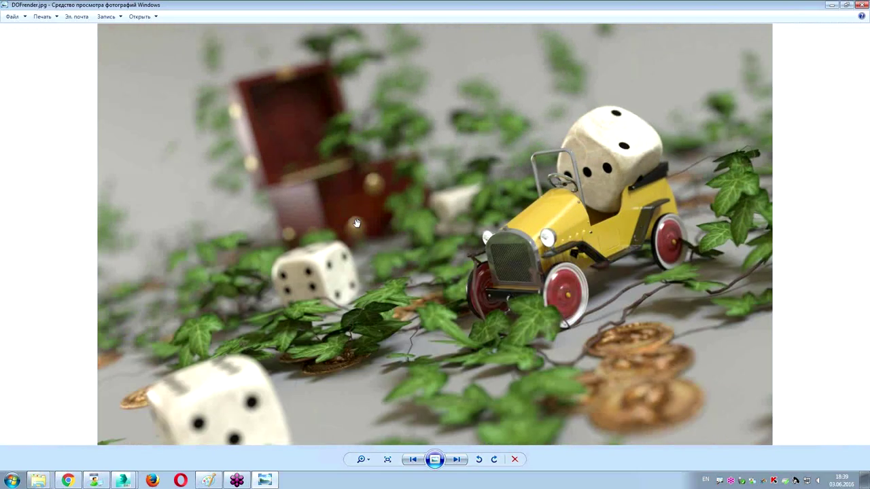
Examine the out-of-focus die in the foreground of DOFrender.jpg, and close the image
{"action": "scroll", "coordinate": [145, 408], "scroll_direction": "up", "scroll_amount": 3}
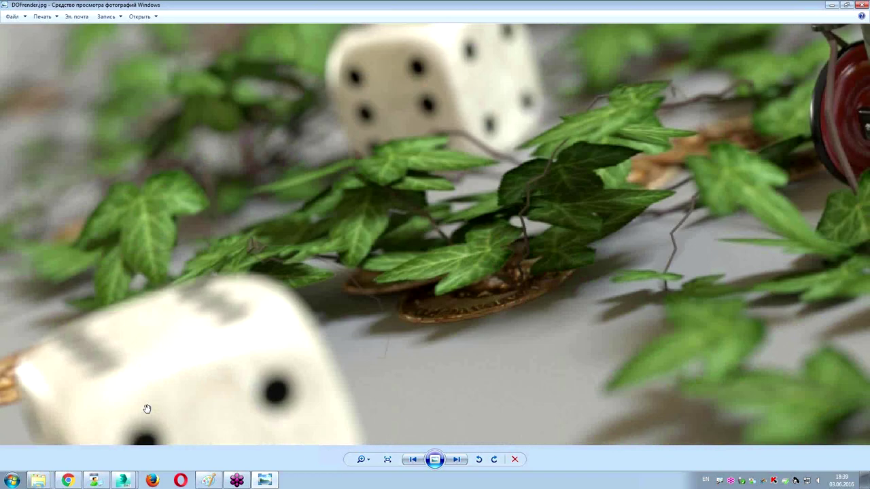
{"action": "left_click_drag", "start_coordinate": [147, 409], "coordinate": [259, 270]}
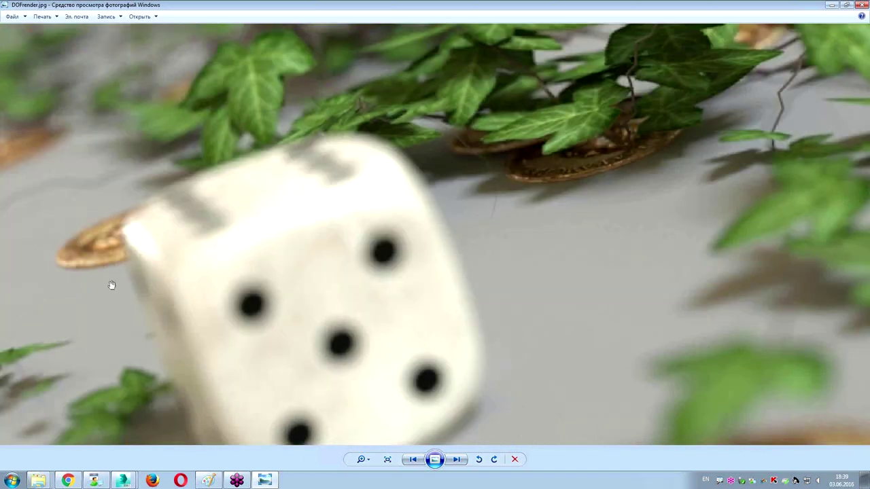
{"action": "scroll", "coordinate": [198, 248], "scroll_direction": "down", "scroll_amount": 3}
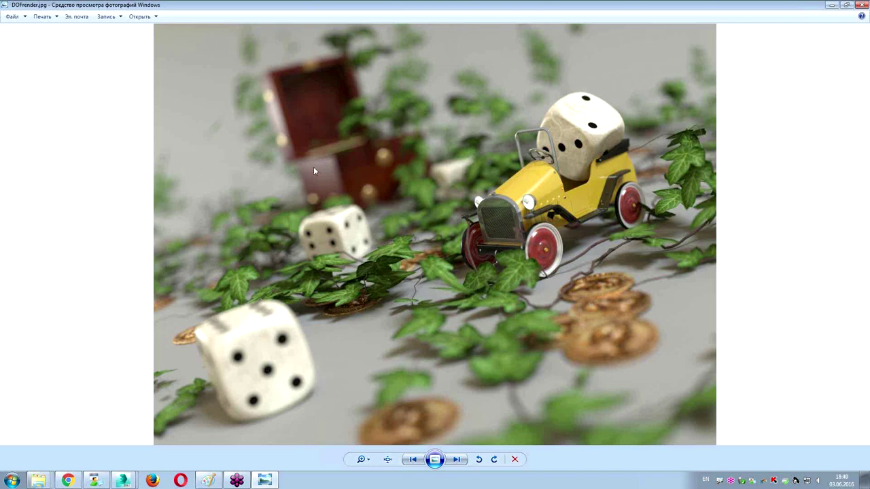
{"action": "left_click", "coordinate": [862, 5]}
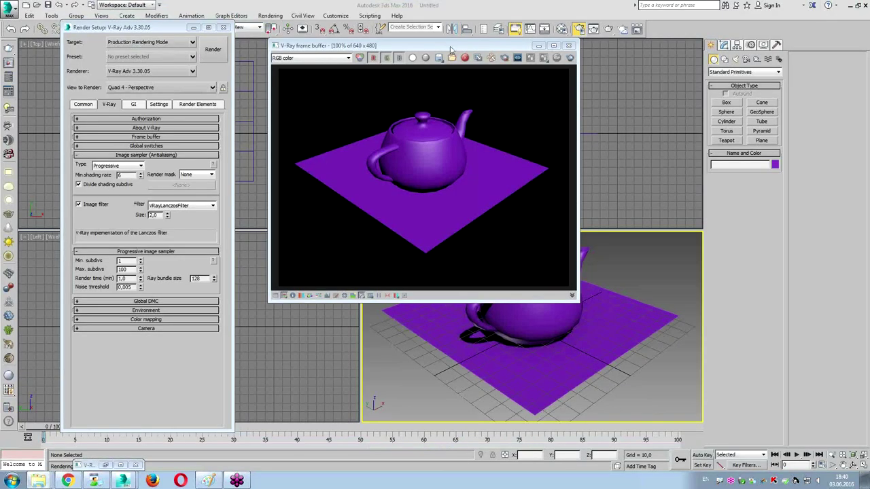
Switch to Paint to view the V-Ray 3.3 notes, and return to the V-Ray frame buffer in 3ds Max
{"action": "left_click_drag", "start_coordinate": [451, 51], "coordinate": [460, 60]}
{"action": "left_click", "coordinate": [210, 481]}
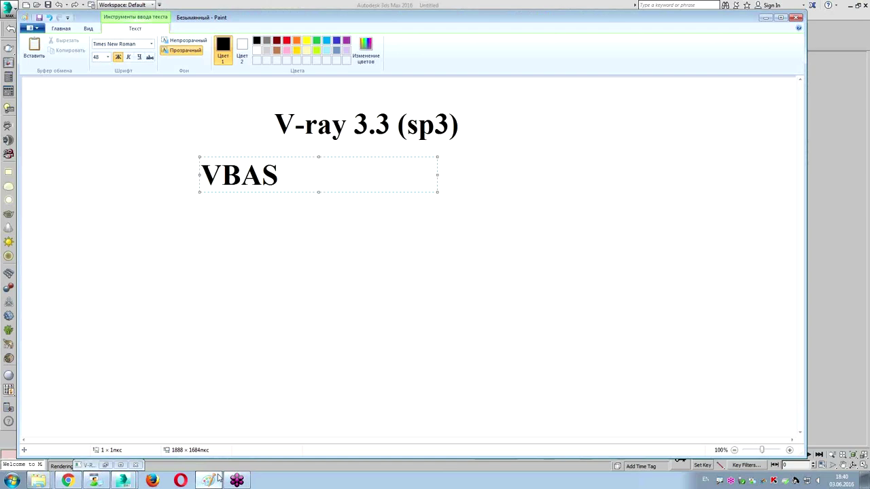
{"action": "mouse_move", "coordinate": [123, 480]}
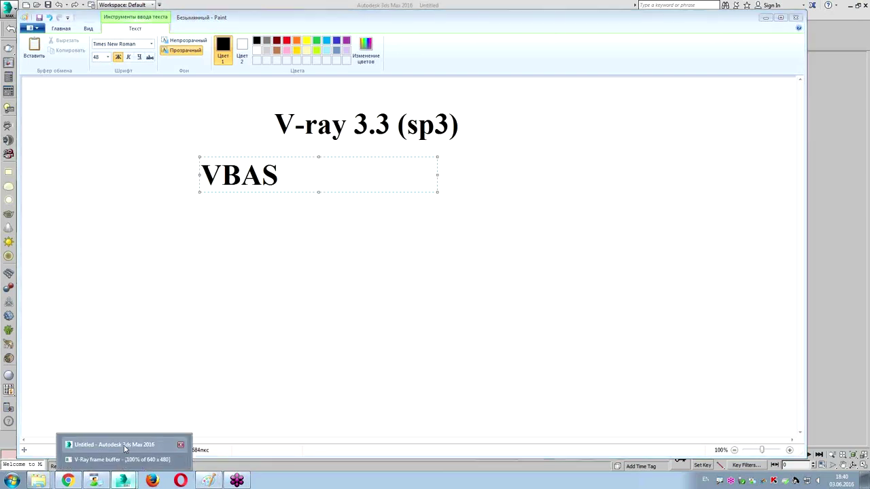
{"action": "left_click", "coordinate": [123, 460]}
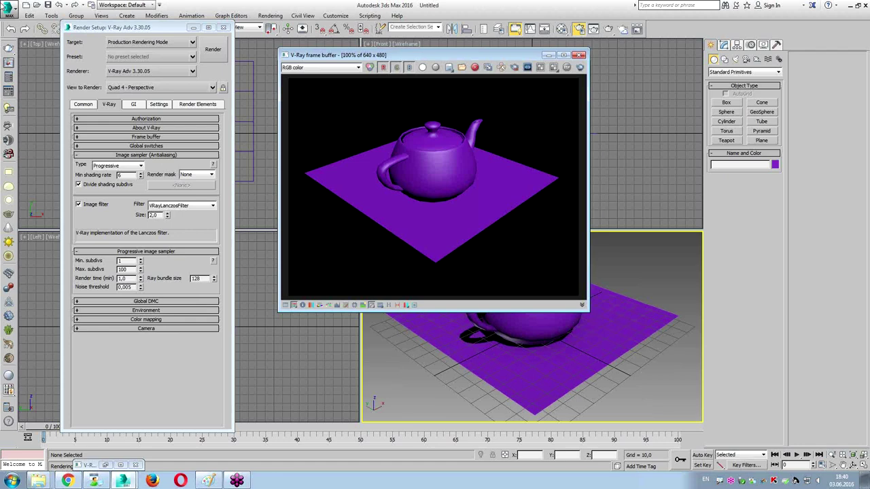
Discard the teapot scene changes and open "Studio render 1 complete.max" from the "Studio render 1 - physical camera" folder on drive D
{"action": "left_click", "coordinate": [10, 12]}
{"action": "left_click", "coordinate": [79, 89]}
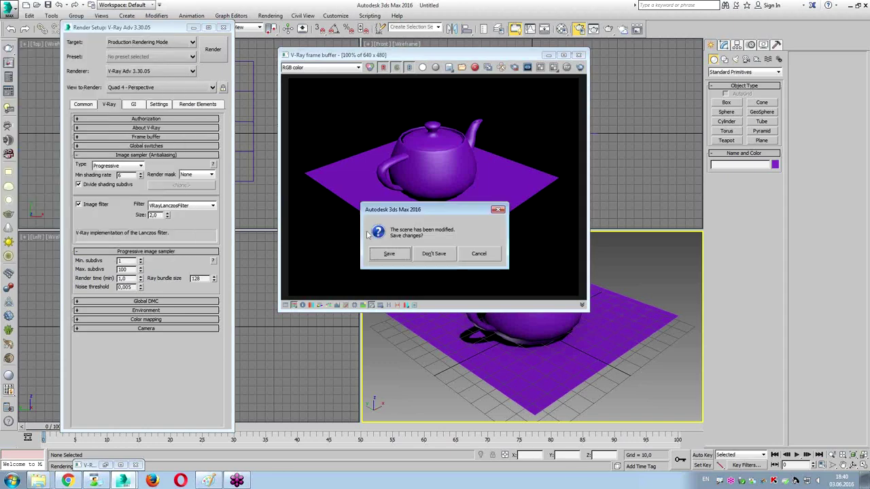
{"action": "left_click", "coordinate": [441, 256]}
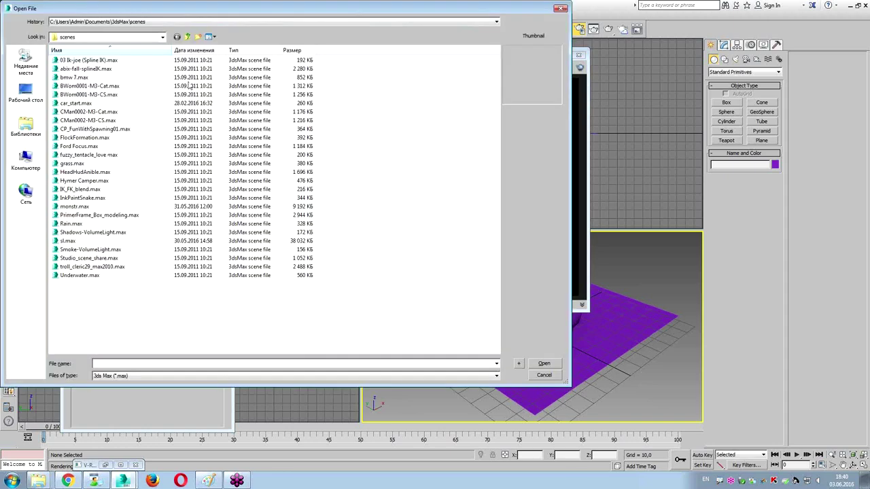
{"action": "left_click", "coordinate": [103, 37]}
{"action": "left_click", "coordinate": [90, 127]}
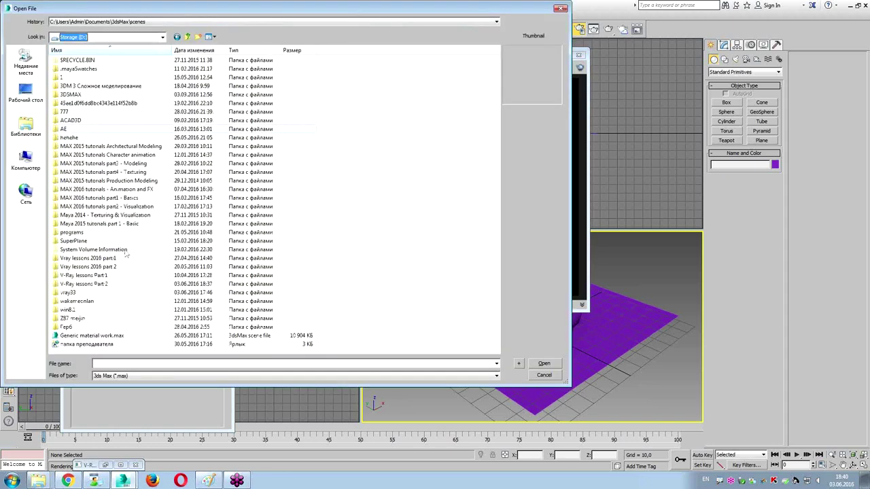
{"action": "double_click", "coordinate": [96, 265]}
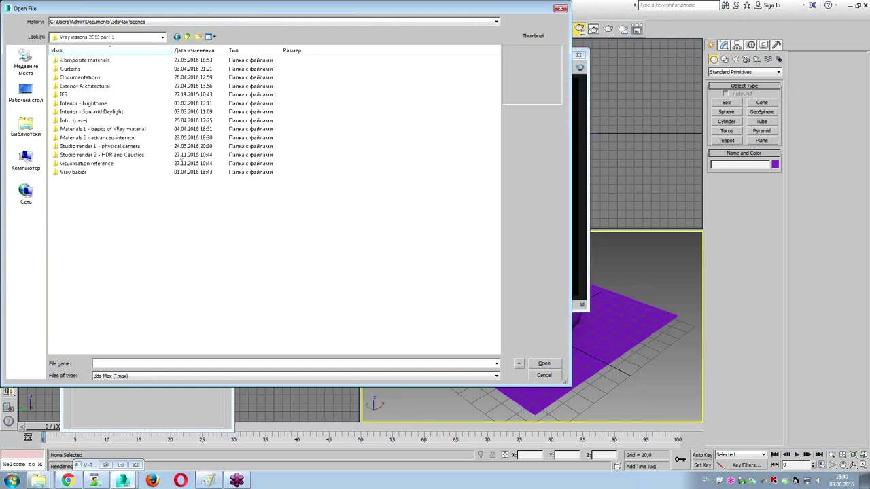
{"action": "double_click", "coordinate": [102, 146]}
{"action": "left_click", "coordinate": [121, 75]}
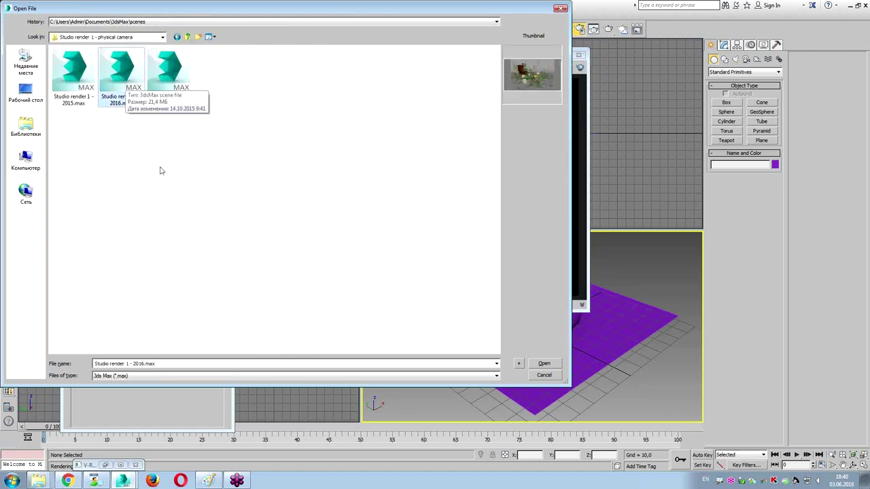
{"action": "double_click", "coordinate": [172, 73]}
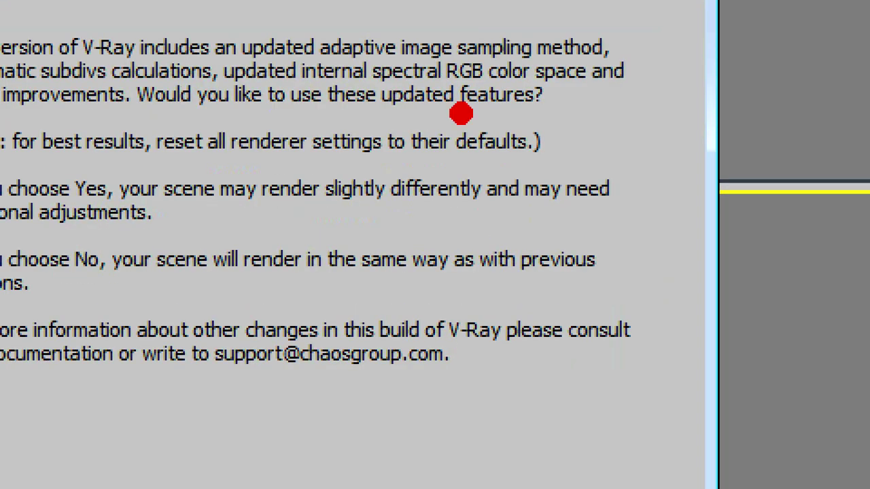
Highlight the V-Ray warning about updated features, accept the updated features and adopt the file's unit scale
{"action": "left_click_drag", "start_coordinate": [373, 92], "coordinate": [602, 97]}
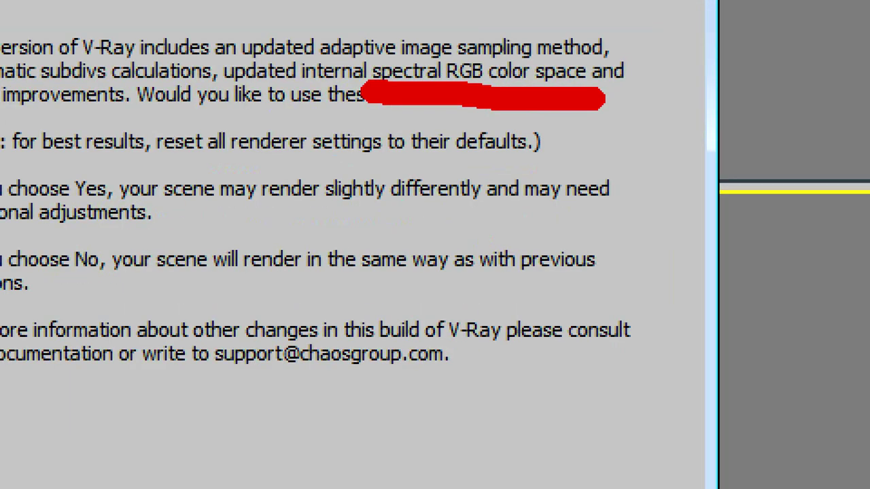
{"action": "left_click_drag", "start_coordinate": [5, 130], "coordinate": [172, 110]}
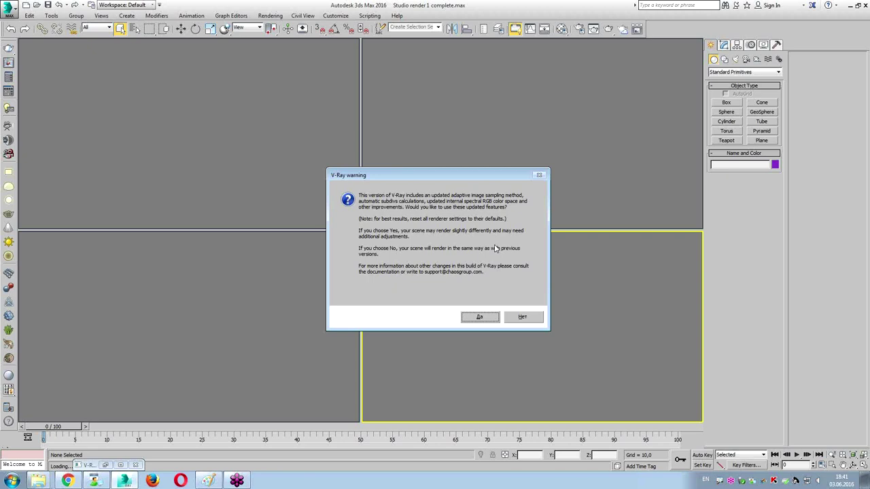
{"action": "left_click", "coordinate": [478, 317]}
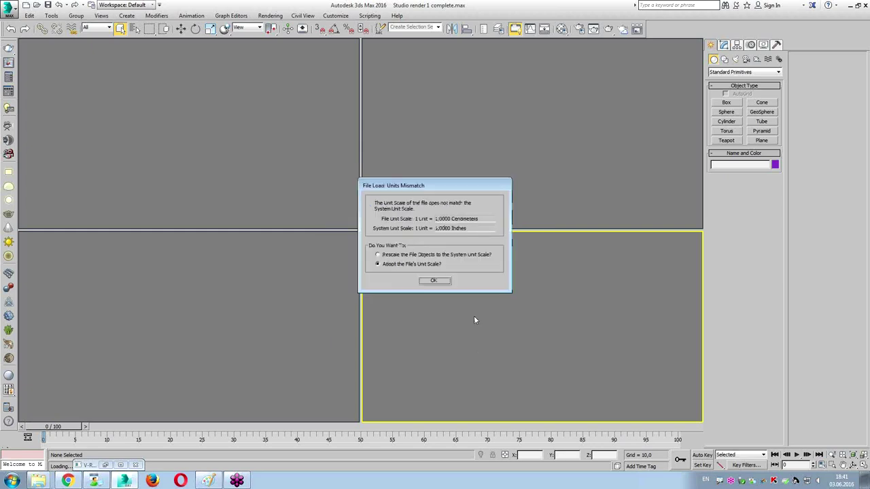
{"action": "left_click", "coordinate": [442, 281]}
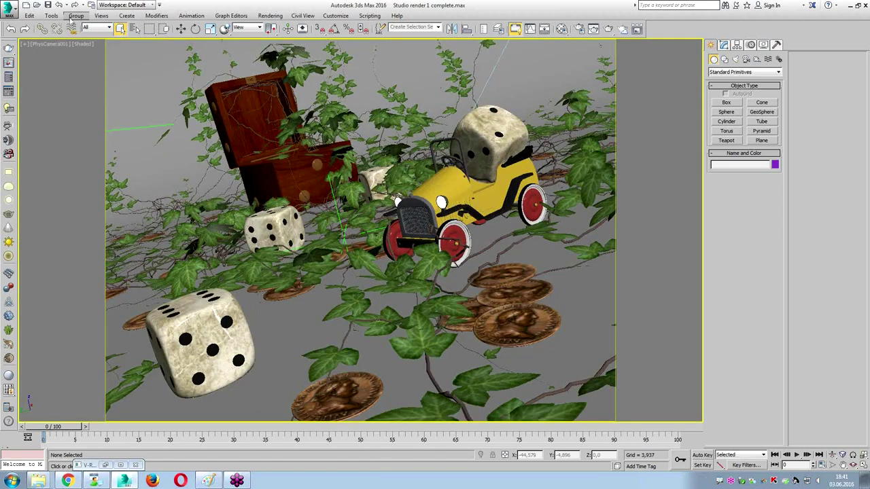
Reset the scene and open pier.max from D:\vray33\pier, adopting the file's unit scale
{"action": "left_click", "coordinate": [8, 10]}
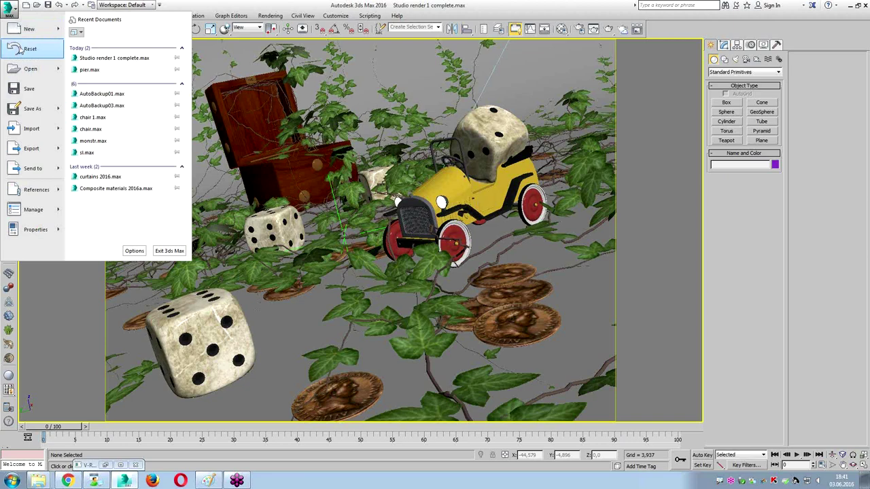
{"action": "left_click", "coordinate": [20, 45]}
{"action": "left_click", "coordinate": [408, 254]}
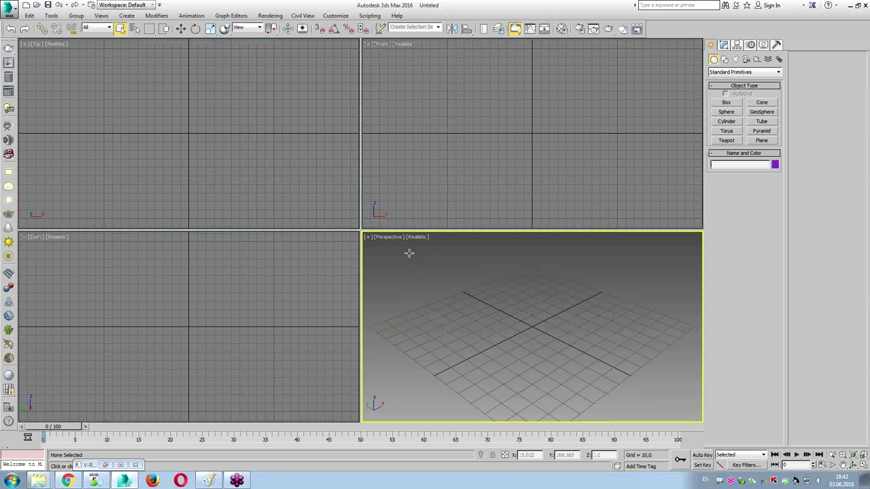
{"action": "left_click", "coordinate": [36, 6]}
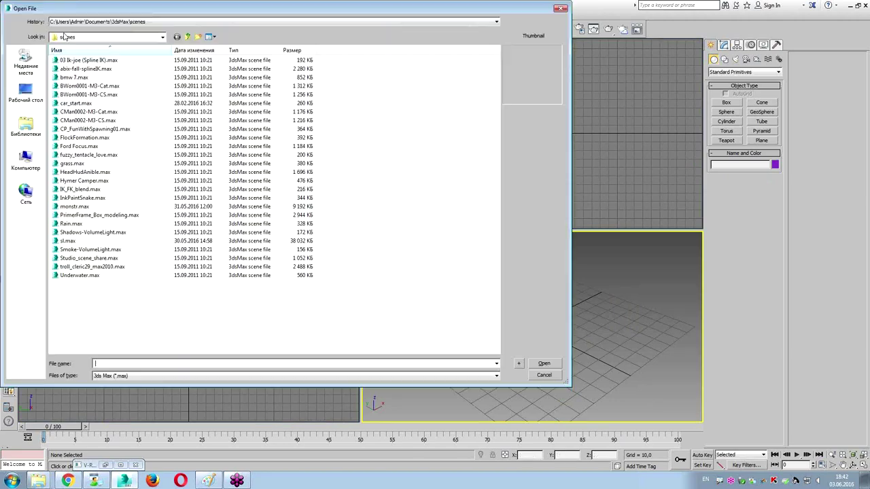
{"action": "left_click", "coordinate": [127, 21]}
{"action": "left_click", "coordinate": [110, 44]}
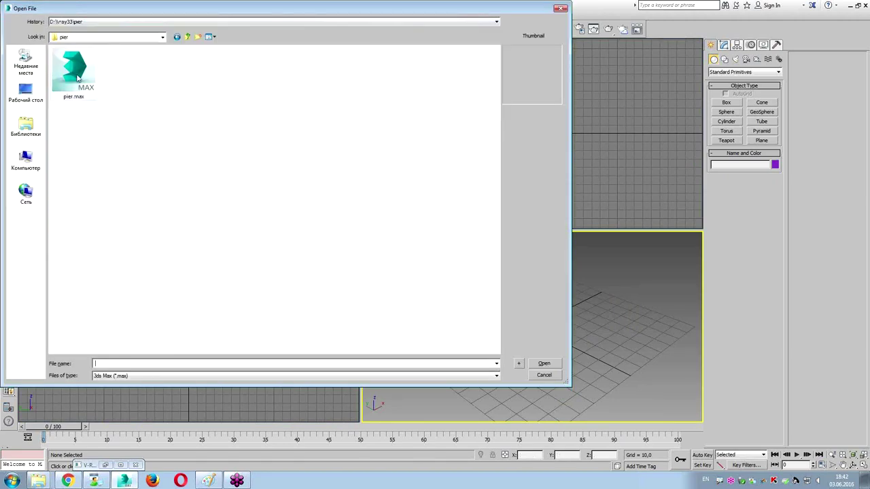
{"action": "double_click", "coordinate": [81, 75]}
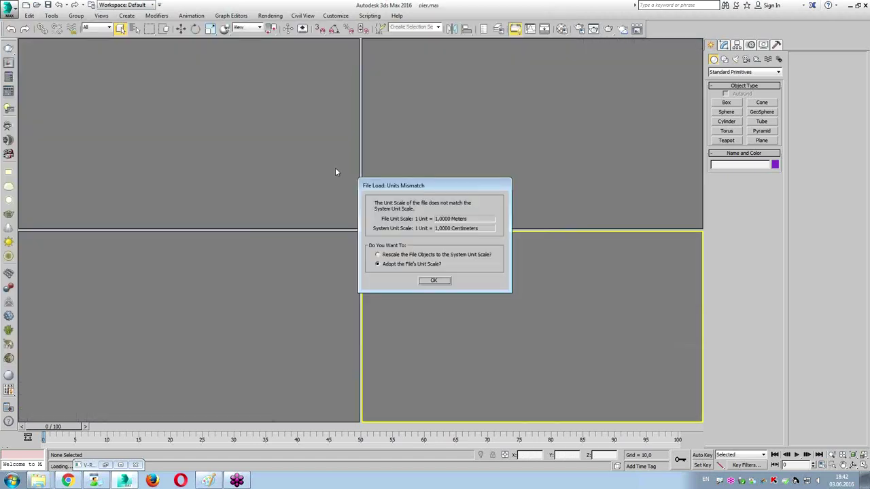
{"action": "key", "text": "Return"}
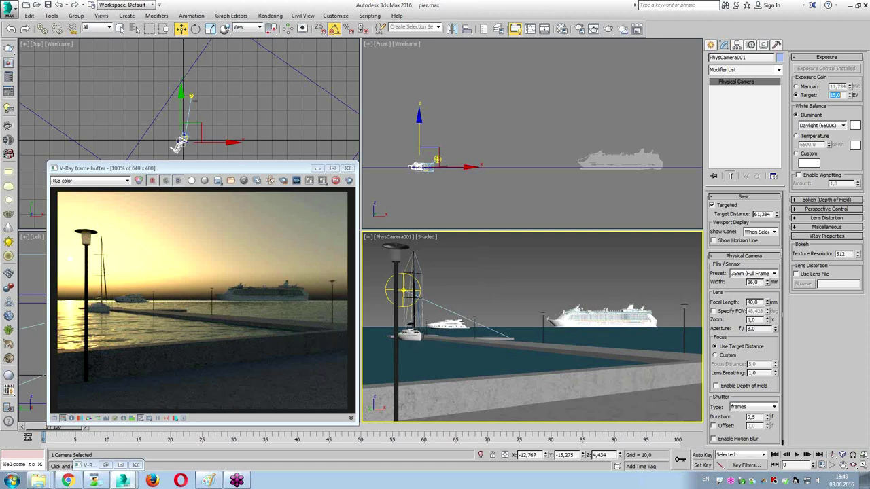
Examine the horizon and the pier in the sunset render, marking the pier with a red arrow, and clear the marks
{"action": "key", "text": "ctrl+2"}
{"action": "scroll", "coordinate": [117, 281], "scroll_direction": "up", "scroll_amount": 3}
{"action": "mouse_move", "coordinate": [146, 283]}
{"action": "left_mouse_down"}
{"action": "mouse_move", "coordinate": [98, 271]}
{"action": "mouse_move", "coordinate": [191, 289]}
{"action": "left_mouse_up"}
{"action": "left_click_drag", "start_coordinate": [258, 292], "coordinate": [78, 277]}
{"action": "mouse_move", "coordinate": [321, 216]}
{"action": "left_mouse_down"}
{"action": "mouse_move", "coordinate": [279, 306]}
{"action": "mouse_move", "coordinate": [292, 312]}
{"action": "left_mouse_up"}
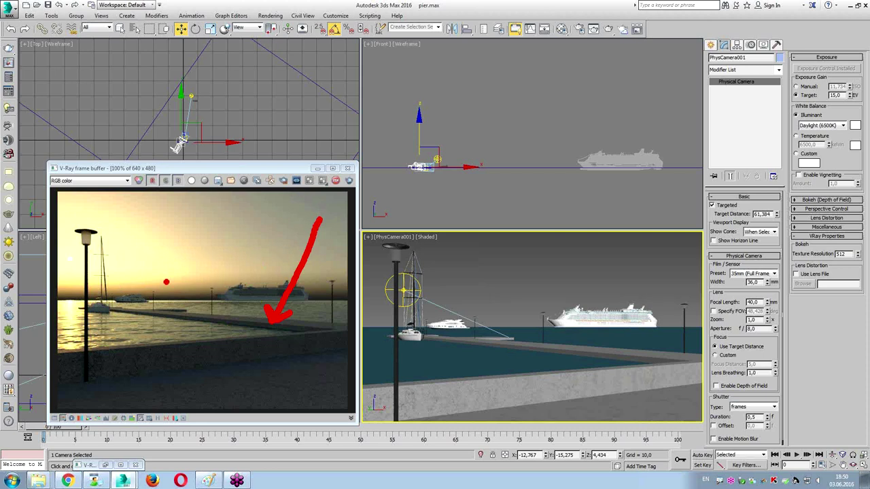
{"action": "key", "text": "Escape"}
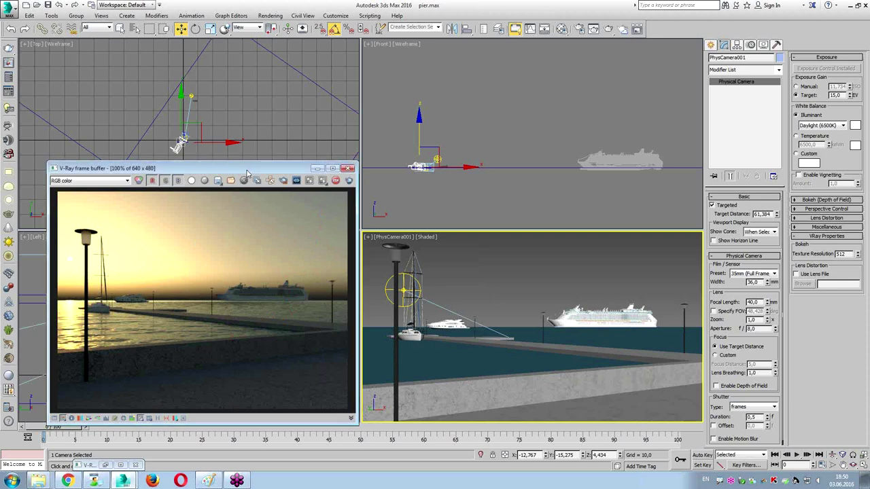
Examine the distant cruise ship in the render by circling it in red, and select the VRaySun light in the Front view
{"action": "left_click_drag", "start_coordinate": [242, 169], "coordinate": [238, 87]}
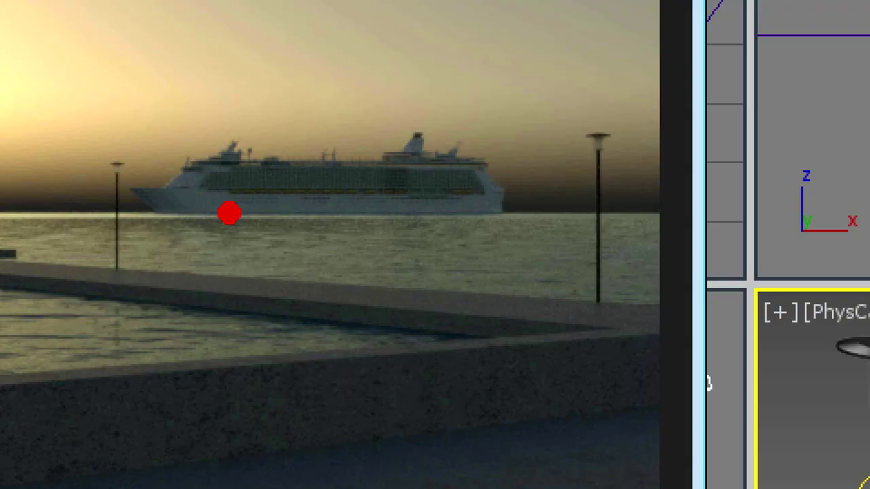
{"action": "left_click_drag", "start_coordinate": [230, 212], "coordinate": [265, 215]}
{"action": "mouse_move", "coordinate": [198, 224]}
{"action": "left_mouse_down"}
{"action": "mouse_move", "coordinate": [500, 77]}
{"action": "mouse_move", "coordinate": [272, 248]}
{"action": "left_mouse_up"}
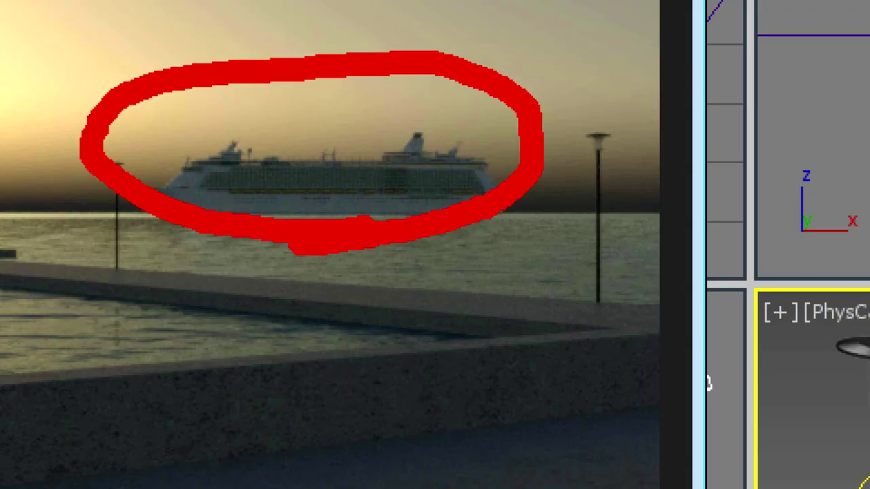
{"action": "left_click", "coordinate": [92, 241]}
{"action": "key", "text": "Escape"}
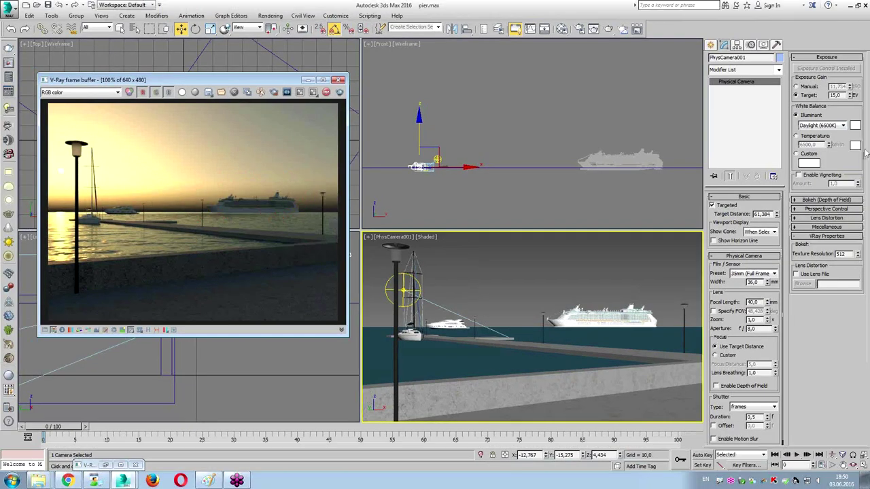
{"action": "left_click", "coordinate": [437, 160]}
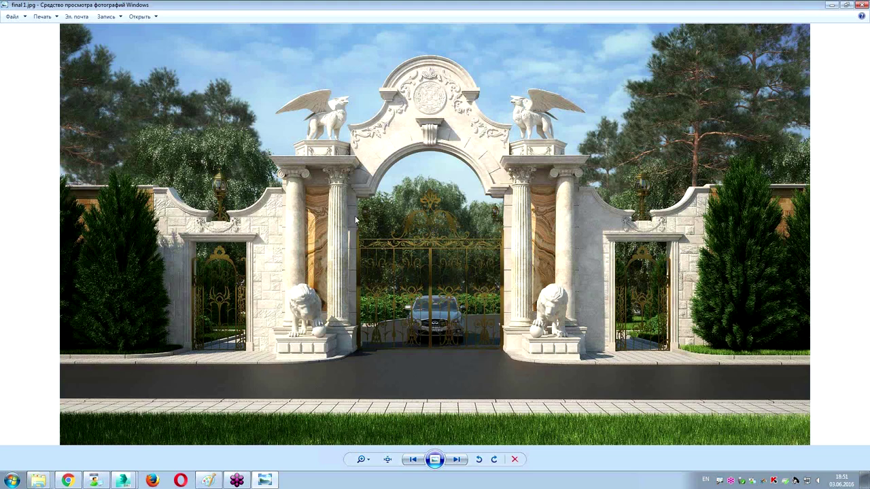
Examine final 1.jpg up close, circling the nearer and farther trees behind the gate for comparison, and close the image
{"action": "scroll", "coordinate": [356, 218], "scroll_direction": "up", "scroll_amount": 5}
{"action": "scroll", "coordinate": [392, 222], "scroll_direction": "up", "scroll_amount": 5}
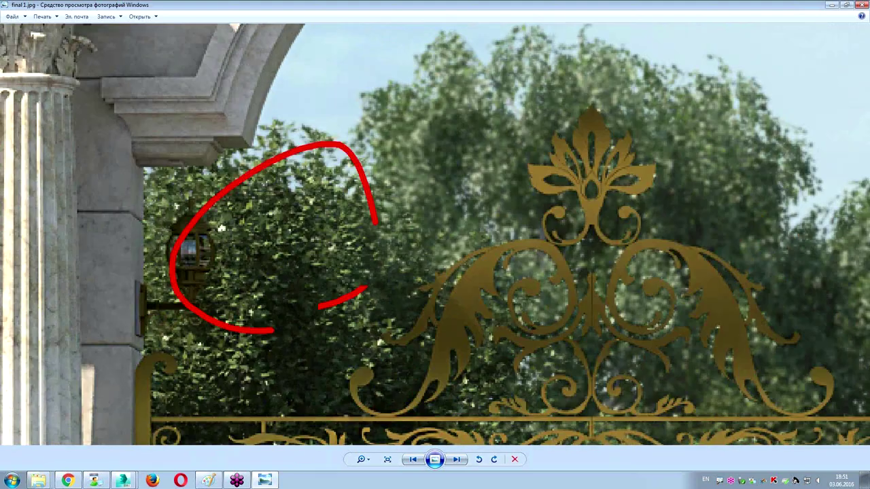
{"action": "left_click_drag", "start_coordinate": [367, 285], "coordinate": [251, 318]}
{"action": "mouse_move", "coordinate": [503, 174]}
{"action": "left_mouse_down"}
{"action": "mouse_move", "coordinate": [485, 180]}
{"action": "mouse_move", "coordinate": [524, 187]}
{"action": "mouse_move", "coordinate": [558, 149]}
{"action": "left_mouse_up"}
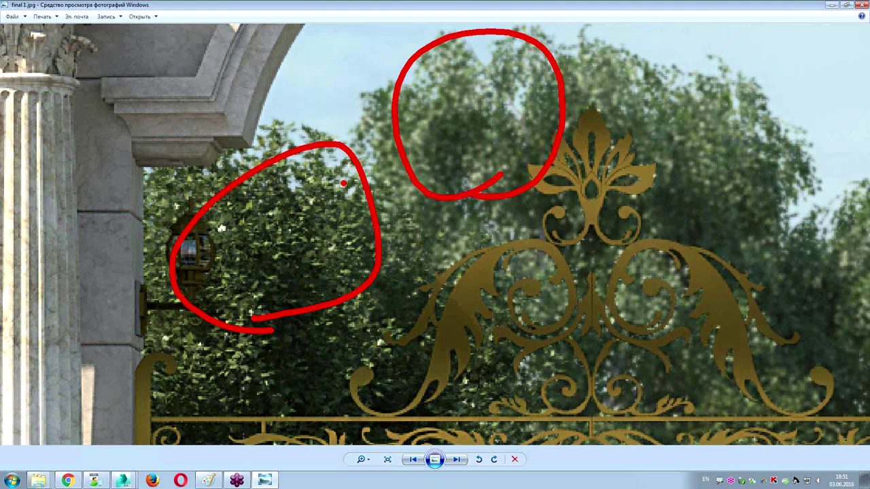
{"action": "key", "text": "Escape"}
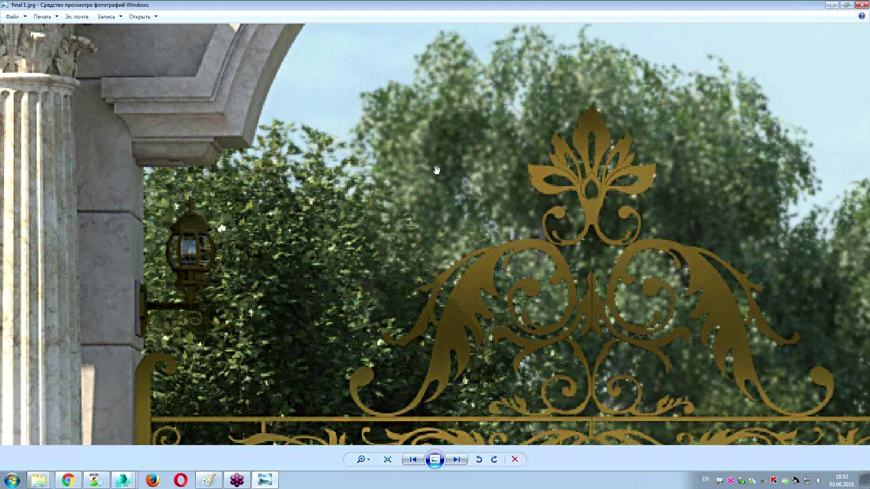
{"action": "scroll", "coordinate": [439, 170], "scroll_direction": "down", "scroll_amount": 5}
{"action": "left_click", "coordinate": [861, 5]}
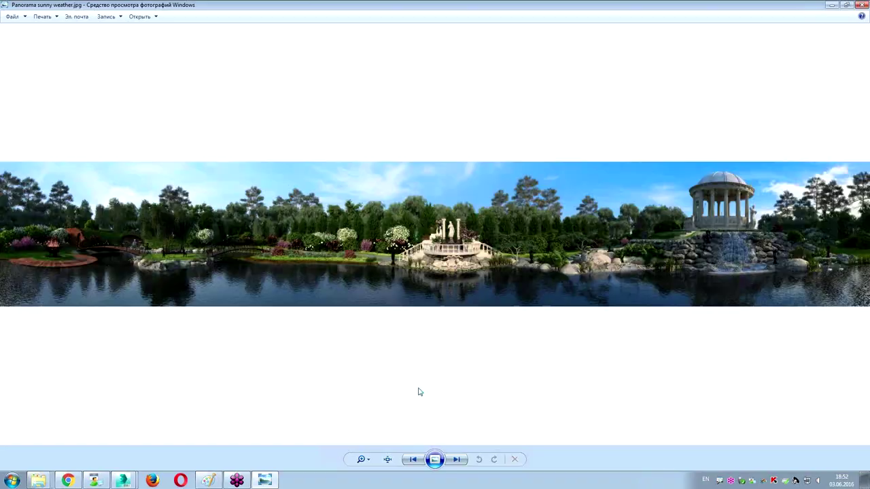
Examine the trees at different distances in "Panorama sunny weather.jpg" up close, and close the image
{"action": "left_click", "coordinate": [387, 460]}
{"action": "left_click_drag", "start_coordinate": [355, 179], "coordinate": [235, 243]}
{"action": "scroll", "coordinate": [403, 224], "scroll_direction": "up", "scroll_amount": 1}
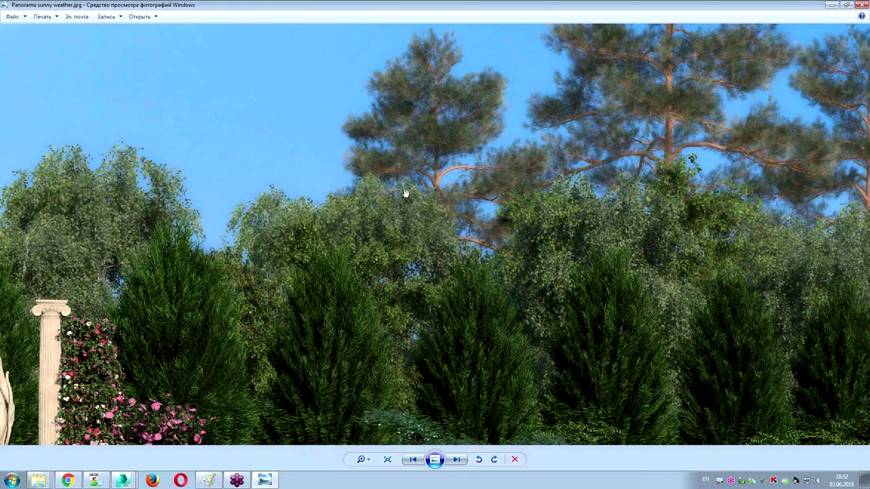
{"action": "scroll", "coordinate": [405, 193], "scroll_direction": "down", "scroll_amount": 2}
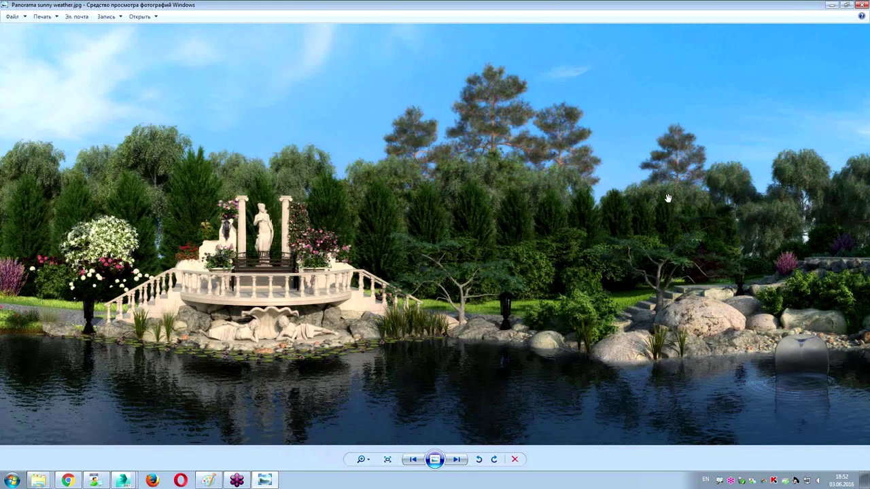
{"action": "left_click", "coordinate": [861, 5]}
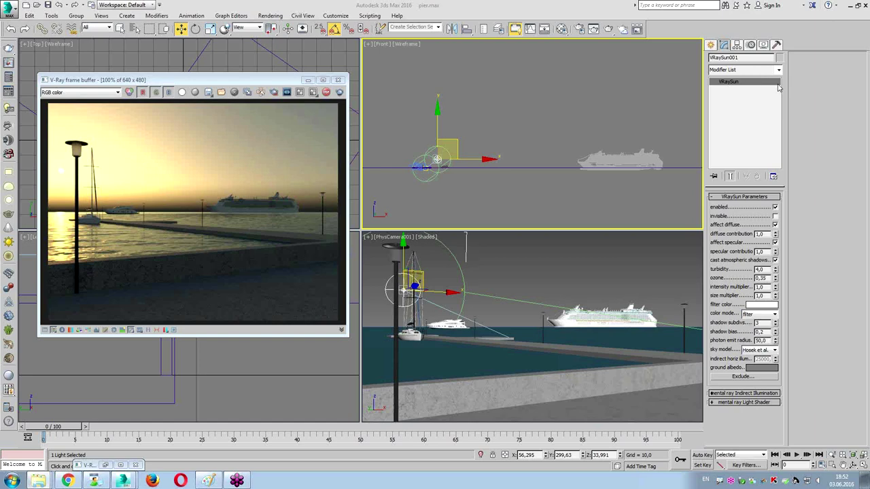
Open the scene's Environment settings and collapse the Exposure Control and Physical Camera Exposure Control rollouts
{"action": "left_click", "coordinate": [279, 16]}
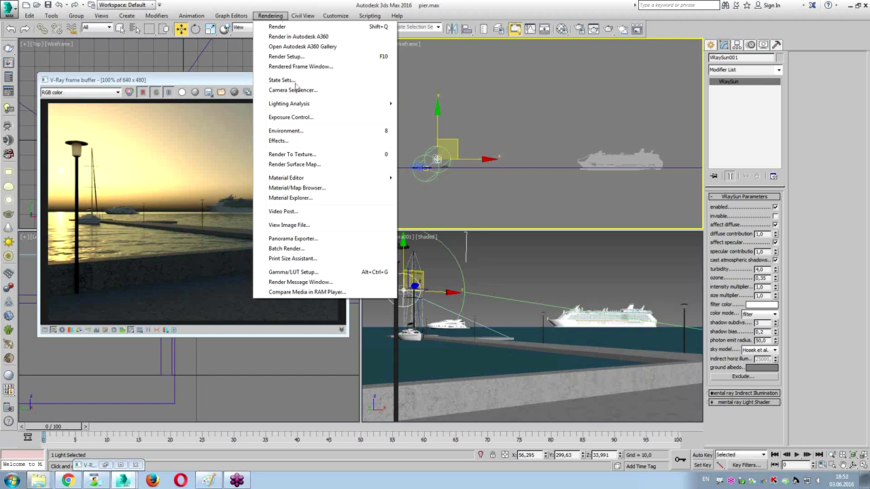
{"action": "left_click", "coordinate": [298, 132]}
{"action": "left_click_drag", "start_coordinate": [261, 142], "coordinate": [400, 139]}
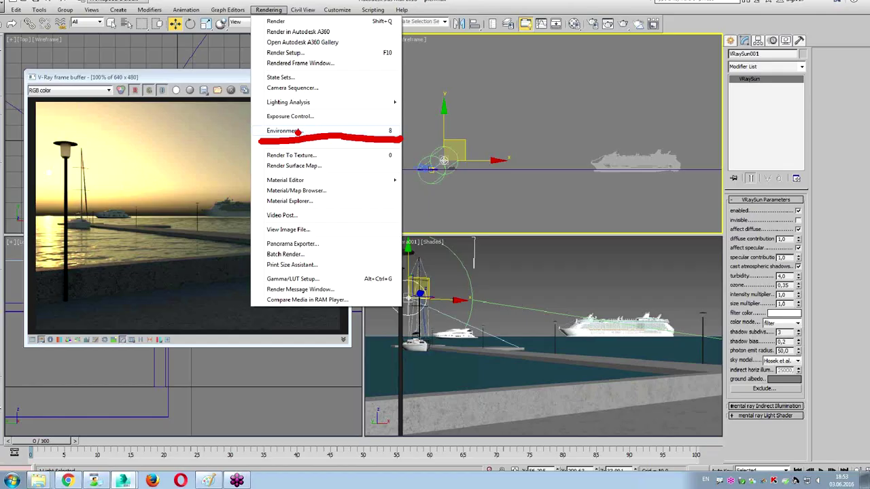
{"action": "left_click", "coordinate": [299, 129]}
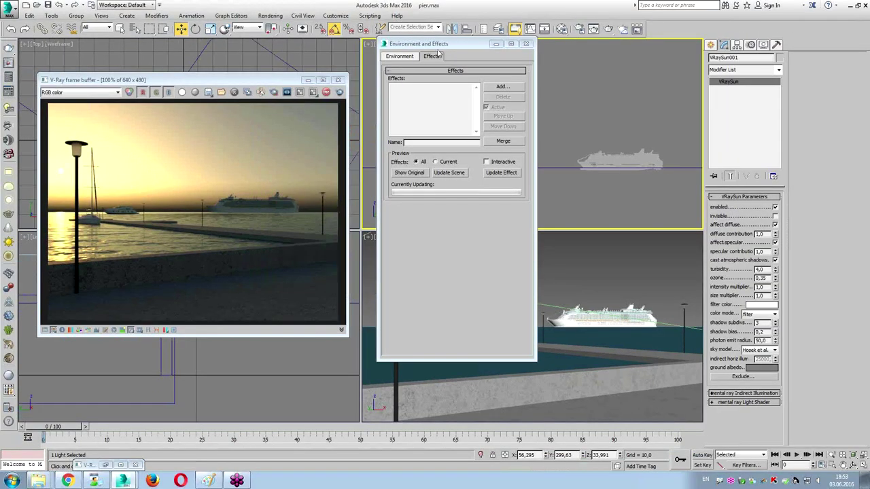
{"action": "left_click", "coordinate": [417, 60]}
{"action": "left_click_drag", "start_coordinate": [416, 44], "coordinate": [319, 41]}
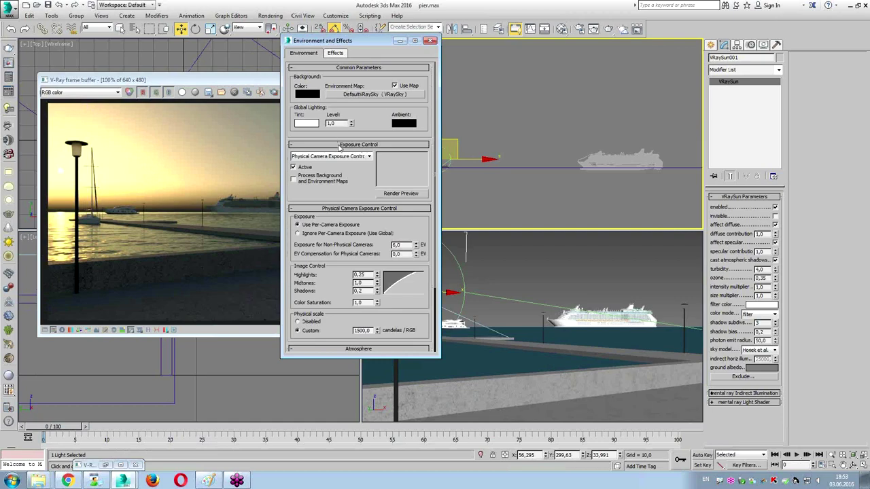
{"action": "left_click", "coordinate": [339, 146]}
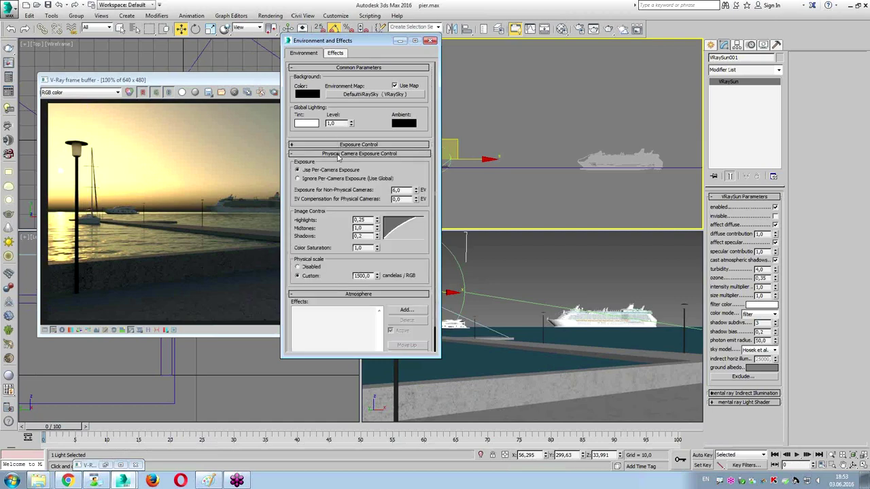
{"action": "left_click", "coordinate": [340, 155]}
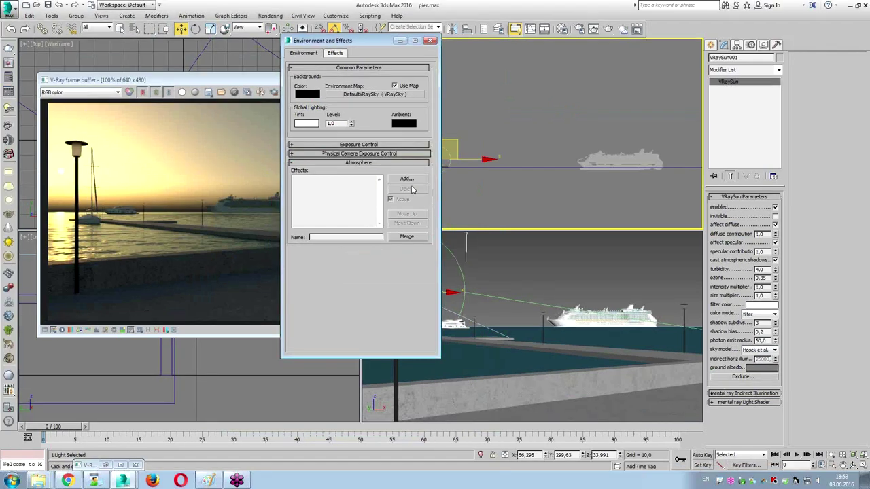
Underline VRayEnvironmentFog in the atmospheric effects list, and add the VRayAerialPerspective effect to the scene
{"action": "left_click", "coordinate": [428, 129]}
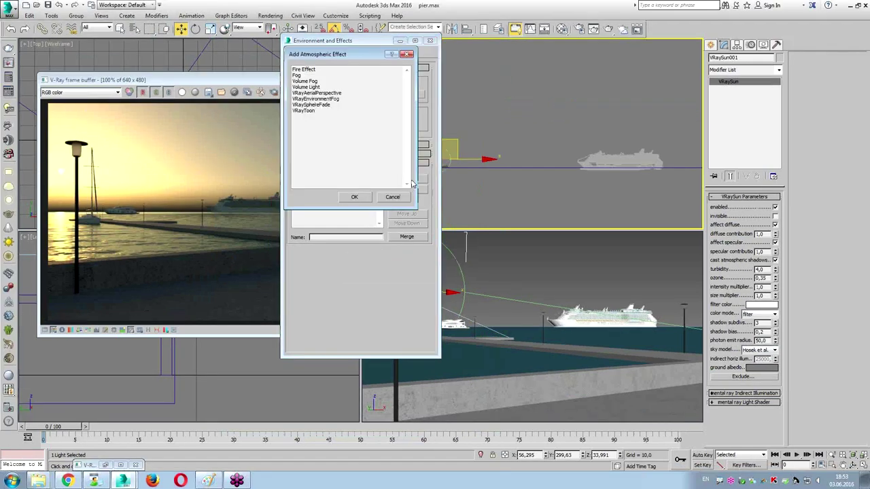
{"action": "left_click", "coordinate": [333, 99]}
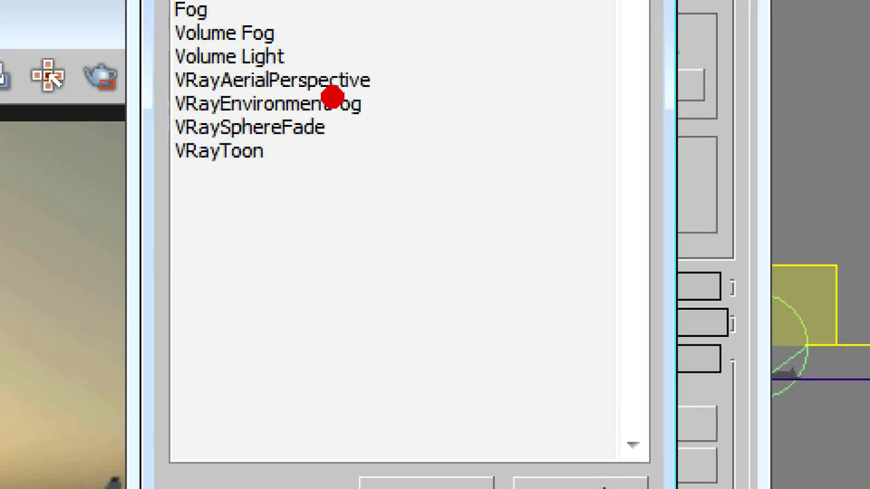
{"action": "mouse_move", "coordinate": [170, 129]}
{"action": "left_mouse_down"}
{"action": "mouse_move", "coordinate": [254, 119]}
{"action": "mouse_move", "coordinate": [365, 138]}
{"action": "left_mouse_up"}
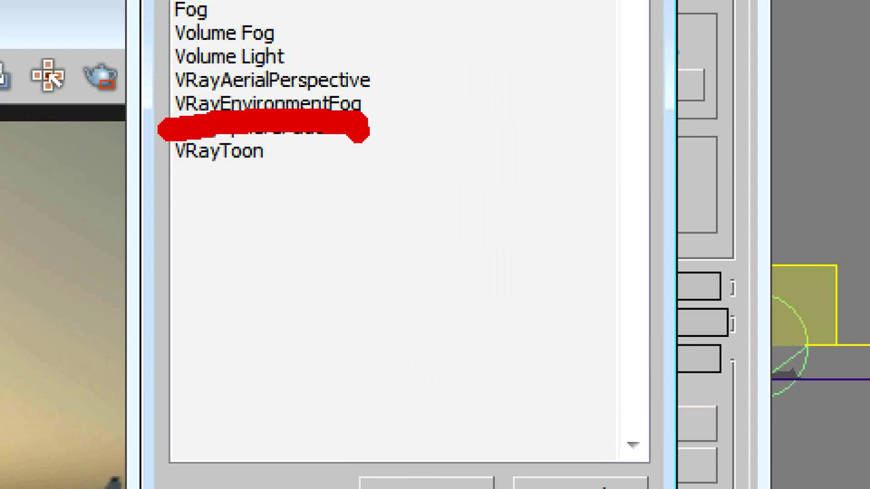
{"action": "left_click_drag", "start_coordinate": [170, 100], "coordinate": [408, 117]}
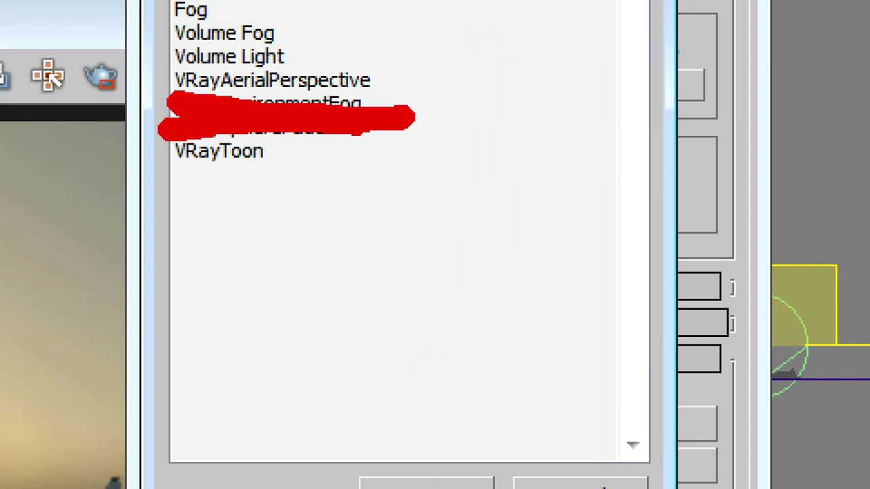
{"action": "left_click_drag", "start_coordinate": [170, 99], "coordinate": [412, 102]}
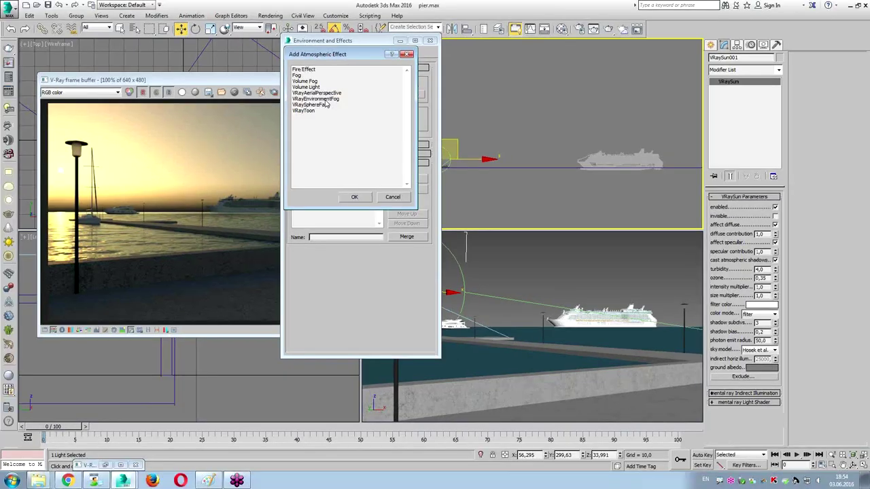
{"action": "left_click", "coordinate": [293, 80]}
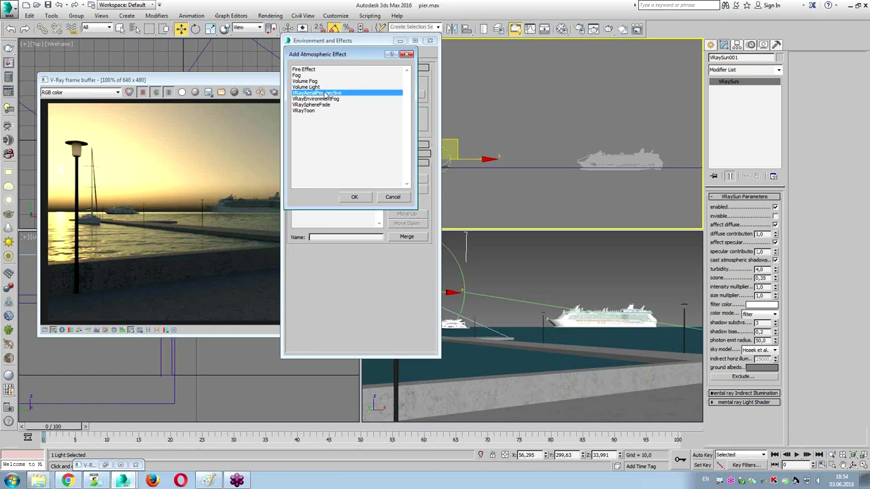
{"action": "double_click", "coordinate": [323, 93]}
Examine the horizon and the cruise ship in the render with aerial perspective up close, marking the sky in red
{"action": "left_click_drag", "start_coordinate": [343, 41], "coordinate": [507, 39]}
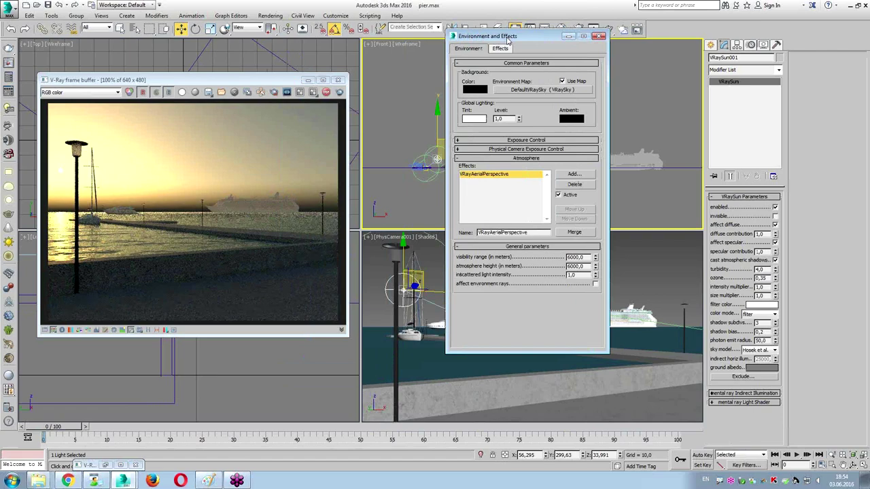
{"action": "left_click", "coordinate": [262, 222]}
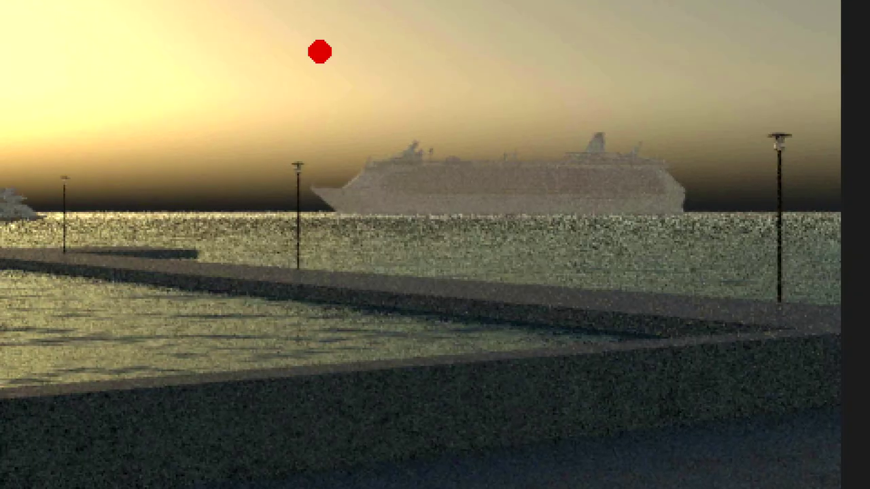
{"action": "left_click_drag", "start_coordinate": [340, 31], "coordinate": [280, 115]}
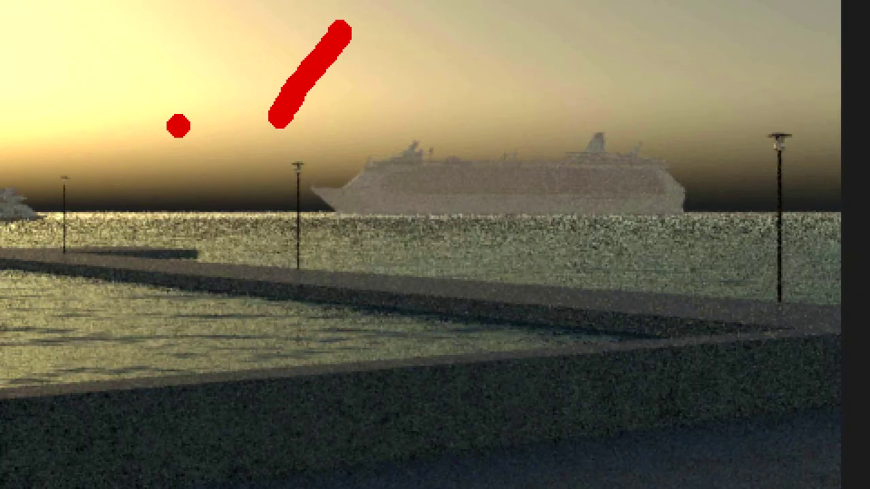
{"action": "left_click_drag", "start_coordinate": [121, 139], "coordinate": [340, 129]}
{"action": "left_click", "coordinate": [463, 318]}
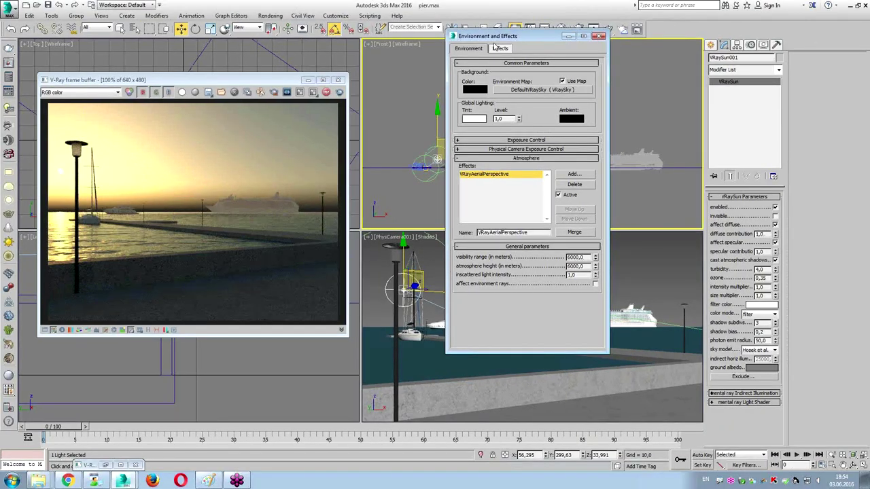
Mark the aerial perspective's affect environment rays option in red and enable it
{"action": "left_click_drag", "start_coordinate": [501, 26], "coordinate": [349, 23]}
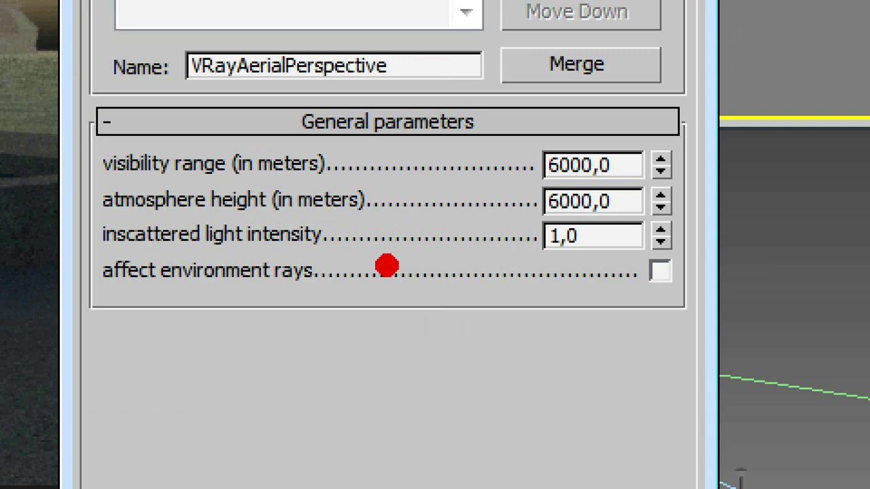
{"action": "mouse_move", "coordinate": [670, 289]}
{"action": "left_mouse_down"}
{"action": "mouse_move", "coordinate": [661, 311]}
{"action": "mouse_move", "coordinate": [618, 271]}
{"action": "mouse_move", "coordinate": [700, 264]}
{"action": "mouse_move", "coordinate": [644, 341]}
{"action": "left_mouse_up"}
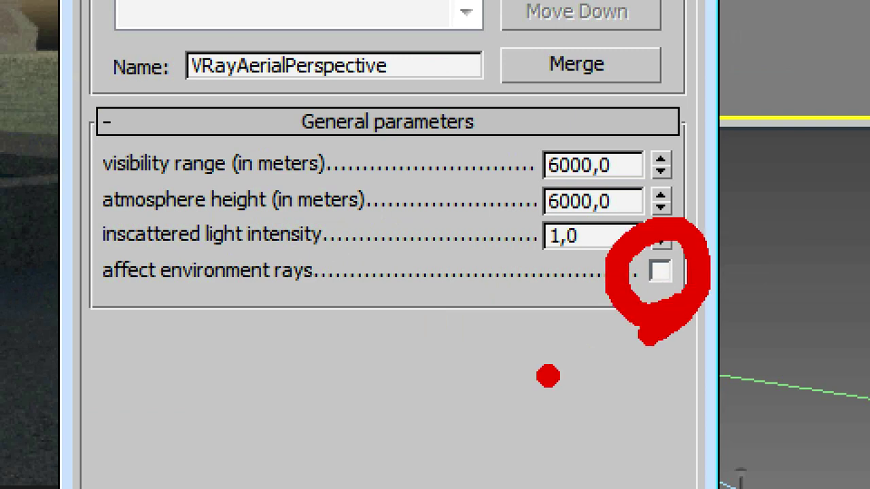
{"action": "left_click_drag", "start_coordinate": [77, 303], "coordinate": [343, 294]}
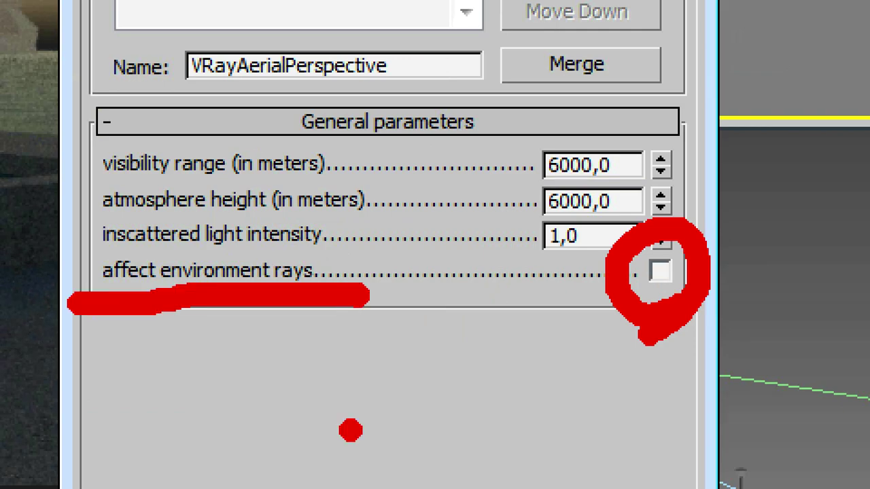
{"action": "key", "text": "Escape"}
{"action": "left_click_drag", "start_coordinate": [401, 20], "coordinate": [531, 27]}
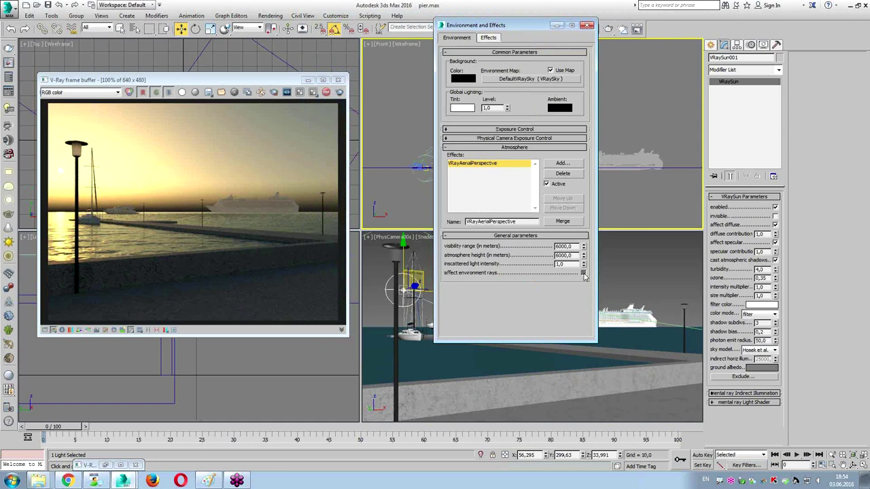
{"action": "left_click", "coordinate": [584, 274]}
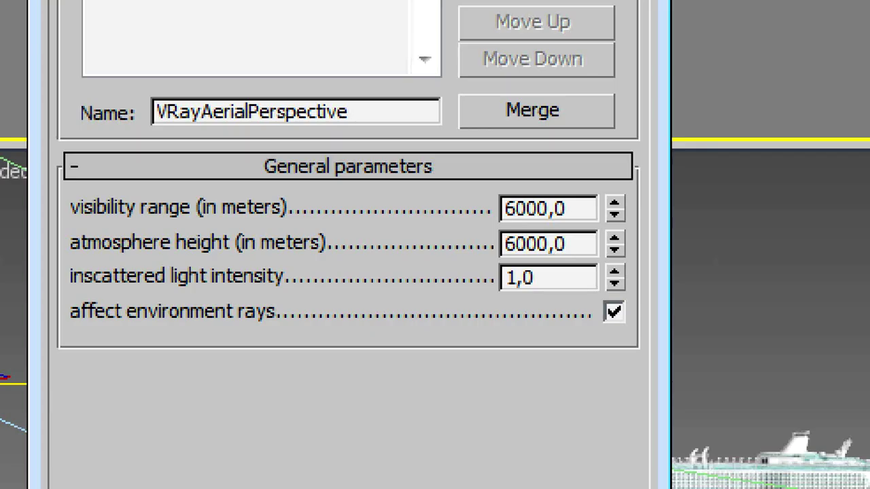
Underline the atmosphere height and inscattered light intensity parameters, set the intensity to 0,1 and render the scene
{"action": "mouse_move", "coordinate": [53, 236]}
{"action": "left_mouse_down"}
{"action": "mouse_move", "coordinate": [232, 234]}
{"action": "mouse_move", "coordinate": [284, 259]}
{"action": "left_mouse_up"}
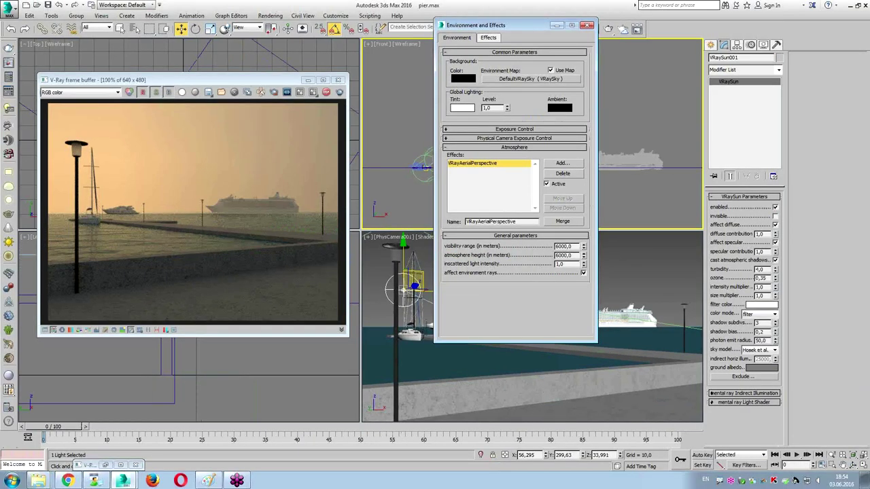
{"action": "left_click_drag", "start_coordinate": [442, 266], "coordinate": [510, 275]}
{"action": "left_click", "coordinate": [562, 264]}
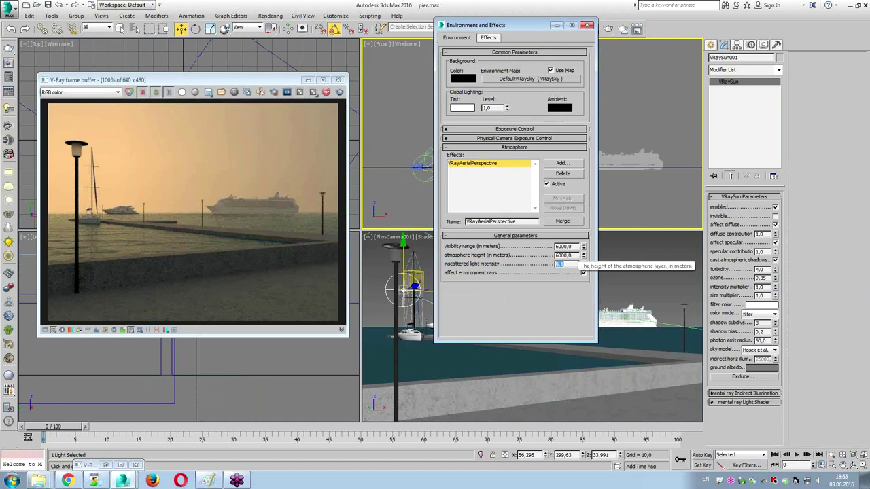
{"action": "key", "text": "shift+q"}
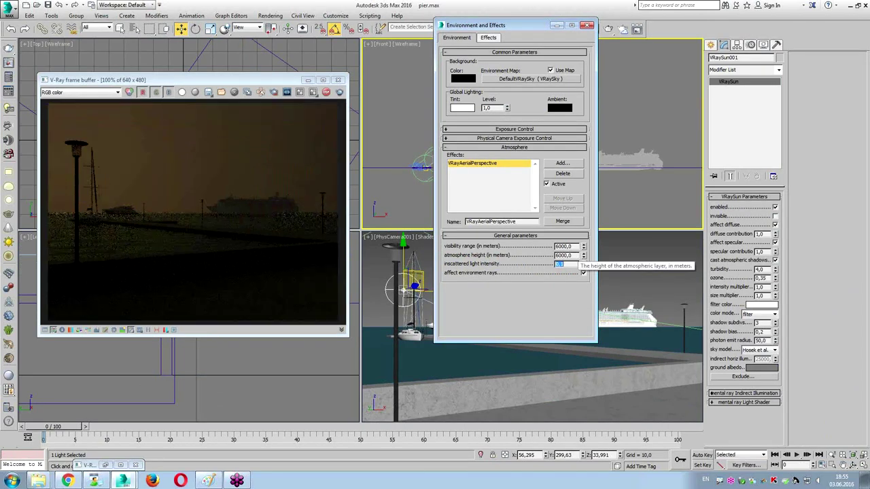
Set the aerial perspective's inscattered light intensity to 10 and render the scene
{"action": "type", "text": "10"}
{"action": "key", "text": "Return"}
{"action": "key", "text": "shift+q"}
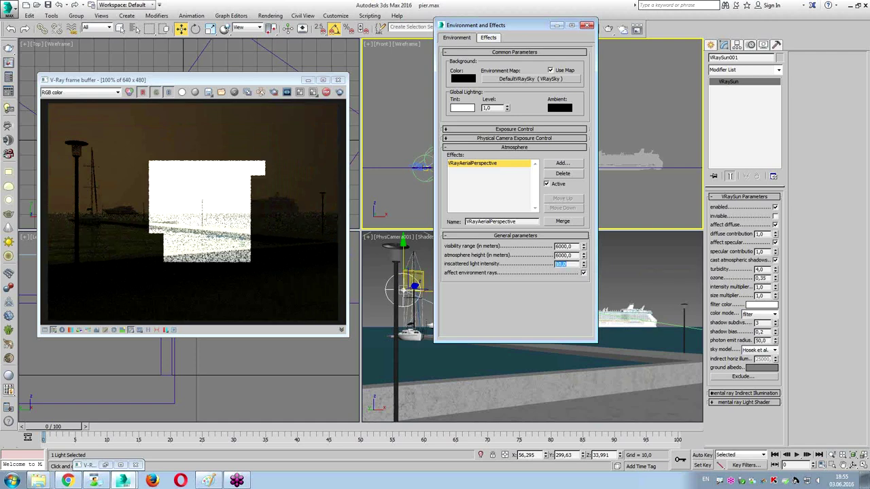
Render the scene with the inscattered light intensity at 2, and again with it restored to 1
{"action": "type", "text": "2"}
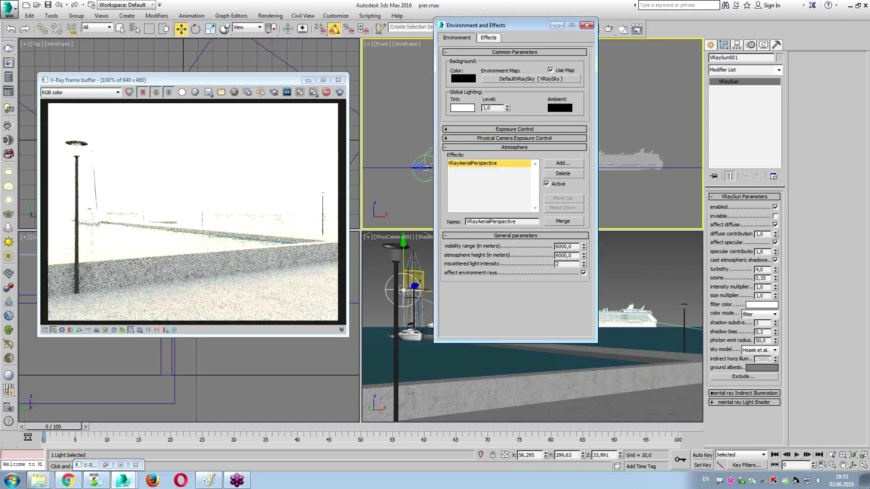
{"action": "key", "text": "Return"}
{"action": "key", "text": "shift+q"}
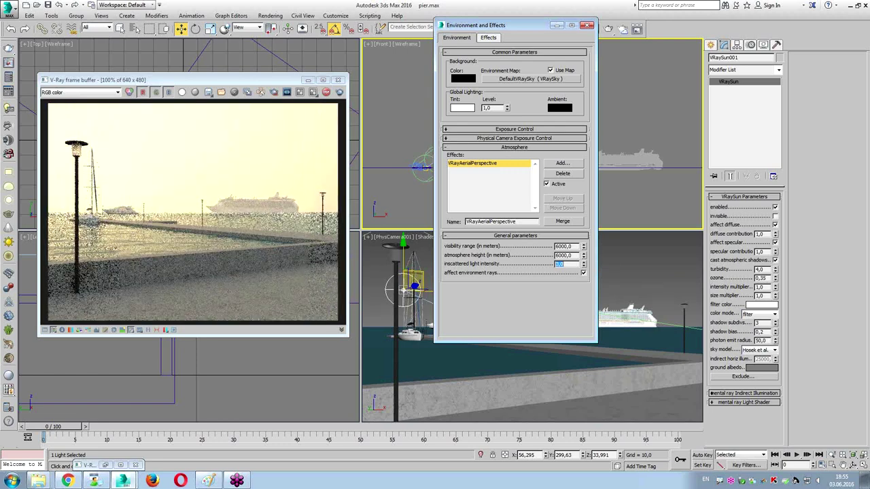
{"action": "key", "text": "shift+q"}
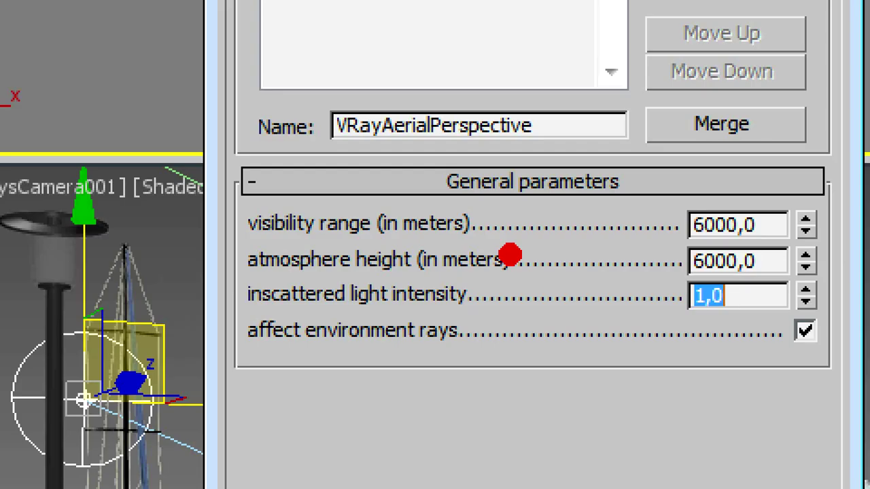
Set the aerial perspective's visibility range to 1000 meters to thicken the haze around the cruise ship
{"action": "mouse_move", "coordinate": [394, 297]}
{"action": "left_mouse_down"}
{"action": "mouse_move", "coordinate": [214, 233]}
{"action": "mouse_move", "coordinate": [547, 249]}
{"action": "mouse_move", "coordinate": [456, 280]}
{"action": "mouse_move", "coordinate": [367, 292]}
{"action": "left_mouse_up"}
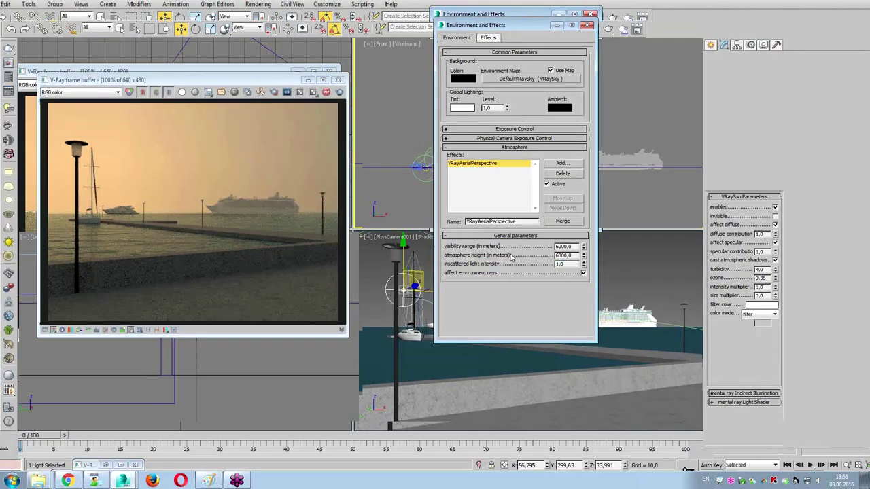
{"action": "double_click", "coordinate": [556, 246]}
{"action": "type", "text": "1500"}
{"action": "key", "text": "Return"}
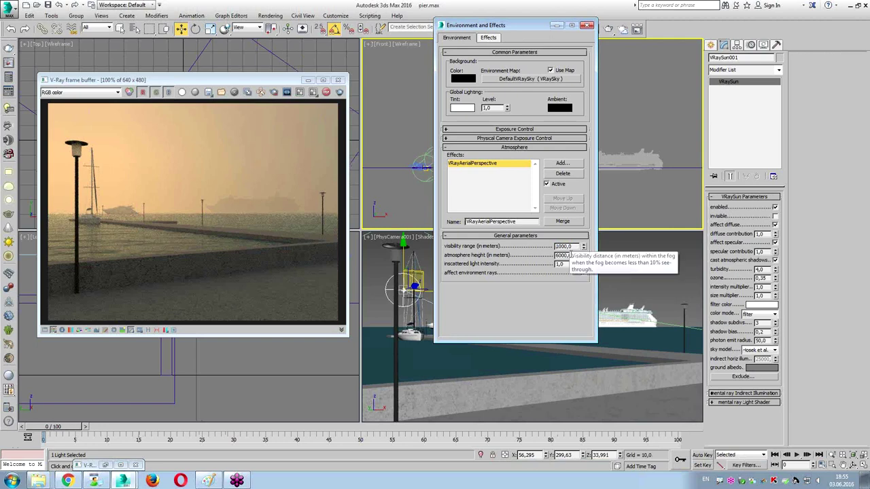
Reduce the aerial perspective's visibility range to 100 meters for dense fog over the pier
{"action": "double_click", "coordinate": [564, 246]}
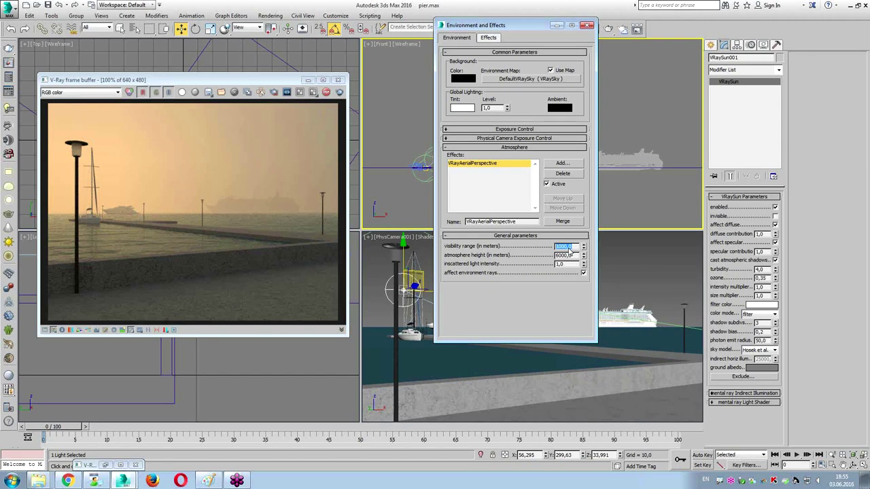
{"action": "type", "text": "1"}
{"action": "key", "text": "Return"}
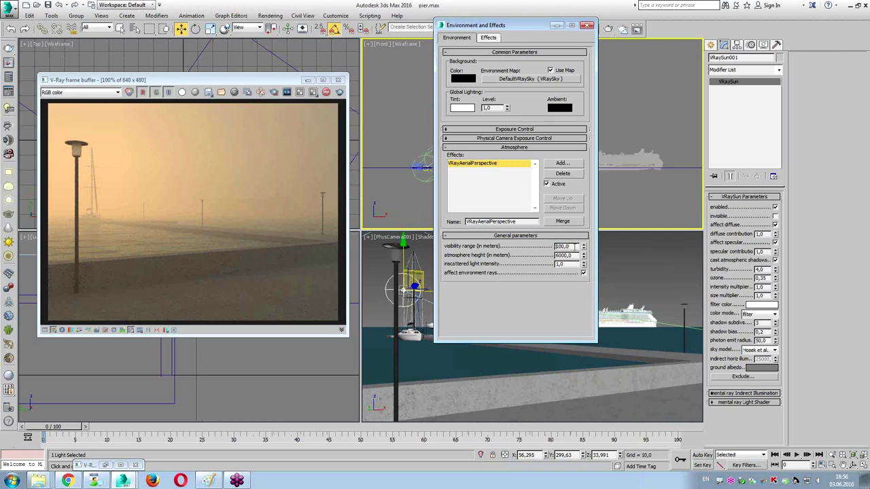
Try aerial perspective visibility ranges of 10000, 50000 and 60000 meters to clear the haze
{"action": "double_click", "coordinate": [574, 246]}
{"action": "type", "text": "10000"}
{"action": "key", "text": "Return"}
{"action": "type", "text": "50000"}
{"action": "key", "text": "Return"}
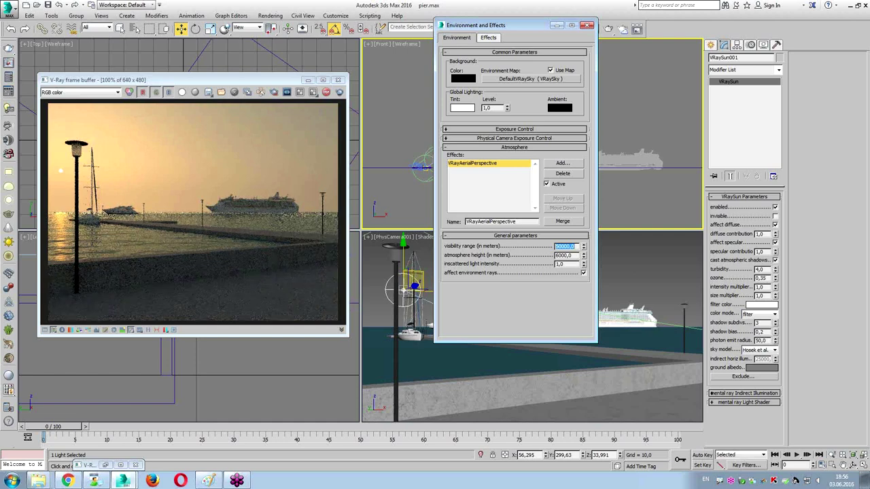
{"action": "type", "text": "60000"}
{"action": "key", "text": "Return"}
Set the visibility range to 15000 meters and refine it to 12000 meters
{"action": "key", "text": "BackSpace"}
{"action": "key", "text": "BackSpace"}
{"action": "type", "text": "15"}
{"action": "key", "text": "Return"}
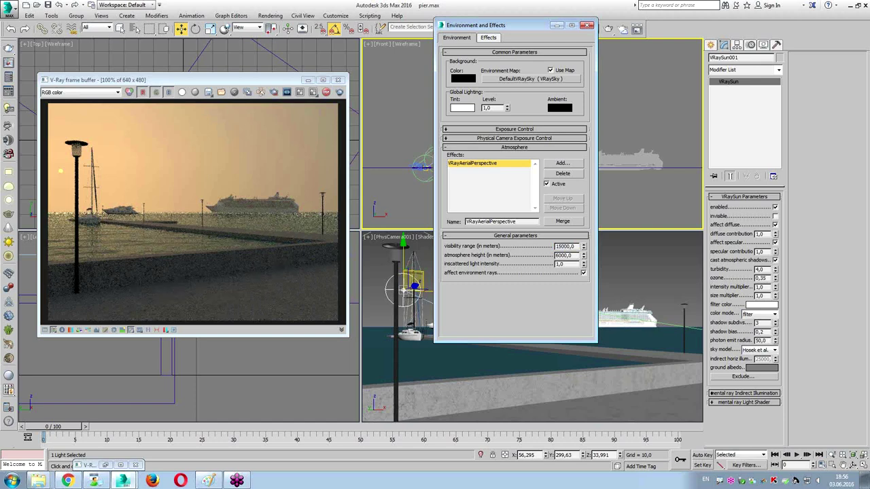
{"action": "double_click", "coordinate": [565, 246]}
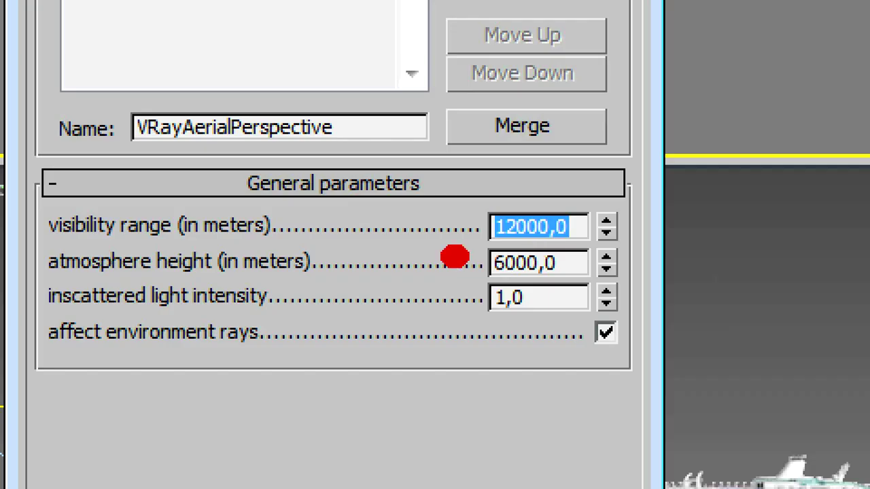
Try an aerial perspective atmosphere height of 100 meters and raise it to 500 meters
{"action": "left_click_drag", "start_coordinate": [545, 253], "coordinate": [594, 254]}
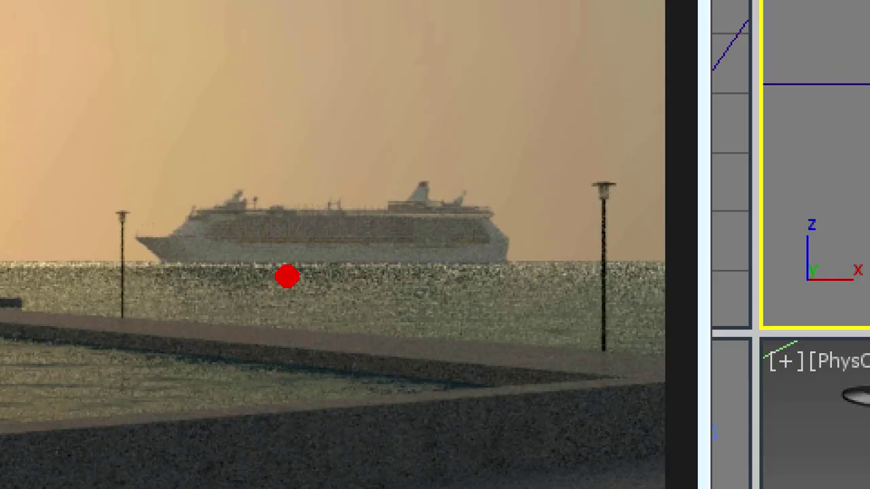
{"action": "mouse_move", "coordinate": [242, 245]}
{"action": "left_mouse_down"}
{"action": "mouse_move", "coordinate": [262, 259]}
{"action": "mouse_move", "coordinate": [204, 255]}
{"action": "left_mouse_up"}
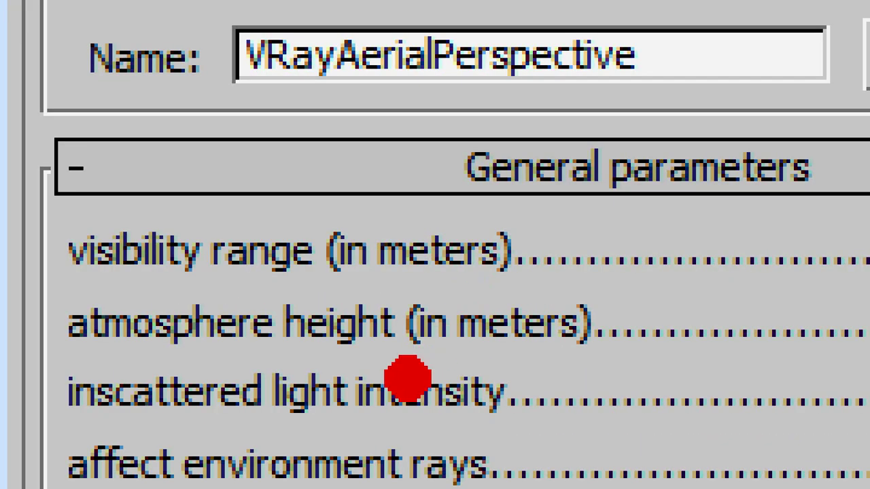
{"action": "left_click_drag", "start_coordinate": [348, 361], "coordinate": [634, 360]}
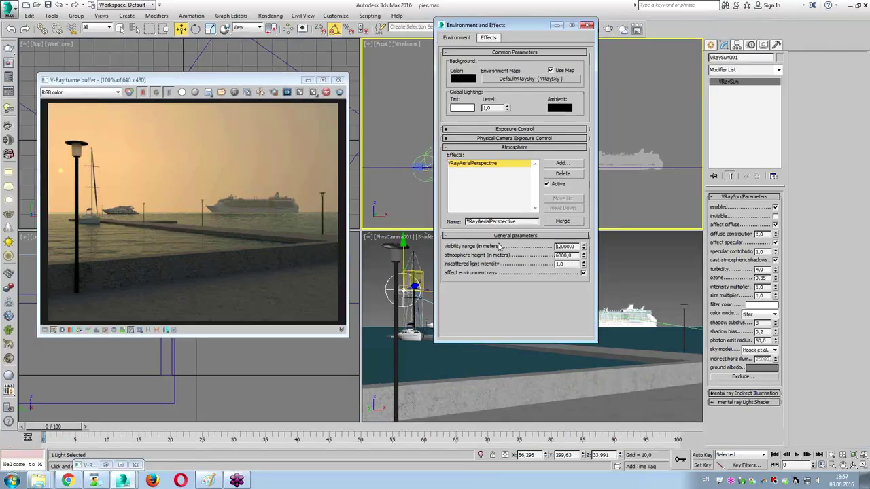
{"action": "double_click", "coordinate": [610, 262]}
{"action": "type", "text": "100"}
{"action": "key", "text": "Return"}
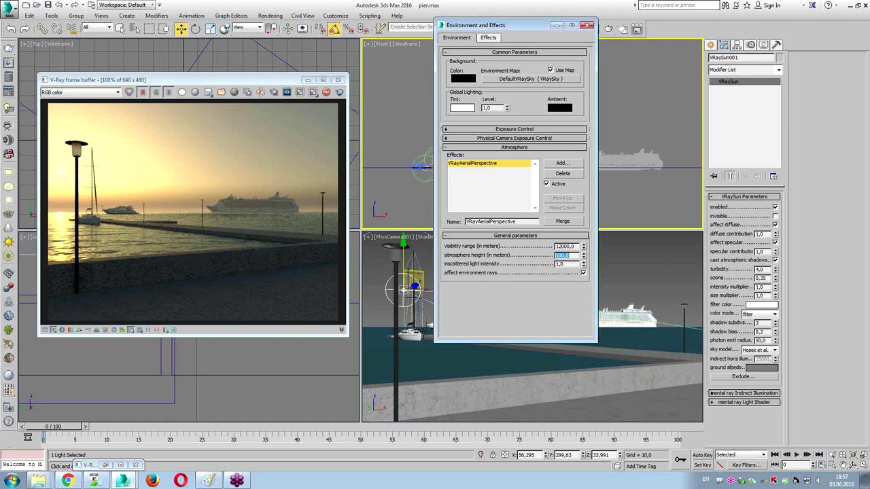
{"action": "type", "text": "500"}
{"action": "key", "text": "Return"}
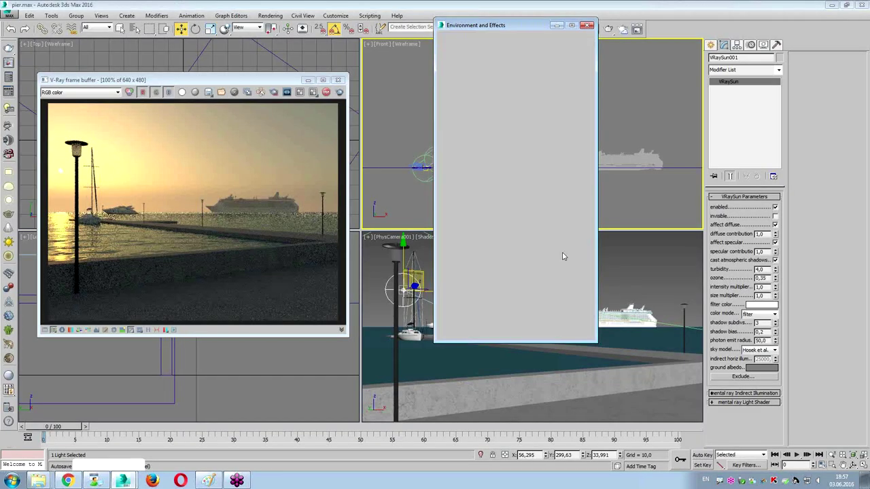
Set the aerial perspective's visibility range to 5000 meters and its atmosphere height to 300 meters
{"action": "left_click", "coordinate": [562, 246]}
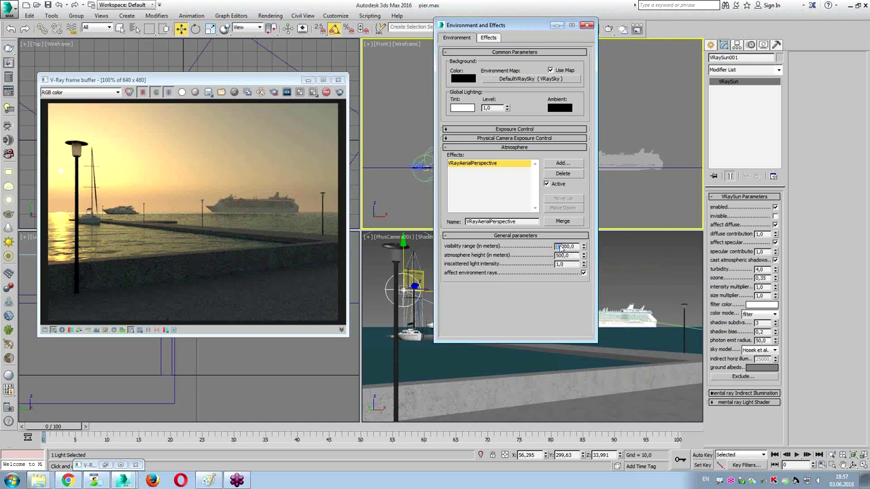
{"action": "double_click", "coordinate": [562, 246]}
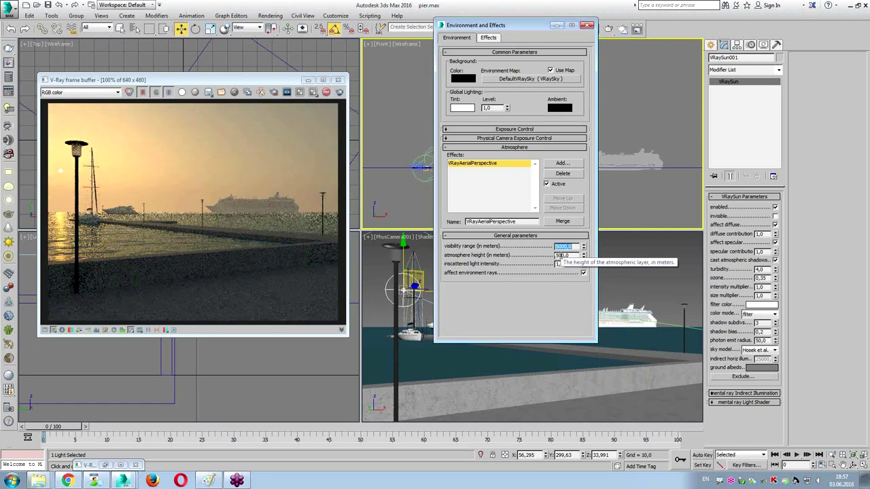
{"action": "left_click", "coordinate": [559, 256]}
{"action": "double_click", "coordinate": [562, 256]}
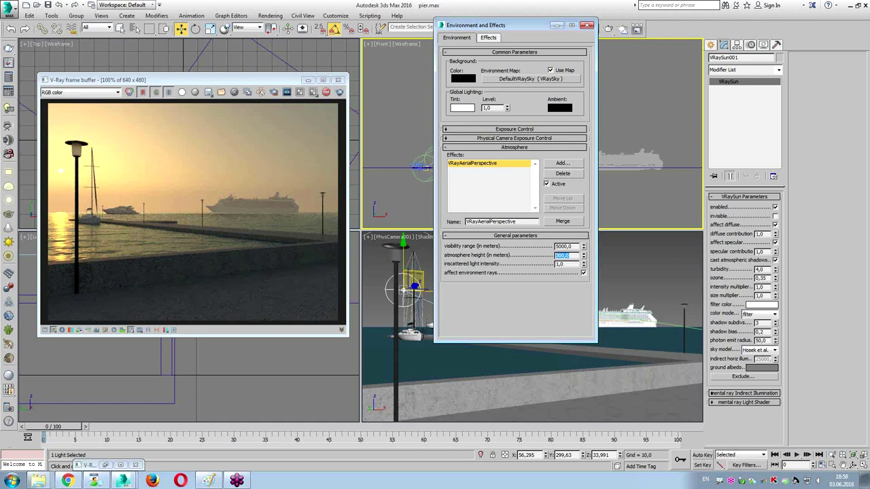
Try an inscattered light intensity of 1.5 for the aerial perspective and settle on 1.2
{"action": "left_click", "coordinate": [559, 264]}
{"action": "left_click", "coordinate": [583, 273]}
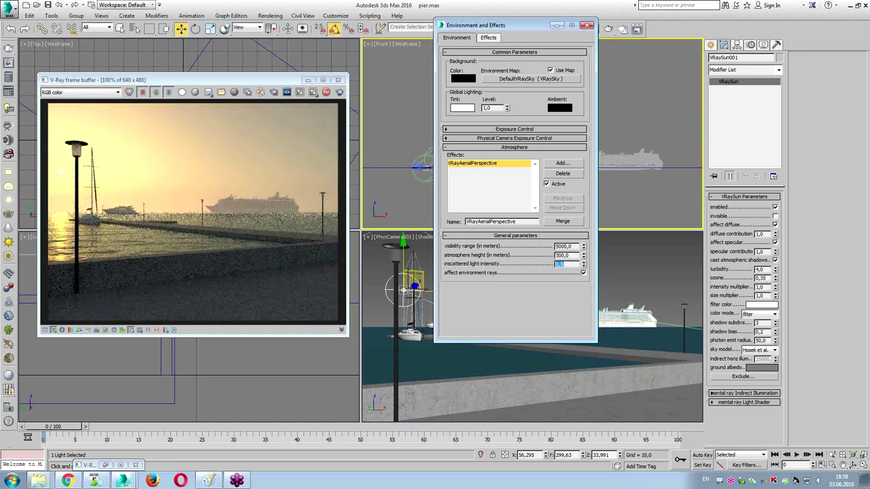
{"action": "type", "text": "1,"}
{"action": "key", "text": "Return"}
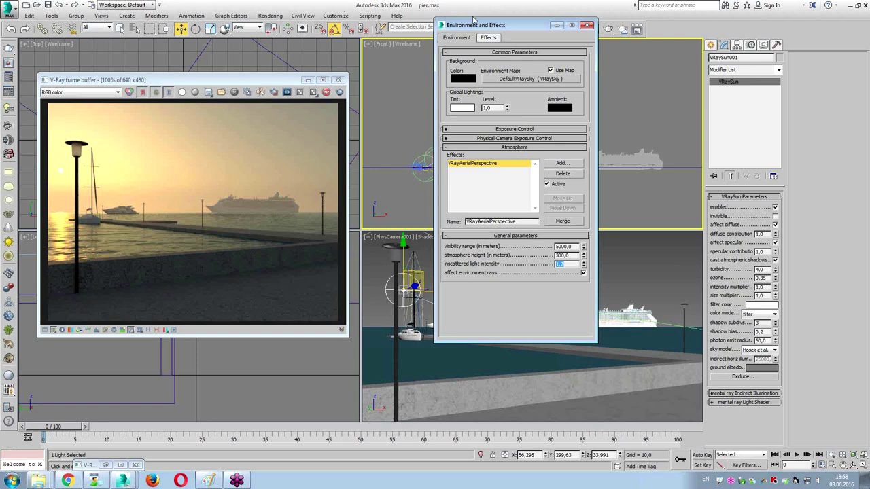
Raise the VRaySun well above the horizon to turn the sunset render into bright daylight
{"action": "left_click_drag", "start_coordinate": [489, 29], "coordinate": [540, 187]}
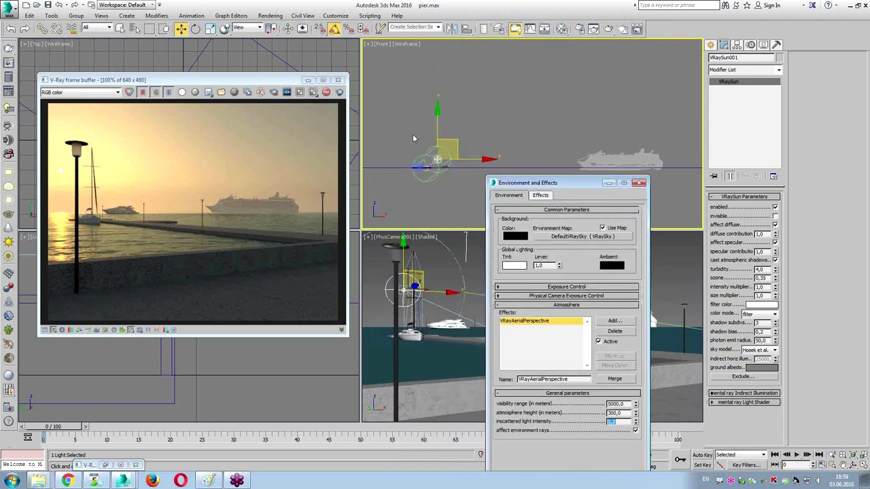
{"action": "middle_click_drag", "start_coordinate": [413, 139], "coordinate": [420, 143]}
{"action": "mouse_move", "coordinate": [458, 145]}
{"action": "left_mouse_down"}
{"action": "mouse_move", "coordinate": [445, 120]}
{"action": "mouse_move", "coordinate": [450, 100]}
{"action": "mouse_move", "coordinate": [457, 145]}
{"action": "left_mouse_up"}
{"action": "left_click_drag", "start_coordinate": [275, 80], "coordinate": [626, 71]}
{"action": "scroll", "coordinate": [242, 313], "scroll_direction": "up", "scroll_amount": 4}
{"action": "scroll", "coordinate": [225, 359], "scroll_direction": "down", "scroll_amount": 3}
{"action": "left_click_drag", "start_coordinate": [179, 301], "coordinate": [204, 289]}
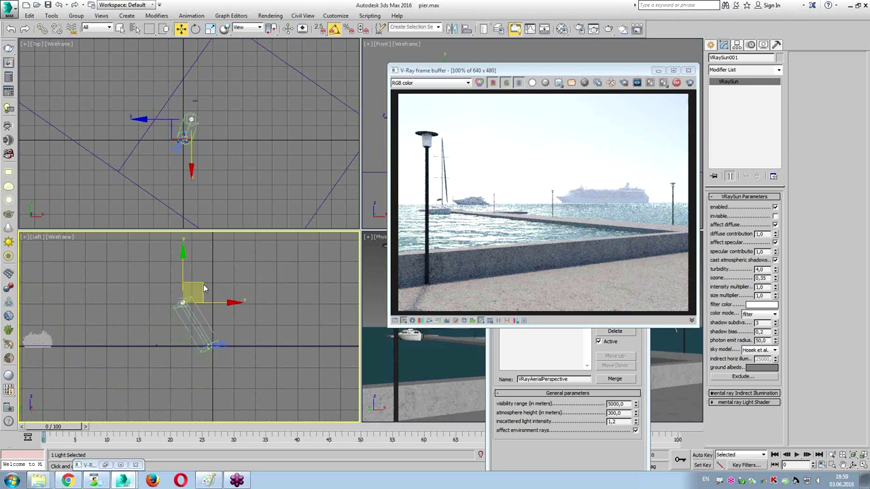
Set the aerial perspective's visibility range to 15000 meters for the daylight scene
{"action": "left_click_drag", "start_coordinate": [515, 74], "coordinate": [219, 68]}
{"action": "left_click_drag", "start_coordinate": [520, 185], "coordinate": [521, 27]}
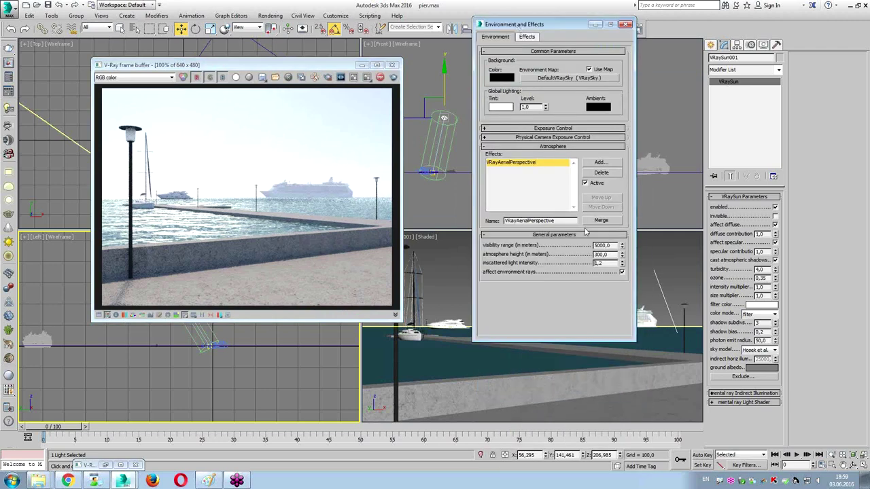
{"action": "double_click", "coordinate": [595, 246]}
{"action": "type", "text": "15000"}
{"action": "key", "text": "Return"}
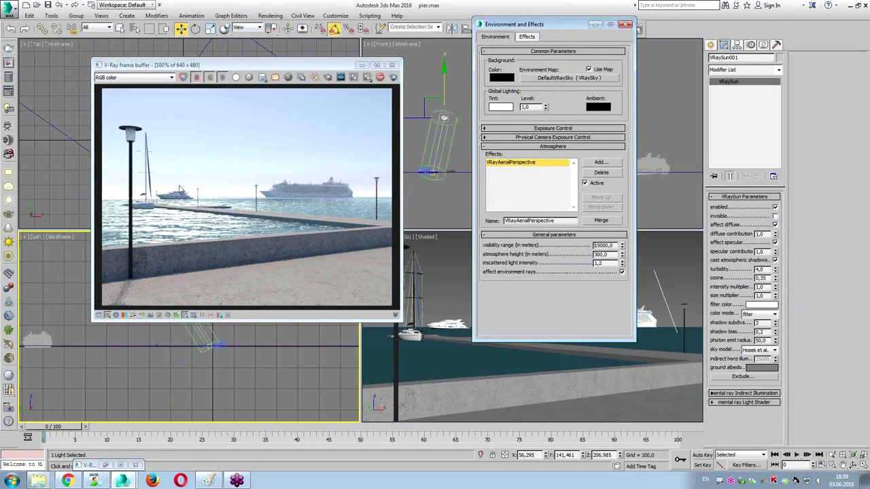
Try a lower VRaySun position, and undo both that move and the last visibility range change
{"action": "left_click_drag", "start_coordinate": [216, 65], "coordinate": [332, 59]}
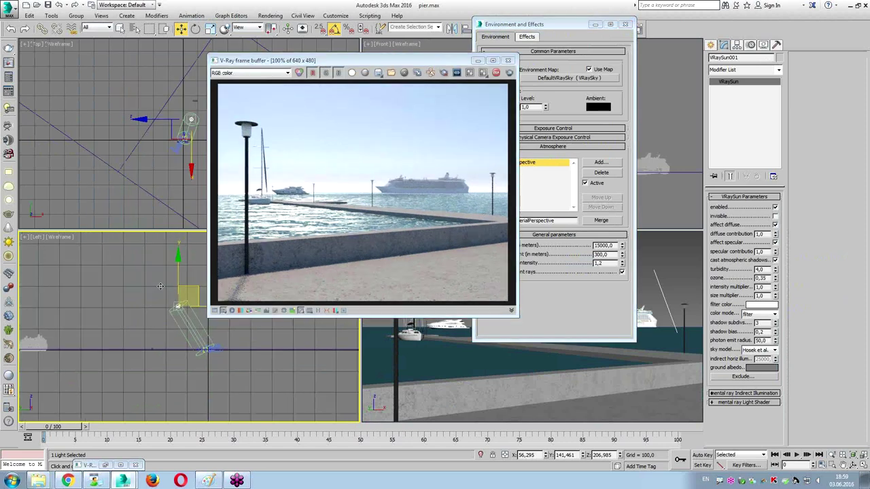
{"action": "left_click_drag", "start_coordinate": [185, 292], "coordinate": [182, 295]}
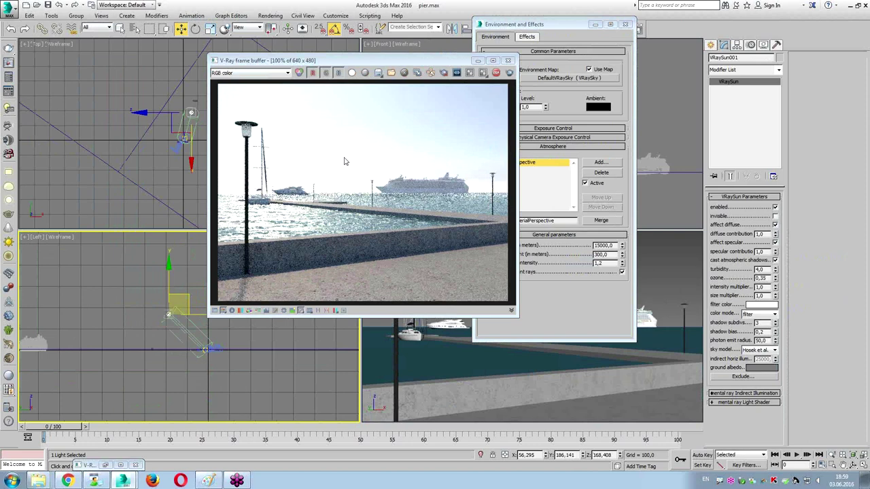
{"action": "left_click_drag", "start_coordinate": [377, 62], "coordinate": [339, 50]}
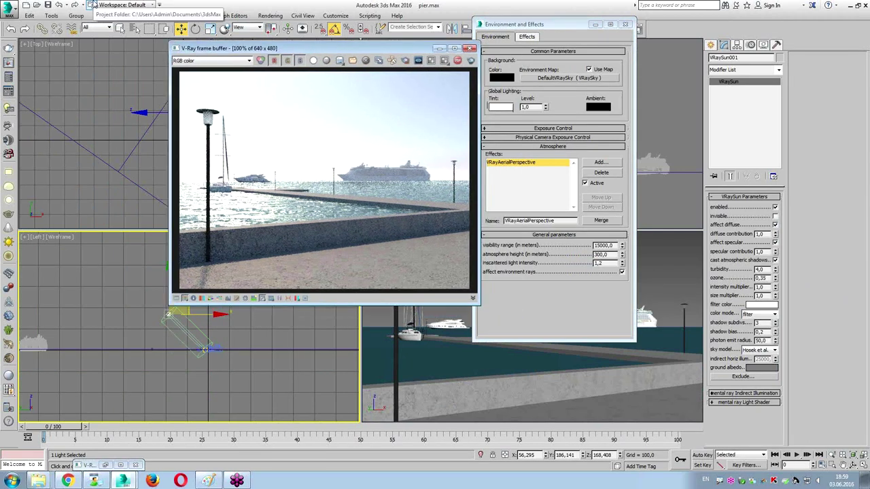
{"action": "left_click", "coordinate": [59, 5]}
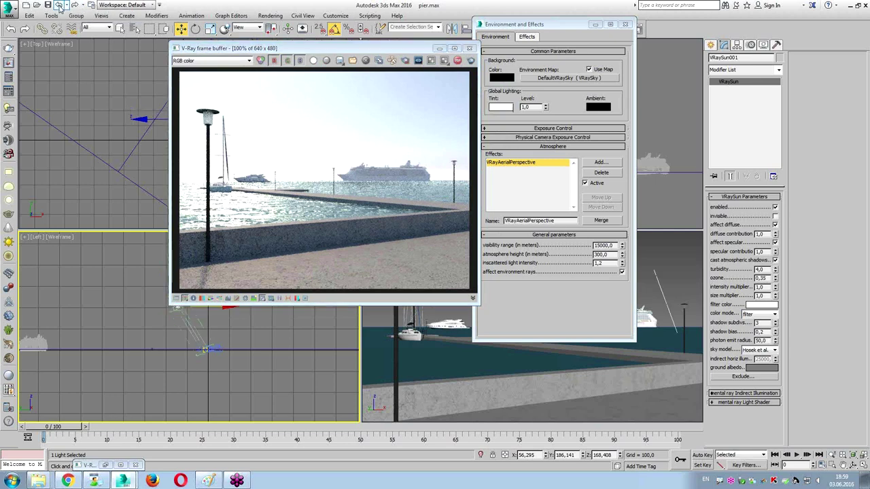
{"action": "left_click", "coordinate": [59, 6]}
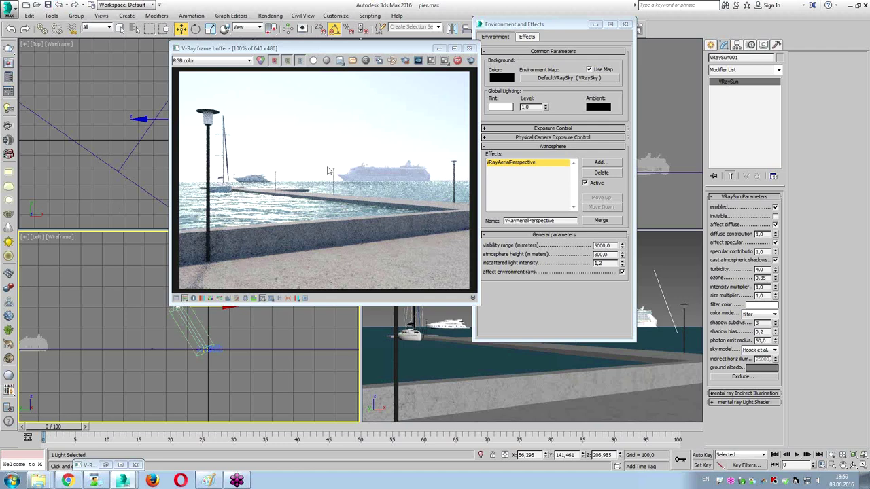
{"action": "left_click_drag", "start_coordinate": [390, 52], "coordinate": [297, 47]}
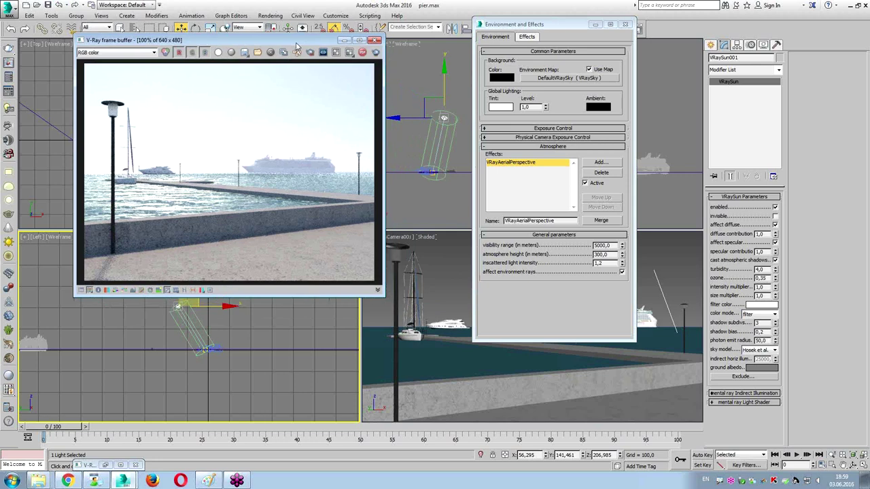
Lower the VRaySun to compare the lighting and raise it back to a steep daytime angle
{"action": "left_click_drag", "start_coordinate": [565, 27], "coordinate": [534, 38]}
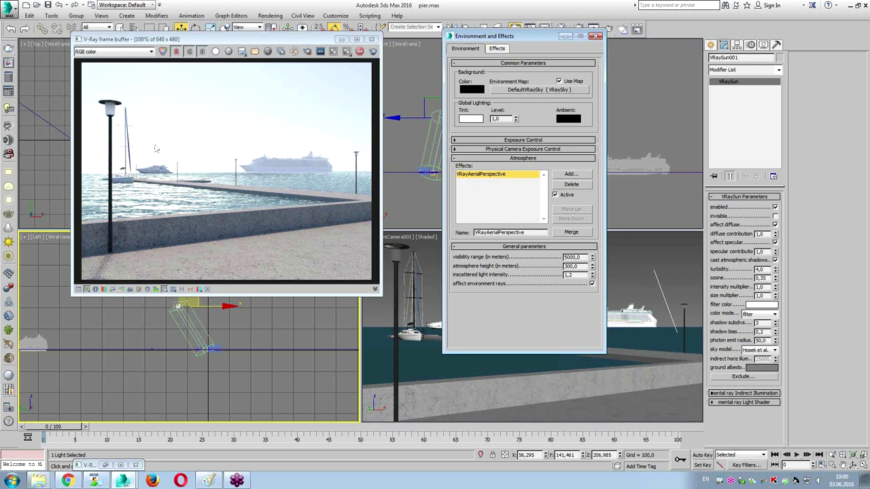
{"action": "middle_click_drag", "start_coordinate": [170, 335], "coordinate": [172, 337]}
{"action": "left_click_drag", "start_coordinate": [197, 301], "coordinate": [189, 315]}
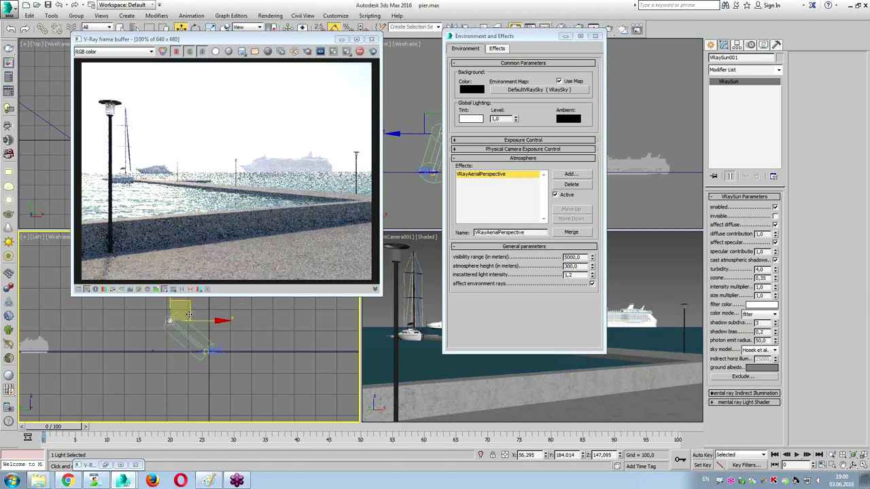
{"action": "left_click_drag", "start_coordinate": [189, 315], "coordinate": [203, 303]}
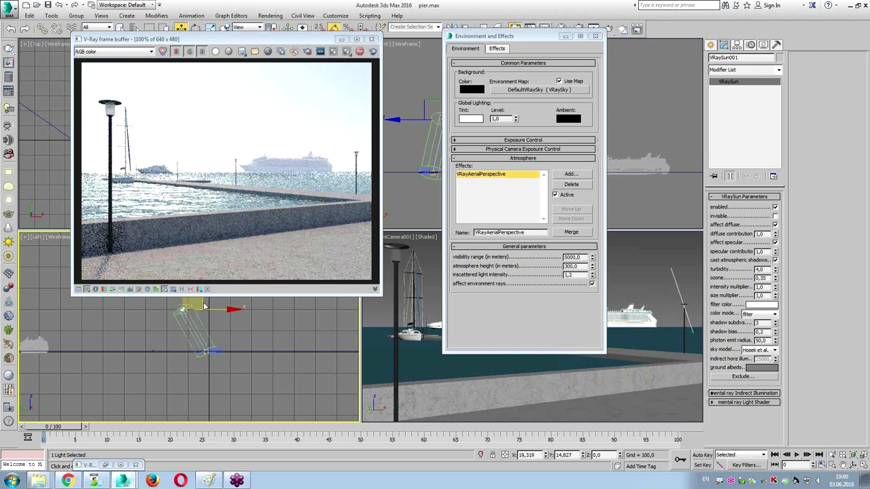
Select PhysCamera001, try an exposure target of 15.5 EV and settle on 15.2 EV, closing the environment settings and frame buffer
{"action": "left_click", "coordinate": [400, 238]}
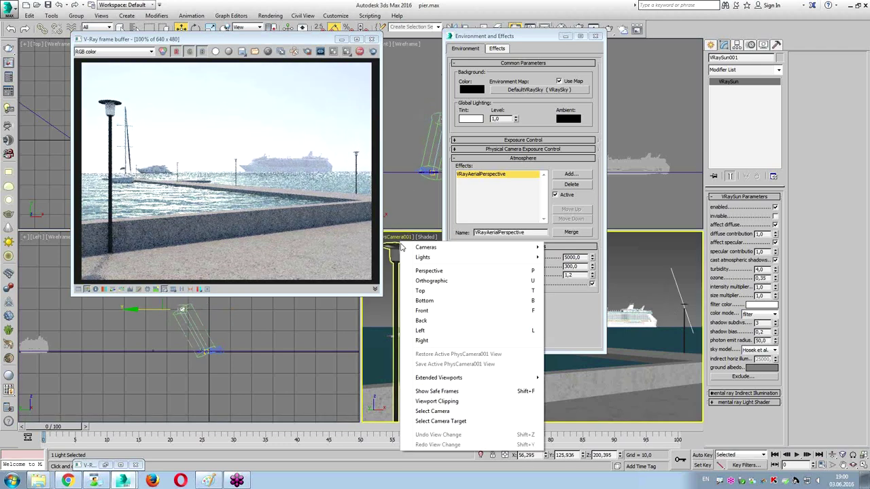
{"action": "left_click", "coordinate": [433, 411]}
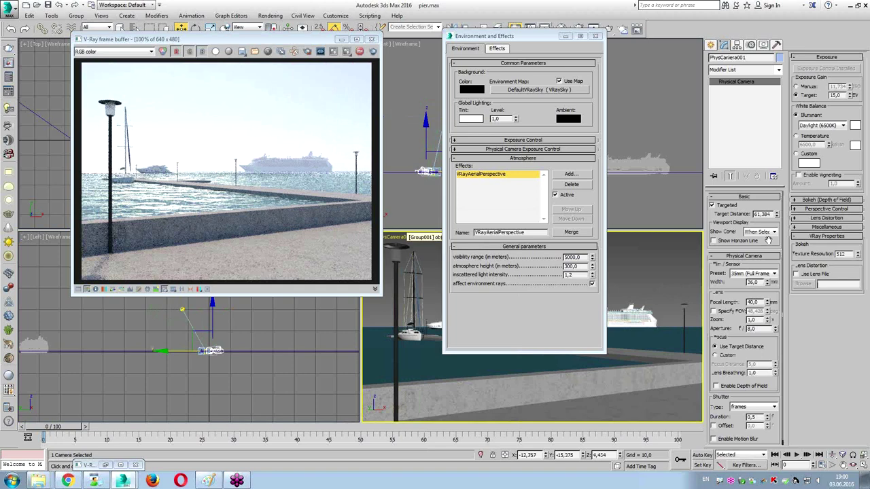
{"action": "double_click", "coordinate": [835, 95]}
{"action": "type", "text": "15,"}
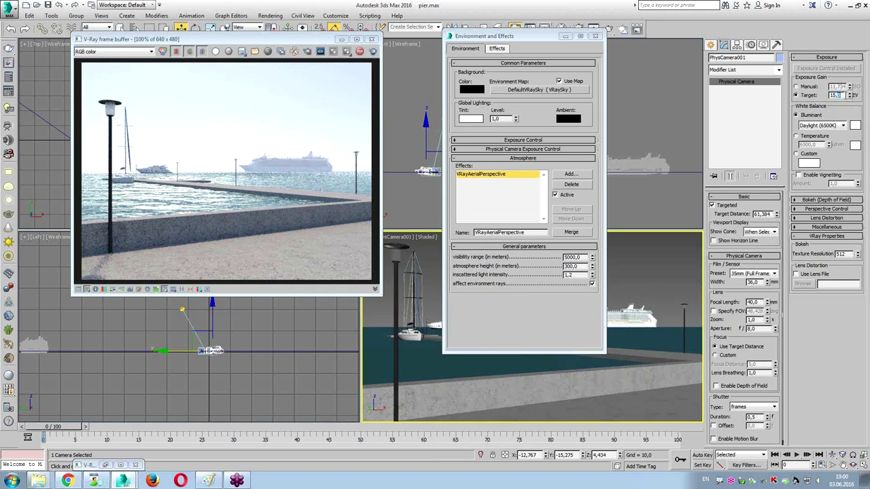
{"action": "type", "text": "5"}
{"action": "key", "text": "Return"}
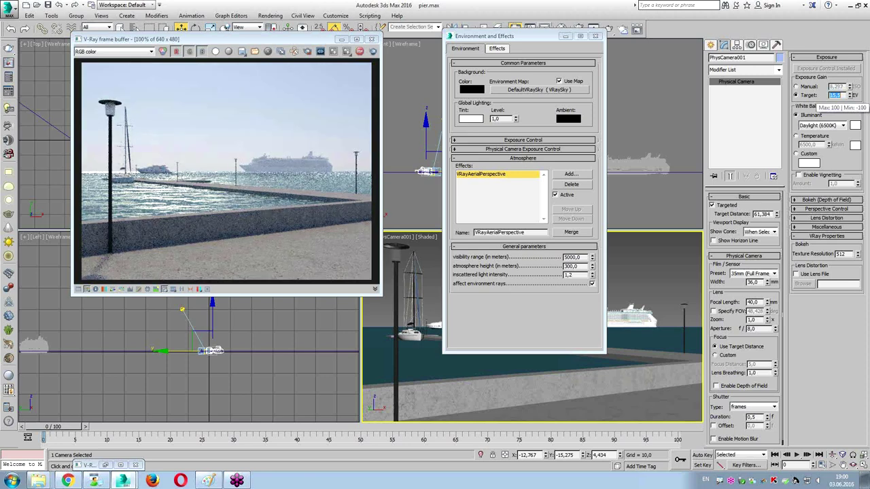
{"action": "type", "text": "13"}
{"action": "key", "text": "Return"}
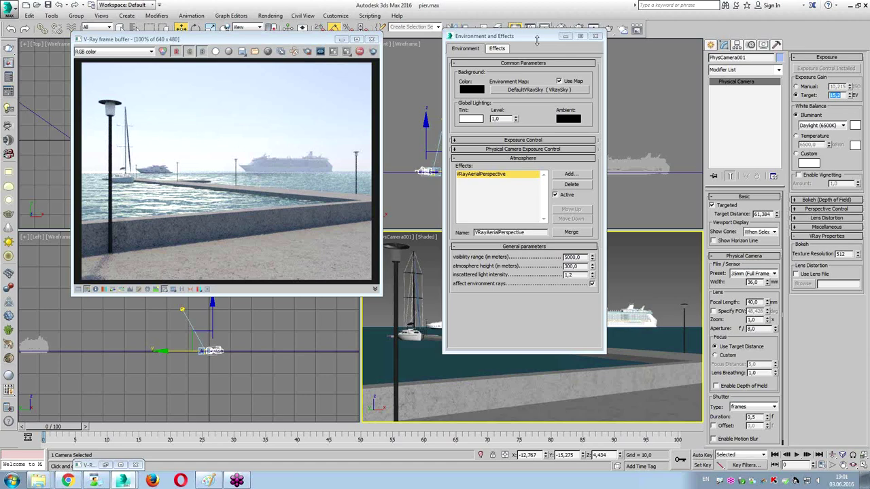
{"action": "left_click", "coordinate": [596, 36]}
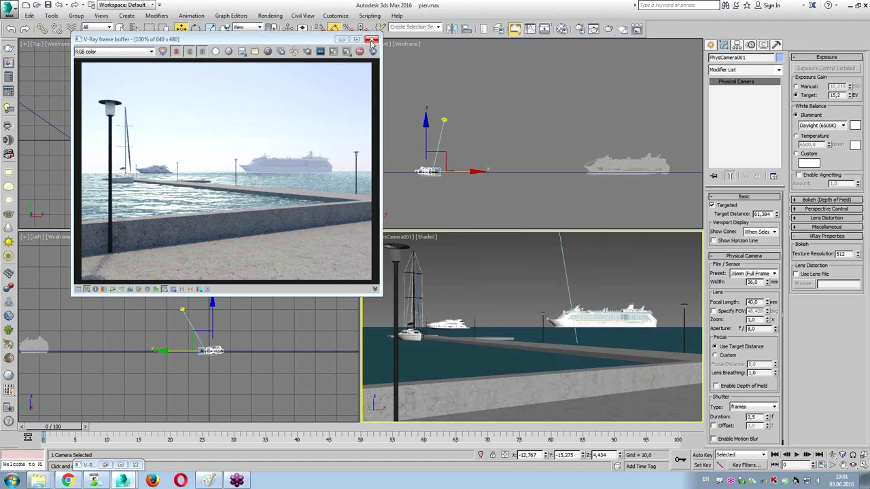
{"action": "left_click", "coordinate": [371, 40]}
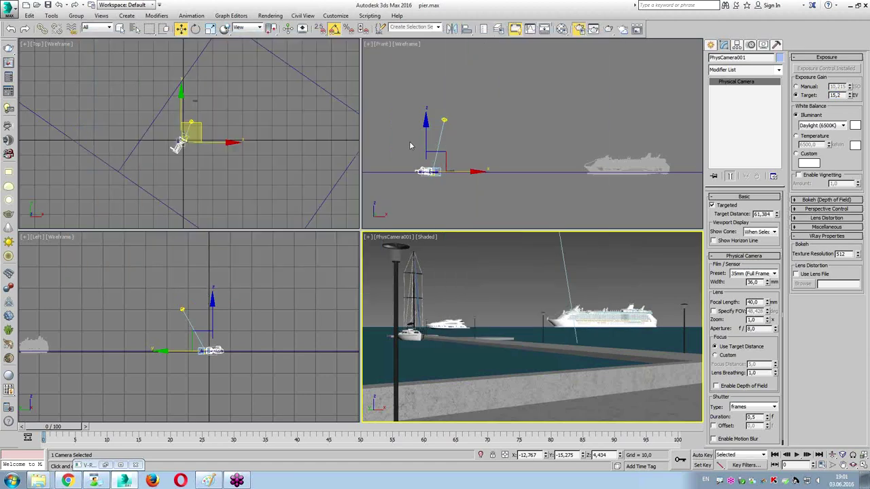
Set the primary global illumination engine to Irradiance map in the render setup
{"action": "key", "text": "F10"}
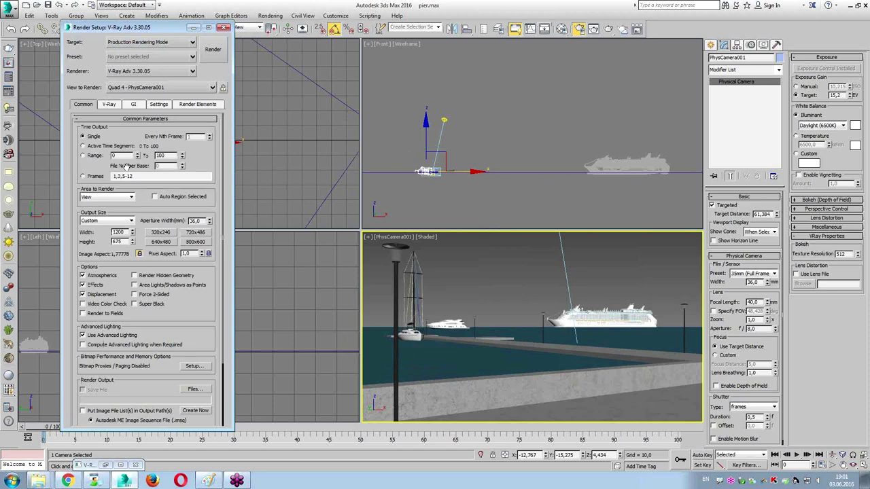
{"action": "left_click", "coordinate": [131, 104]}
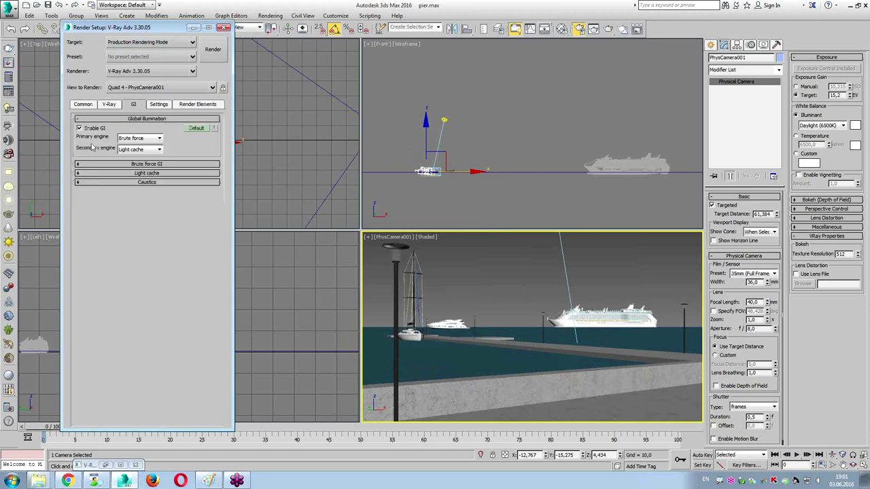
{"action": "left_click", "coordinate": [140, 138]}
{"action": "left_click", "coordinate": [134, 147]}
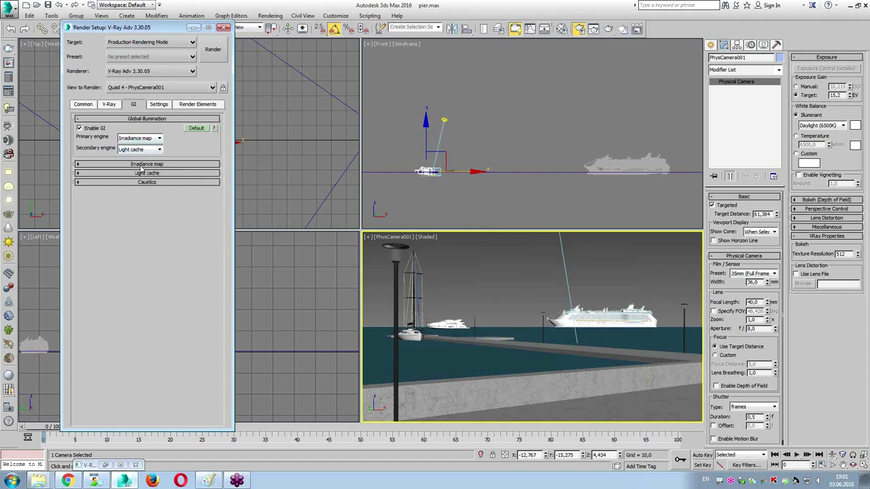
Set the irradiance map's current preset to Medium
{"action": "left_click", "coordinate": [140, 164]}
{"action": "left_click", "coordinate": [127, 171]}
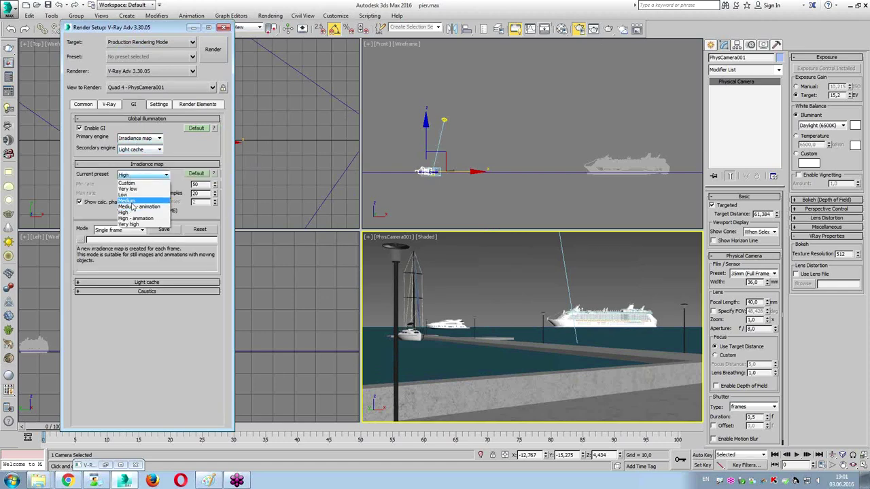
{"action": "left_click", "coordinate": [134, 201]}
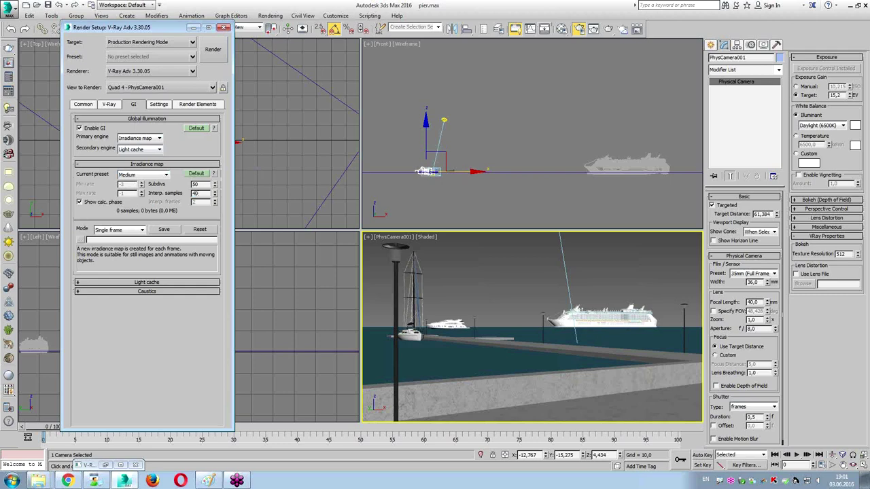
Enable ambient occlusion in the advanced global illumination options and set the light cache's pre-filter to 100 in its advanced options
{"action": "left_click", "coordinate": [195, 129]}
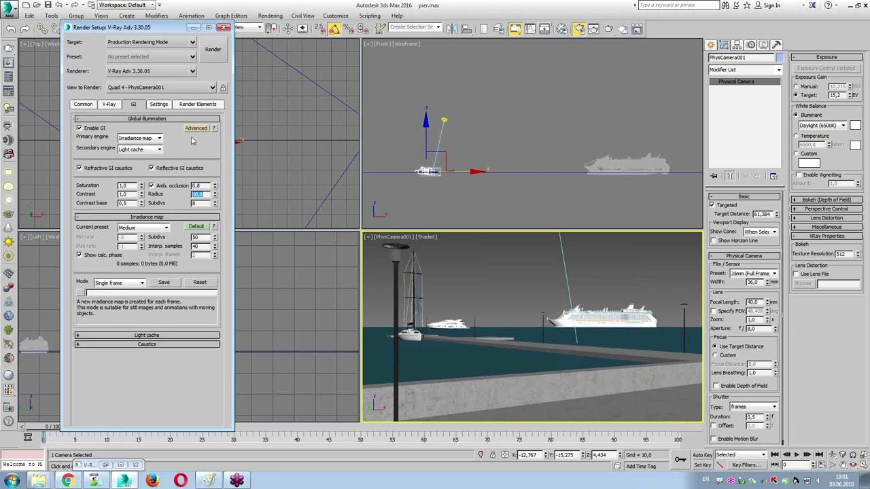
{"action": "left_click", "coordinate": [166, 185]}
{"action": "left_click", "coordinate": [163, 120]}
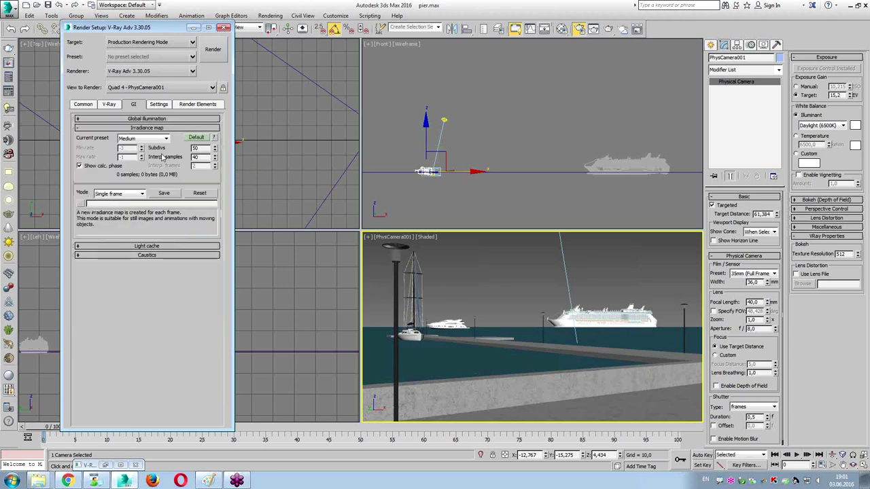
{"action": "left_click", "coordinate": [161, 246]}
{"action": "left_click", "coordinate": [196, 256]}
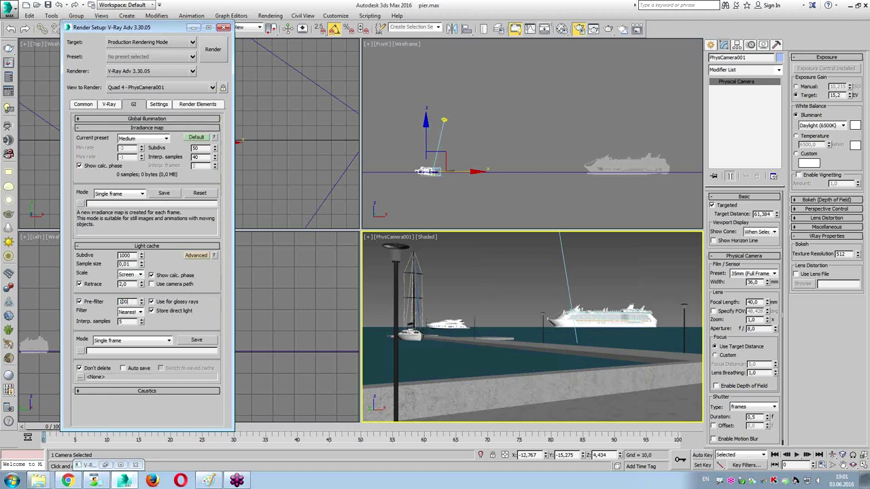
Change the image sampler type from Progressive to Adaptive in the V-Ray settings
{"action": "left_click", "coordinate": [107, 105]}
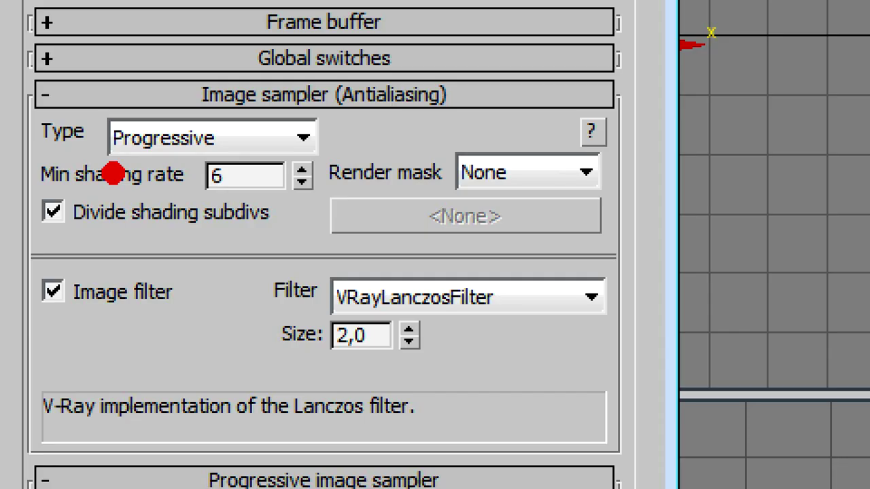
{"action": "mouse_move", "coordinate": [94, 174]}
{"action": "left_mouse_down"}
{"action": "mouse_move", "coordinate": [95, 153]}
{"action": "mouse_move", "coordinate": [134, 180]}
{"action": "left_mouse_up"}
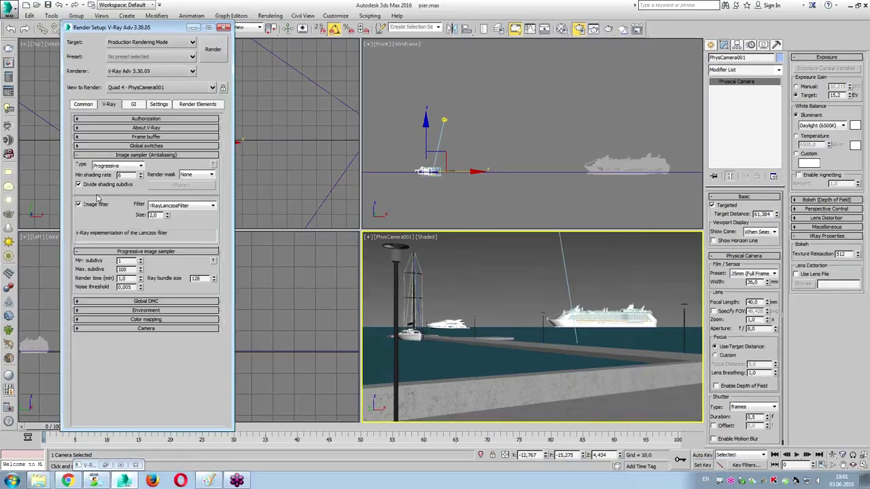
{"action": "left_click", "coordinate": [182, 103]}
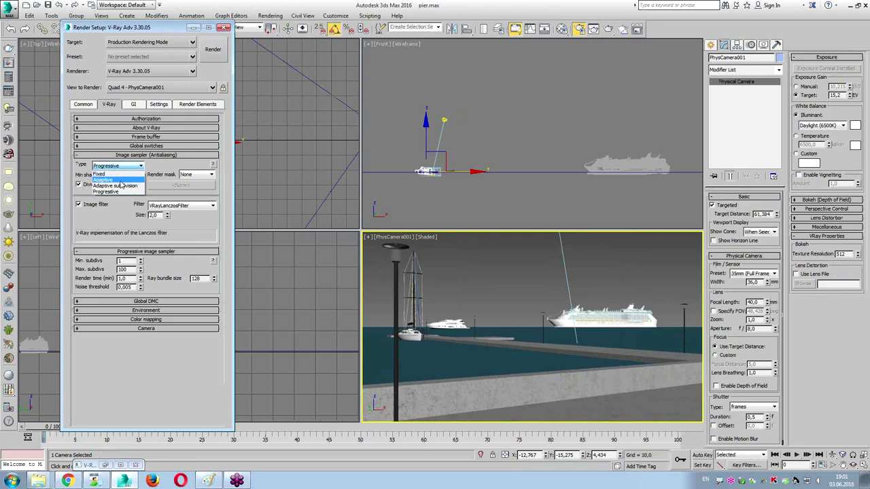
{"action": "left_click", "coordinate": [108, 179]}
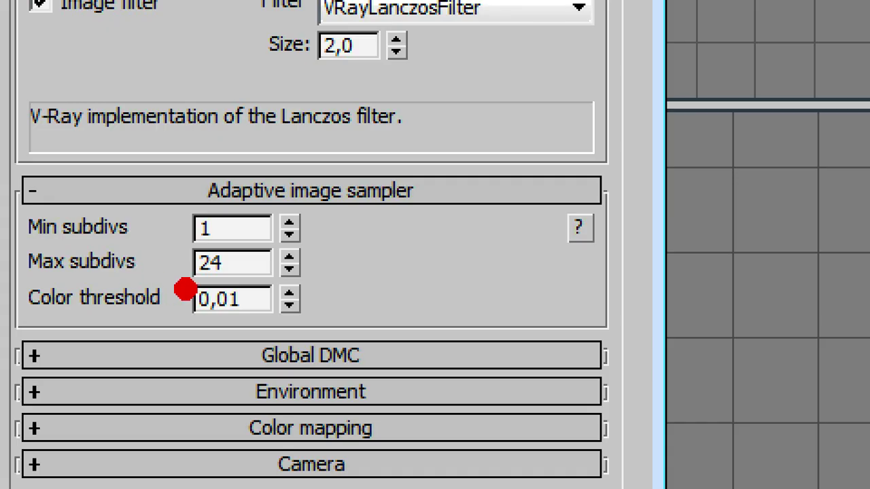
Examine the Adaptive image sampler's color threshold and the Global DMC options for local subdivs
{"action": "left_click_drag", "start_coordinate": [44, 330], "coordinate": [347, 335]}
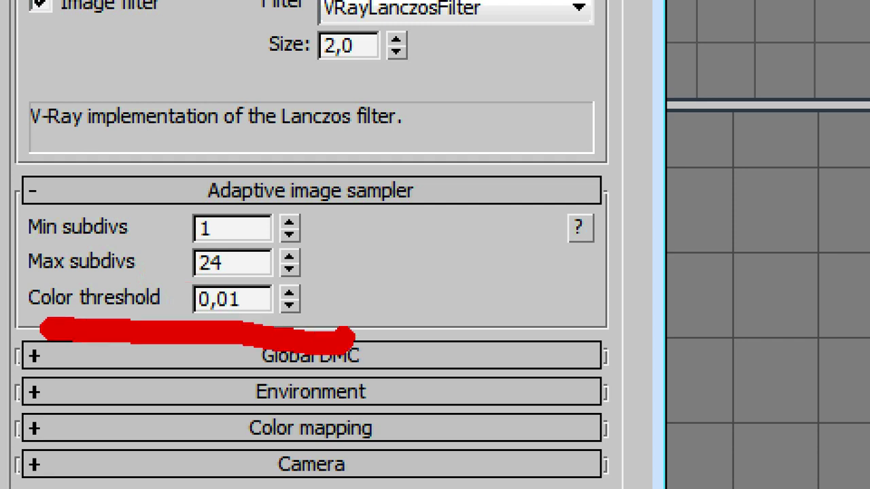
{"action": "left_click", "coordinate": [189, 294]}
{"action": "key", "text": "ctrl+z"}
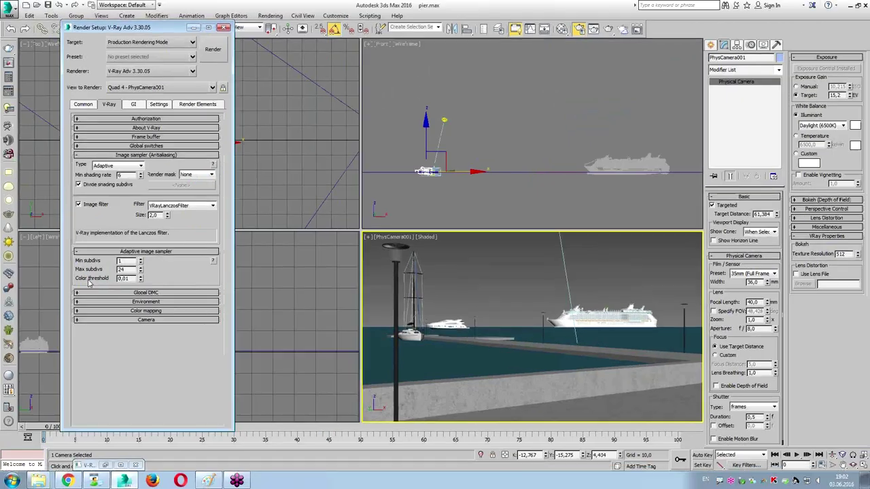
{"action": "left_click", "coordinate": [305, 321]}
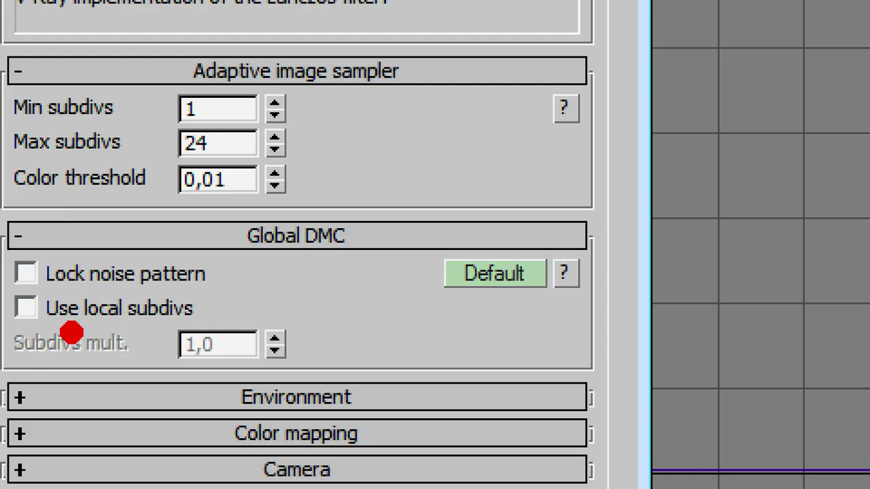
{"action": "left_click_drag", "start_coordinate": [21, 300], "coordinate": [81, 301]}
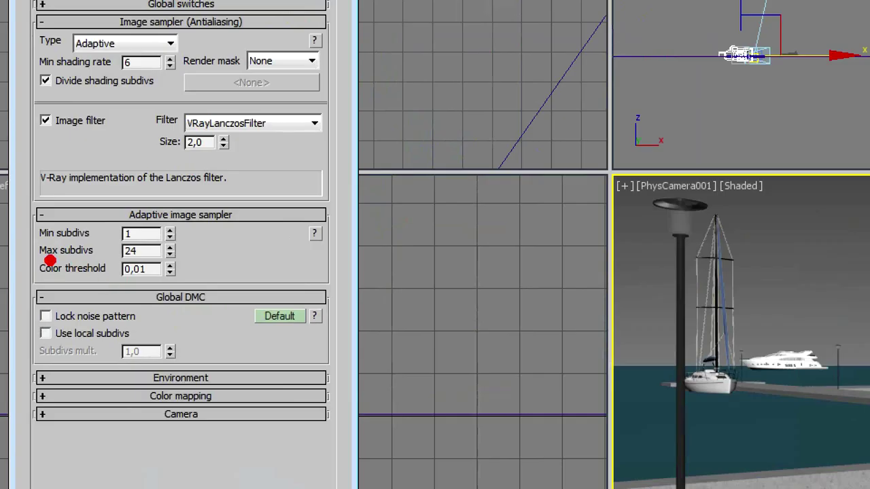
{"action": "left_click_drag", "start_coordinate": [50, 260], "coordinate": [211, 262]}
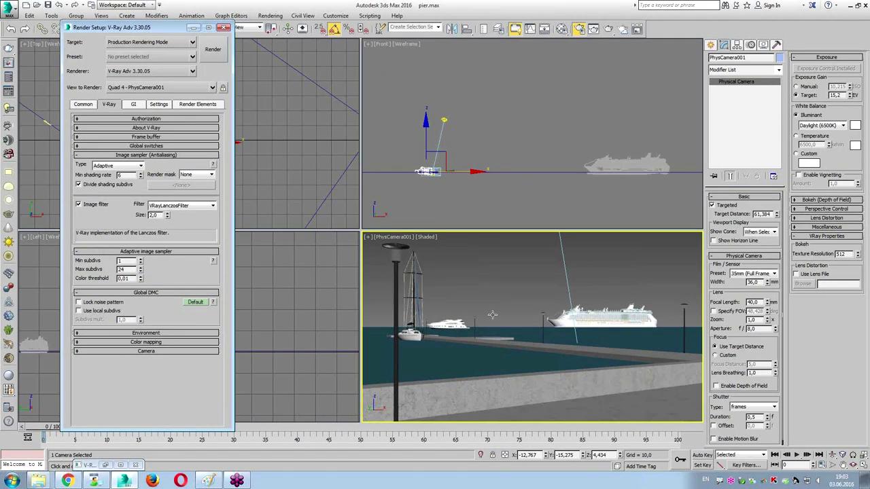
Unhide all objects and shift the camera framing with the flowering shrubs in the foreground
{"action": "right_click", "coordinate": [479, 289]}
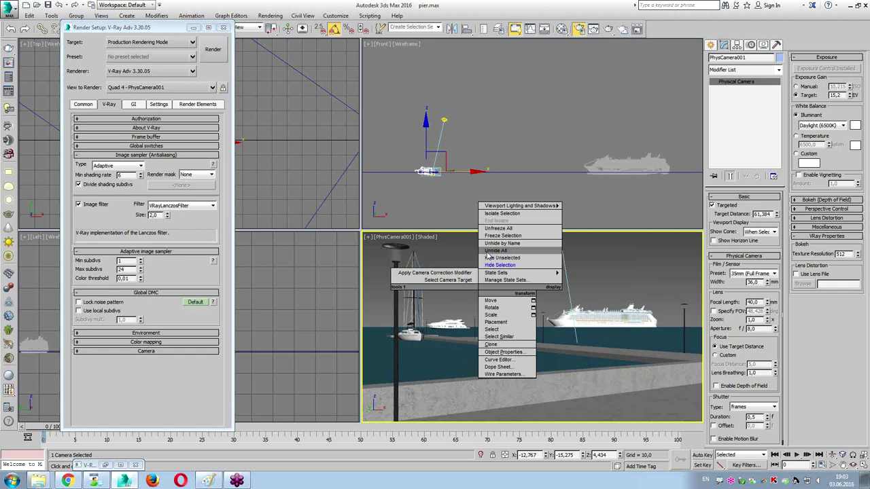
{"action": "left_click", "coordinate": [487, 252]}
{"action": "middle_click_drag", "start_coordinate": [504, 284], "coordinate": [494, 283]}
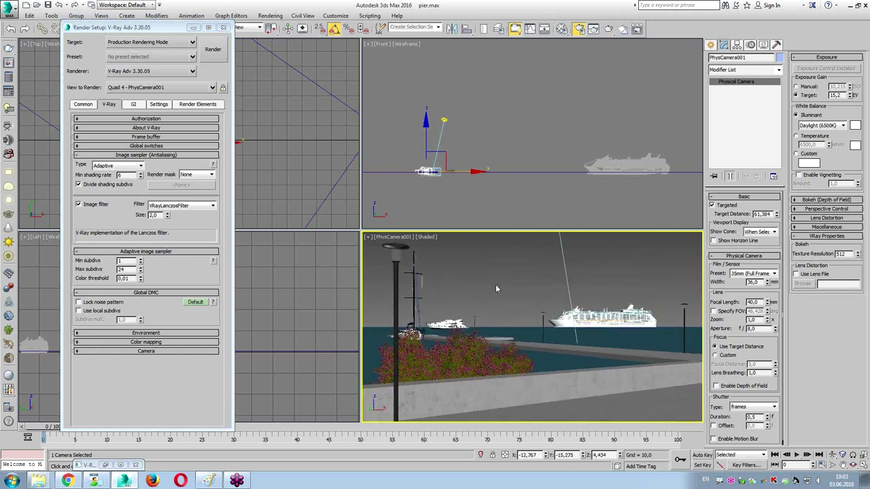
{"action": "left_click_drag", "start_coordinate": [495, 284], "coordinate": [461, 316]}
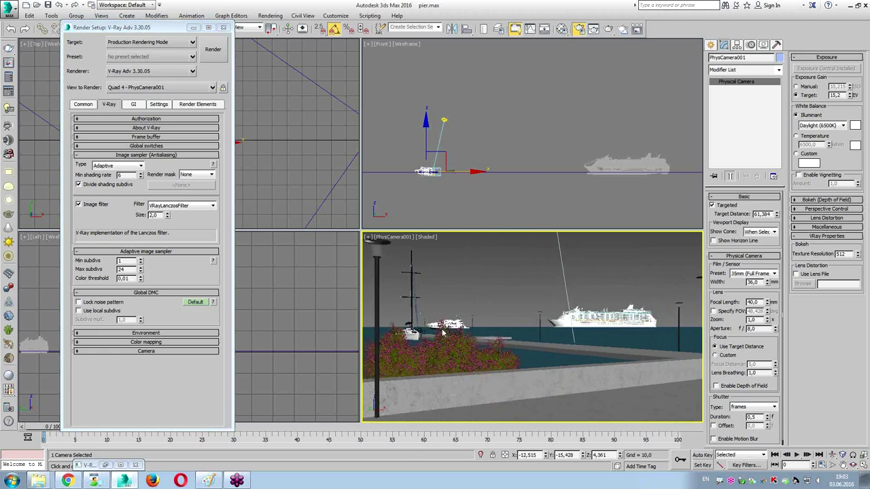
Select the three flowering shrubs behind the pier wall and clear the selection
{"action": "left_click", "coordinate": [442, 352]}
{"action": "left_click", "coordinate": [476, 327], "text": "ctrl"}
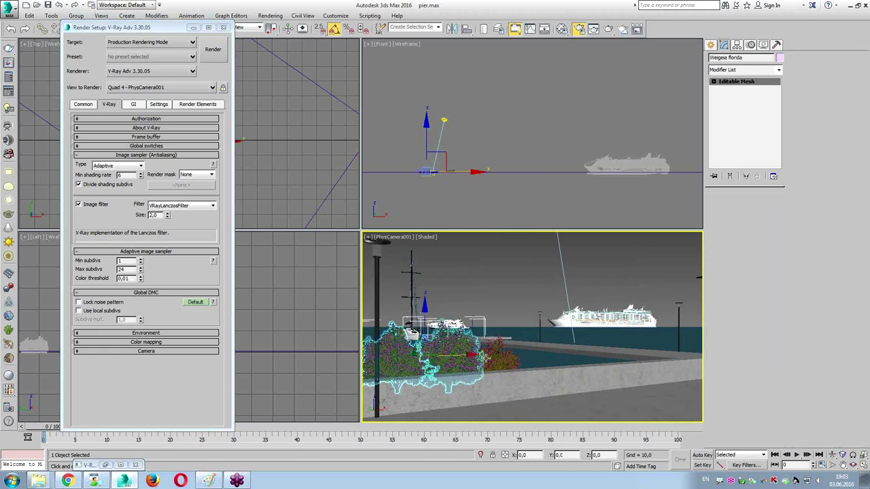
{"action": "left_click", "coordinate": [490, 359], "text": "ctrl"}
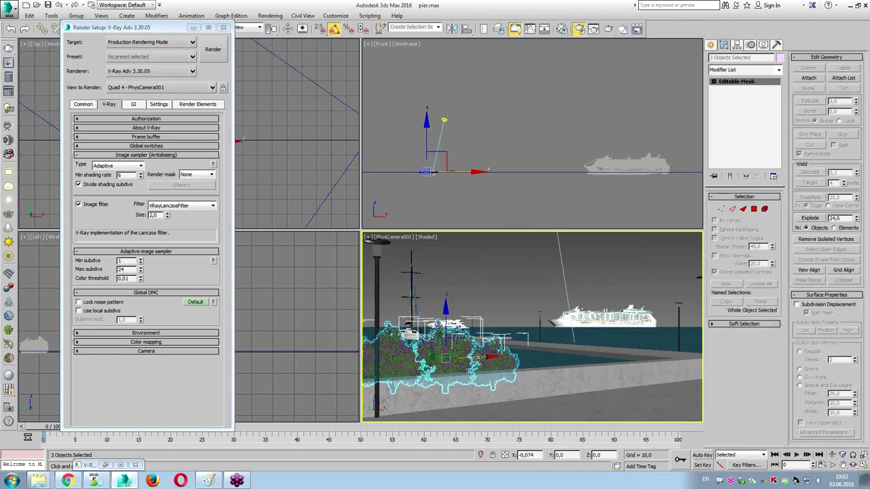
{"action": "left_click", "coordinate": [505, 294]}
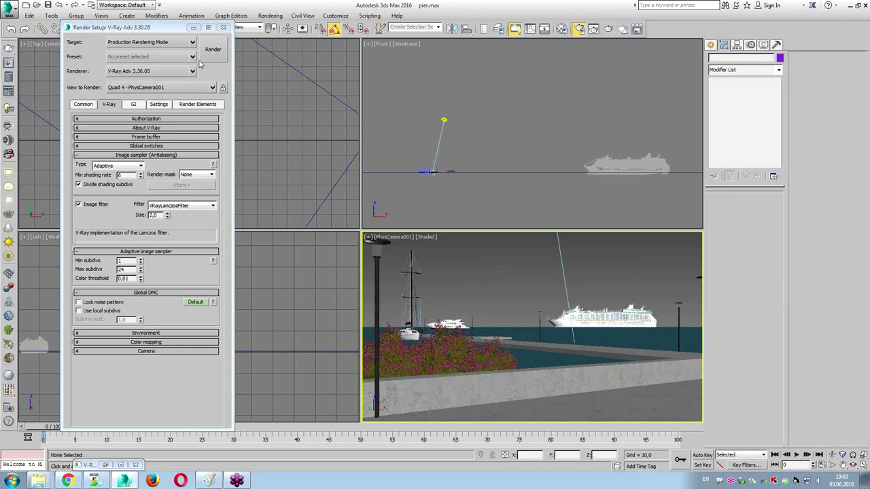
Check the common render parameters and start rendering the PhysCamera001 view
{"action": "left_click", "coordinate": [85, 105]}
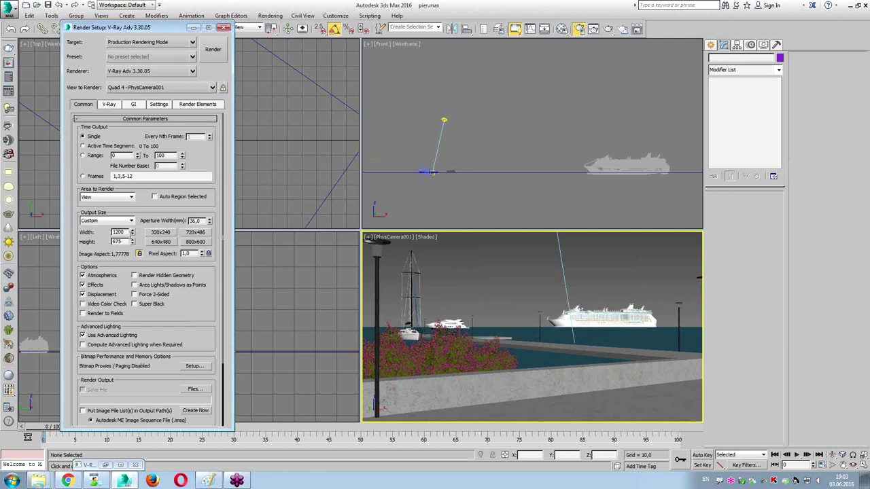
{"action": "left_click", "coordinate": [213, 50]}
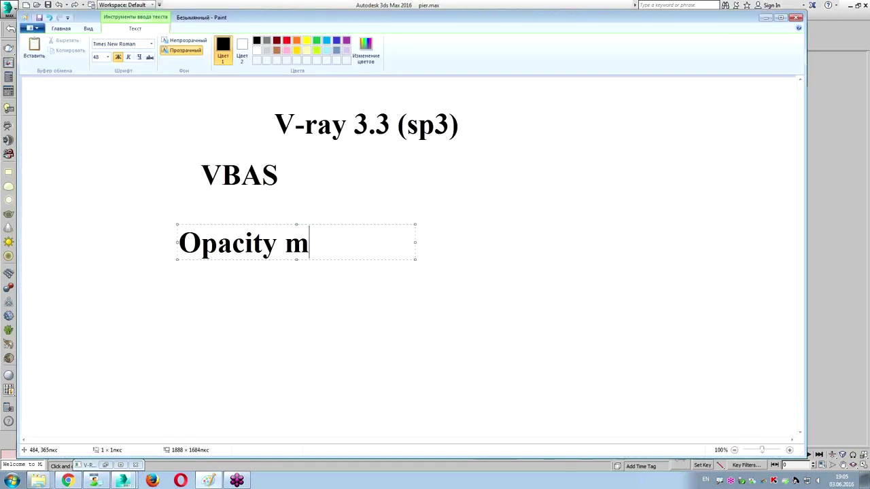
In the Paint notes, complete the heading "Opacity modes" and add "Normal" on the line below it
{"action": "type", "text": "odes"}
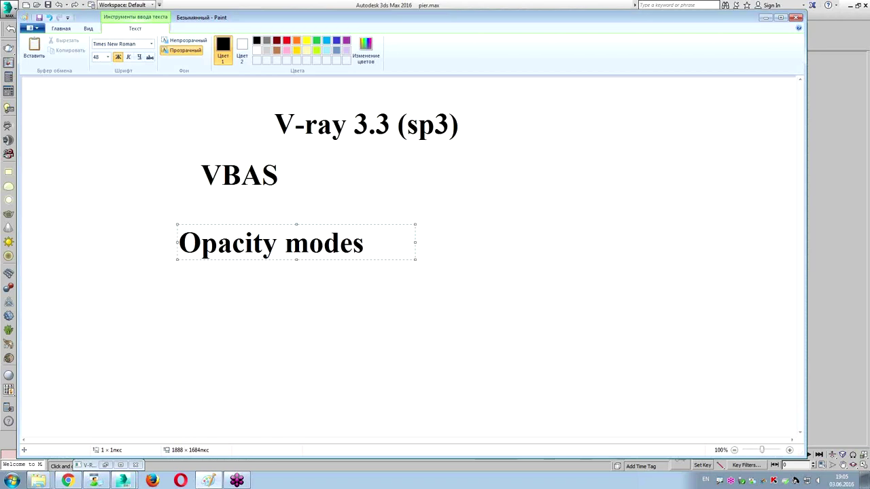
{"action": "key", "text": "Return"}
{"action": "type", "text": "Nor"}
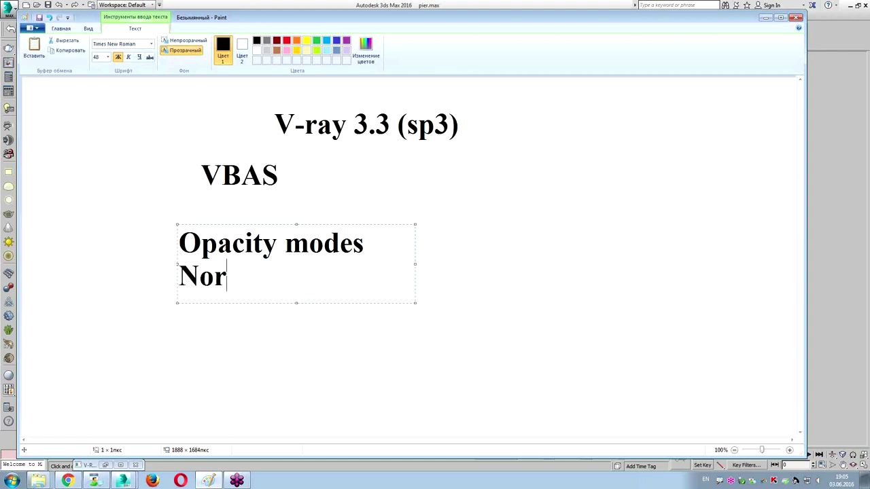
{"action": "type", "text": "mal"}
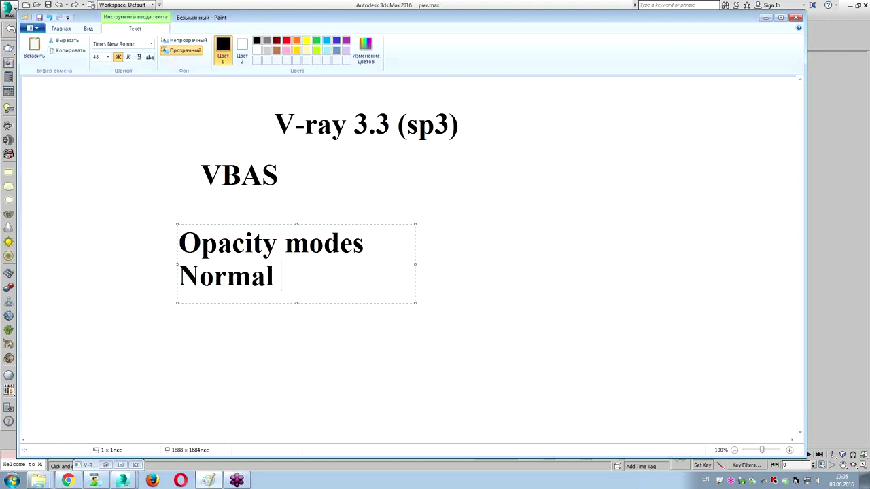
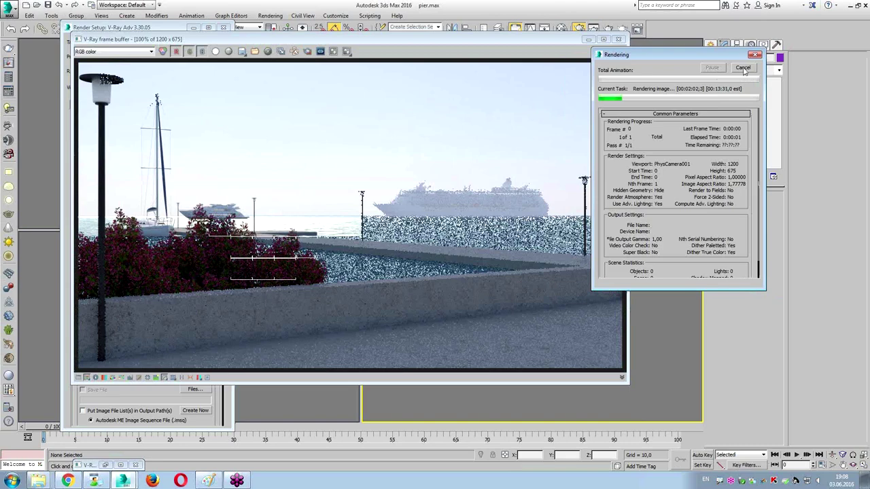
Stop the full render and region-render the part of the shrubs in front of the motor yacht, viewing it at 200%
{"action": "left_click", "coordinate": [743, 68]}
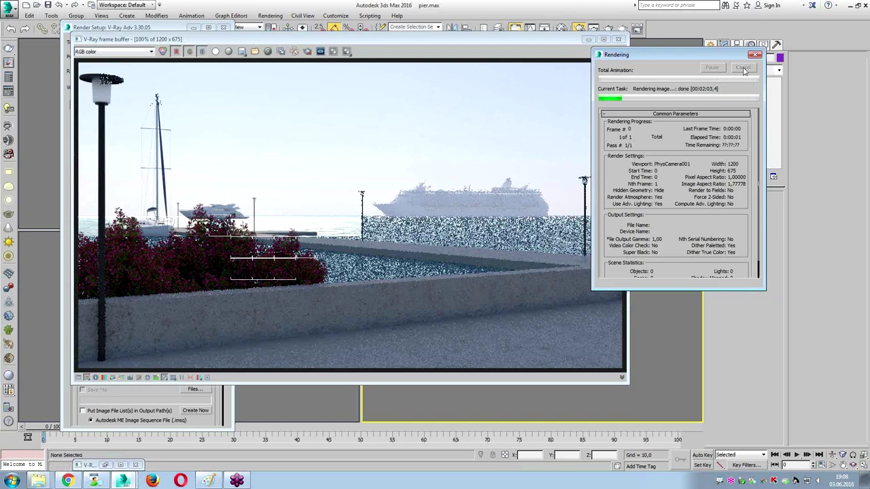
{"action": "left_click_drag", "start_coordinate": [339, 41], "coordinate": [524, 35]}
{"action": "left_click", "coordinate": [495, 46]}
{"action": "left_click_drag", "start_coordinate": [371, 185], "coordinate": [419, 277]}
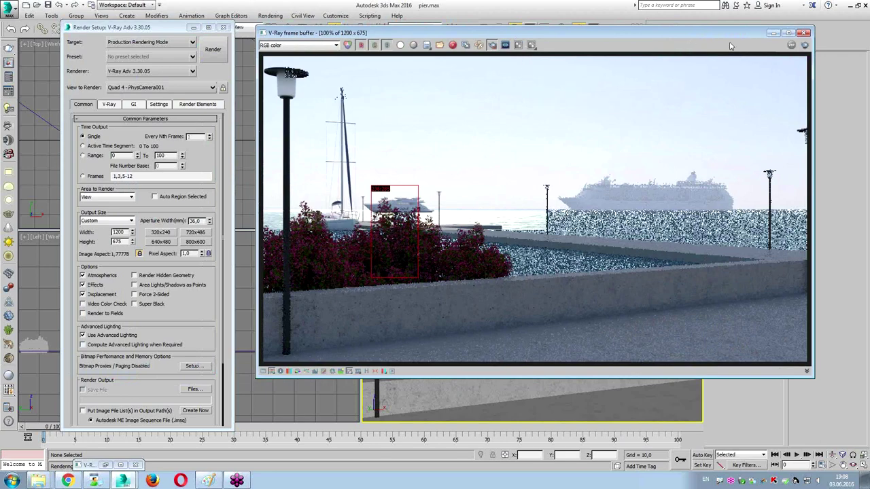
{"action": "left_click", "coordinate": [804, 45]}
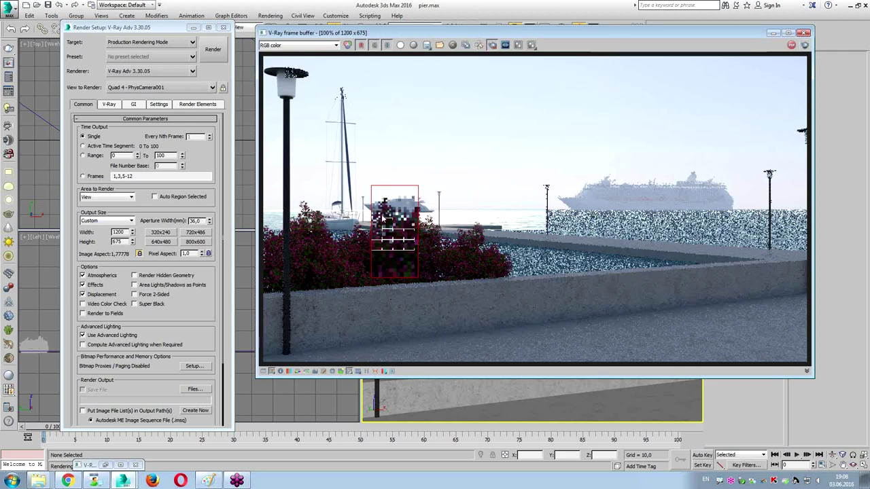
{"action": "scroll", "coordinate": [404, 241], "scroll_direction": "up", "scroll_amount": 1}
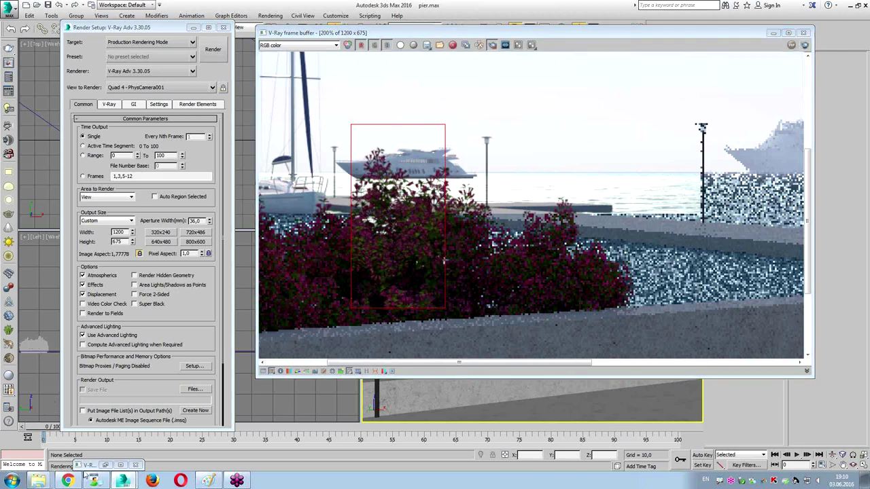
Uncover and read the region render's time in the status bar, and close the frame buffer
{"action": "left_click", "coordinate": [141, 467]}
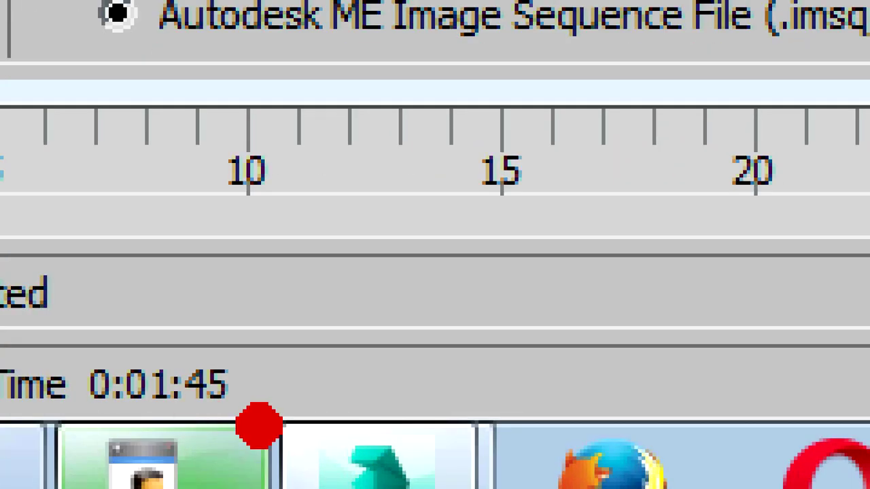
{"action": "mouse_move", "coordinate": [118, 452]}
{"action": "left_mouse_down"}
{"action": "mouse_move", "coordinate": [108, 475]}
{"action": "mouse_move", "coordinate": [116, 450]}
{"action": "left_mouse_up"}
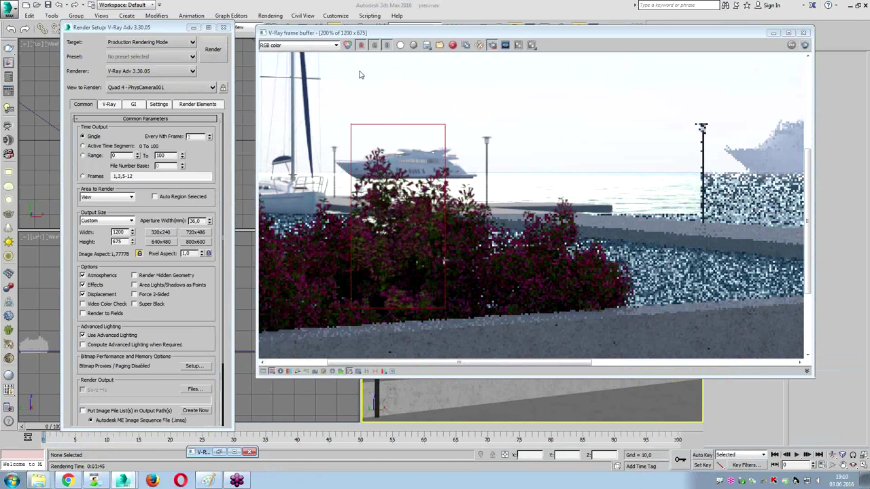
{"action": "left_click", "coordinate": [805, 34]}
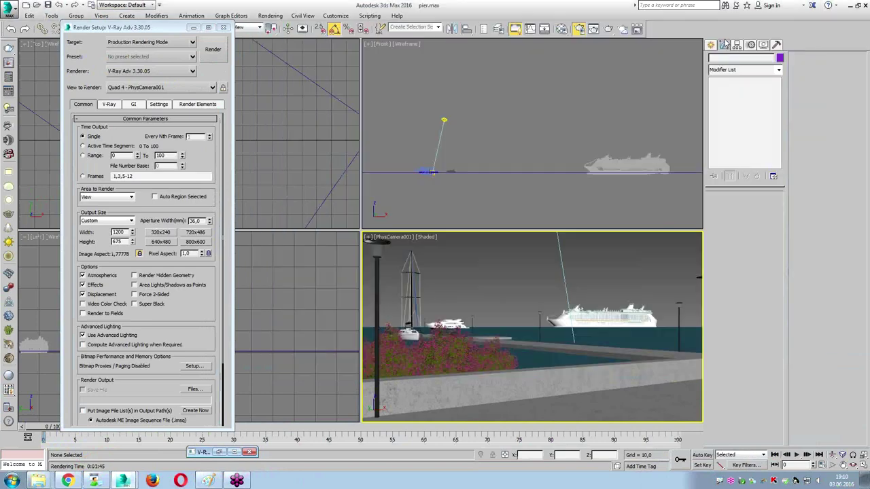
Open the Material Editor and pick the shrub's Multi/Sub-Object material from the camera view into an empty sample slot
{"action": "key", "text": "F10"}
{"action": "key", "text": "m"}
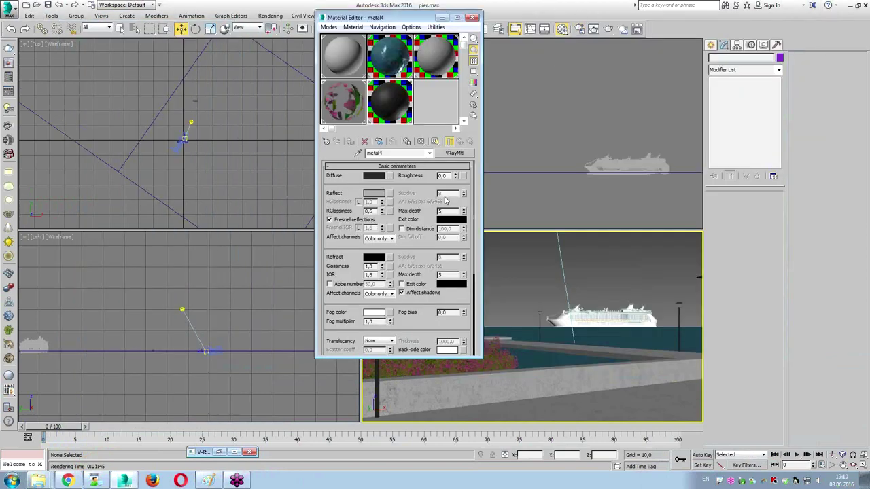
{"action": "left_click_drag", "start_coordinate": [406, 17], "coordinate": [251, 17]}
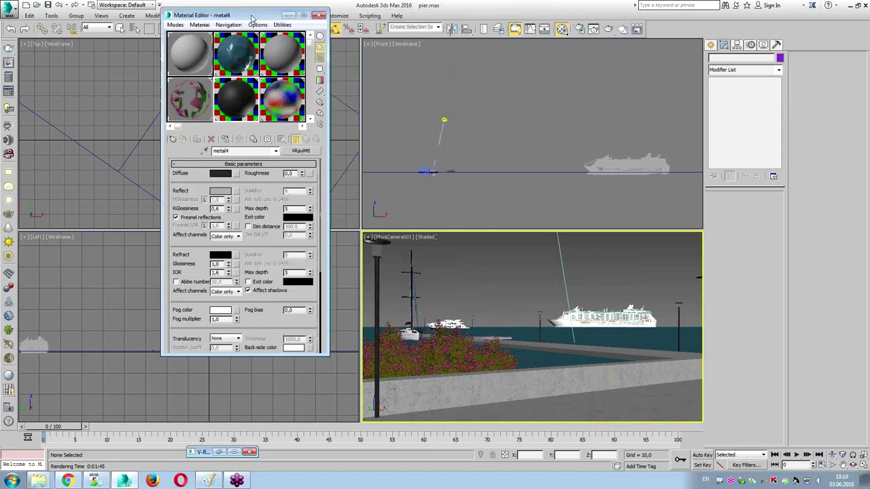
{"action": "left_click", "coordinate": [310, 118]}
{"action": "left_click", "coordinate": [183, 114]}
{"action": "left_click", "coordinate": [204, 150]}
{"action": "left_click", "coordinate": [386, 338]}
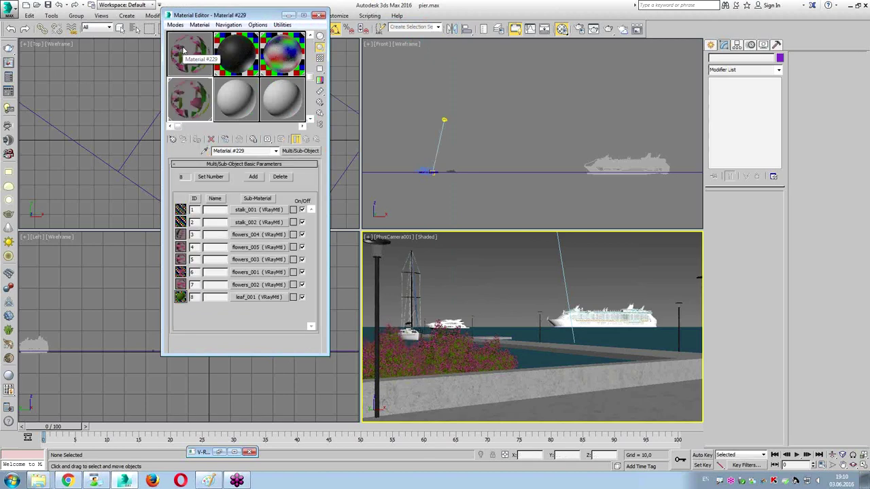
{"action": "left_click", "coordinate": [310, 119]}
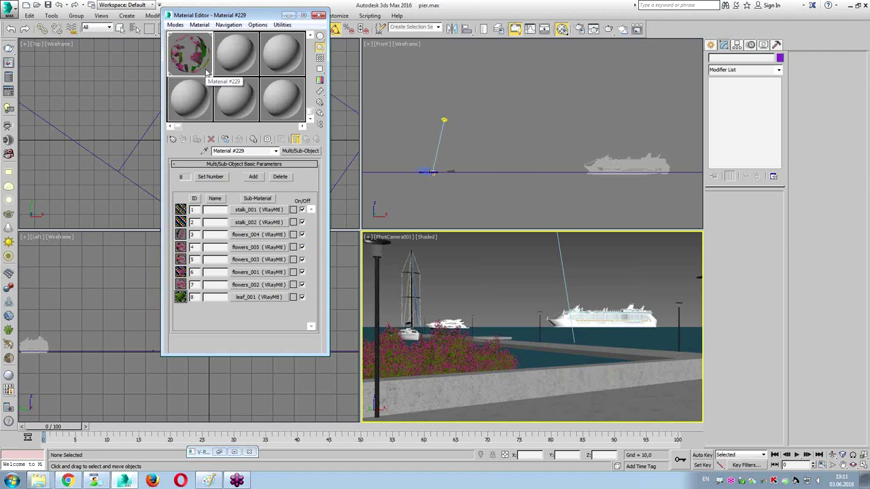
Open the stalk_001 sub-material, locate its V-Ray material options, and set the opacity mode to Clip
{"action": "left_click", "coordinate": [269, 210]}
{"action": "scroll", "coordinate": [214, 203], "scroll_direction": "up", "scroll_amount": 10}
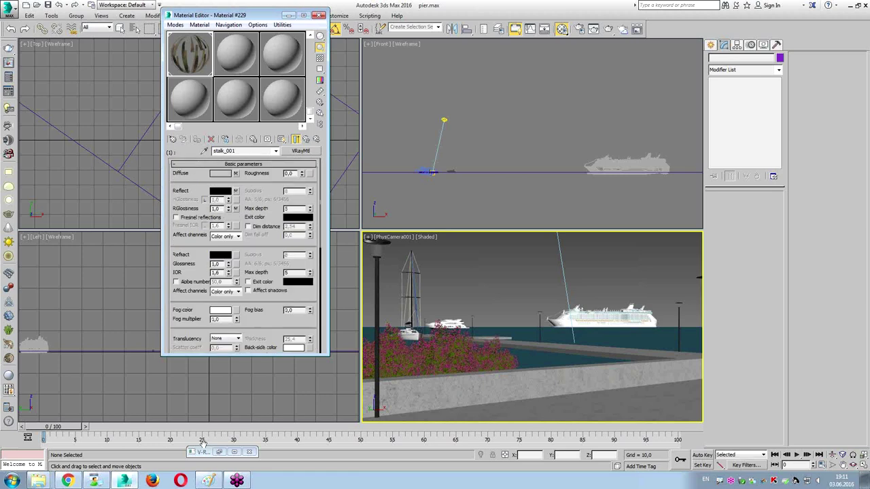
{"action": "scroll", "coordinate": [240, 246], "scroll_direction": "down", "scroll_amount": 10}
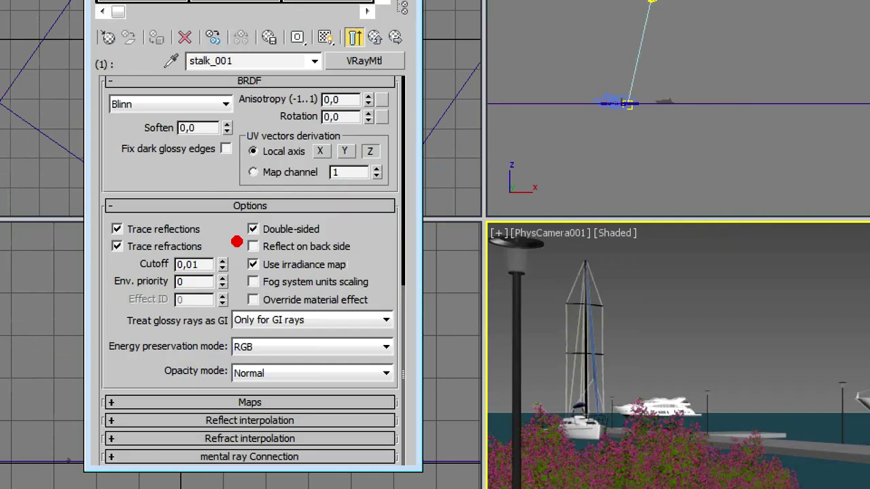
{"action": "mouse_move", "coordinate": [103, 184]}
{"action": "left_mouse_down"}
{"action": "mouse_move", "coordinate": [442, 384]}
{"action": "mouse_move", "coordinate": [432, 430]}
{"action": "mouse_move", "coordinate": [49, 189]}
{"action": "left_mouse_up"}
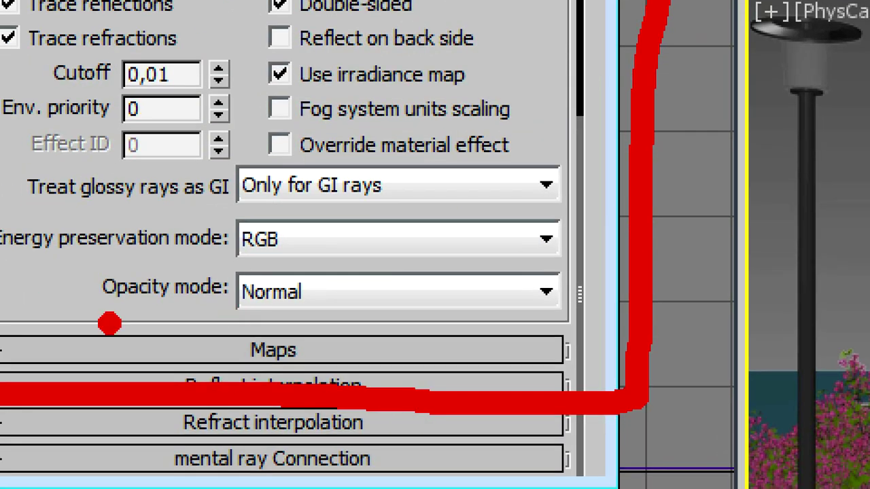
{"action": "left_click_drag", "start_coordinate": [110, 324], "coordinate": [227, 305]}
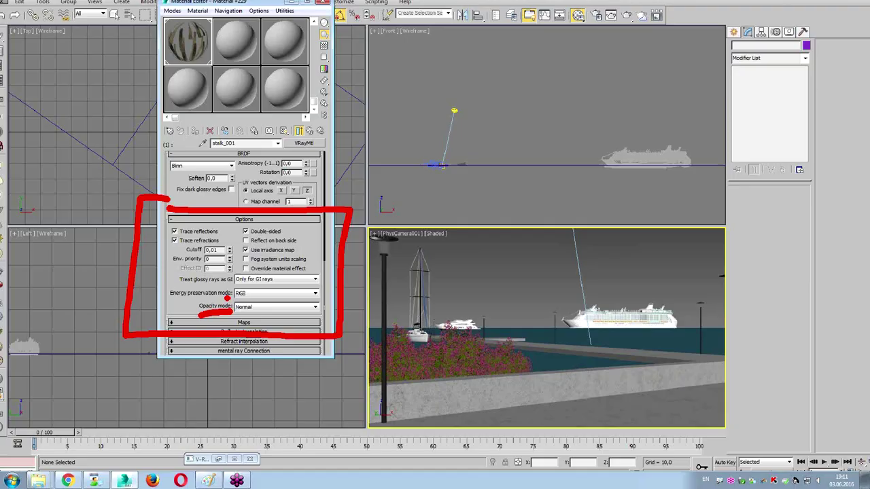
{"action": "left_click", "coordinate": [257, 306]}
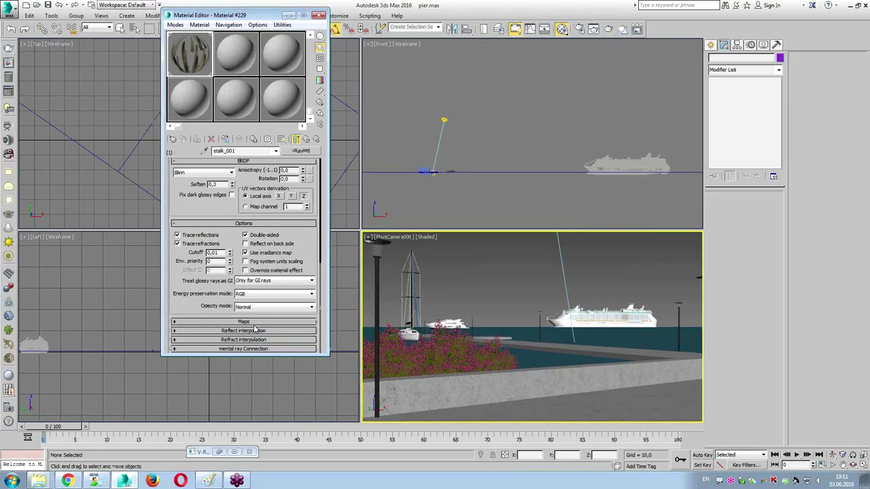
{"action": "left_click", "coordinate": [242, 246]}
{"action": "left_click", "coordinate": [244, 320]}
{"action": "left_click", "coordinate": [306, 140]}
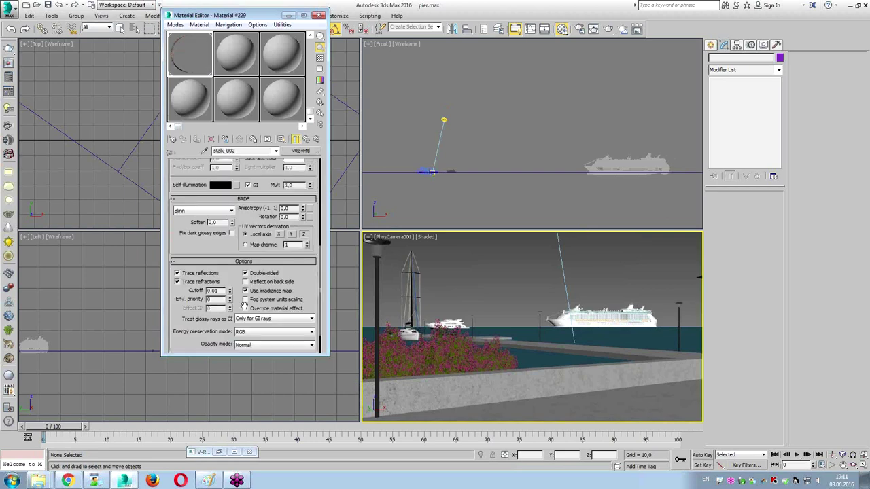
Set the opacity mode of the stalk_002 sub-material to Clip and return to the parent Multi/Sub-Object material
{"action": "scroll", "coordinate": [245, 333], "scroll_direction": "down", "scroll_amount": 2}
{"action": "left_click", "coordinate": [252, 348]}
{"action": "left_click", "coordinate": [253, 368]}
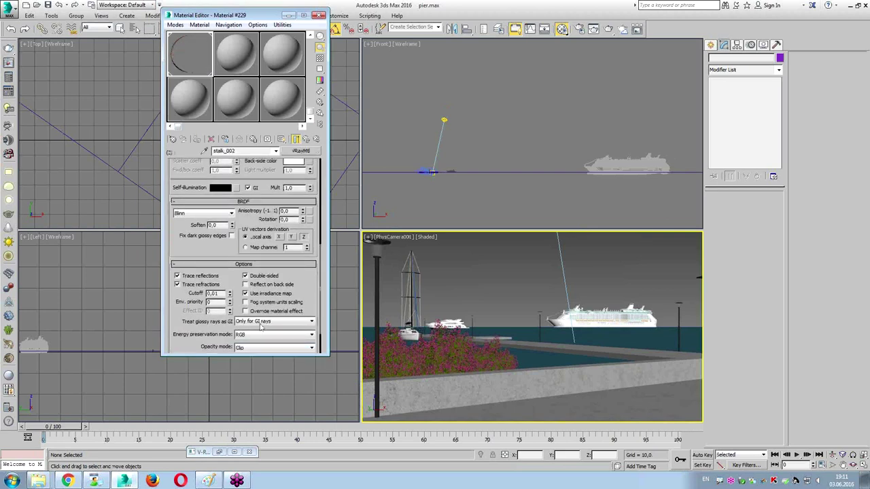
{"action": "left_click", "coordinate": [306, 139]}
Change the opacity mode of the flowers_004 sub-material to Clip and return to the parent material
{"action": "left_click", "coordinate": [242, 238]}
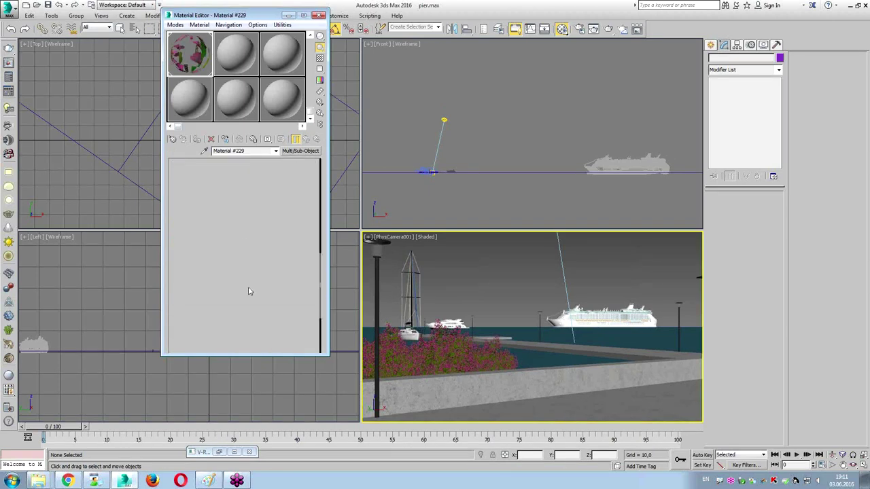
{"action": "scroll", "coordinate": [191, 317], "scroll_direction": "down", "scroll_amount": 1}
{"action": "left_click", "coordinate": [274, 237]}
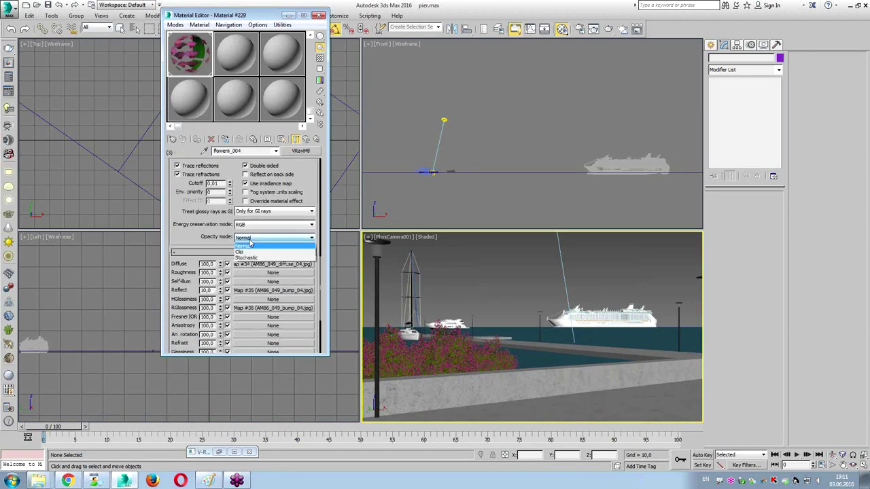
{"action": "left_click", "coordinate": [266, 253]}
{"action": "left_click", "coordinate": [297, 139]}
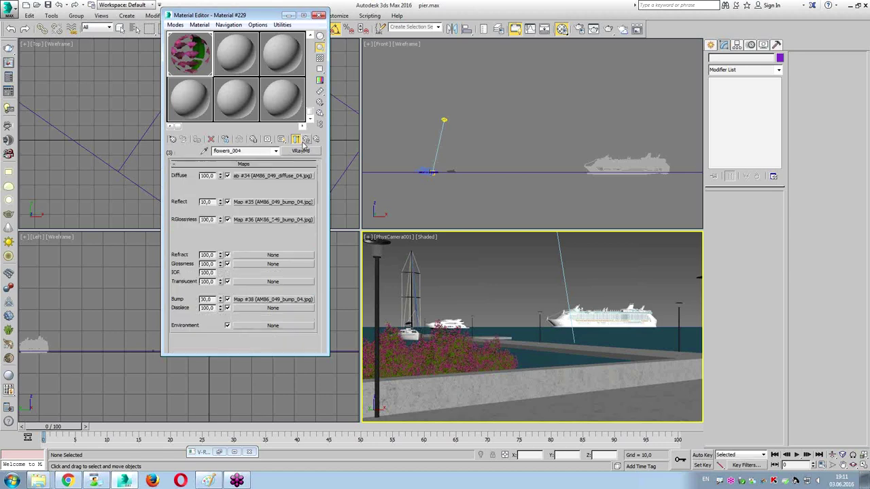
Switch the flowers_005 sub-material to the Clip opacity mode and go back to the parent material
{"action": "left_click", "coordinate": [245, 247]}
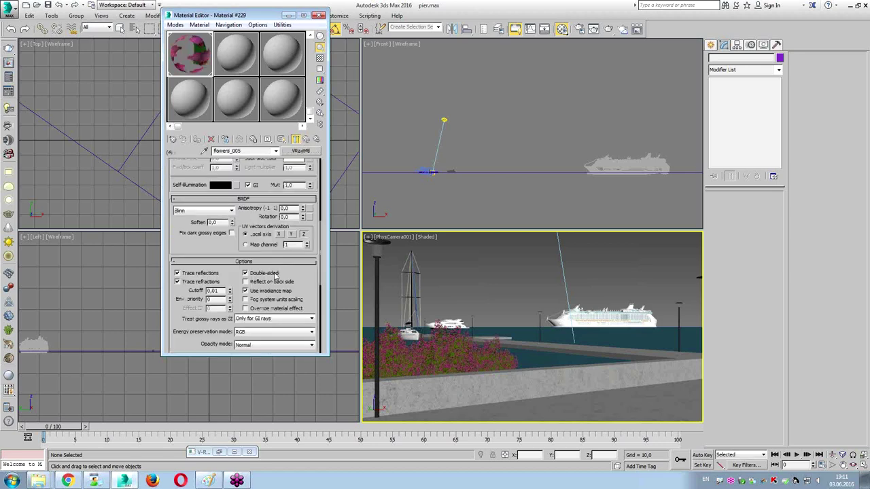
{"action": "left_click", "coordinate": [275, 345]}
{"action": "left_click", "coordinate": [259, 360]}
{"action": "left_click", "coordinate": [296, 139]}
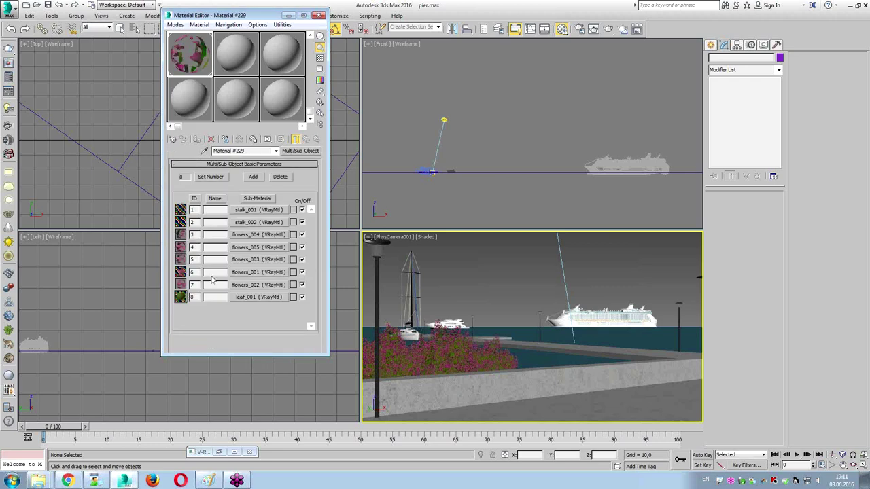
Set the opacity mode to Clip in the remaining flower sub-materials, flowers_003, flowers_001 and flowers_002
{"action": "left_click", "coordinate": [245, 276]}
{"action": "left_click", "coordinate": [274, 345]}
{"action": "left_click", "coordinate": [259, 361]}
{"action": "left_click", "coordinate": [297, 139]}
{"action": "left_click", "coordinate": [248, 291]}
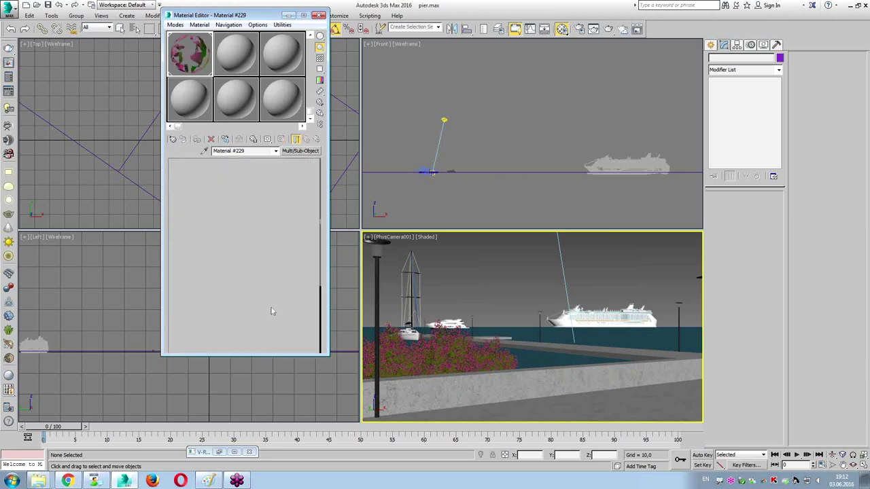
{"action": "left_click", "coordinate": [239, 230]}
{"action": "left_click", "coordinate": [242, 246]}
{"action": "left_click", "coordinate": [298, 139]}
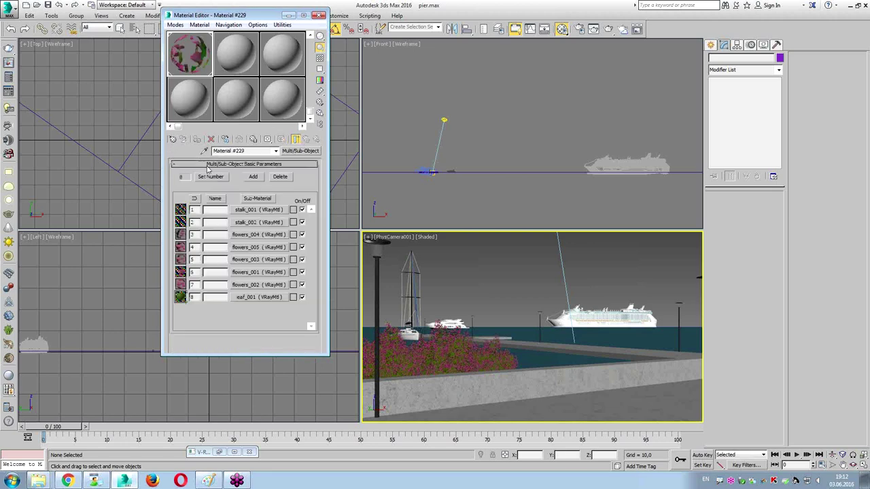
Set the opacity mode of the leaf_001 sub-material to Clip and return to the parent material
{"action": "left_click", "coordinate": [245, 297]}
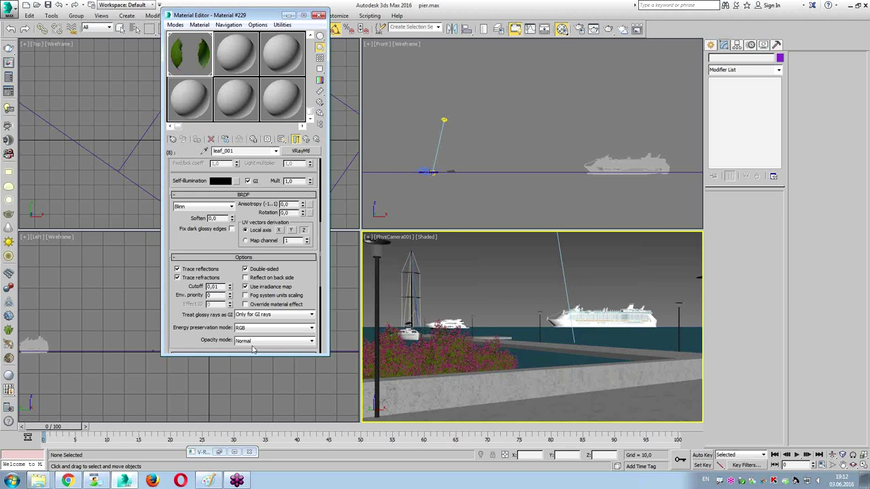
{"action": "left_click", "coordinate": [251, 344]}
{"action": "left_click", "coordinate": [241, 355]}
{"action": "mouse_move", "coordinate": [175, 326]}
{"action": "left_mouse_down"}
{"action": "mouse_move", "coordinate": [185, 275]}
{"action": "mouse_move", "coordinate": [270, 293]}
{"action": "left_mouse_up"}
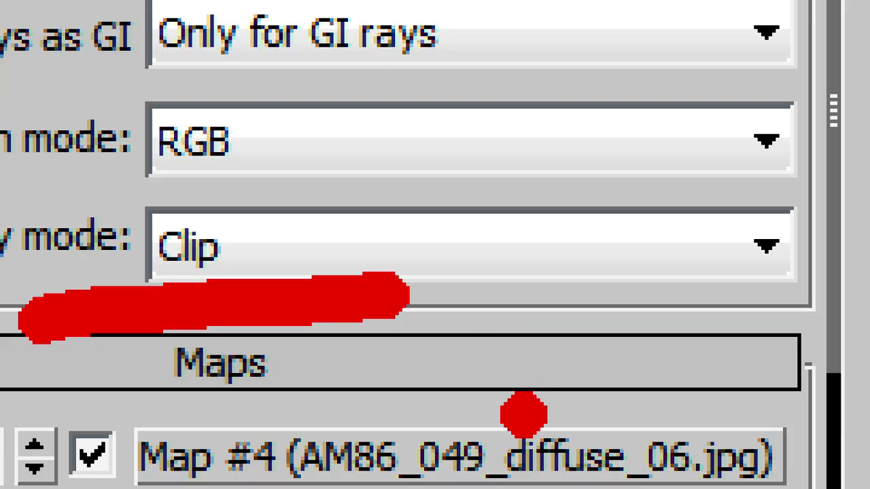
{"action": "key", "text": "Escape"}
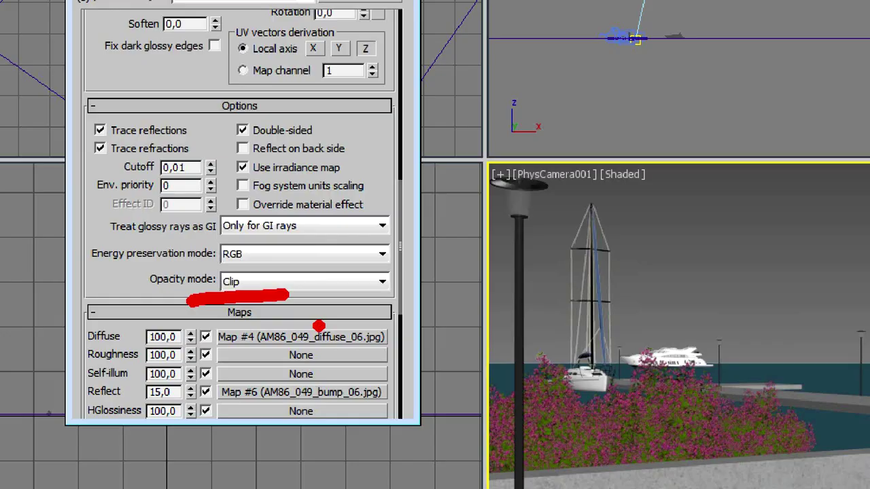
{"action": "left_click", "coordinate": [297, 139]}
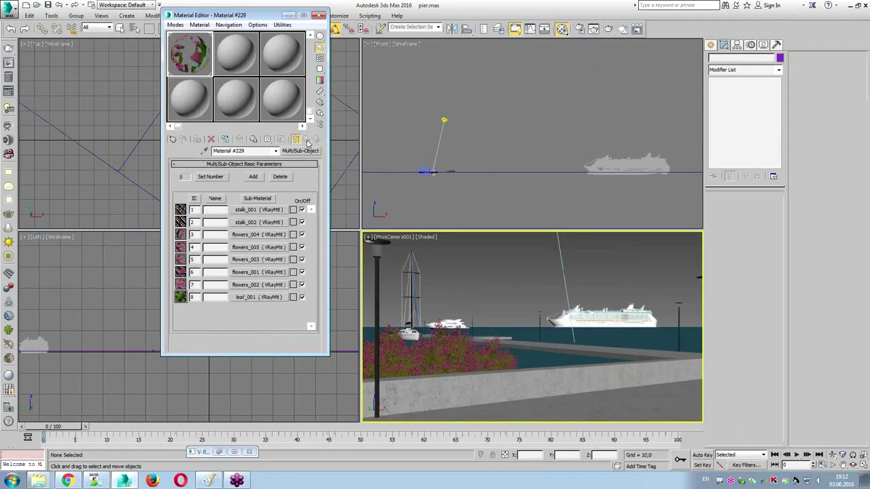
Close the Material Editor and render the shrub region again with the Clip opacity mode
{"action": "left_click", "coordinate": [322, 15]}
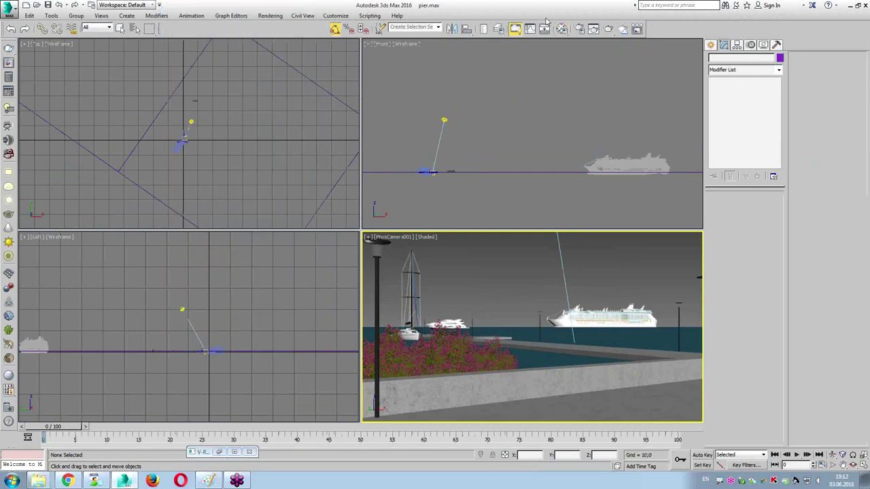
{"action": "left_click", "coordinate": [608, 29]}
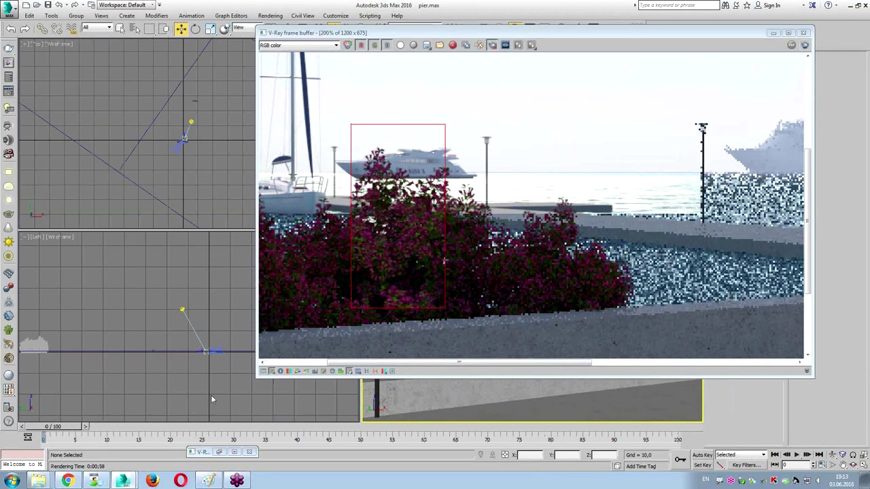
{"action": "scroll", "coordinate": [479, 300], "scroll_direction": "down", "scroll_amount": 1}
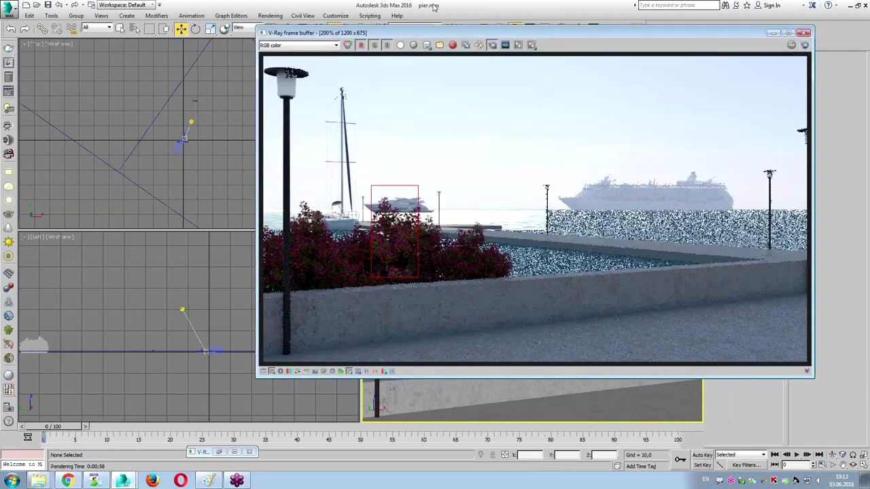
Turn off region rendering, render the full camera view, and move the frame buffer away from the render progress window
{"action": "left_click", "coordinate": [494, 44]}
{"action": "left_click", "coordinate": [805, 45]}
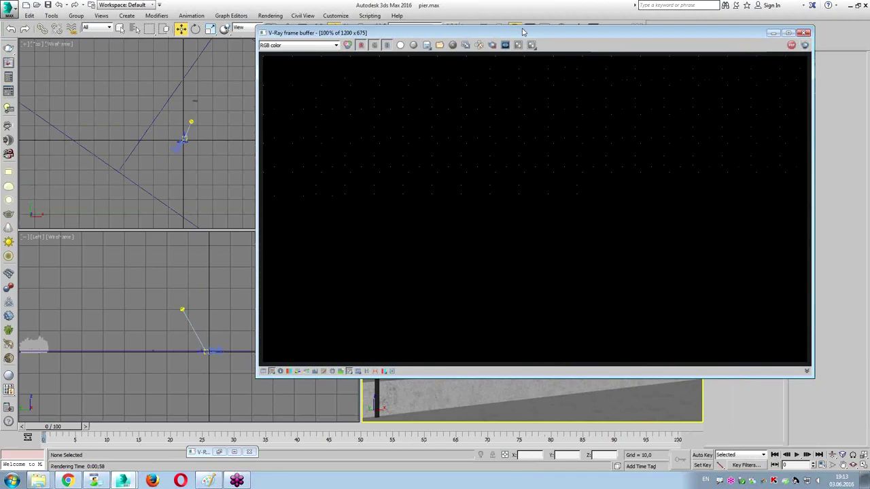
{"action": "left_click_drag", "start_coordinate": [523, 32], "coordinate": [380, 34]}
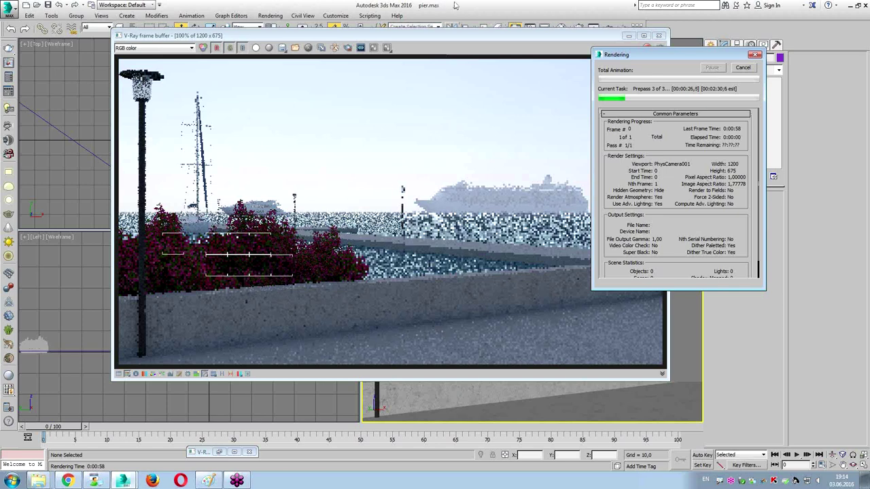
{"action": "left_click_drag", "start_coordinate": [451, 33], "coordinate": [385, 25]}
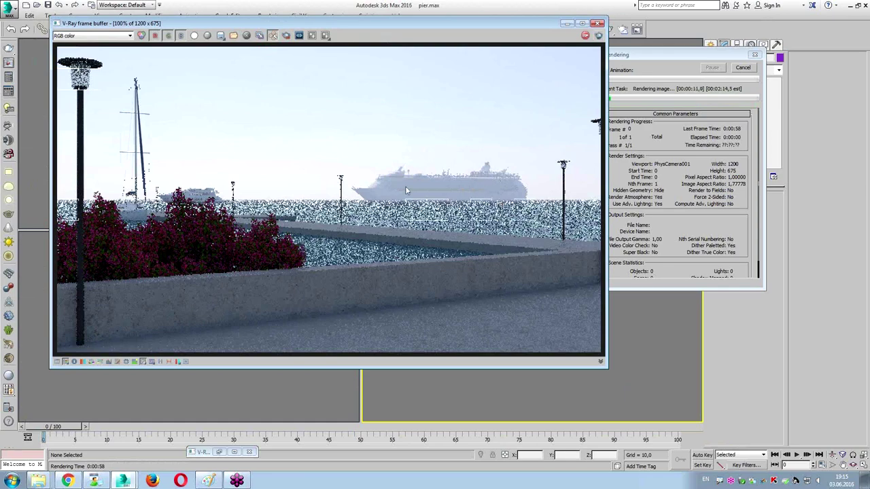
Examine the hazy cruise ship in the running render at up to 400%, stop the render, and close the frame buffer
{"action": "scroll", "coordinate": [405, 190], "scroll_direction": "up", "scroll_amount": 2}
{"action": "middle_click_drag", "start_coordinate": [453, 189], "coordinate": [346, 193]}
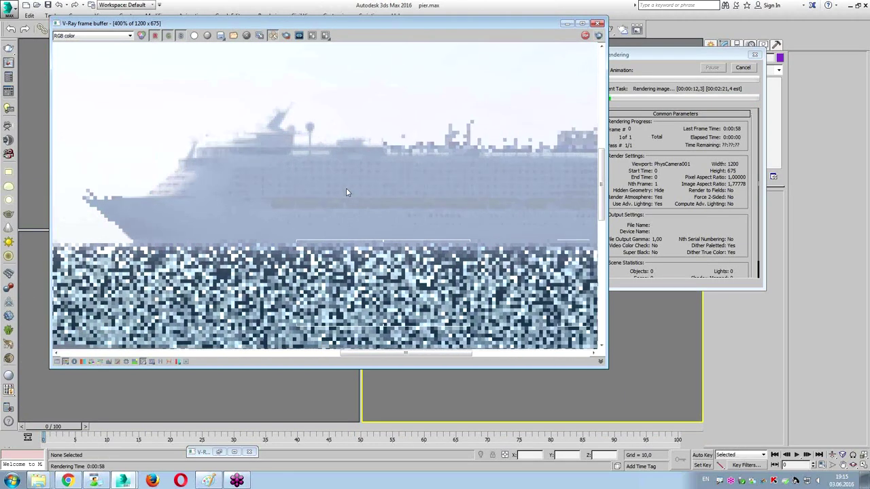
{"action": "scroll", "coordinate": [460, 190], "scroll_direction": "down", "scroll_amount": 2}
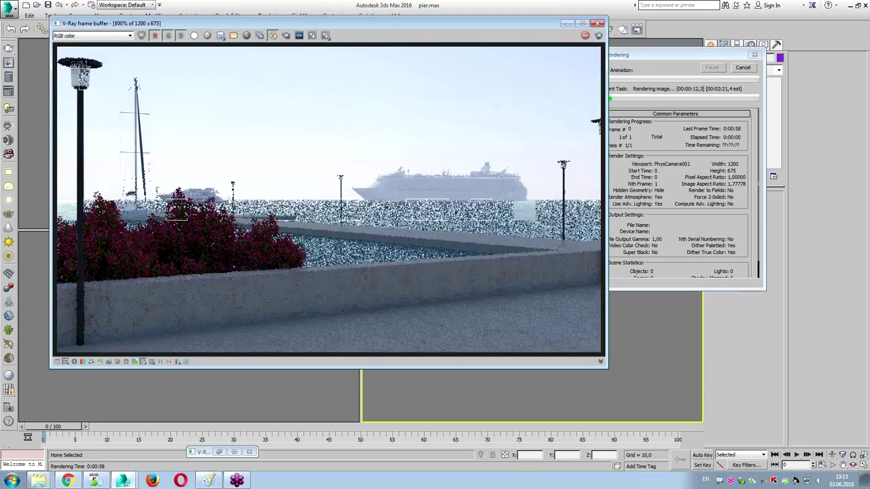
{"action": "scroll", "coordinate": [516, 212], "scroll_direction": "up", "scroll_amount": 1}
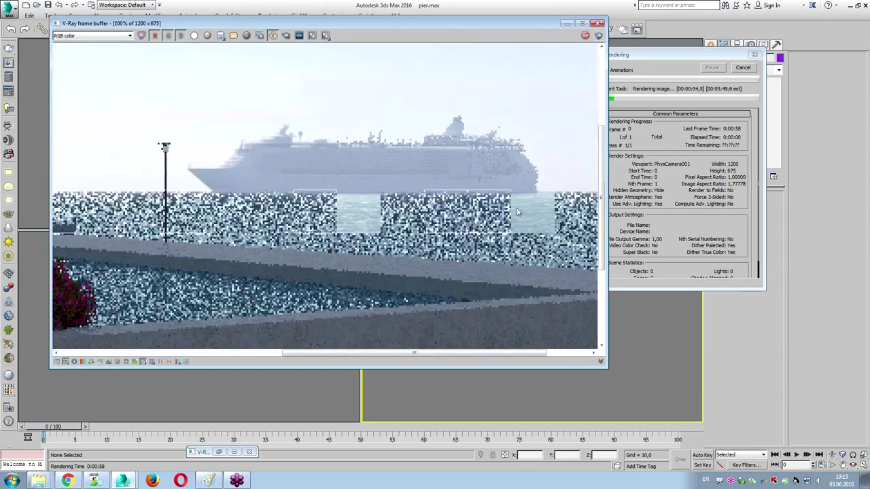
{"action": "scroll", "coordinate": [516, 212], "scroll_direction": "down", "scroll_amount": 1}
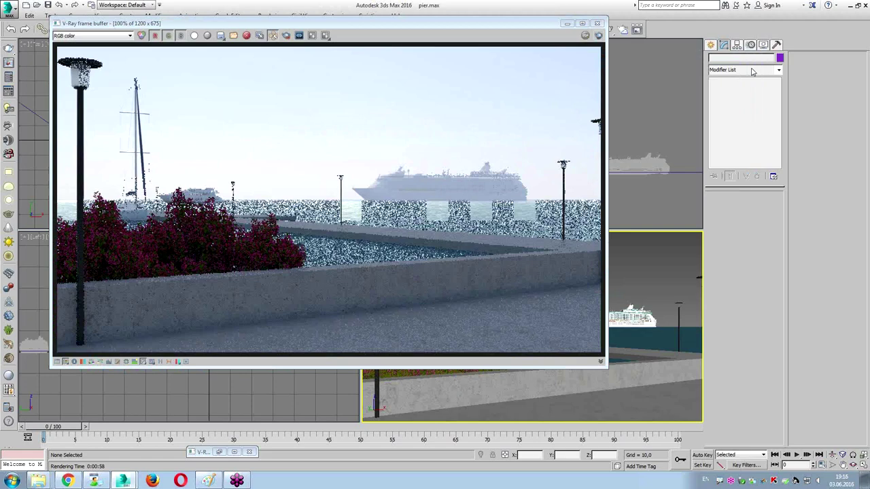
{"action": "left_click", "coordinate": [598, 23]}
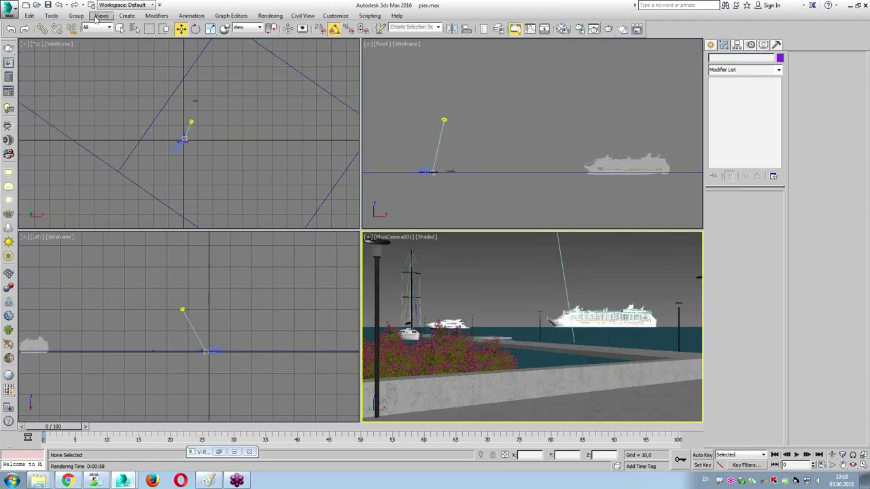
Save a copy of the scene as pier1.max in the D:\vray33\pier folder
{"action": "left_click", "coordinate": [8, 10]}
{"action": "left_click", "coordinate": [31, 112]}
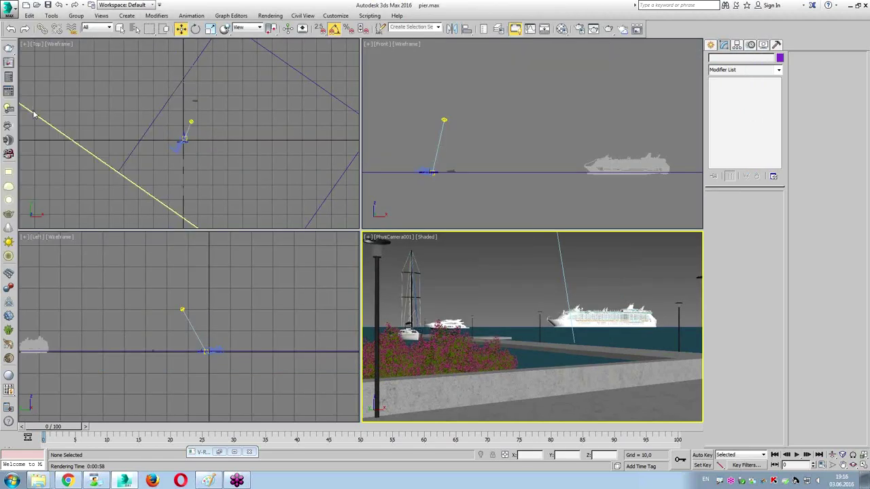
{"action": "left_click", "coordinate": [104, 363]}
{"action": "type", "text": "1.max"}
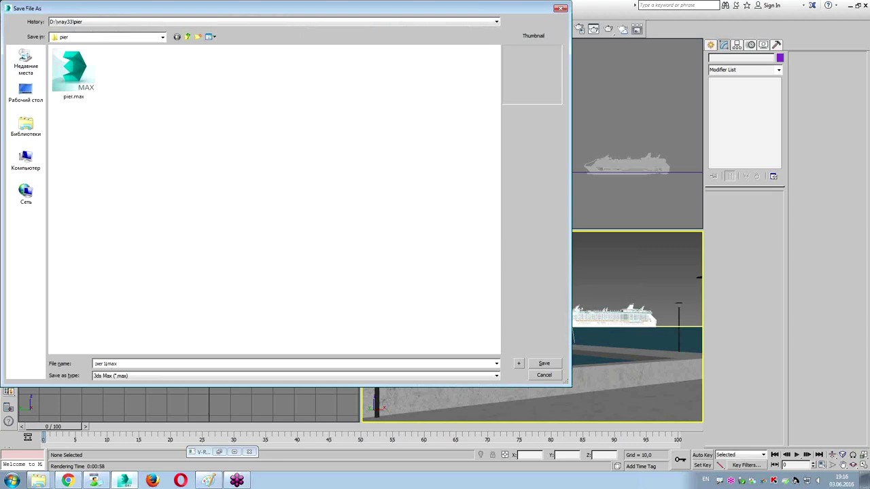
{"action": "key", "text": "Return"}
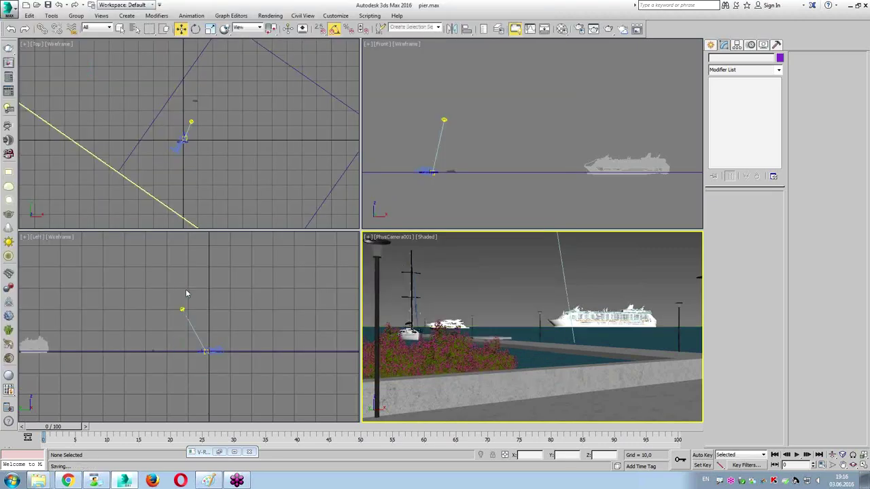
Reset 3ds Max to an empty scene
{"action": "left_click", "coordinate": [8, 10]}
{"action": "left_click", "coordinate": [27, 52]}
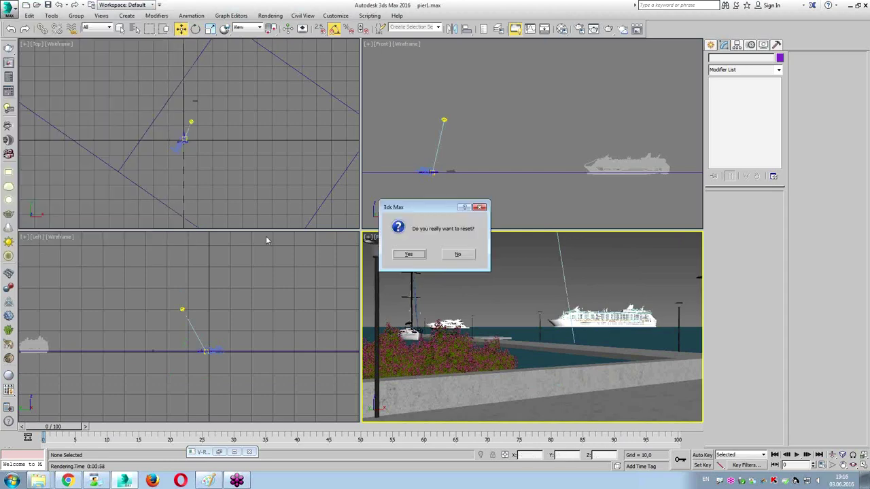
{"action": "left_click", "coordinate": [402, 252]}
Open the scene file 01 sss.max from the D:\vray33 project folders
{"action": "key", "text": "ctrl+o"}
{"action": "left_click", "coordinate": [140, 22]}
{"action": "left_click", "coordinate": [132, 54]}
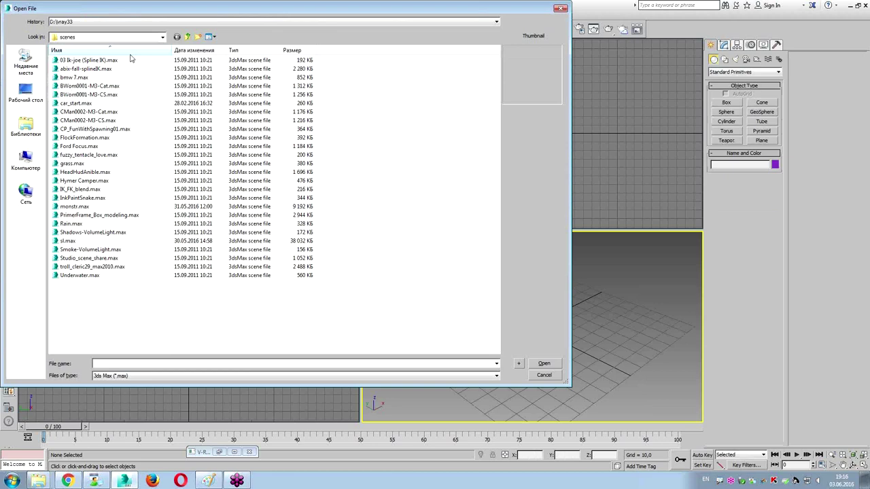
{"action": "left_click", "coordinate": [117, 71]}
{"action": "double_click", "coordinate": [117, 71]}
{"action": "left_click", "coordinate": [434, 280]}
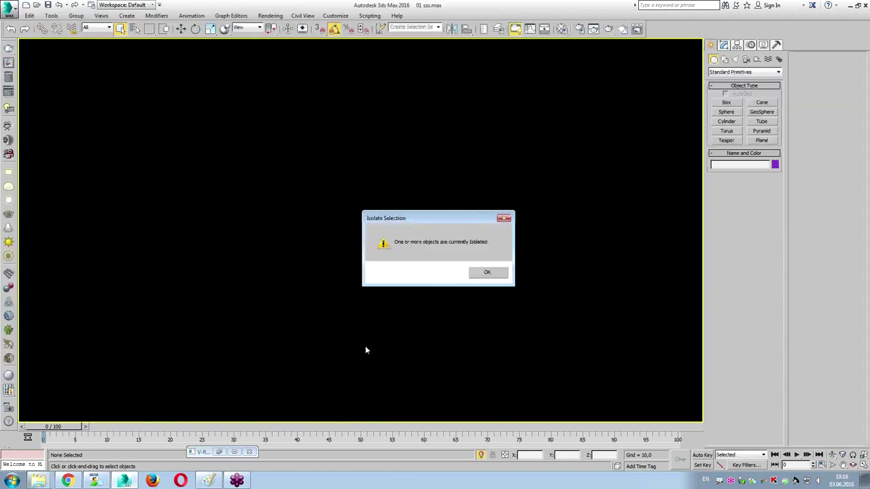
Dismiss the isolation warning, unhide all objects, and check the table scene with edged faces off and on again
{"action": "key", "text": "Return"}
{"action": "right_click", "coordinate": [344, 292]}
{"action": "left_click", "coordinate": [358, 250]}
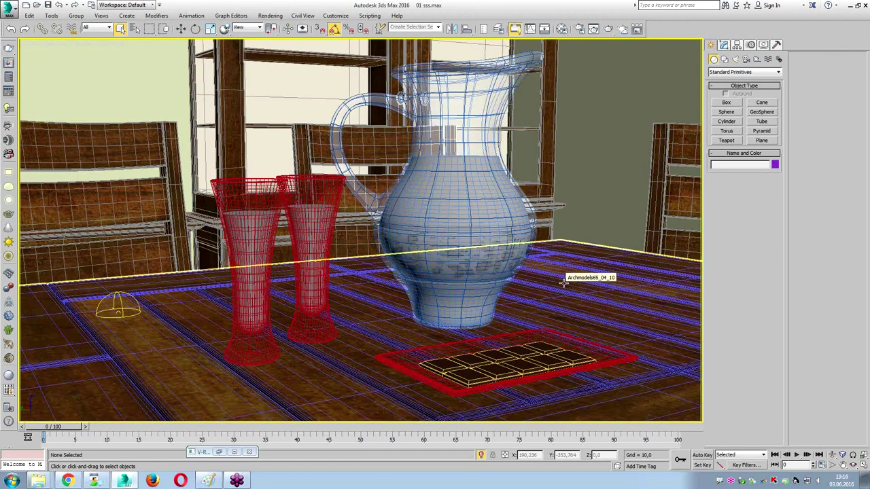
{"action": "key", "text": "F4"}
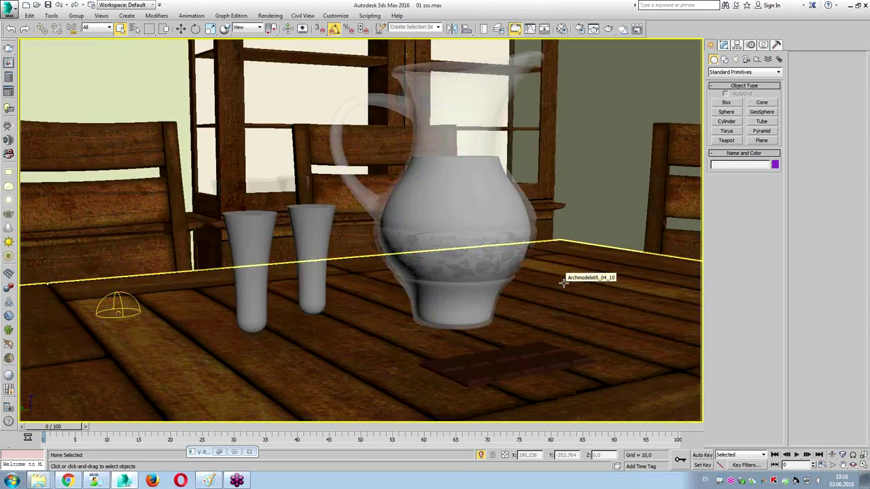
{"action": "key", "text": "F4"}
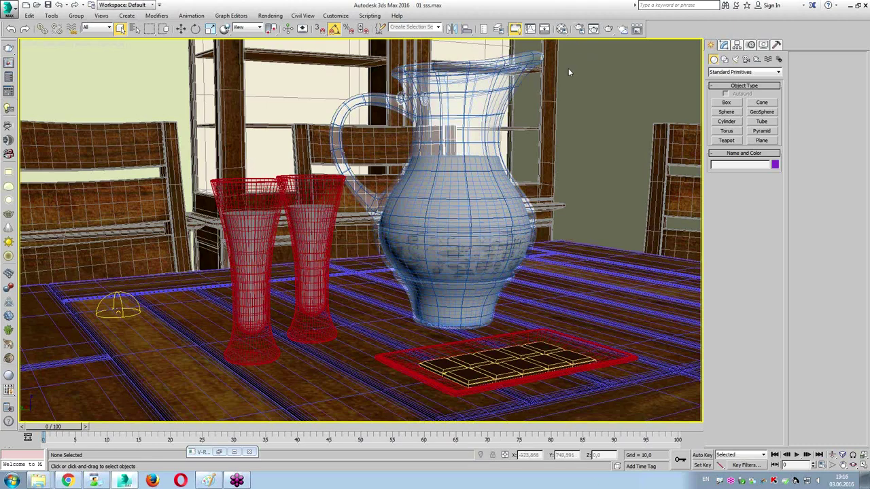
Test-render the table scene with the V-Ray frame buffer's render history hidden
{"action": "left_click", "coordinate": [610, 30]}
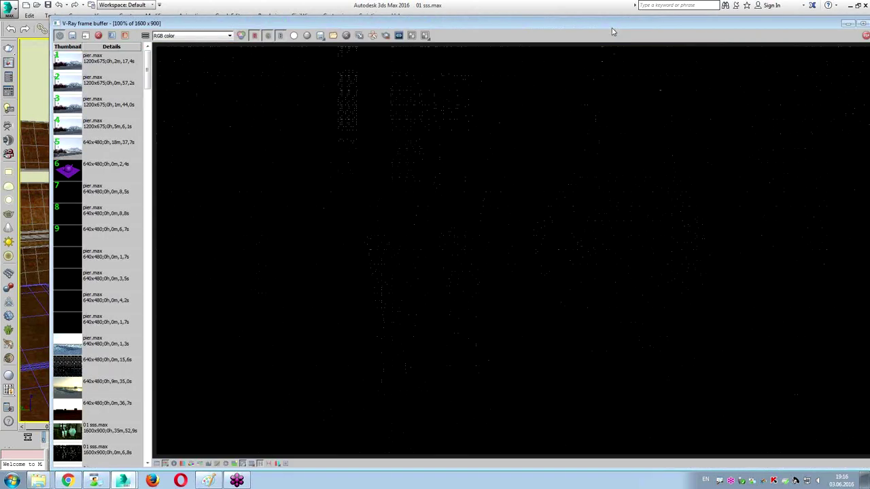
{"action": "left_click_drag", "start_coordinate": [475, 23], "coordinate": [438, 14]}
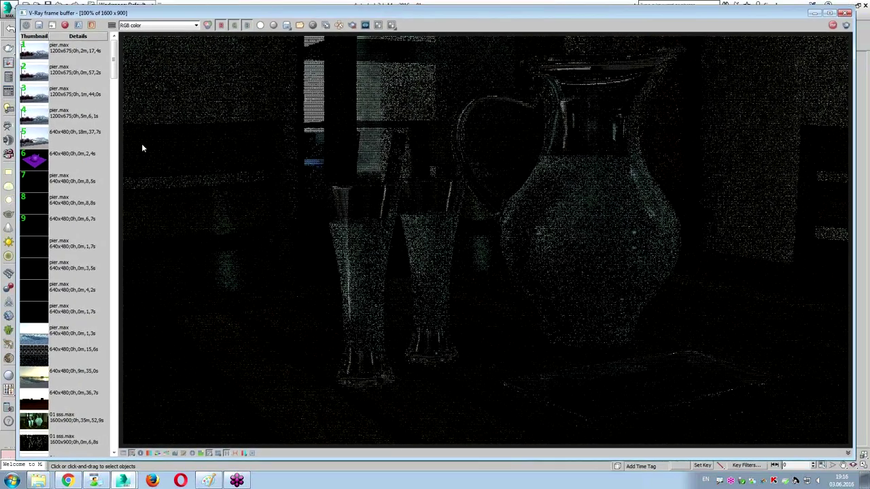
{"action": "left_click", "coordinate": [227, 453]}
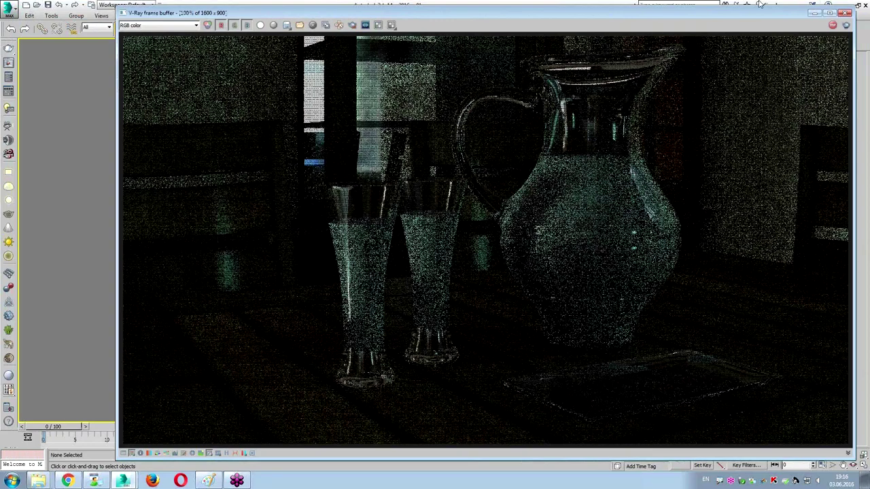
{"action": "key", "text": "shift+q"}
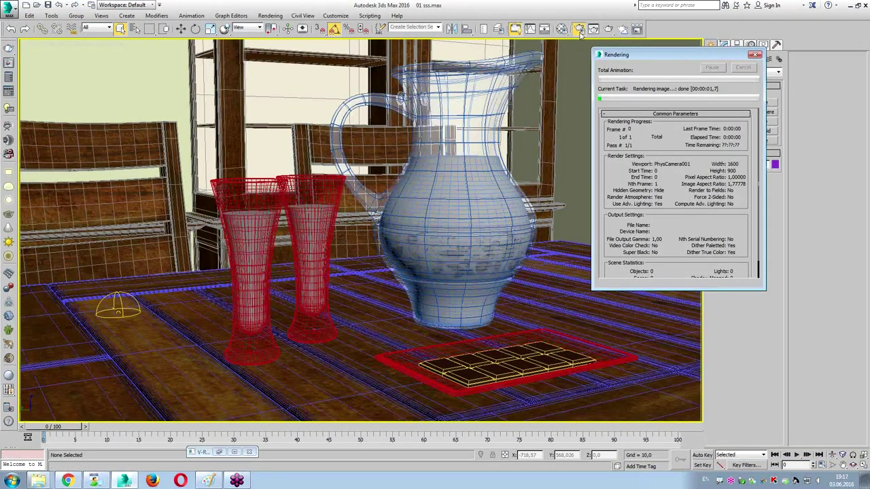
Set the render output width to 1200 pixels, render the scene, and close the frame buffer
{"action": "left_click", "coordinate": [580, 30]}
{"action": "double_click", "coordinate": [118, 232]}
{"action": "type", "text": "120"}
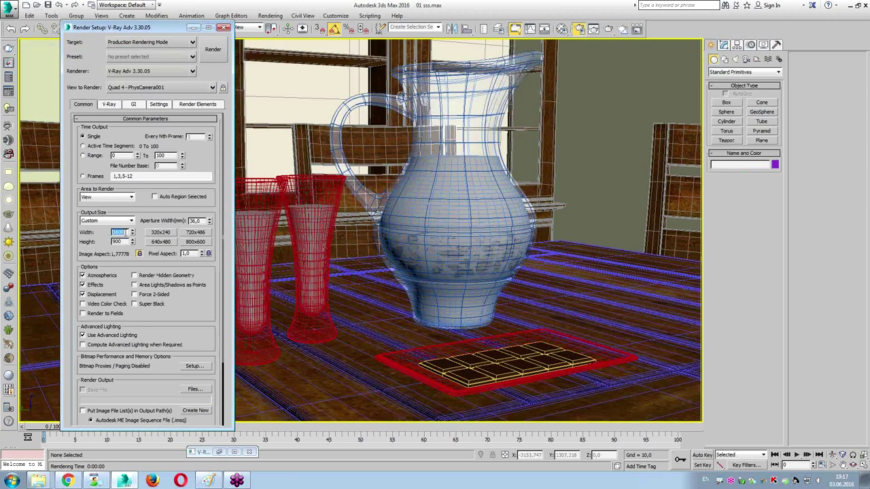
{"action": "type", "text": "0"}
{"action": "key", "text": "Return"}
{"action": "left_click", "coordinate": [222, 65]}
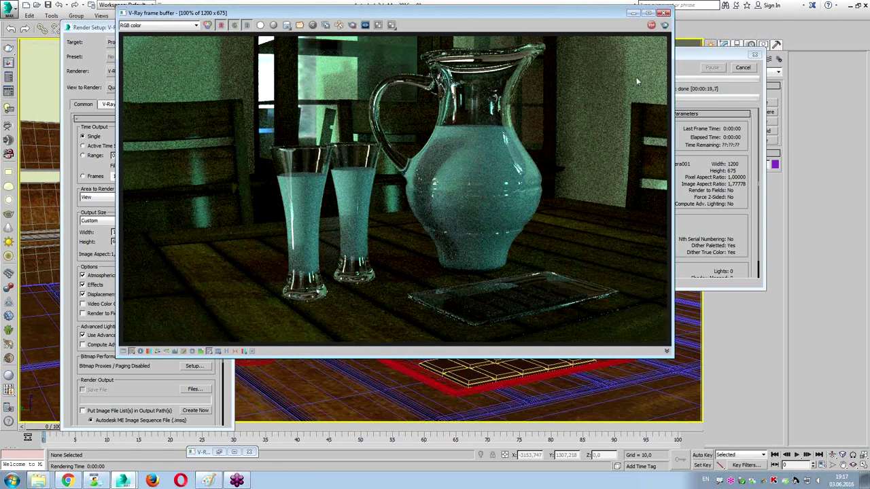
{"action": "left_click", "coordinate": [665, 13]}
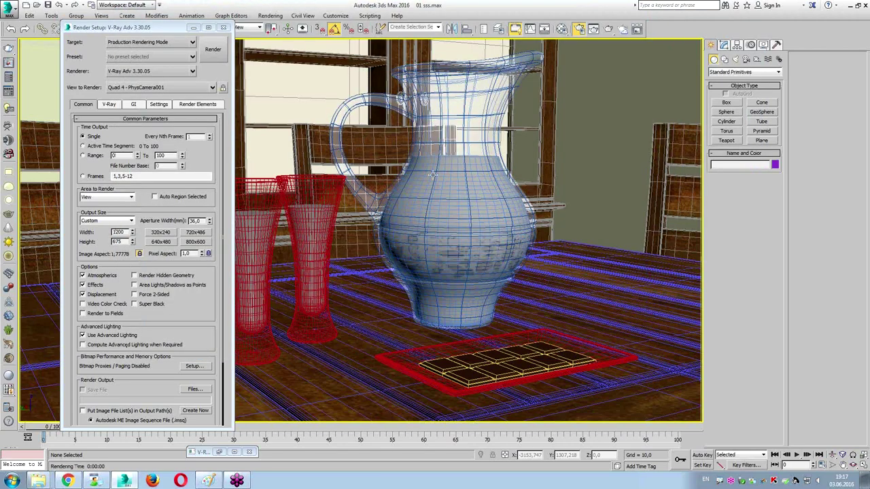
Hide the outer glass jug around the milk volume
{"action": "left_click", "coordinate": [418, 170]}
{"action": "right_click", "coordinate": [418, 170]}
{"action": "left_click", "coordinate": [442, 146]}
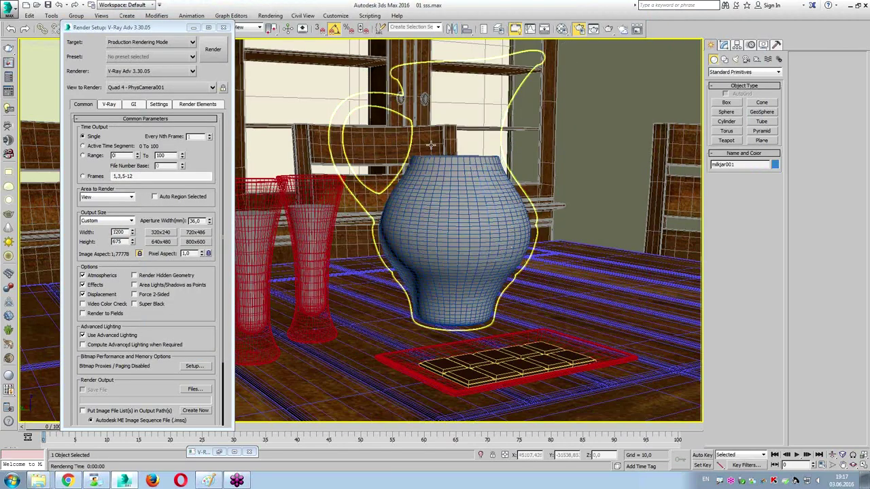
Ungroup the two drinking glasses and hide their outer glass shells
{"action": "left_click", "coordinate": [329, 189]}
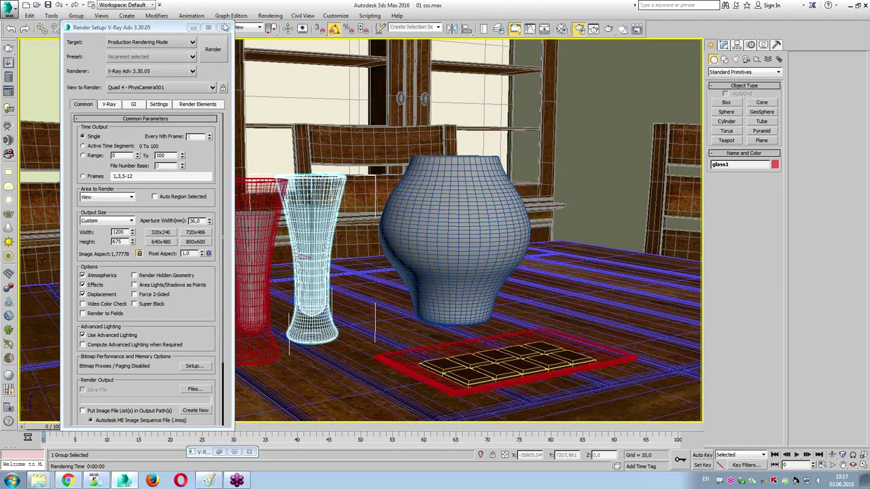
{"action": "left_click", "coordinate": [227, 28]}
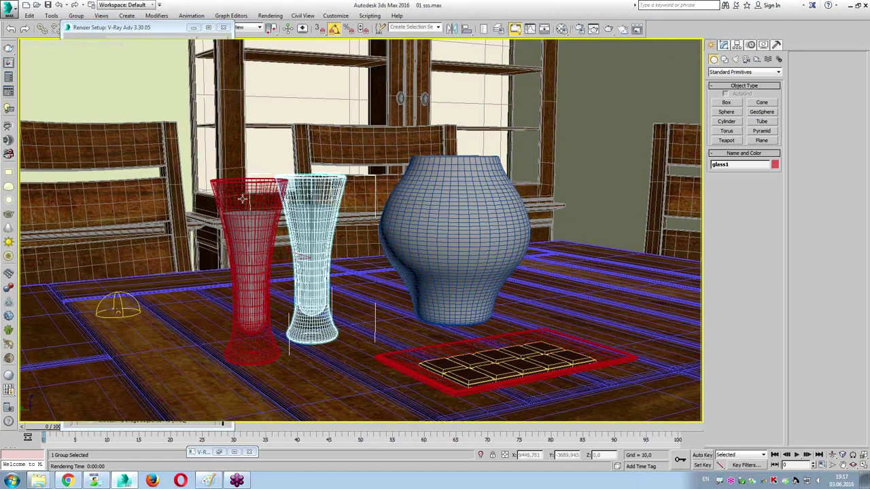
{"action": "left_click", "coordinate": [223, 27]}
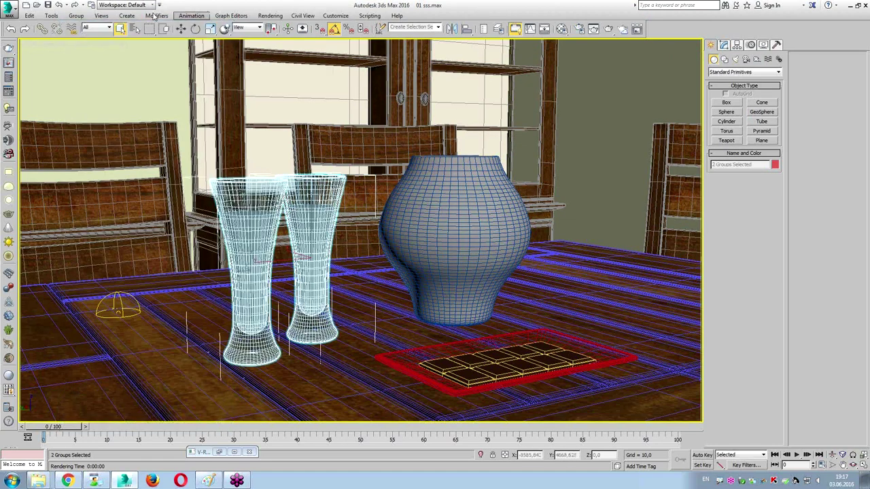
{"action": "left_click", "coordinate": [76, 15]}
{"action": "left_click", "coordinate": [86, 37]}
{"action": "left_click", "coordinate": [309, 193]}
{"action": "right_click", "coordinate": [309, 193]}
{"action": "left_click", "coordinate": [321, 171]}
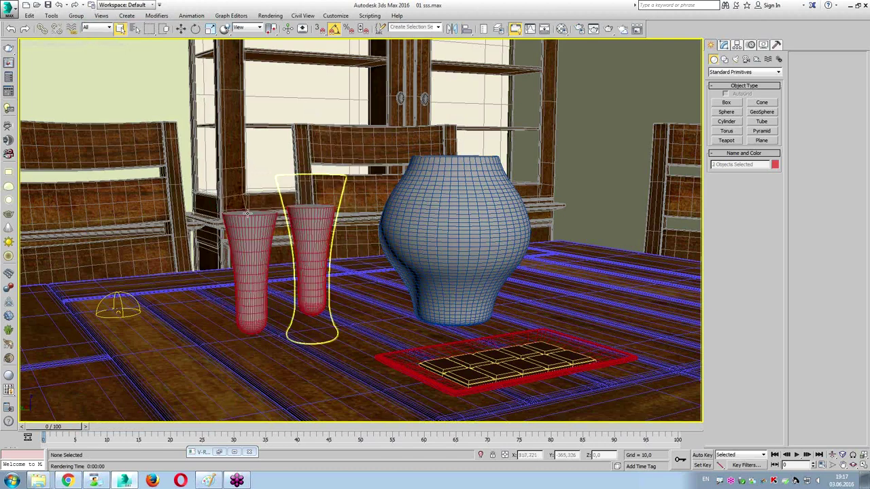
Select the three milk volumes and hide all unselected objects
{"action": "left_click", "coordinate": [300, 226], "text": "ctrl"}
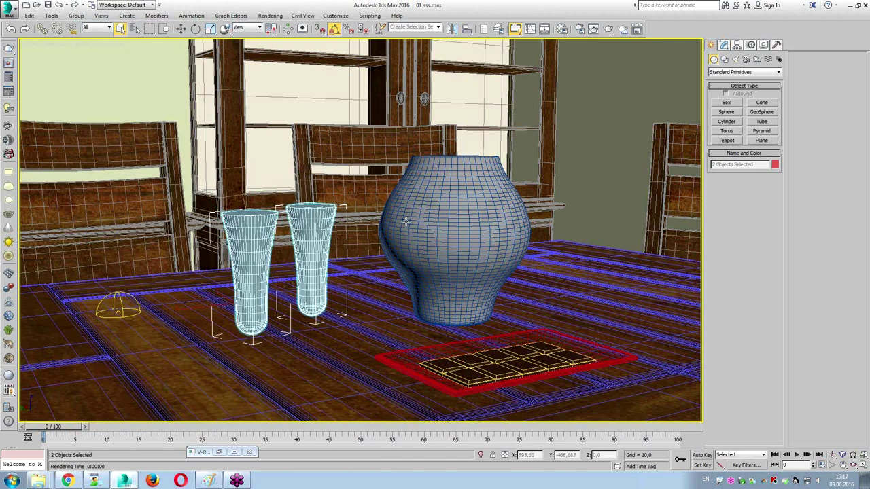
{"action": "left_click", "coordinate": [408, 225], "text": "ctrl"}
{"action": "right_click", "coordinate": [406, 222]}
{"action": "left_click", "coordinate": [417, 195]}
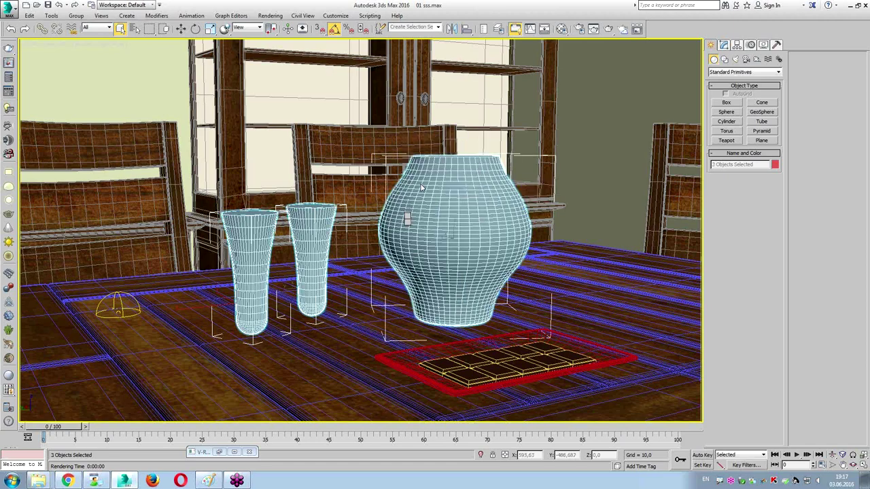
Adjust the grey diffuse colour of the milk material and render the three milk volumes
{"action": "left_click", "coordinate": [564, 30]}
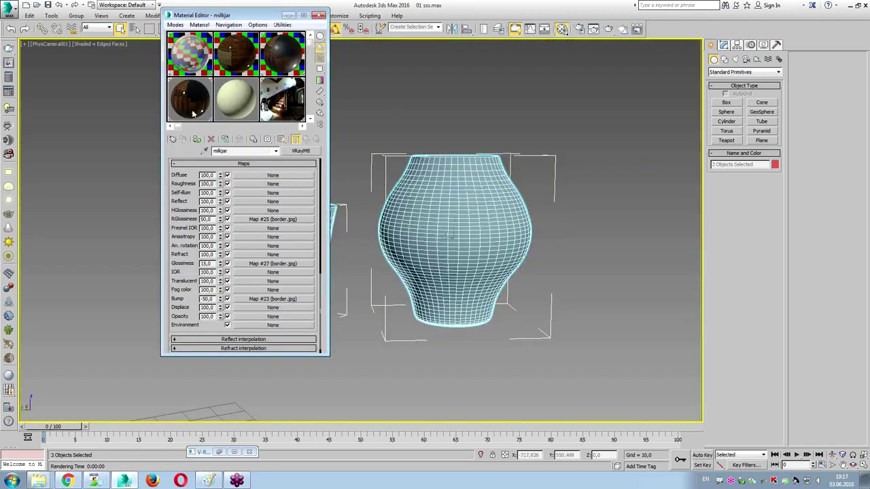
{"action": "scroll", "coordinate": [194, 114], "scroll_direction": "down", "scroll_amount": 1}
{"action": "scroll", "coordinate": [194, 114], "scroll_direction": "down", "scroll_amount": 1}
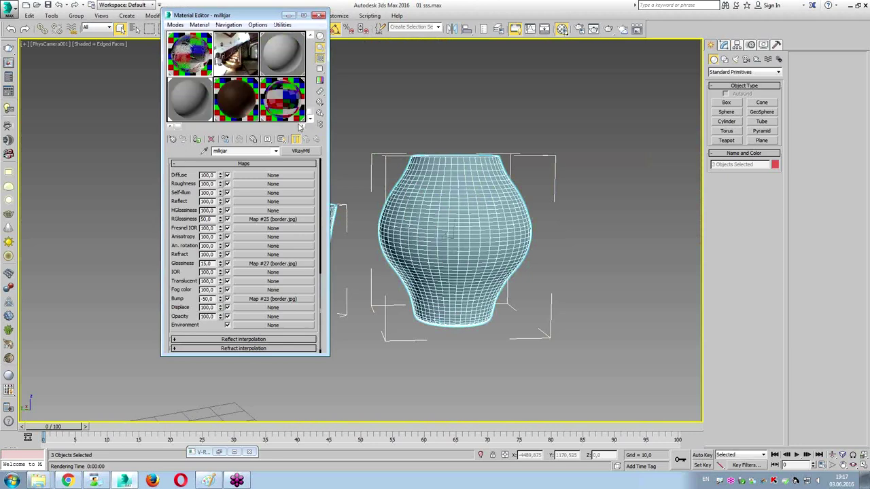
{"action": "left_click", "coordinate": [193, 107]}
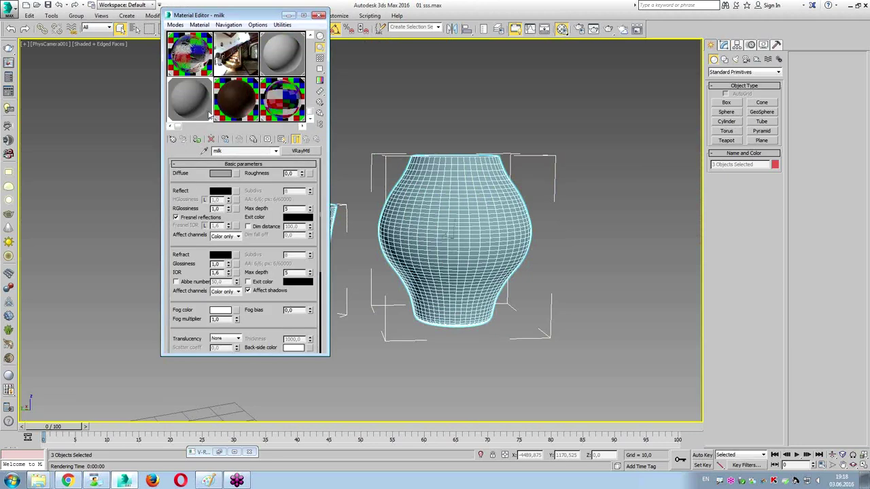
{"action": "left_click", "coordinate": [220, 173]}
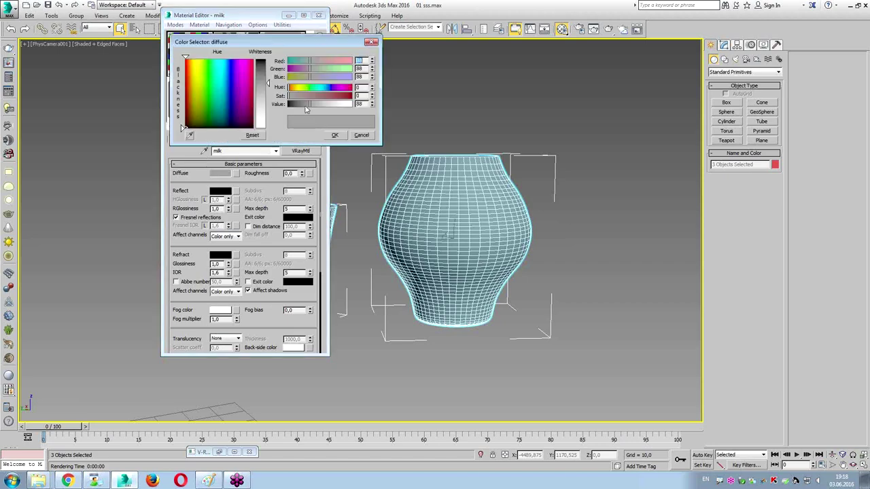
{"action": "left_click_drag", "start_coordinate": [306, 109], "coordinate": [314, 105]}
{"action": "left_click", "coordinate": [335, 134]}
{"action": "left_click", "coordinate": [609, 30]}
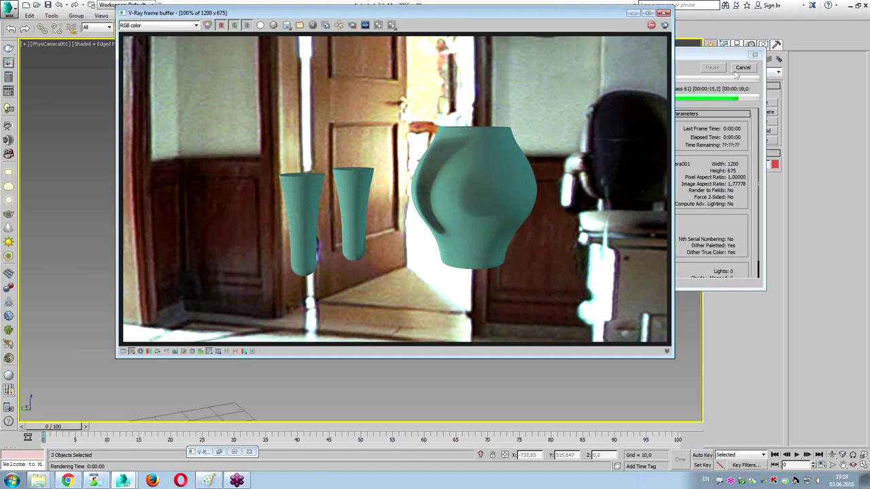
{"action": "left_click", "coordinate": [668, 14]}
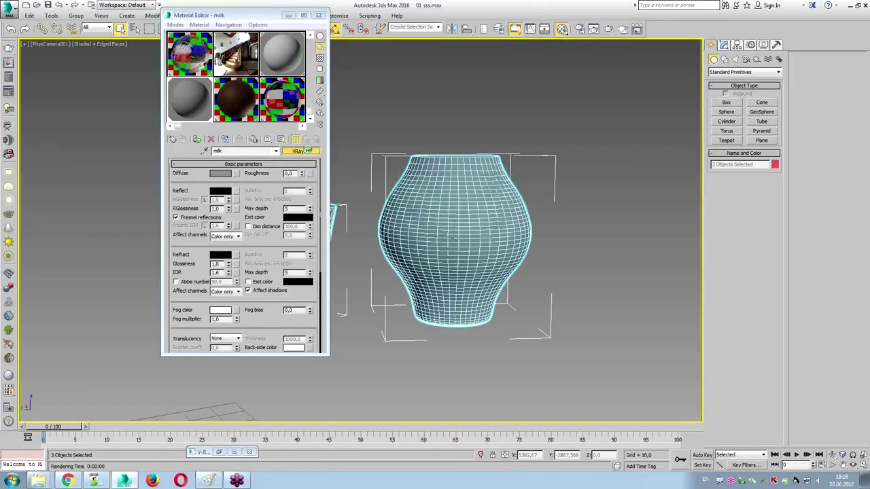
Examine VRayFastSSS2 among the V-Ray material types, cancel the choice, and close the material editor
{"action": "left_click", "coordinate": [282, 146]}
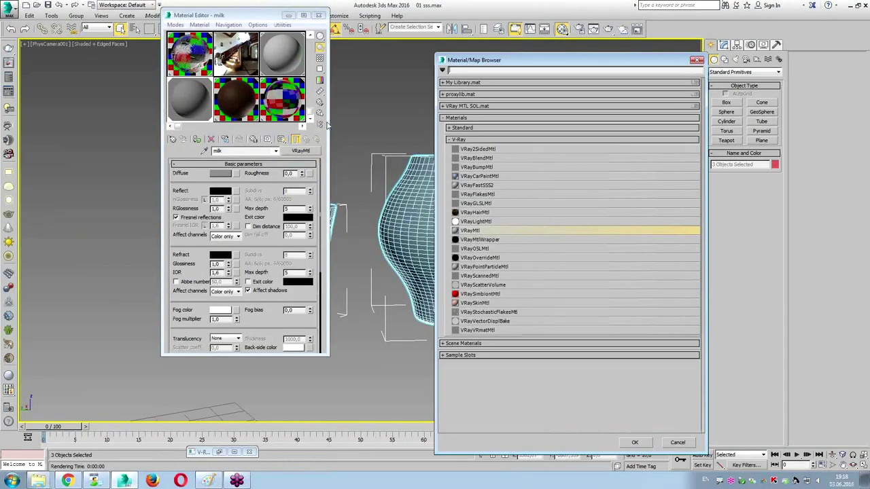
{"action": "left_click", "coordinate": [484, 186]}
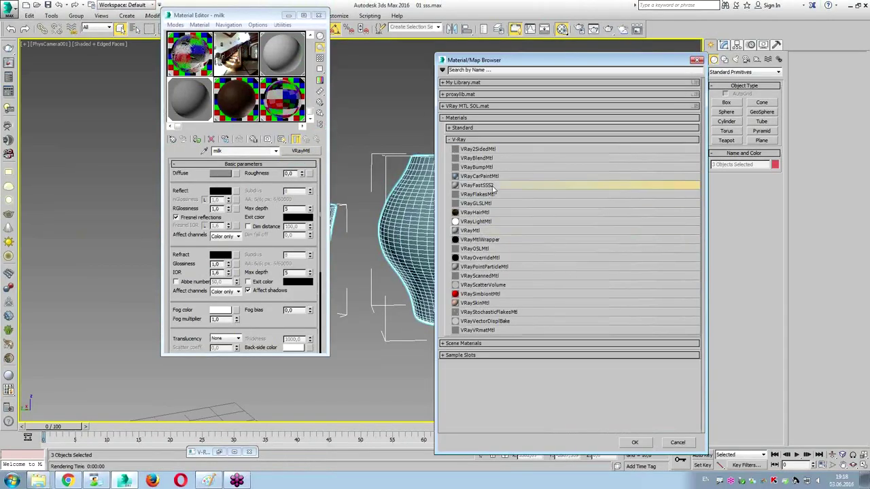
{"action": "left_click", "coordinate": [486, 195]}
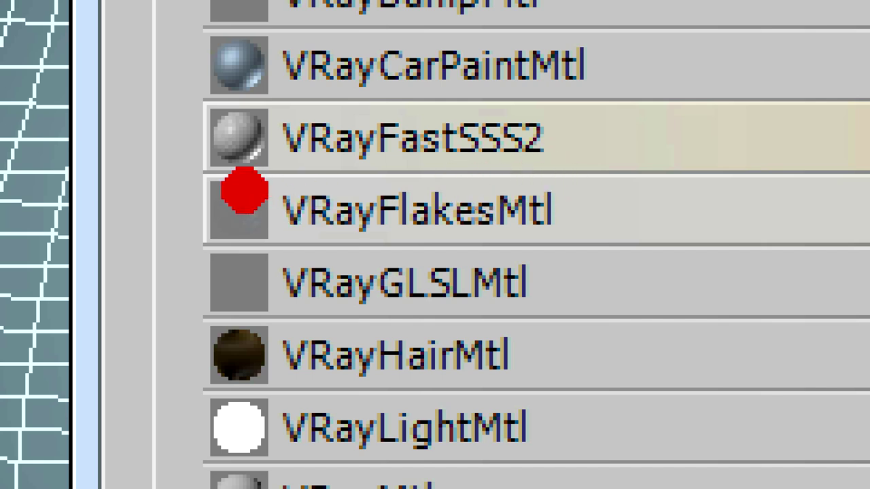
{"action": "left_click_drag", "start_coordinate": [219, 200], "coordinate": [624, 199]}
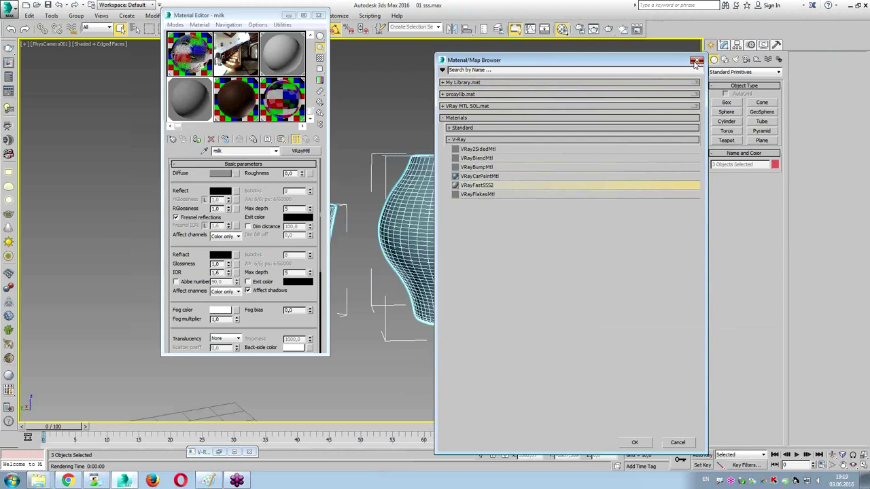
{"action": "left_click", "coordinate": [696, 61]}
{"action": "left_click", "coordinate": [320, 15]}
Unhide all objects, add the dome light to the selected milk volumes, and hide everything unselected
{"action": "right_click", "coordinate": [420, 260]}
{"action": "left_click", "coordinate": [426, 218]}
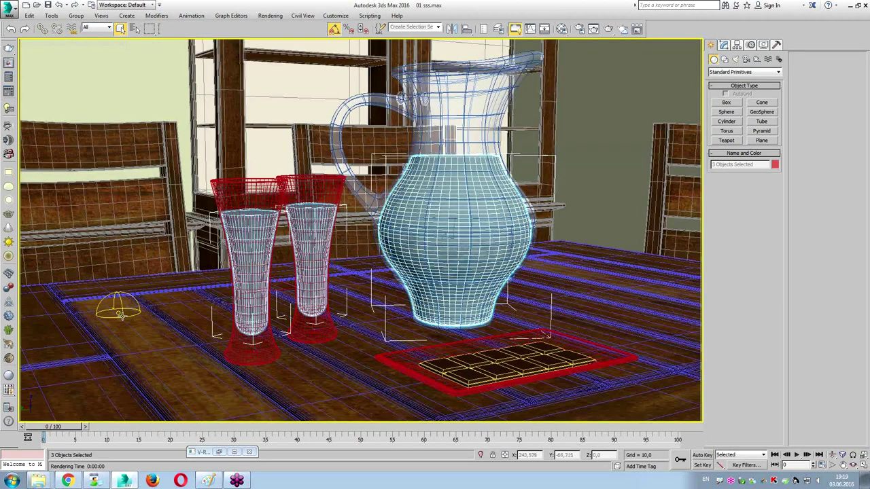
{"action": "left_click", "coordinate": [120, 314], "text": "ctrl"}
{"action": "right_click", "coordinate": [120, 314]}
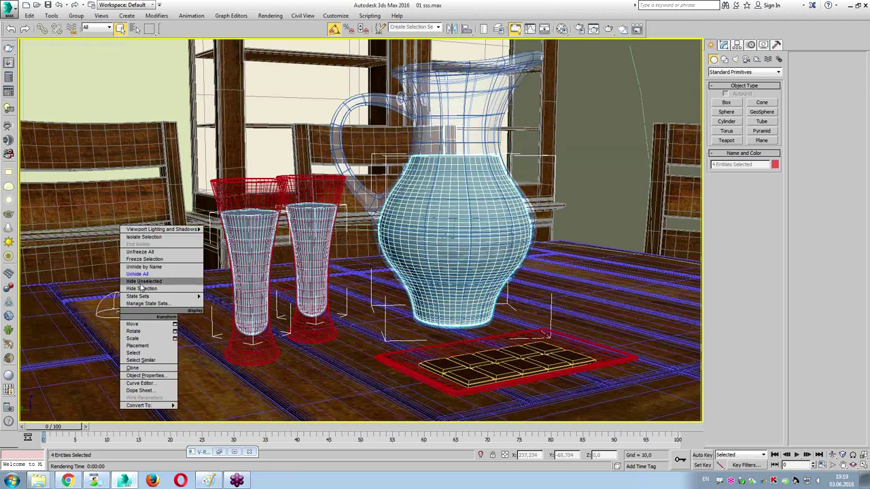
{"action": "left_click", "coordinate": [140, 289]}
Check the scene's environment settings and switch off the dome light VRayLight001
{"action": "left_click", "coordinate": [120, 310]}
{"action": "left_click", "coordinate": [725, 44]}
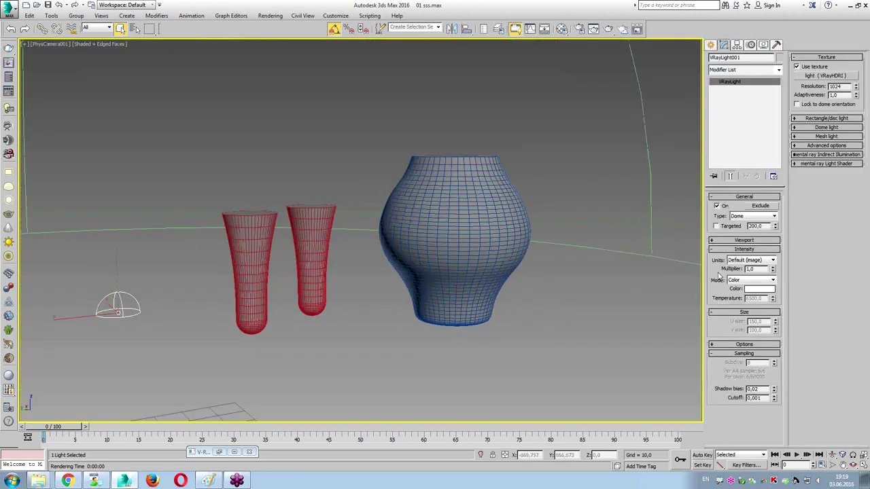
{"action": "key", "text": "8"}
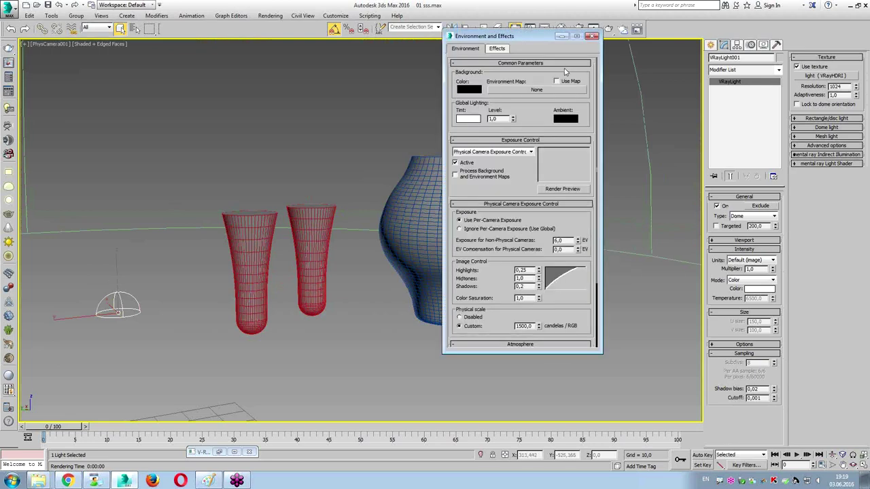
{"action": "key", "text": "8"}
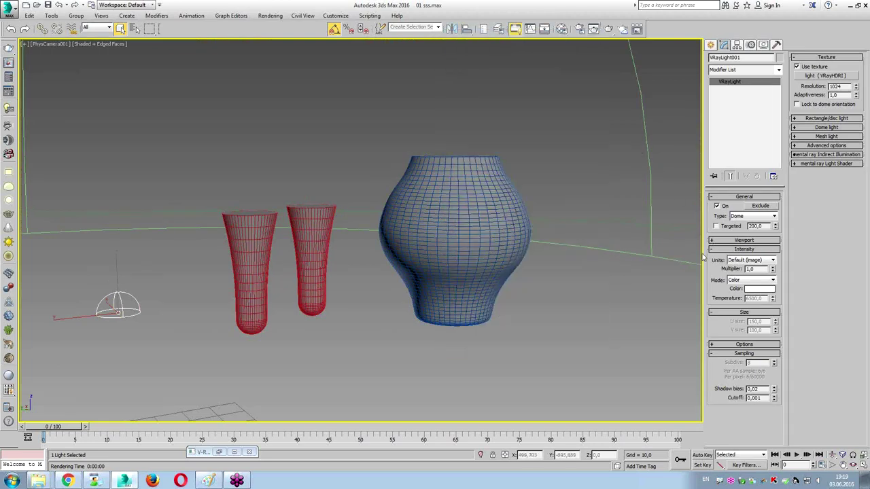
{"action": "left_click", "coordinate": [716, 206]}
Render the milk volumes with the dome light off, then close the frame buffer
{"action": "left_click", "coordinate": [577, 161]}
{"action": "left_click", "coordinate": [609, 29]}
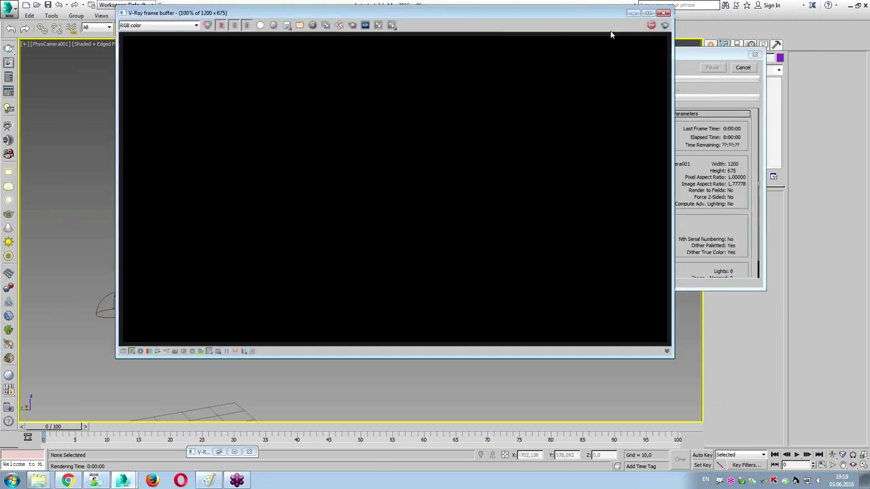
{"action": "left_click", "coordinate": [664, 15]}
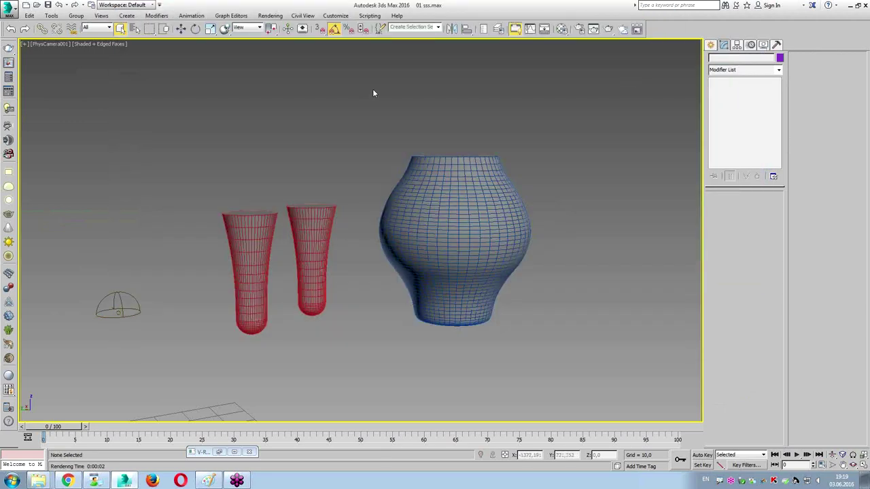
Start an ActiveShade Mode render of the PhysCamera001 view and check the V-Ray RT settings
{"action": "key", "text": "F10"}
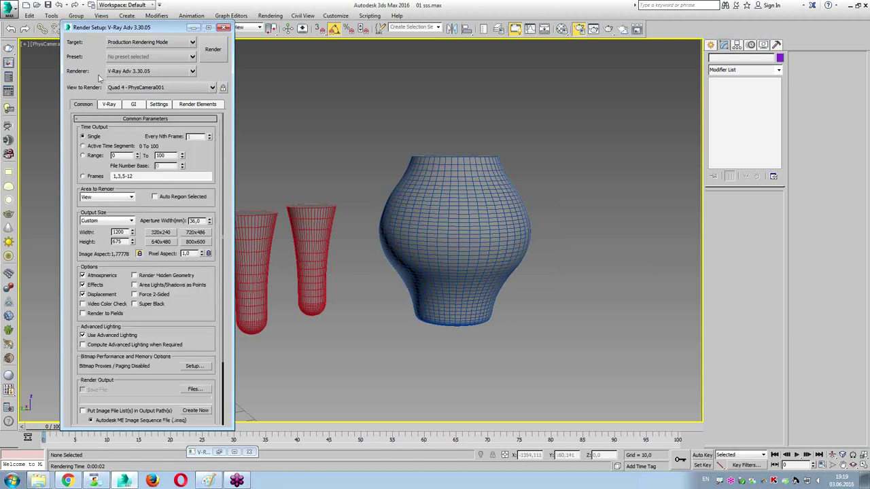
{"action": "left_click", "coordinate": [122, 42]}
{"action": "left_click", "coordinate": [129, 74]}
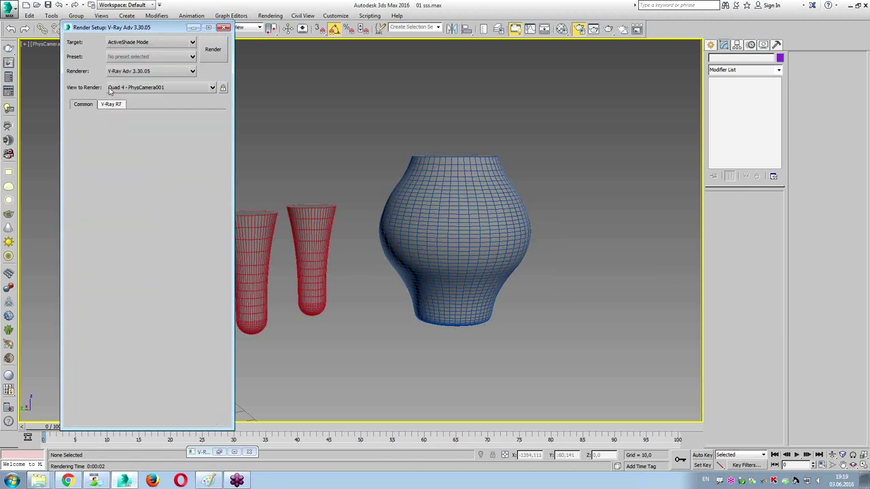
{"action": "left_click", "coordinate": [214, 50]}
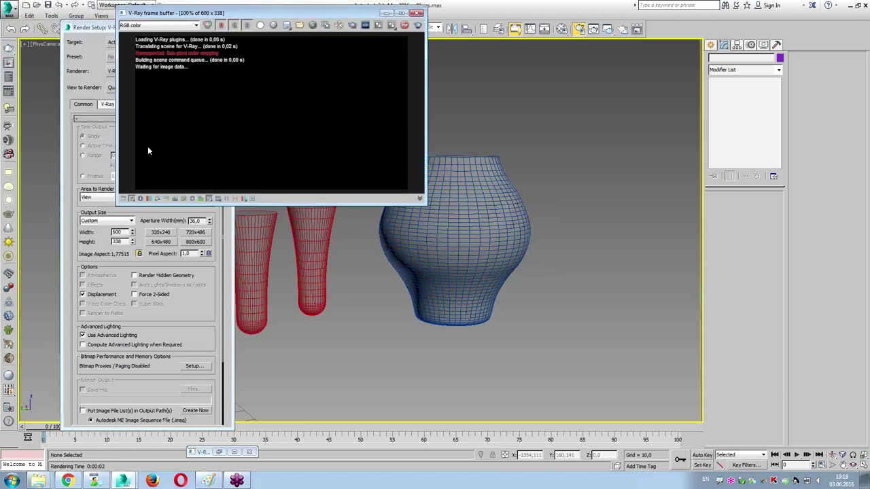
{"action": "left_click", "coordinate": [106, 105]}
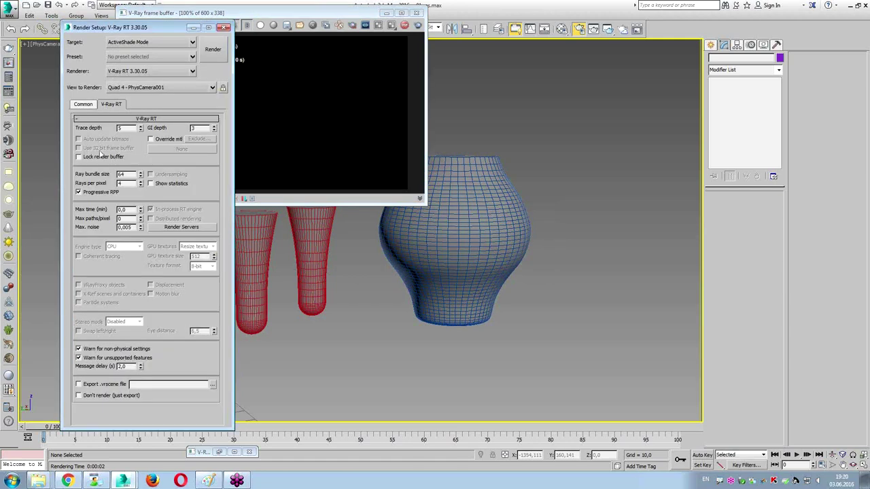
{"action": "left_click", "coordinate": [84, 104]}
Set the render target back to Production Rendering Mode and check the color mapping and GI settings, leaving the interactive frame buffer open
{"action": "left_click", "coordinate": [136, 43]}
{"action": "left_click", "coordinate": [135, 50]}
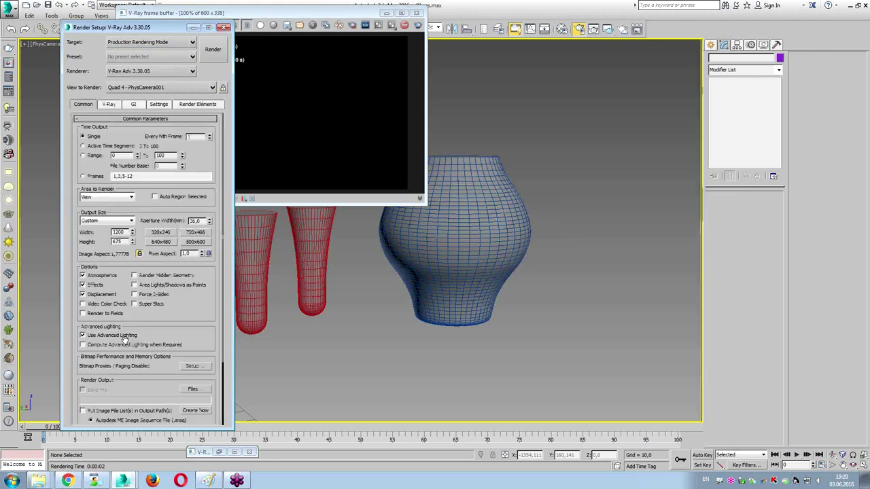
{"action": "left_click", "coordinate": [109, 104]}
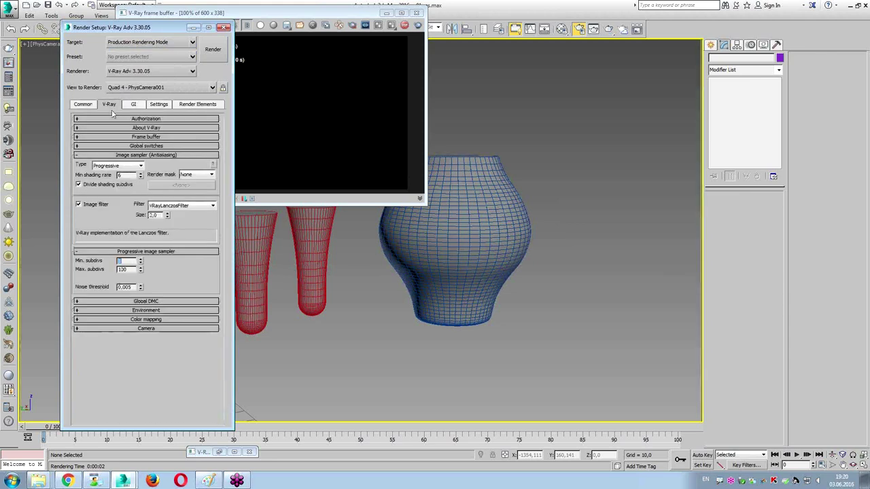
{"action": "left_click", "coordinate": [140, 320]}
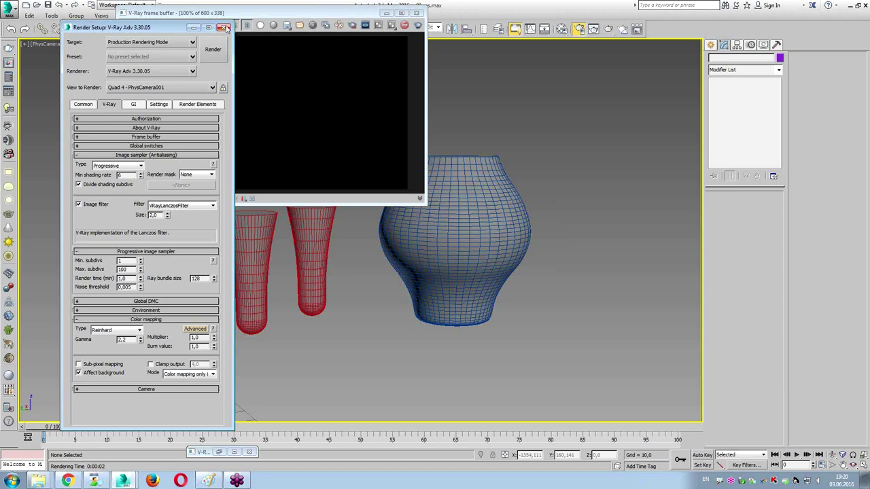
{"action": "key", "text": "ctrl+Tab"}
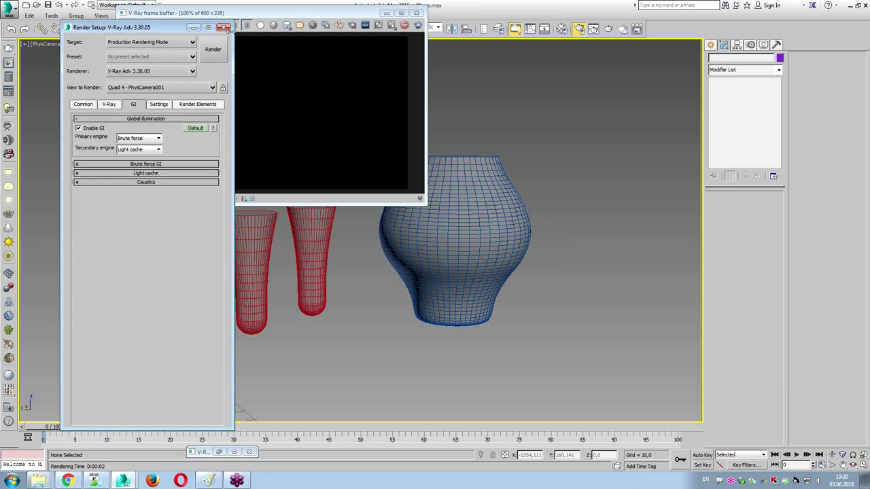
{"action": "left_click", "coordinate": [84, 104]}
{"action": "left_click", "coordinate": [226, 28]}
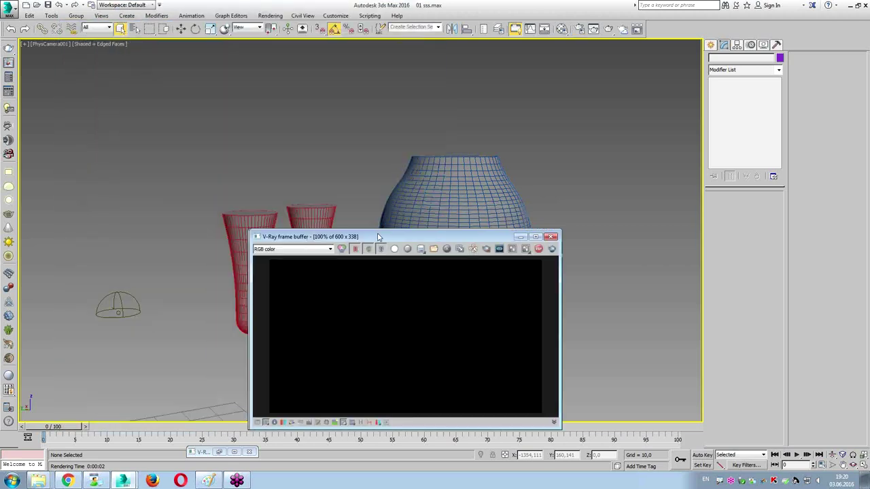
Create a V-Ray sphere light with a radius of about 9.9 beside the large milk volume in the Top view
{"action": "left_click", "coordinate": [9, 199]}
{"action": "key", "text": "alt+w"}
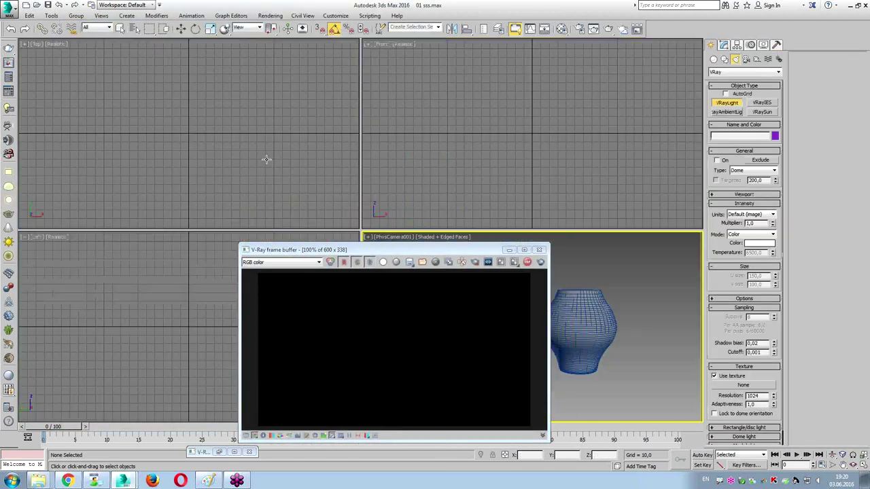
{"action": "right_click", "coordinate": [259, 155]}
{"action": "scroll", "coordinate": [178, 105], "scroll_direction": "up", "scroll_amount": 5}
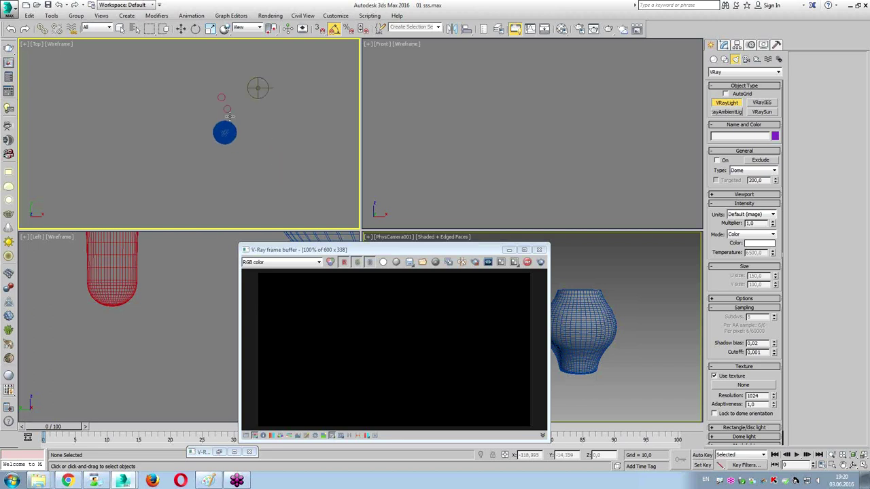
{"action": "left_click_drag", "start_coordinate": [196, 139], "coordinate": [209, 145]}
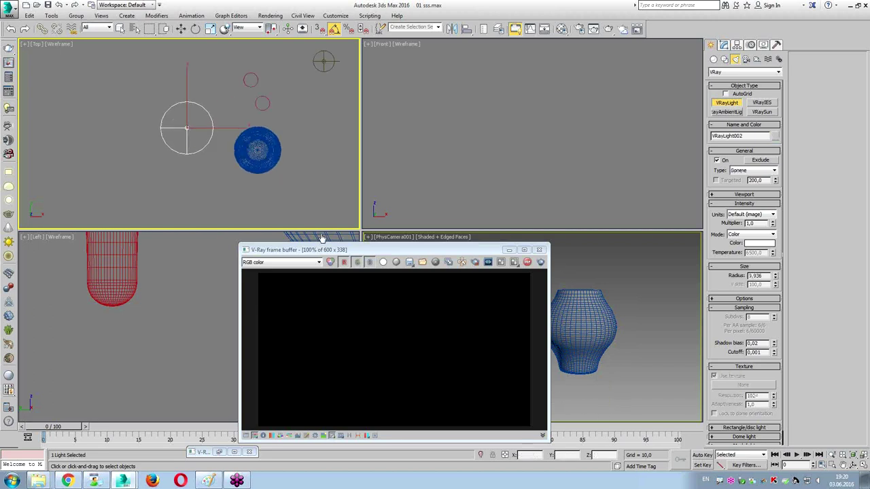
Raise the sphere light to a height of about 92 and move it across to the far side of the milk volumes
{"action": "right_click", "coordinate": [439, 159]}
{"action": "key", "text": "w"}
{"action": "left_click_drag", "start_coordinate": [497, 178], "coordinate": [496, 70]}
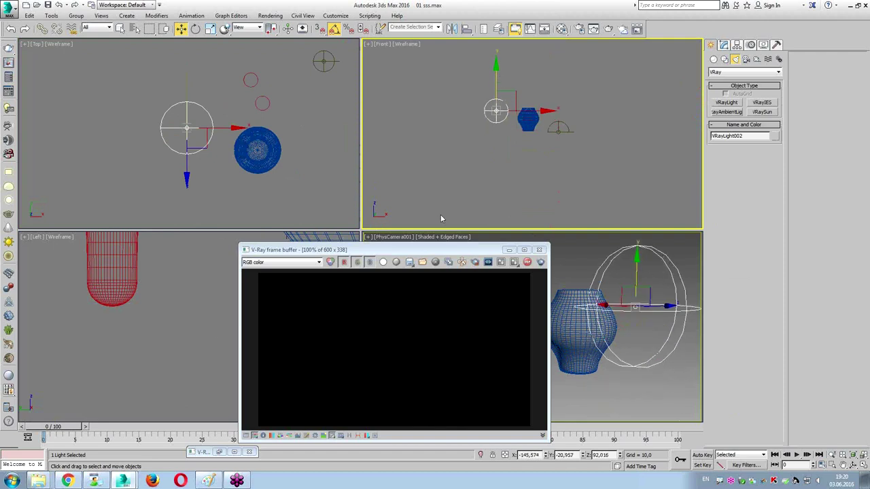
{"action": "left_click_drag", "start_coordinate": [436, 252], "coordinate": [271, 256]}
{"action": "left_click_drag", "start_coordinate": [213, 121], "coordinate": [335, 115]}
Reposition the sphere light behind the two small volumes at about X -72, Y -30, Z 83, and open its parameters
{"action": "right_click", "coordinate": [514, 303]}
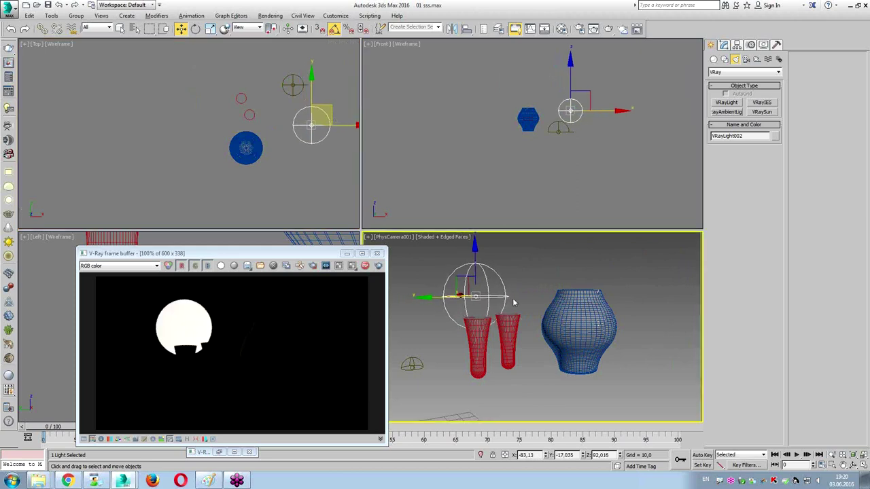
{"action": "key", "text": "alt+w"}
{"action": "left_click_drag", "start_coordinate": [245, 152], "coordinate": [349, 209]}
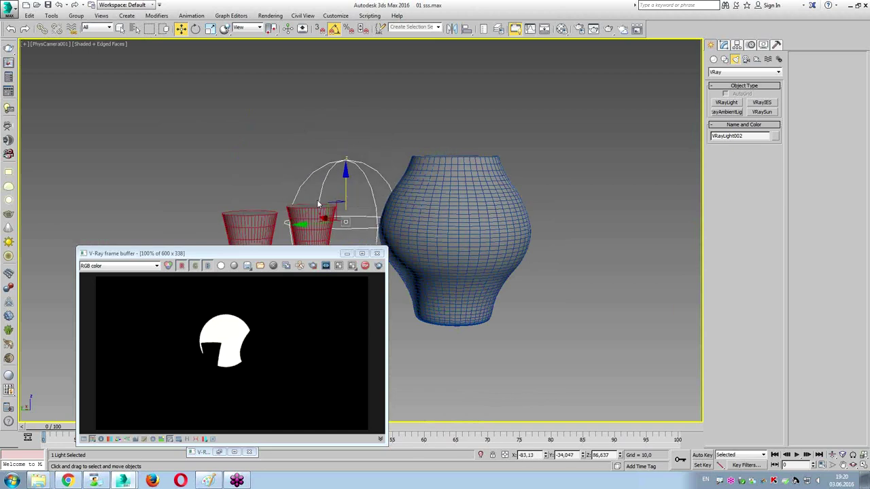
{"action": "key", "text": "alt+w"}
{"action": "left_click_drag", "start_coordinate": [312, 155], "coordinate": [328, 144]}
{"action": "left_click", "coordinate": [724, 45]}
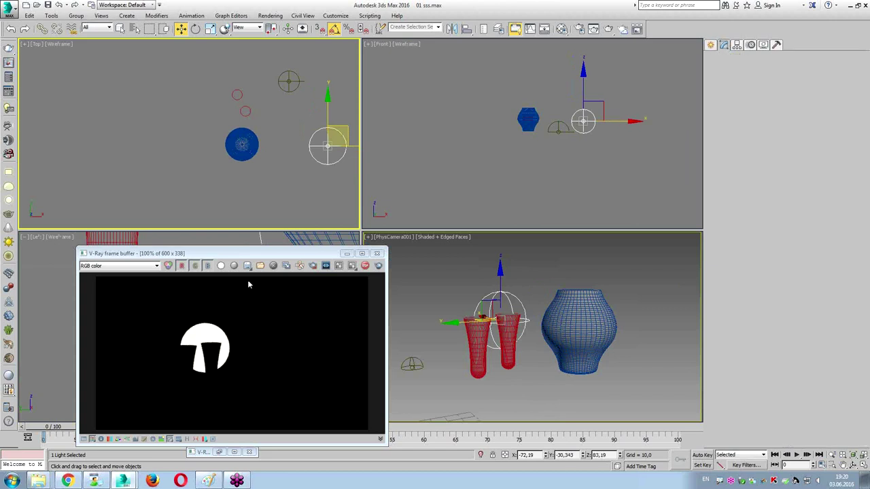
Set the sphere light's units to Luminous power and its mode to Temperature with a value of 2700
{"action": "left_click_drag", "start_coordinate": [261, 253], "coordinate": [222, 119]}
{"action": "left_click", "coordinate": [747, 260]}
{"action": "left_click", "coordinate": [747, 260]}
{"action": "left_click", "coordinate": [748, 260]}
{"action": "left_click", "coordinate": [750, 274]}
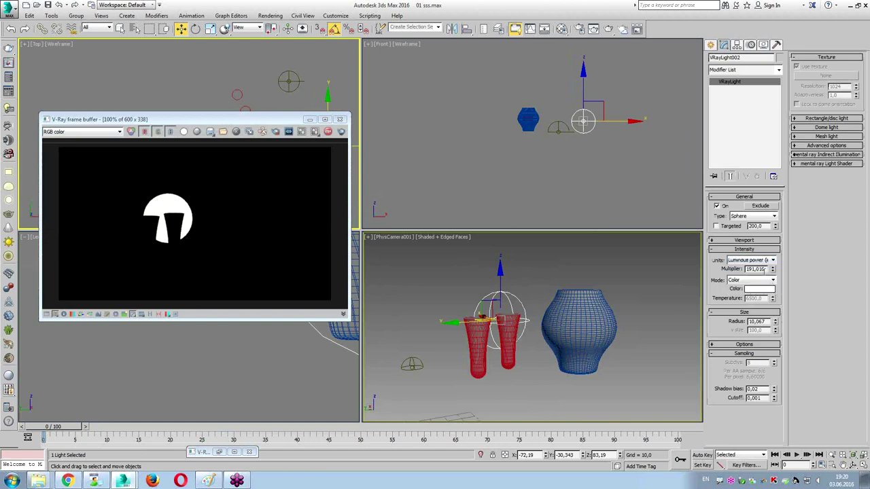
{"action": "left_click", "coordinate": [752, 280]}
{"action": "left_click", "coordinate": [756, 293]}
{"action": "type", "text": "2700"}
{"action": "key", "text": "shift+Tab"}
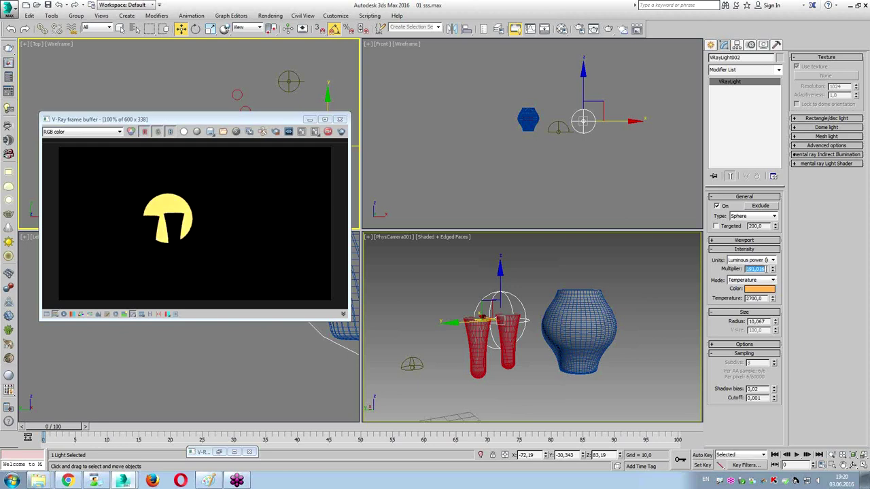
Set the sphere light's multiplier to 1500, then raise it to 15000
{"action": "type", "text": "1500"}
{"action": "key", "text": "Return"}
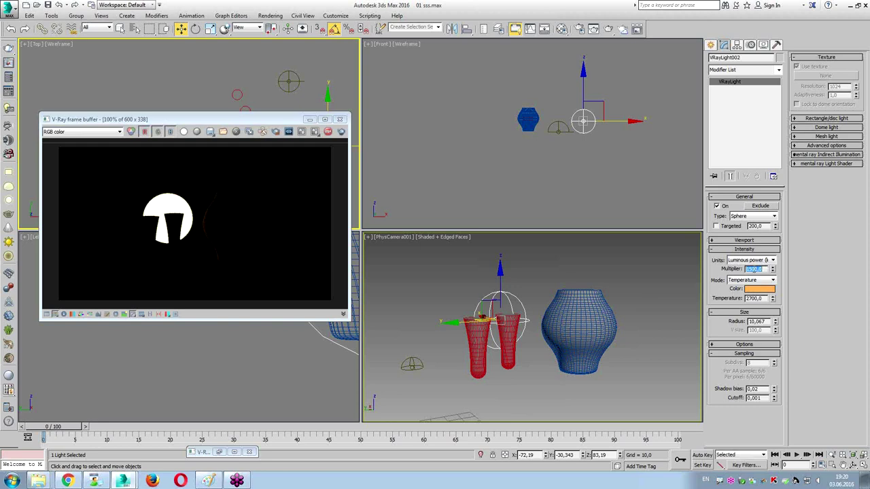
{"action": "left_click", "coordinate": [753, 270]}
{"action": "type", "text": "0"}
{"action": "key", "text": "Return"}
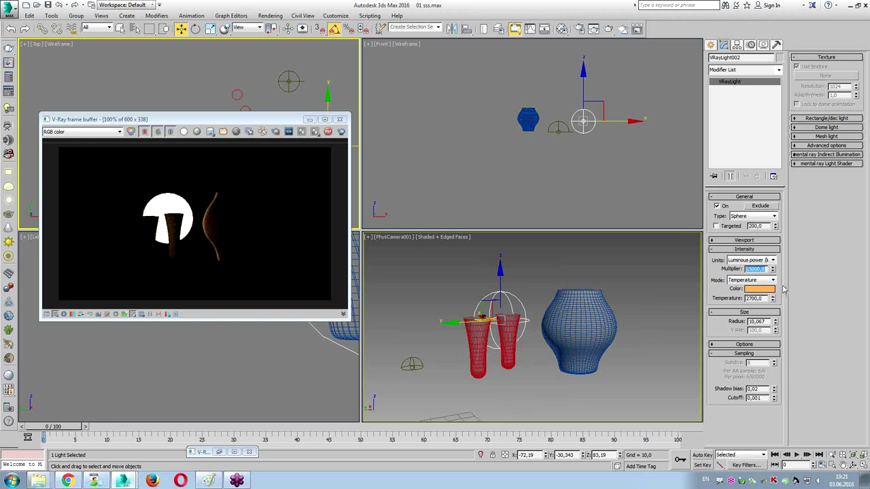
Set the sphere light's color temperature to 4200
{"action": "double_click", "coordinate": [765, 299]}
{"action": "type", "text": "5000"}
{"action": "key", "text": "Return"}
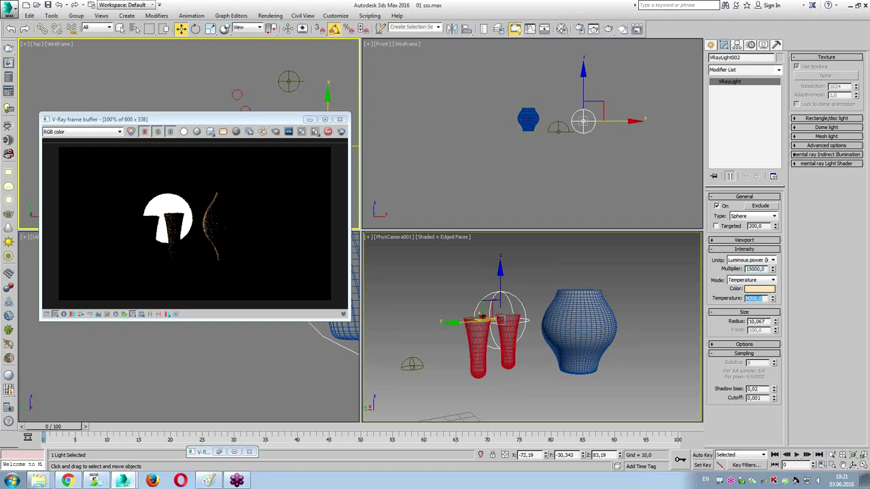
Try a multiplier of 150000 on the sphere light, then restore it to 15000
{"action": "double_click", "coordinate": [762, 269]}
{"action": "type", "text": "150000"}
{"action": "key", "text": "Return"}
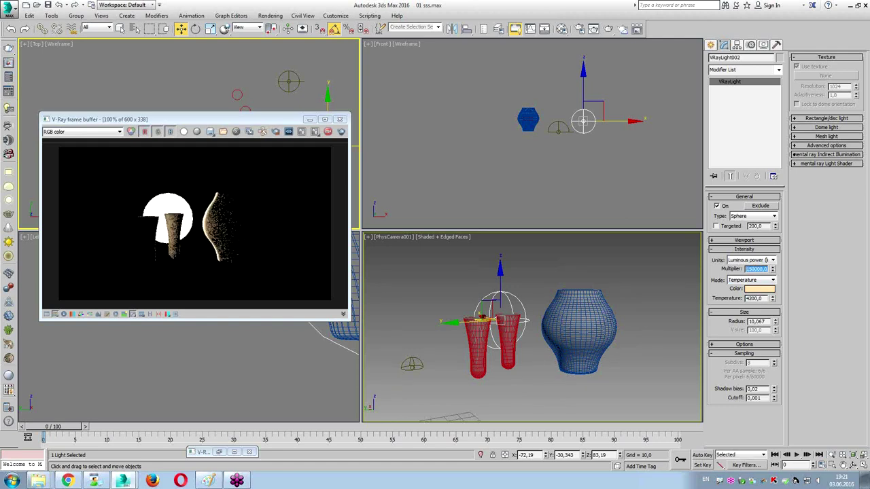
{"action": "left_click", "coordinate": [756, 270]}
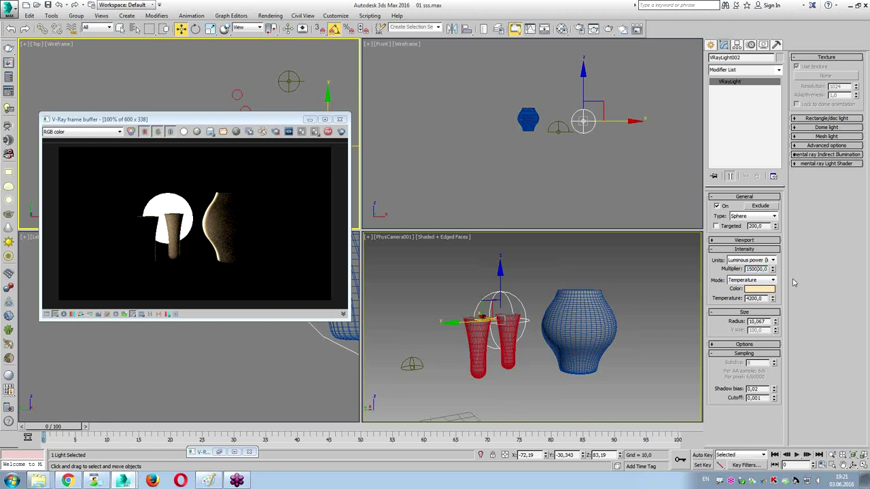
{"action": "key", "text": "BackSpace"}
{"action": "key", "text": "Return"}
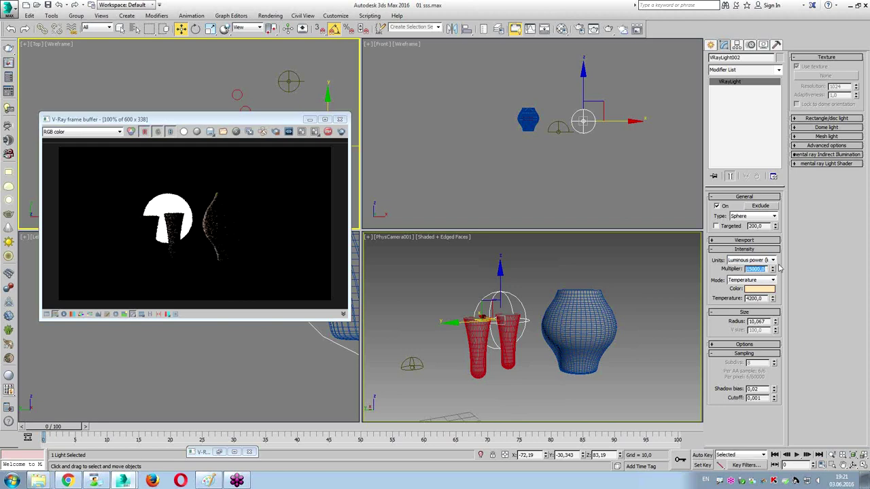
Examine the backlit vases and the large pot's edge in the rendered image, and clear the light selection
{"action": "left_click", "coordinate": [116, 245]}
{"action": "scroll", "coordinate": [176, 231], "scroll_direction": "up", "scroll_amount": 2}
{"action": "middle_click_drag", "start_coordinate": [176, 231], "coordinate": [170, 190]}
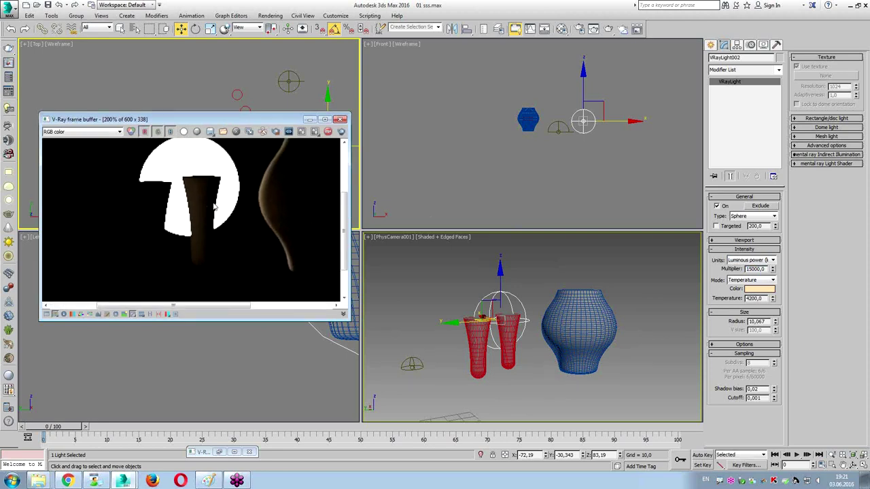
{"action": "mouse_move", "coordinate": [163, 184]}
{"action": "left_mouse_down"}
{"action": "mouse_move", "coordinate": [175, 275]}
{"action": "mouse_move", "coordinate": [164, 190]}
{"action": "left_mouse_up"}
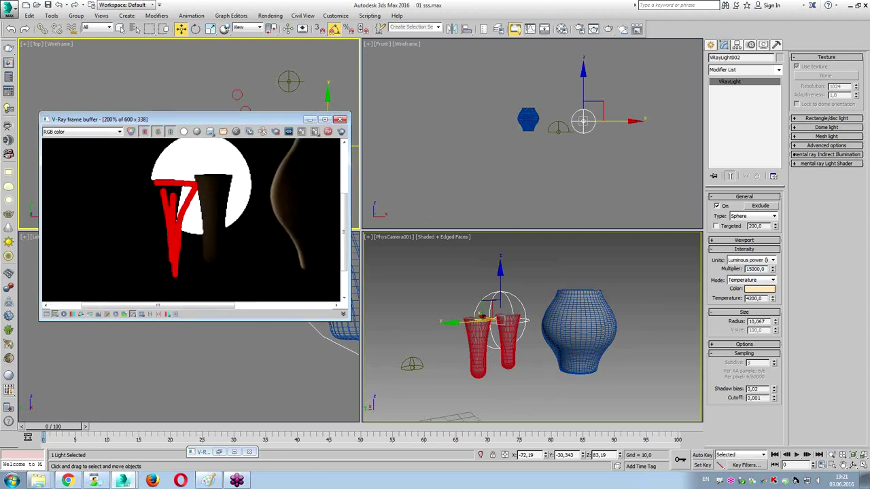
{"action": "key", "text": "Escape"}
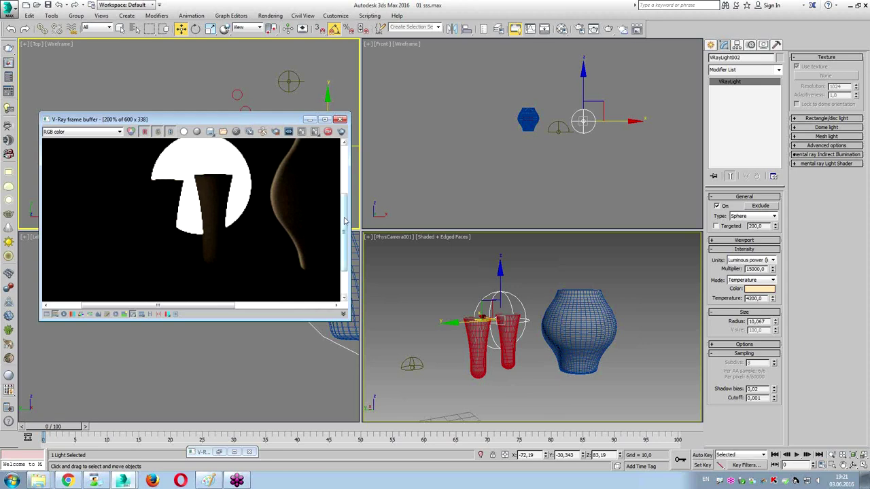
{"action": "middle_click_drag", "start_coordinate": [276, 216], "coordinate": [215, 214]}
{"action": "scroll", "coordinate": [215, 213], "scroll_direction": "down", "scroll_amount": 1}
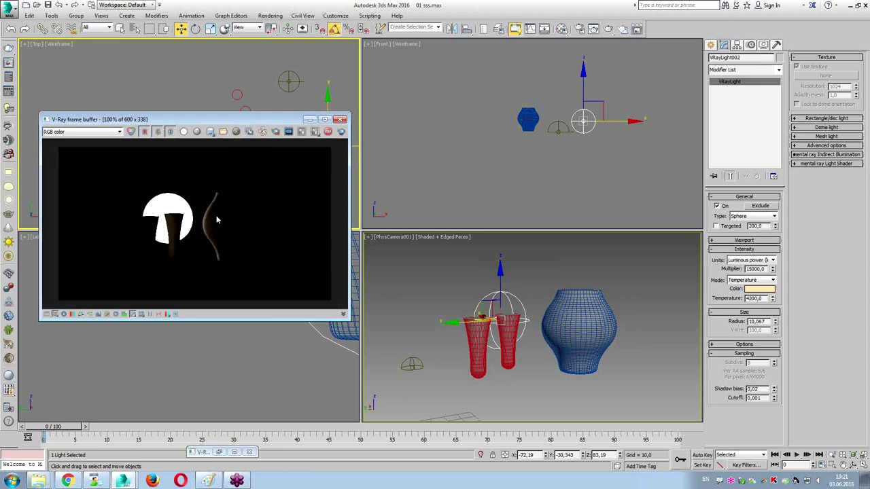
{"action": "left_click", "coordinate": [557, 266]}
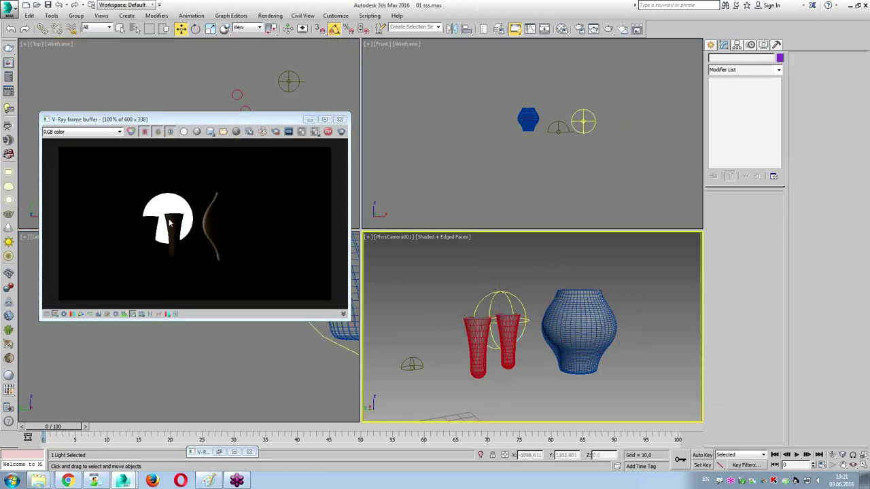
{"action": "key", "text": "ctrl+1"}
{"action": "left_click", "coordinate": [145, 250]}
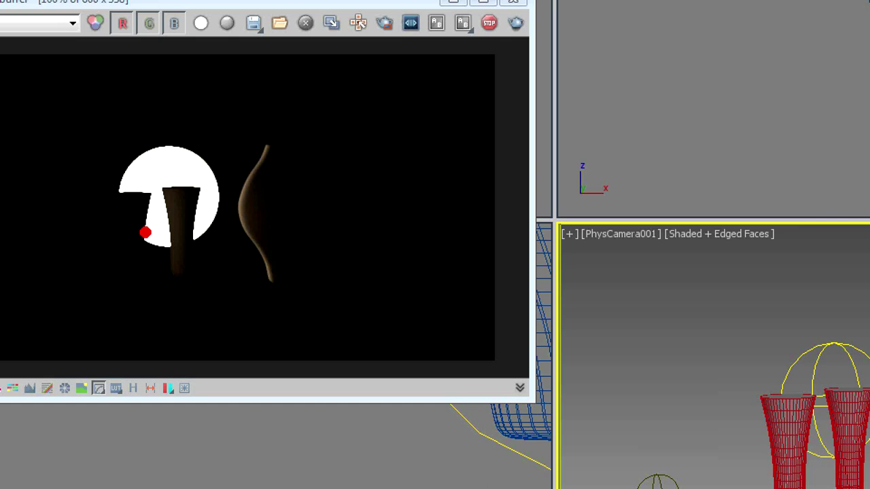
{"action": "key", "text": "Escape"}
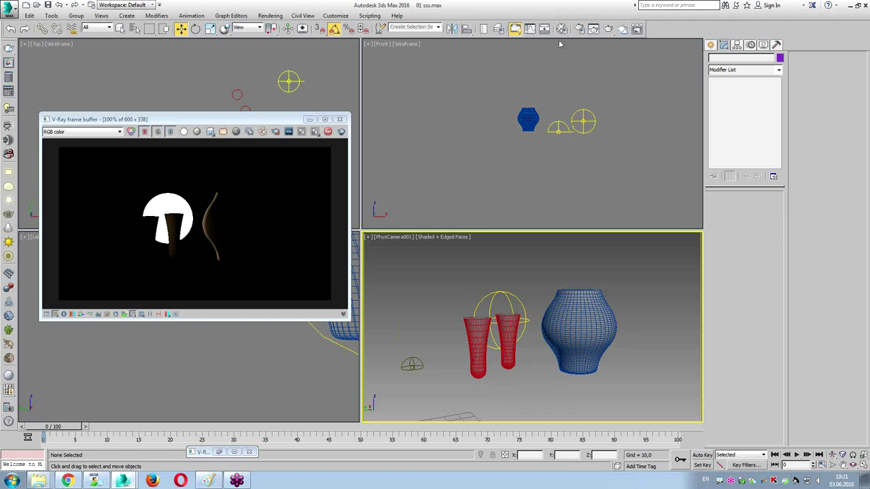
Open the Material Editor and change the milk material's type to VRayFastSSS2
{"action": "left_click", "coordinate": [563, 30]}
{"action": "left_click_drag", "start_coordinate": [274, 10], "coordinate": [538, 35]}
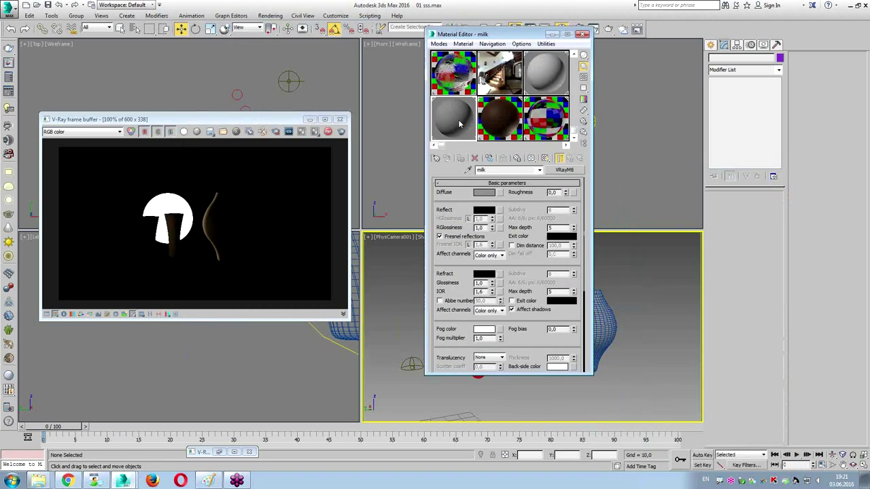
{"action": "left_click", "coordinate": [563, 170]}
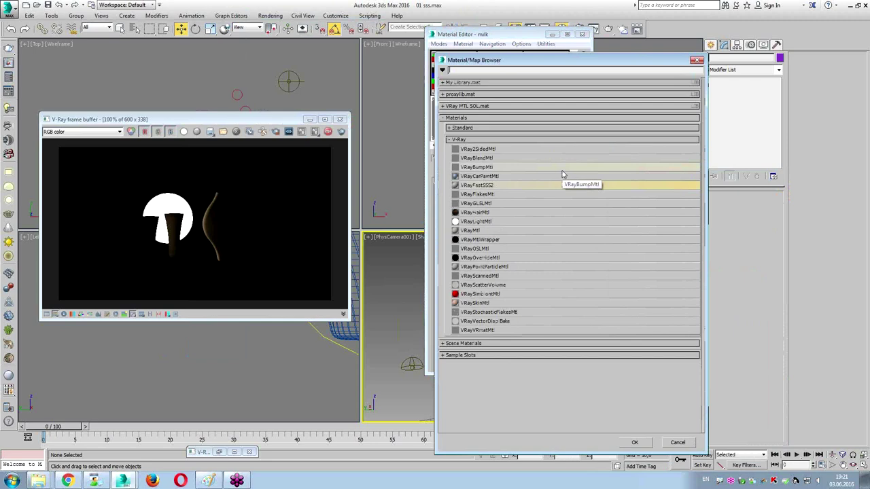
{"action": "double_click", "coordinate": [484, 186]}
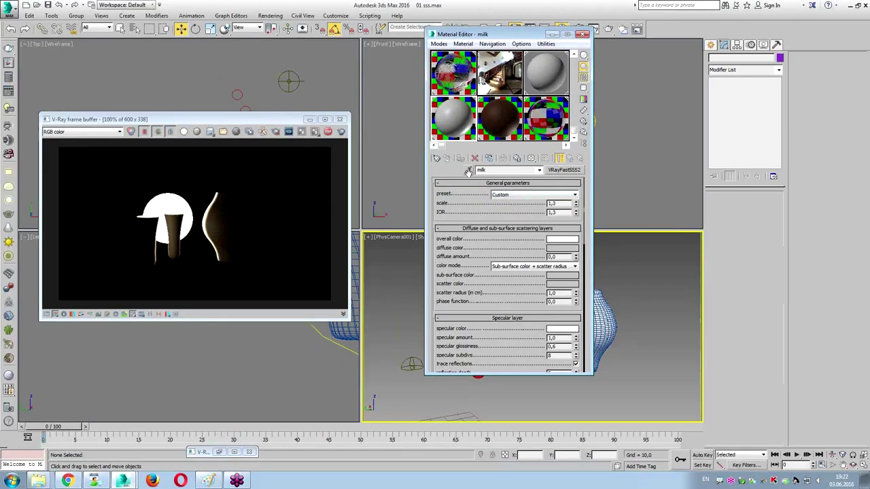
Apply the Milk (skimmed) preset to the milk material
{"action": "left_click", "coordinate": [447, 185]}
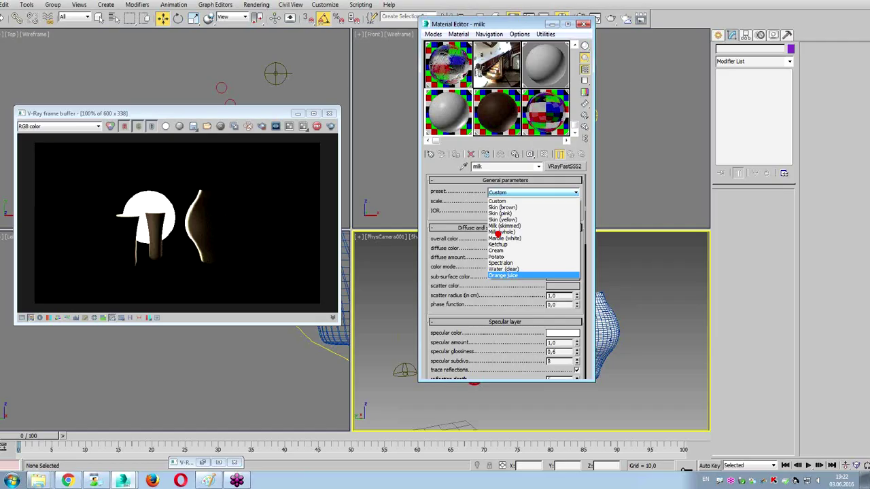
{"action": "left_click", "coordinate": [558, 266]}
{"action": "left_click", "coordinate": [544, 195]}
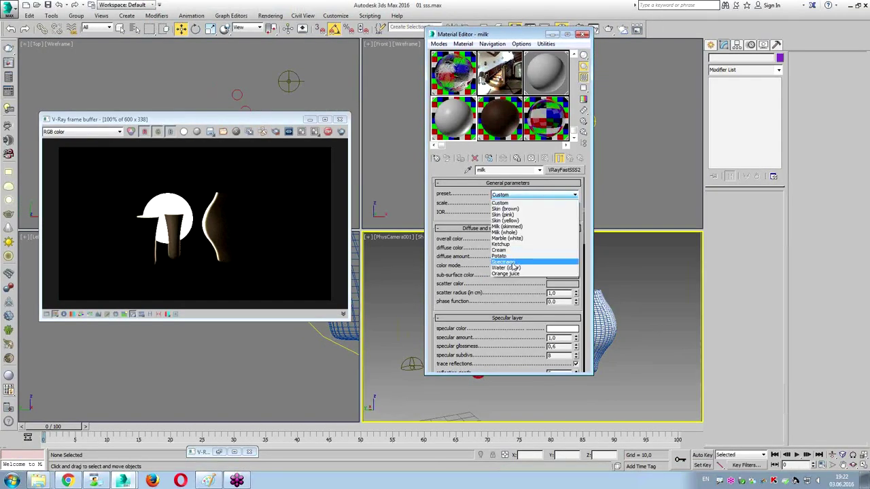
{"action": "left_click", "coordinate": [515, 228]}
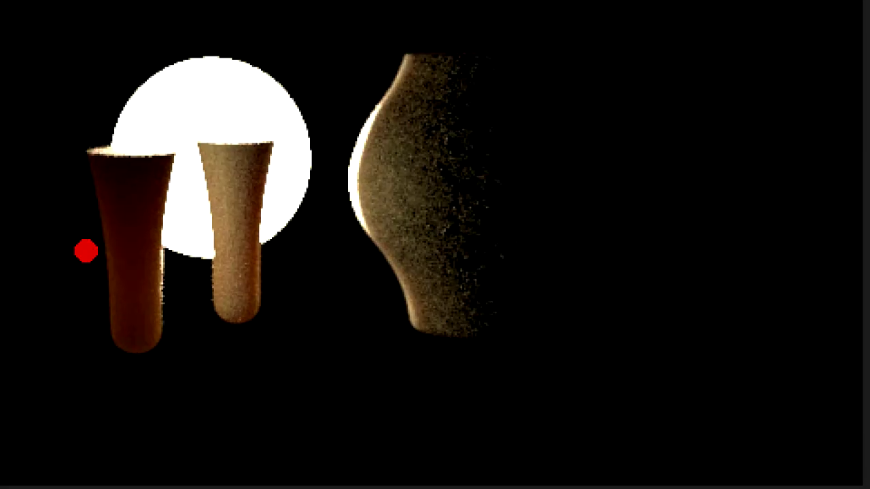
Examine the translucent vases in the interactive render and bring its camera view closer to the objects
{"action": "mouse_move", "coordinate": [101, 171]}
{"action": "left_mouse_down"}
{"action": "mouse_move", "coordinate": [123, 258]}
{"action": "mouse_move", "coordinate": [134, 197]}
{"action": "mouse_move", "coordinate": [120, 204]}
{"action": "left_mouse_up"}
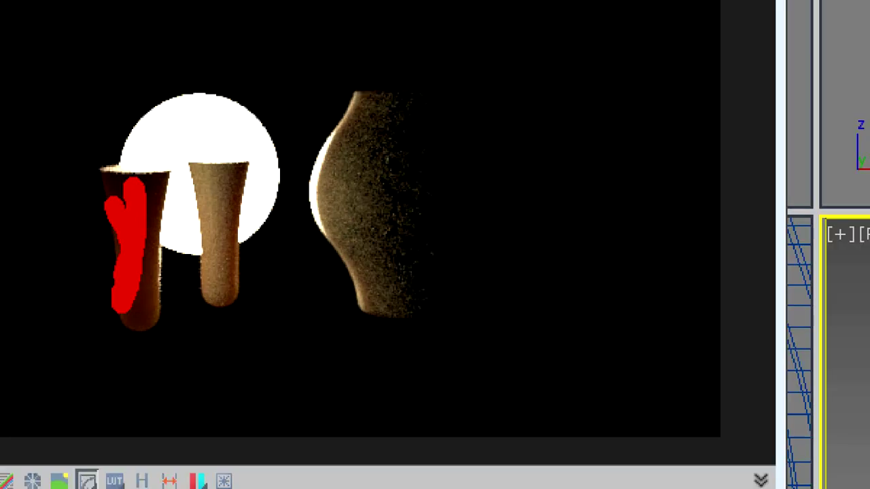
{"action": "key", "text": "m"}
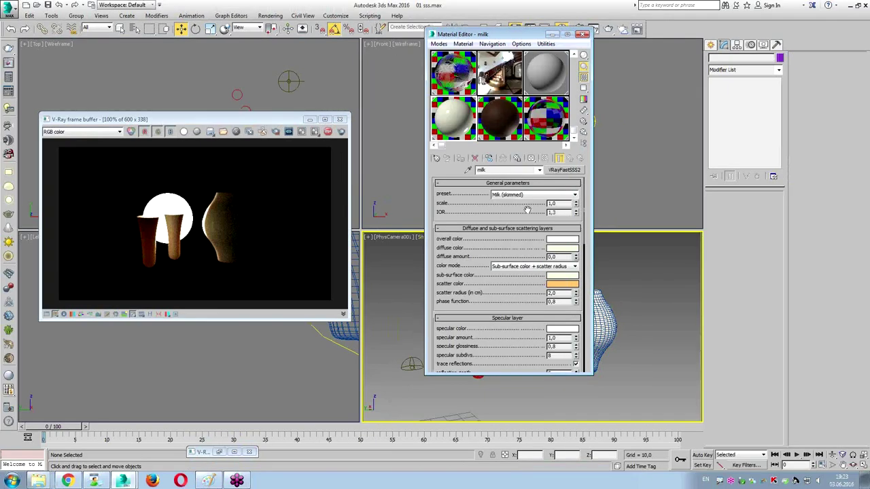
{"action": "right_click", "coordinate": [216, 241]}
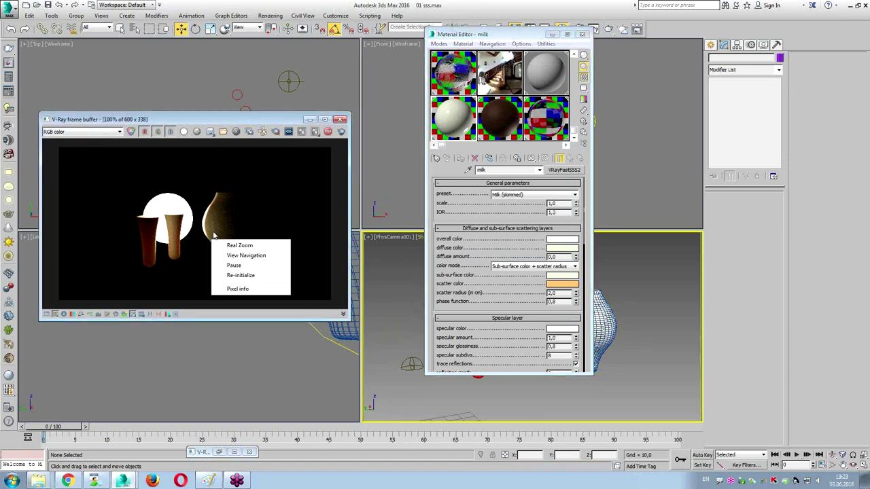
{"action": "left_click", "coordinate": [239, 275]}
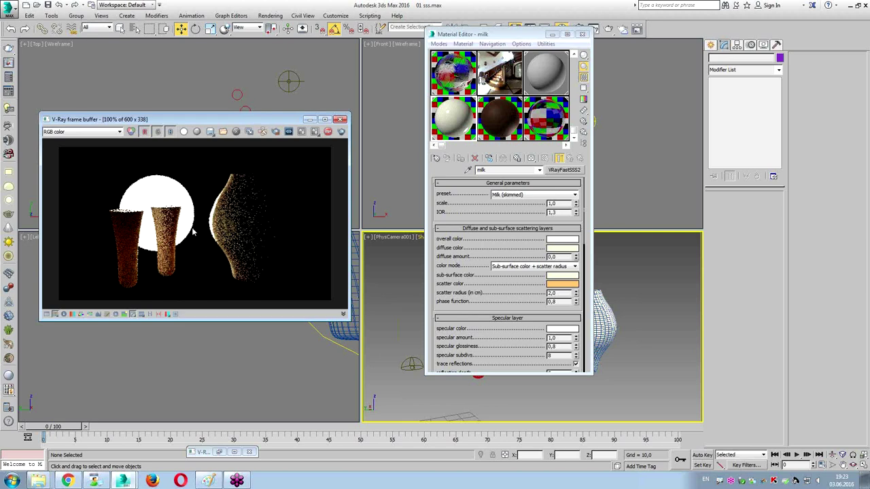
{"action": "scroll", "coordinate": [193, 233], "scroll_direction": "up", "scroll_amount": 1}
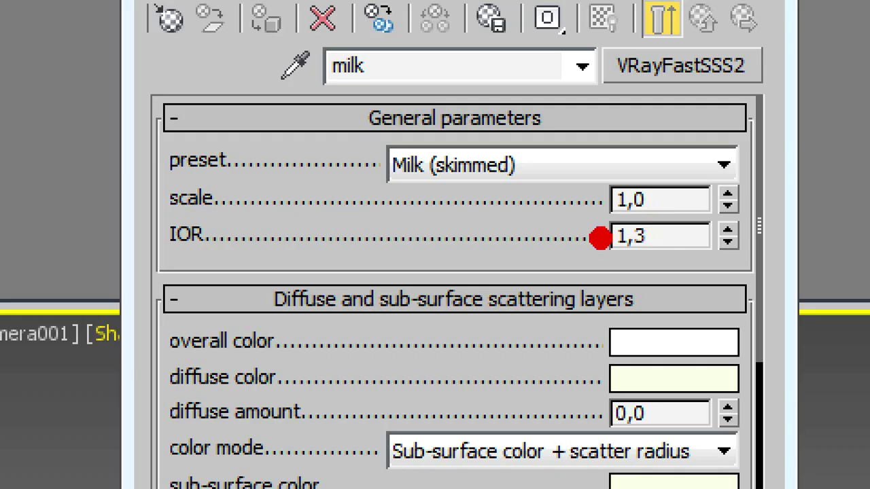
Try the milk material's scale at 0,1 and at 10 to compare the scattering in the render
{"action": "mouse_move", "coordinate": [598, 225]}
{"action": "left_mouse_down"}
{"action": "mouse_move", "coordinate": [684, 221]}
{"action": "mouse_move", "coordinate": [673, 242]}
{"action": "left_mouse_up"}
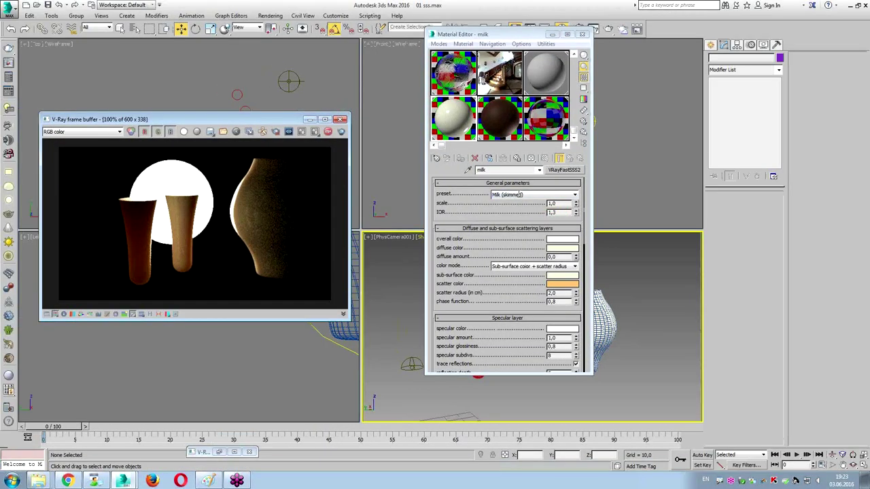
{"action": "type", "text": "0,1"}
{"action": "key", "text": "Return"}
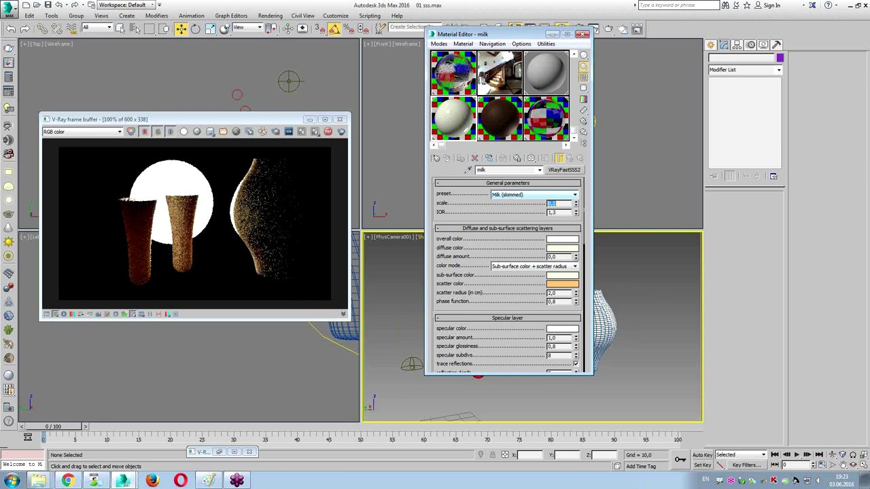
{"action": "type", "text": "10"}
{"action": "key", "text": "Return"}
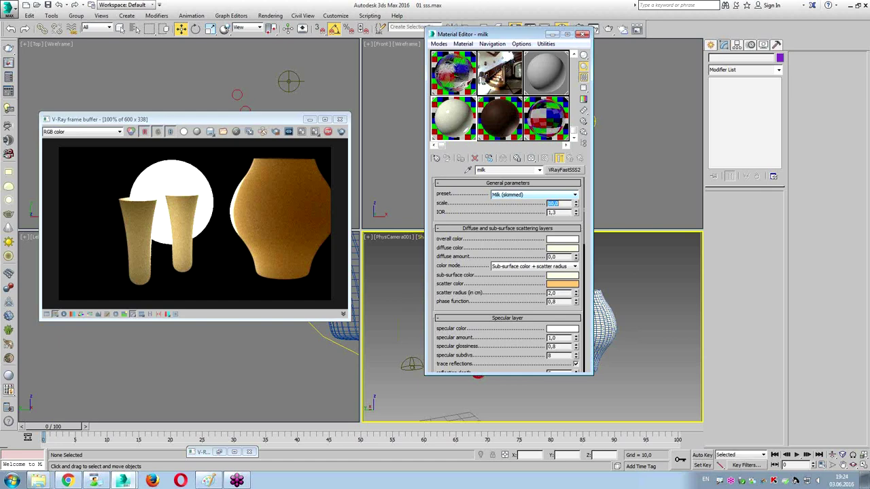
Set the milk material's scale to 3 and examine the light falloff on the large pot
{"action": "type", "text": "1"}
{"action": "key", "text": "Return"}
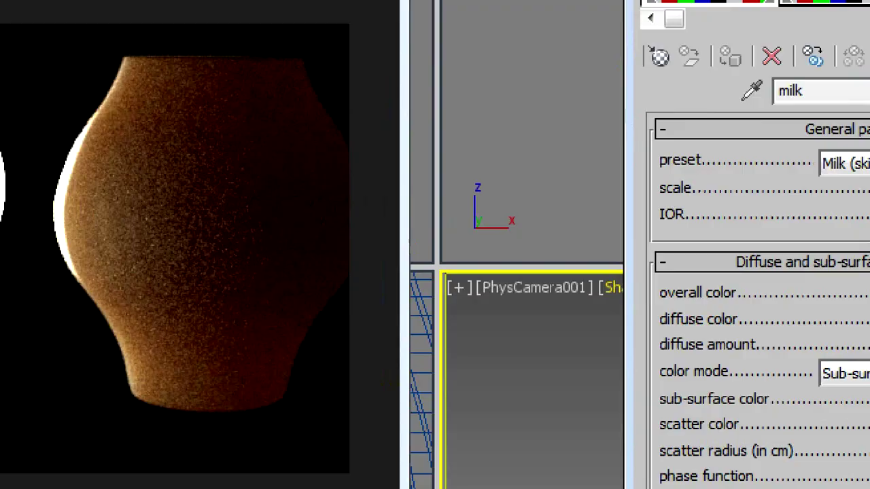
{"action": "mouse_move", "coordinate": [342, 215]}
{"action": "left_mouse_down"}
{"action": "mouse_move", "coordinate": [280, 185]}
{"action": "mouse_move", "coordinate": [310, 155]}
{"action": "mouse_move", "coordinate": [319, 229]}
{"action": "mouse_move", "coordinate": [289, 217]}
{"action": "left_mouse_up"}
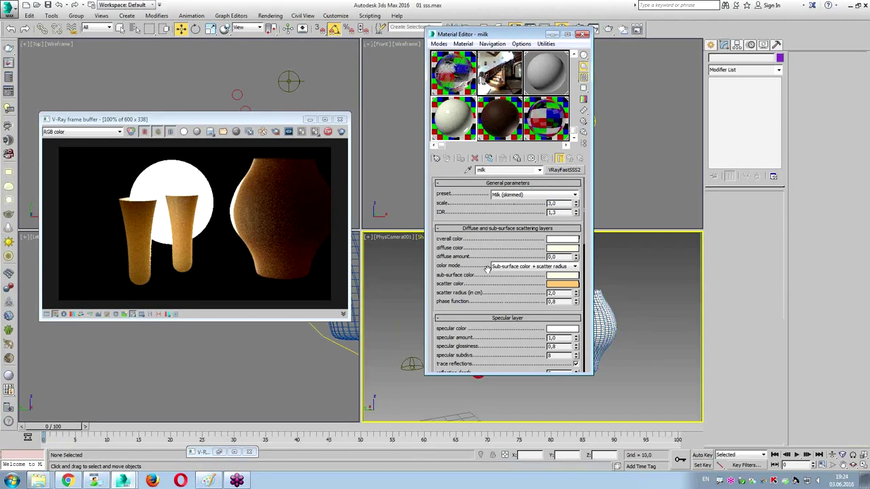
Examine the single scatter mode and single scatter subdivs in the milk material's Options
{"action": "left_click_drag", "start_coordinate": [490, 272], "coordinate": [468, 237]}
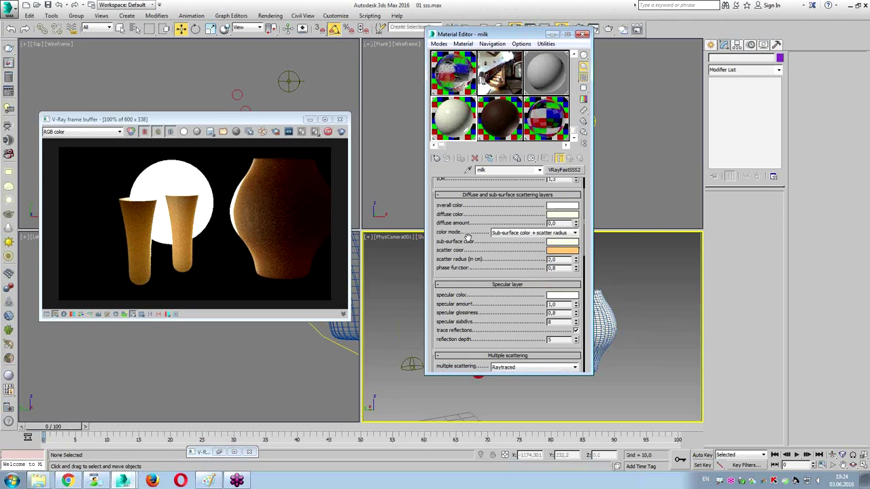
{"action": "left_click_drag", "start_coordinate": [461, 311], "coordinate": [472, 119]}
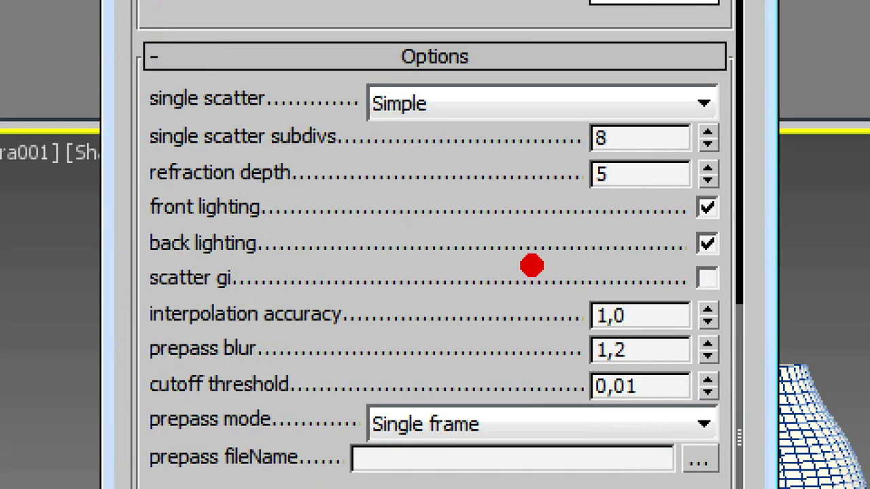
{"action": "left_click_drag", "start_coordinate": [143, 120], "coordinate": [291, 123]}
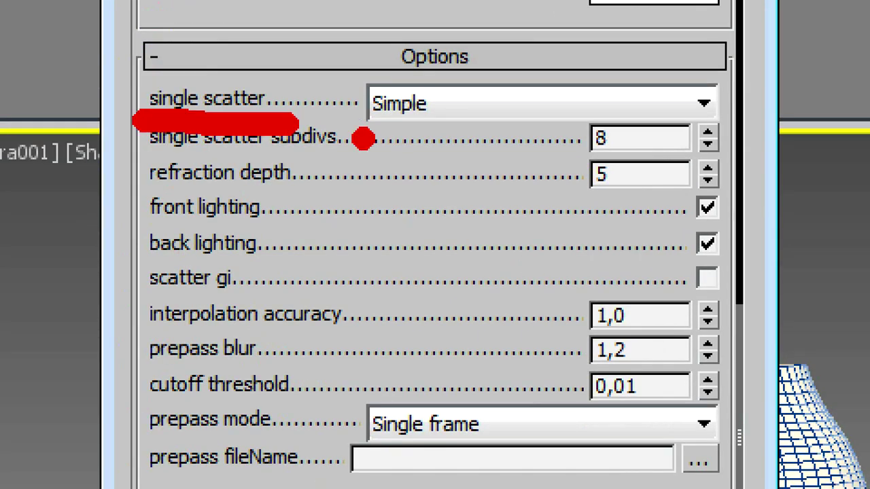
{"action": "left_click_drag", "start_coordinate": [369, 136], "coordinate": [457, 136]}
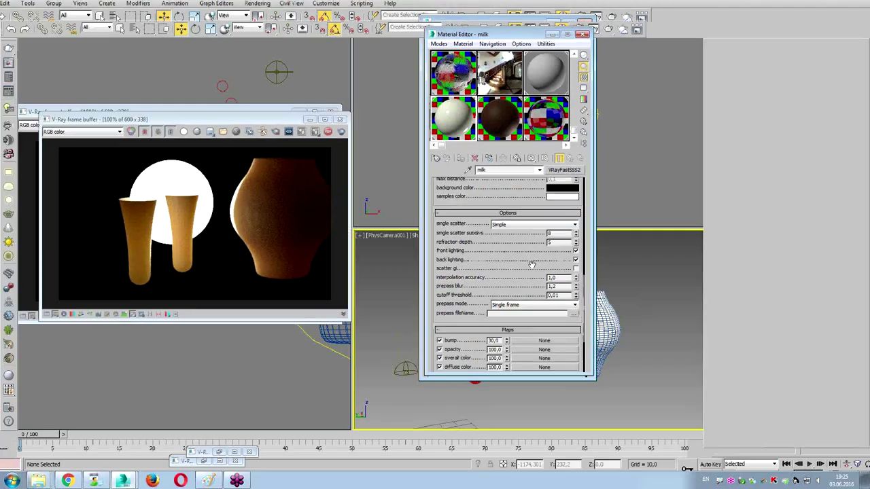
Set the milk material's single scatter subdivs to 32 and review the available single scatter modes
{"action": "double_click", "coordinate": [564, 233]}
{"action": "type", "text": "16"}
{"action": "key", "text": "Return"}
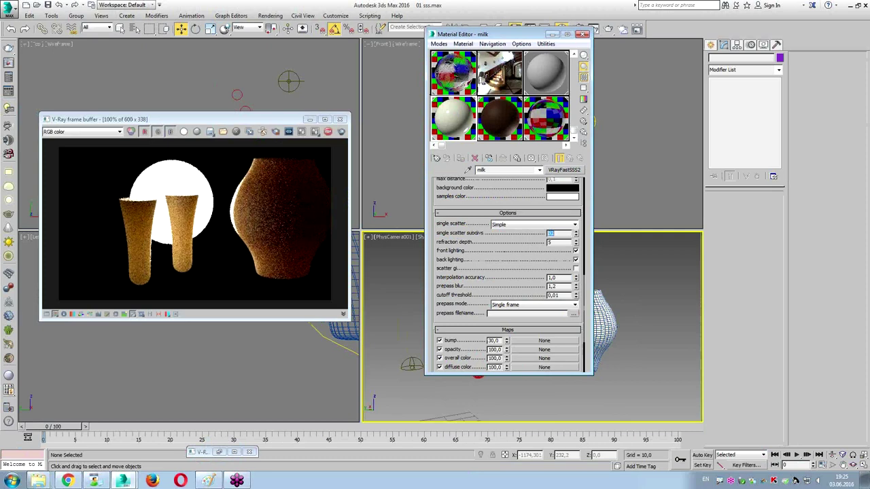
{"action": "left_click", "coordinate": [532, 225]}
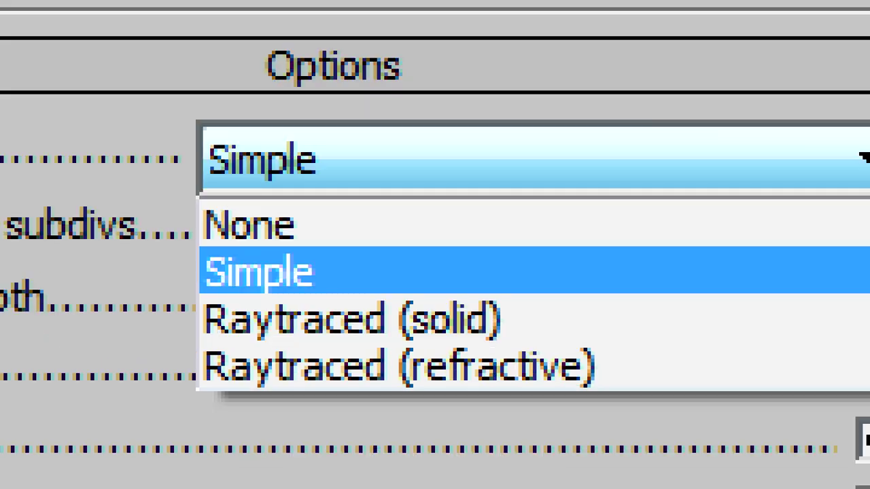
{"action": "mouse_move", "coordinate": [136, 217]}
{"action": "left_mouse_down"}
{"action": "mouse_move", "coordinate": [375, 219]}
{"action": "mouse_move", "coordinate": [514, 235]}
{"action": "left_mouse_up"}
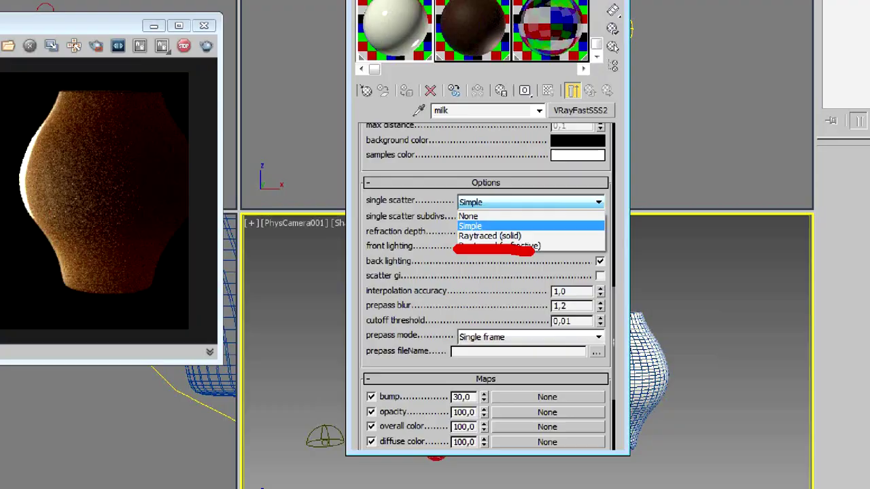
{"action": "left_click", "coordinate": [299, 108]}
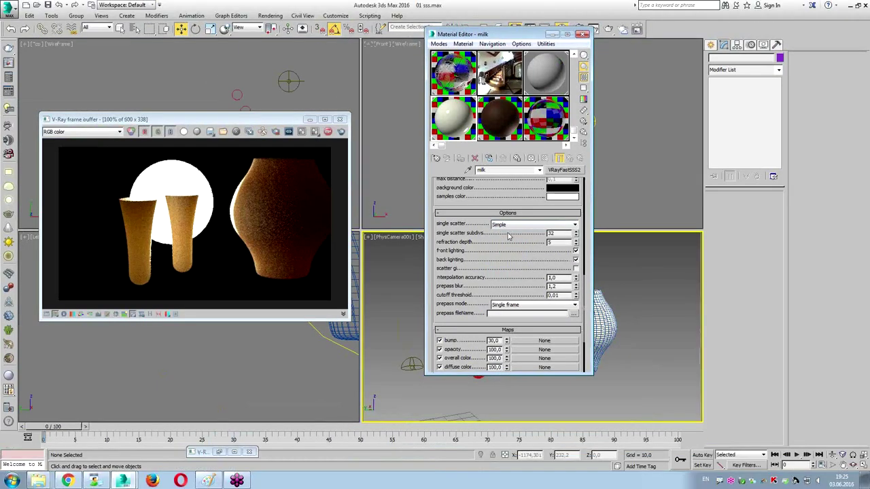
Compare the Raytraced (solid) and None single scatter modes in the render, leaving the milk material on Raytraced (solid)
{"action": "left_click", "coordinate": [509, 225]}
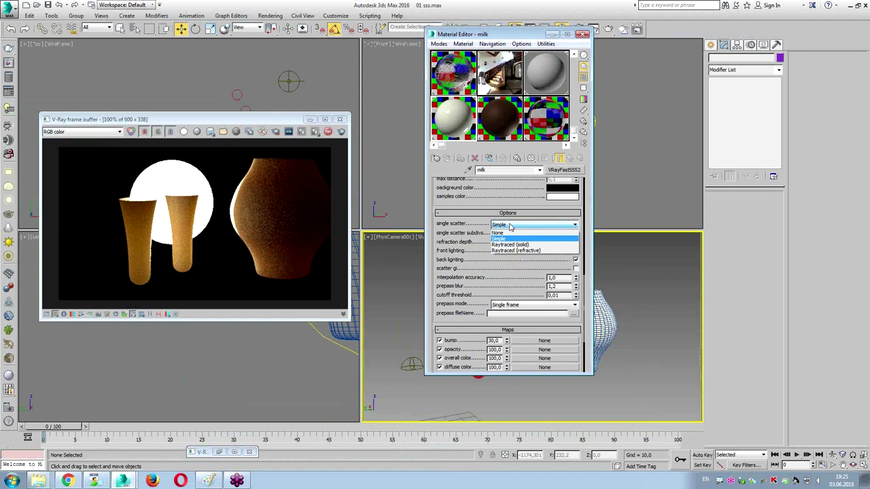
{"action": "left_click", "coordinate": [517, 244]}
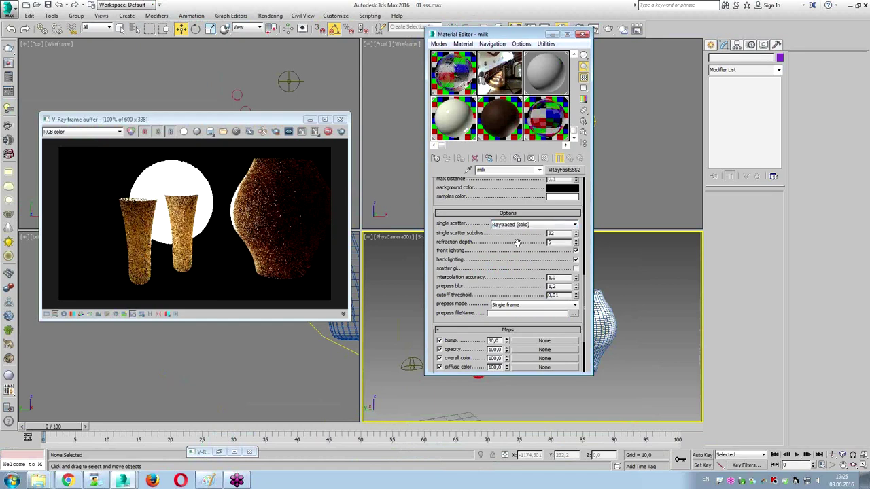
{"action": "left_click", "coordinate": [514, 227]}
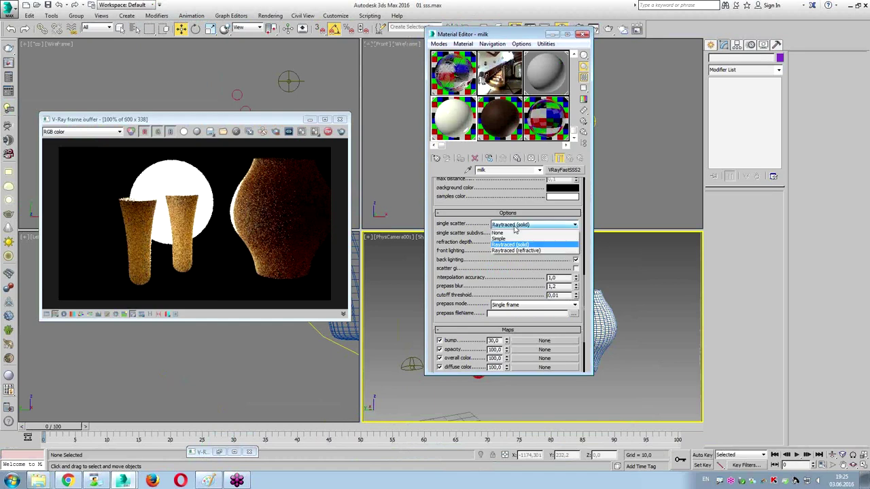
{"action": "left_click", "coordinate": [529, 245]}
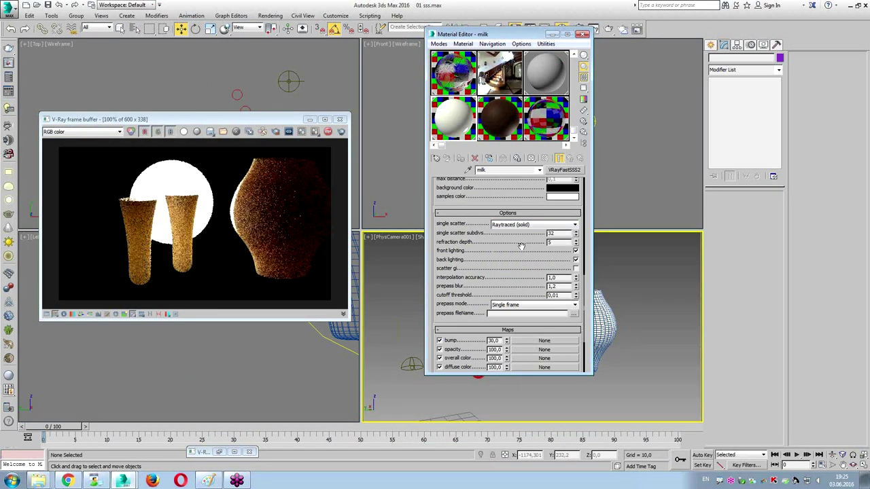
{"action": "left_click", "coordinate": [525, 225]}
{"action": "left_click", "coordinate": [524, 227]}
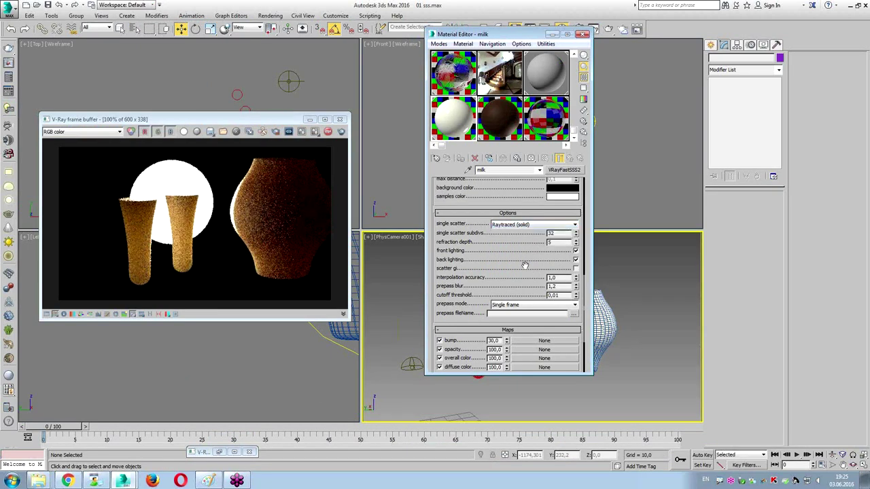
{"action": "left_click", "coordinate": [514, 226]}
{"action": "left_click", "coordinate": [511, 234]}
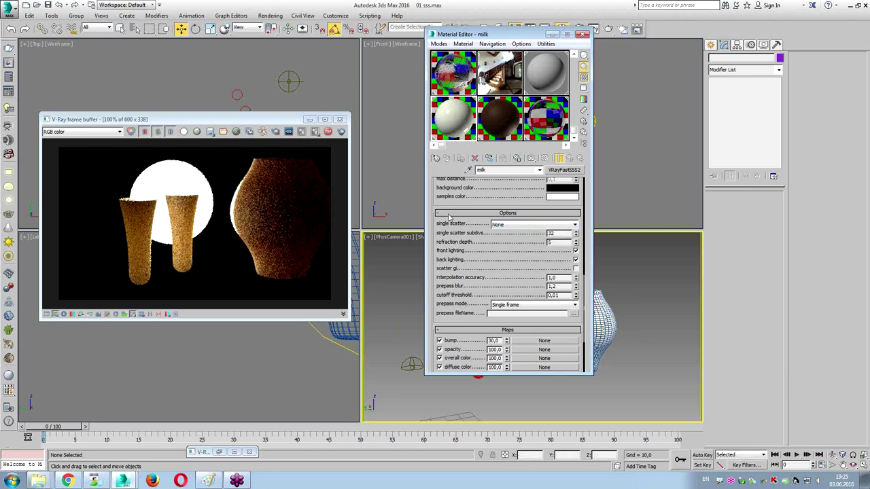
{"action": "left_click", "coordinate": [506, 228]}
{"action": "left_click", "coordinate": [509, 243]}
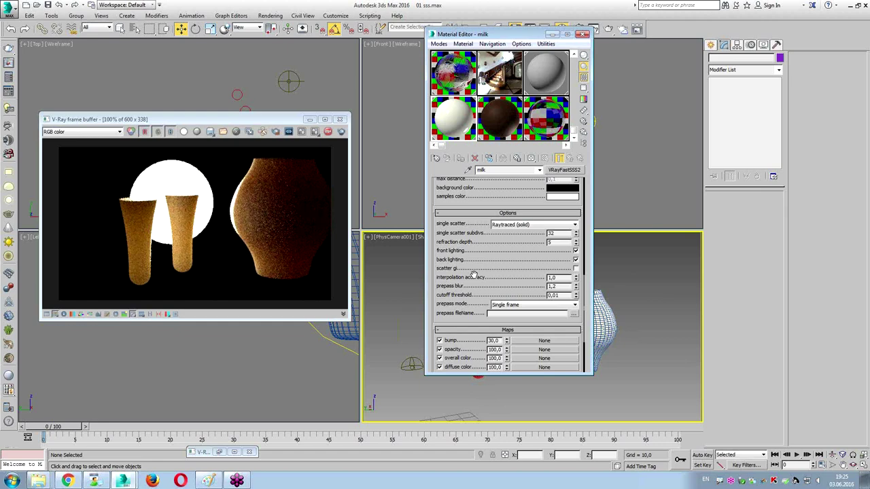
Inspect the milk material's enlarged sample preview and close it
{"action": "double_click", "coordinate": [470, 115]}
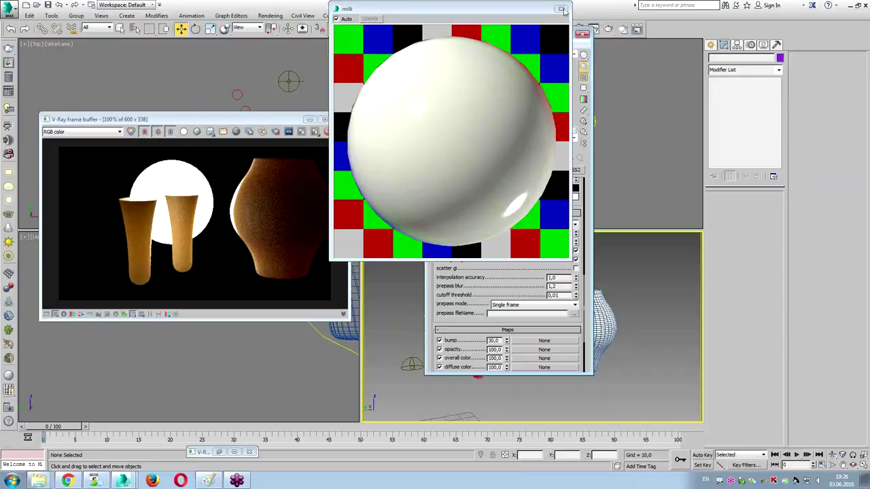
{"action": "left_click", "coordinate": [562, 9]}
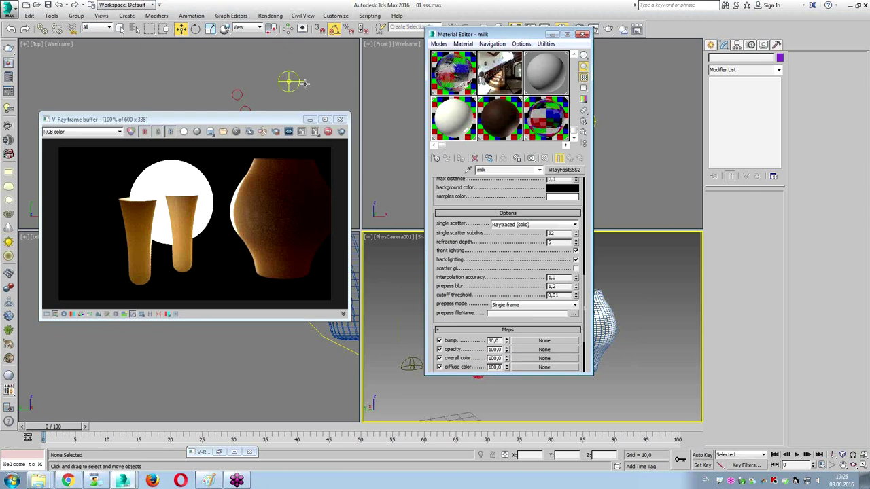
Move the sphere light in the Top view to light the vases from the front, and delete the light after comparing the render
{"action": "left_click_drag", "start_coordinate": [260, 121], "coordinate": [254, 174]}
{"action": "left_click", "coordinate": [327, 145]}
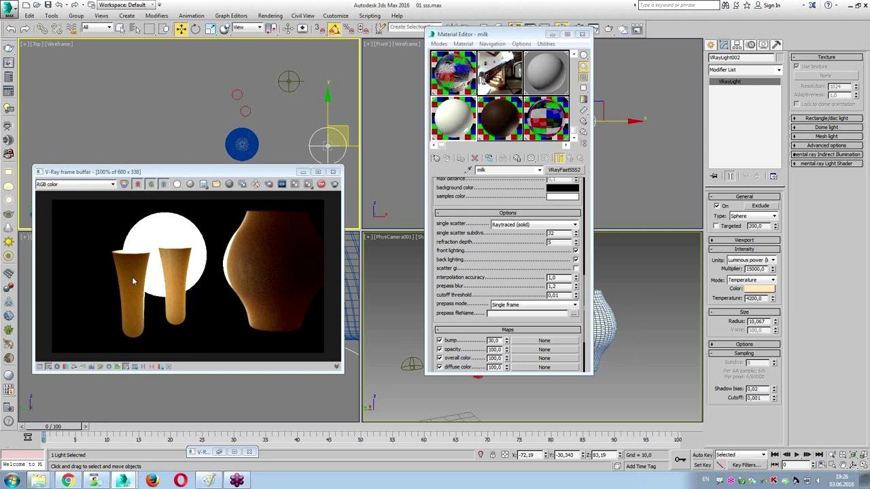
{"action": "middle_click_drag", "start_coordinate": [267, 119], "coordinate": [241, 75]}
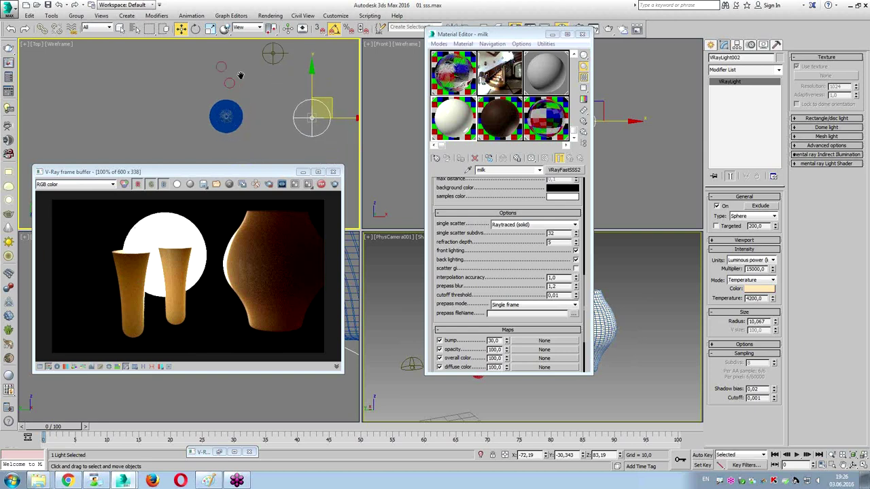
{"action": "left_click_drag", "start_coordinate": [333, 102], "coordinate": [229, 163]}
{"action": "left_click_drag", "start_coordinate": [234, 103], "coordinate": [246, 83]}
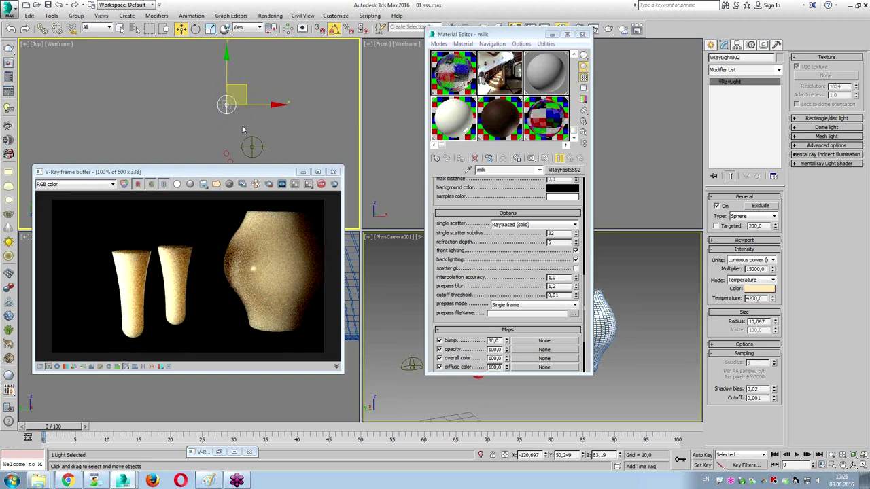
{"action": "key", "text": "Delete"}
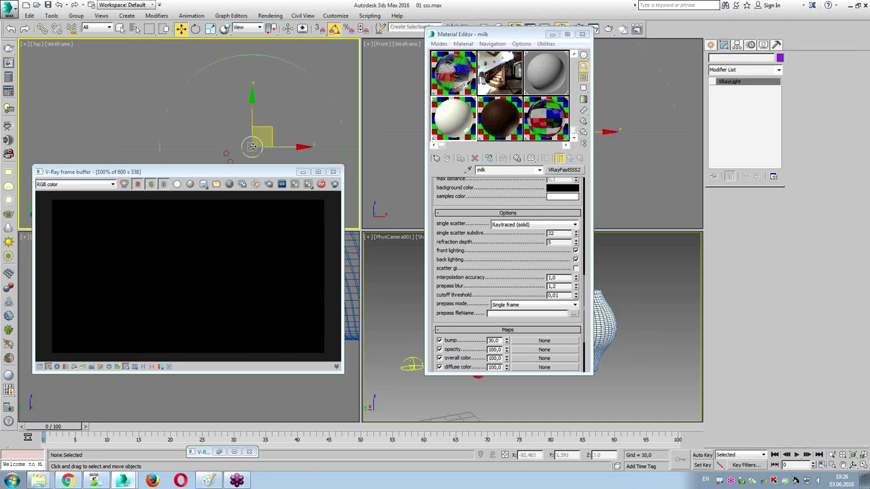
Turn on the dome light with its HDRI texture and unhide all objects in the scene
{"action": "left_click", "coordinate": [253, 147]}
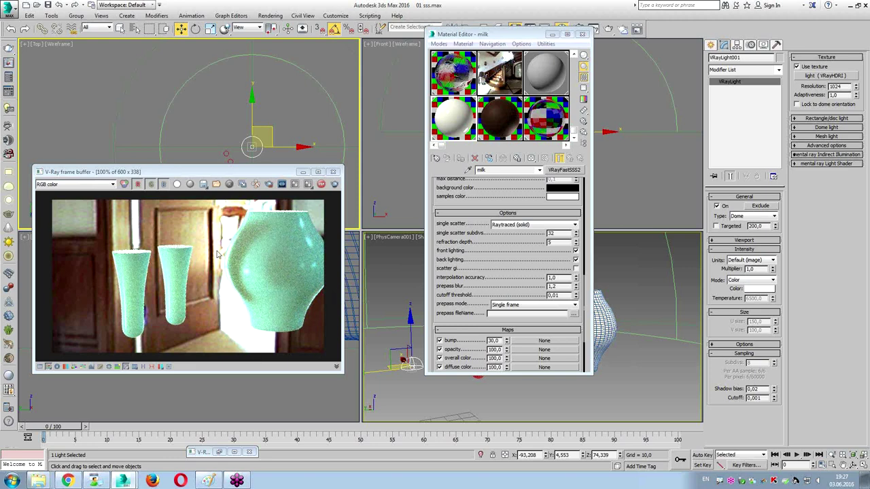
{"action": "right_click", "coordinate": [377, 291]}
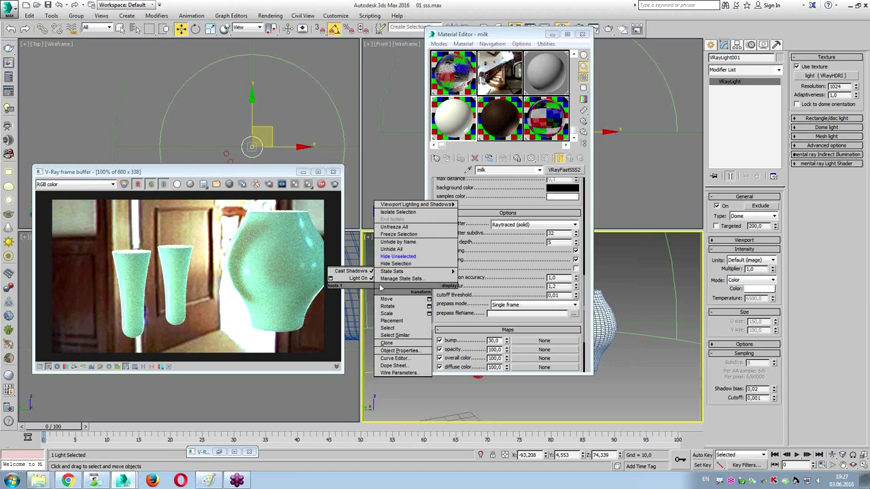
{"action": "left_click", "coordinate": [399, 254]}
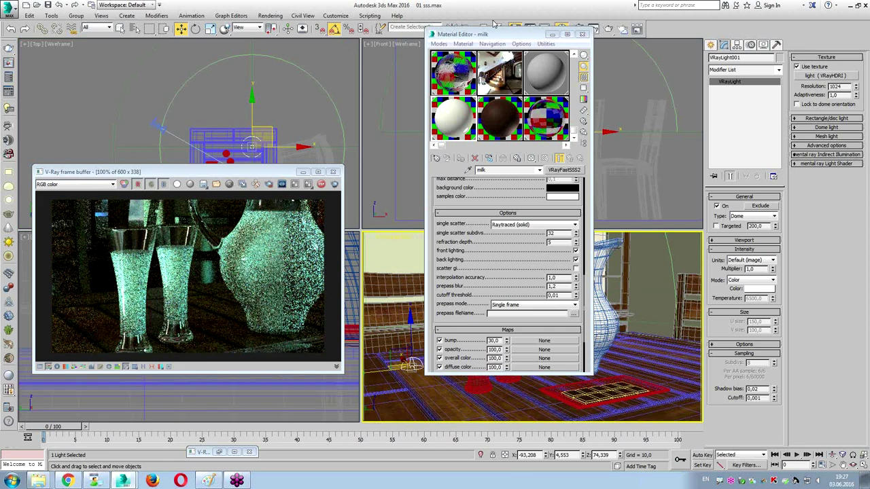
Close the interactive render and the Material Editor, and make a 1200 x 675 production render of the full scene from PhysCamera001
{"action": "left_click", "coordinate": [334, 172]}
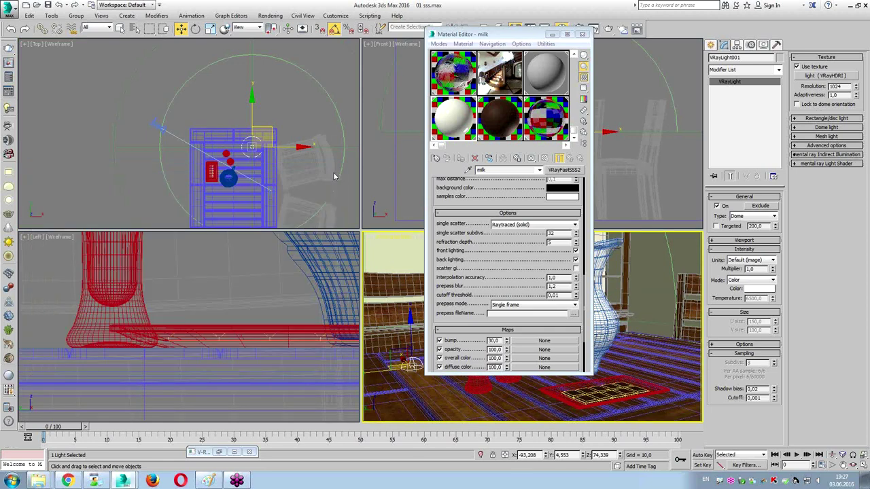
{"action": "left_click_drag", "start_coordinate": [520, 34], "coordinate": [122, 61]}
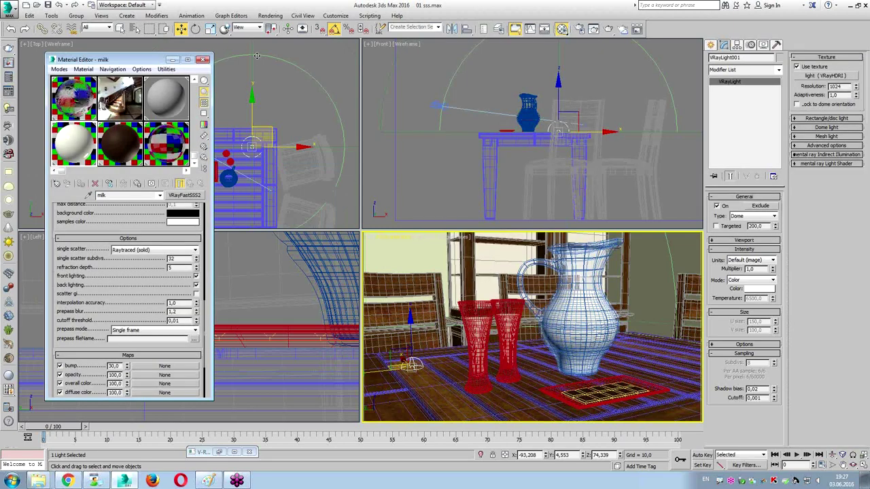
{"action": "left_click", "coordinate": [207, 55]}
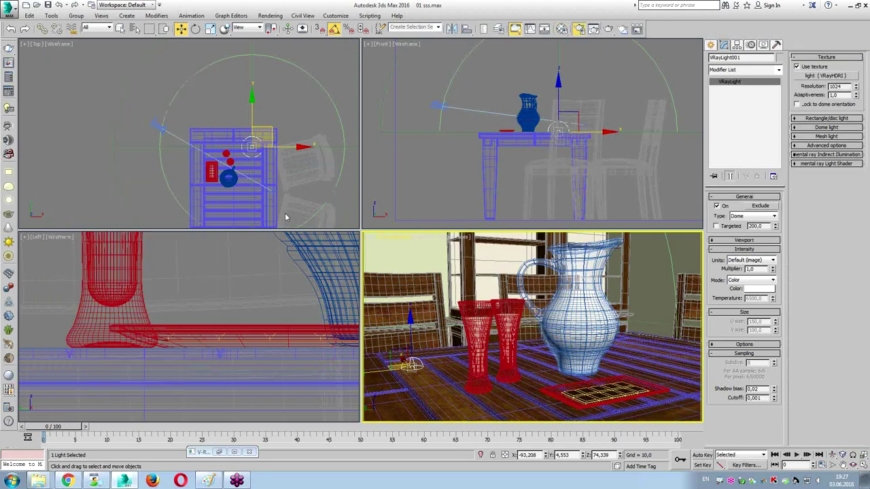
{"action": "key", "text": "F10"}
{"action": "left_click", "coordinate": [211, 51]}
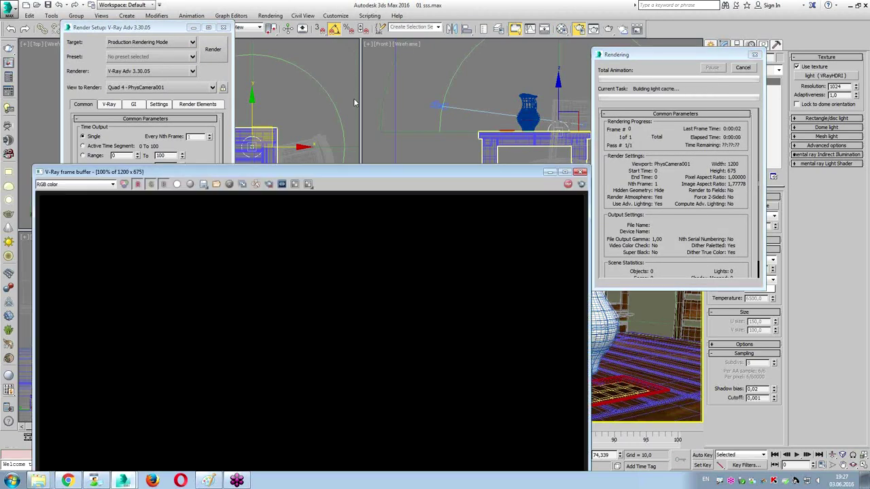
{"action": "left_click_drag", "start_coordinate": [455, 174], "coordinate": [477, 48]}
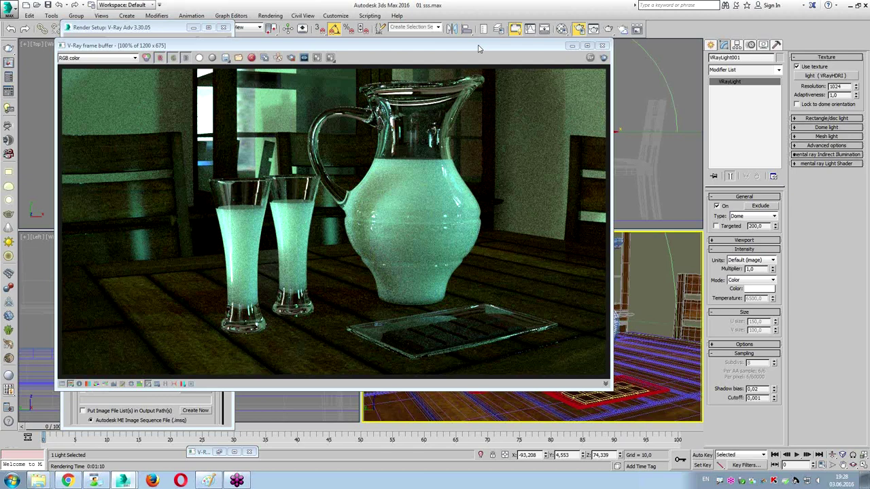
Close the finished render and the Render Setup window, selecting the chocolate bar on the table
{"action": "left_click", "coordinate": [602, 46]}
{"action": "left_click", "coordinate": [623, 387]}
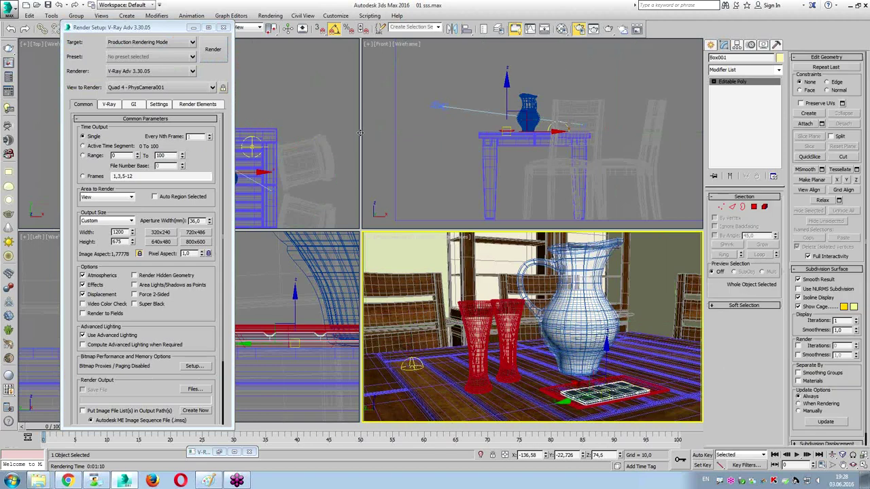
{"action": "left_click", "coordinate": [223, 27]}
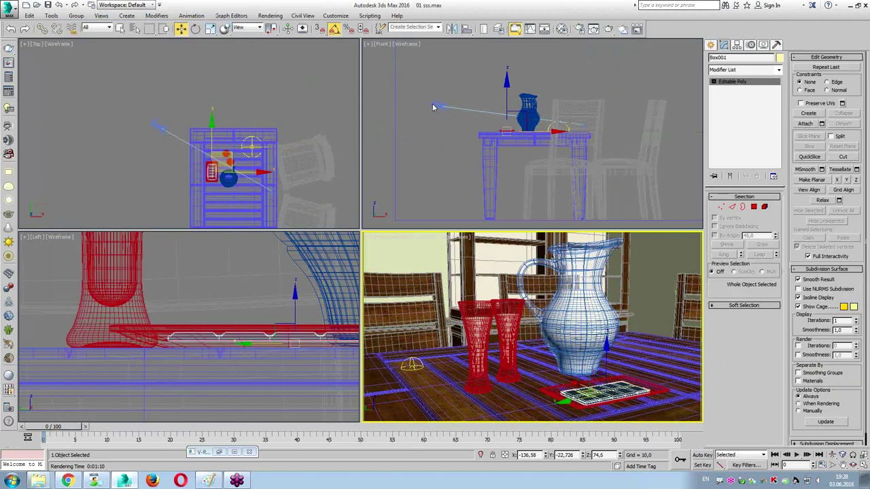
Copy PhysCamera001 in the Top view to a new position closer to the table
{"action": "left_click", "coordinate": [159, 129]}
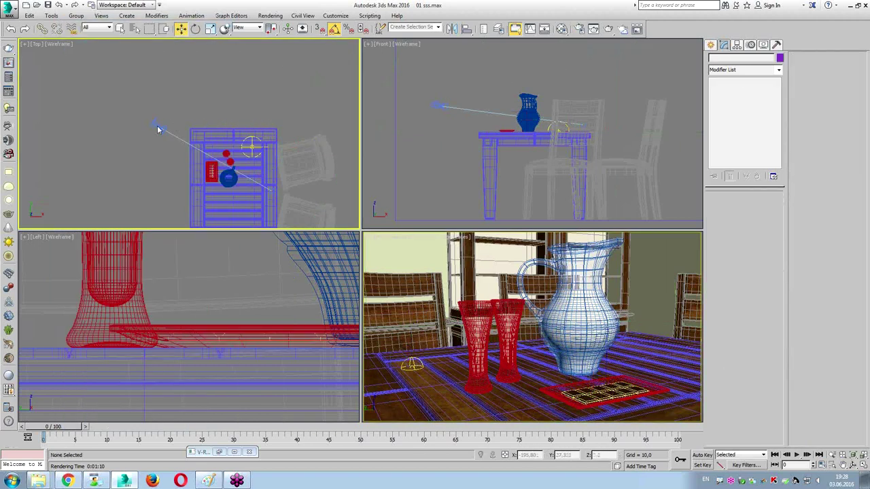
{"action": "left_click", "coordinate": [158, 128]}
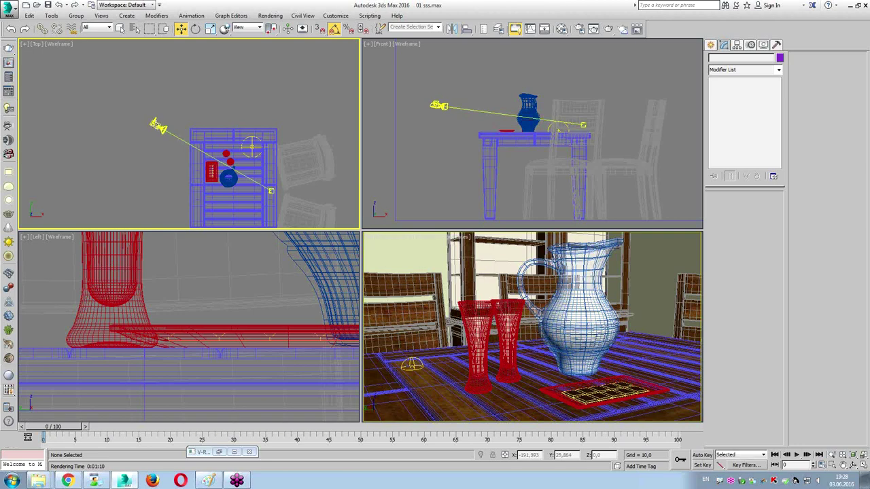
{"action": "left_click", "coordinate": [169, 132]}
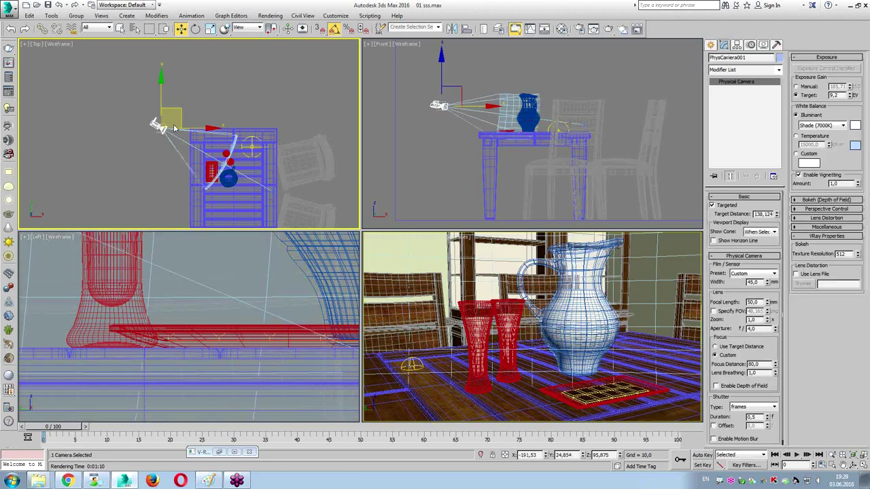
{"action": "left_click_drag", "start_coordinate": [182, 114], "coordinate": [210, 147], "text": "shift"}
{"action": "left_click", "coordinate": [443, 278]}
{"action": "left_click", "coordinate": [491, 294]}
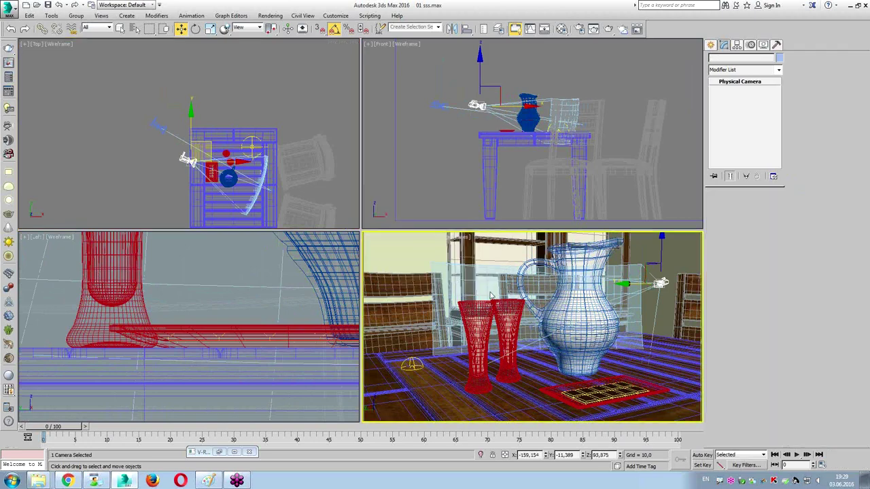
Look through the copied camera in a maximized viewport, and orbit and dolly it until the chocolate bar fills the frame
{"action": "key", "text": "alt+w"}
{"action": "key", "text": "c"}
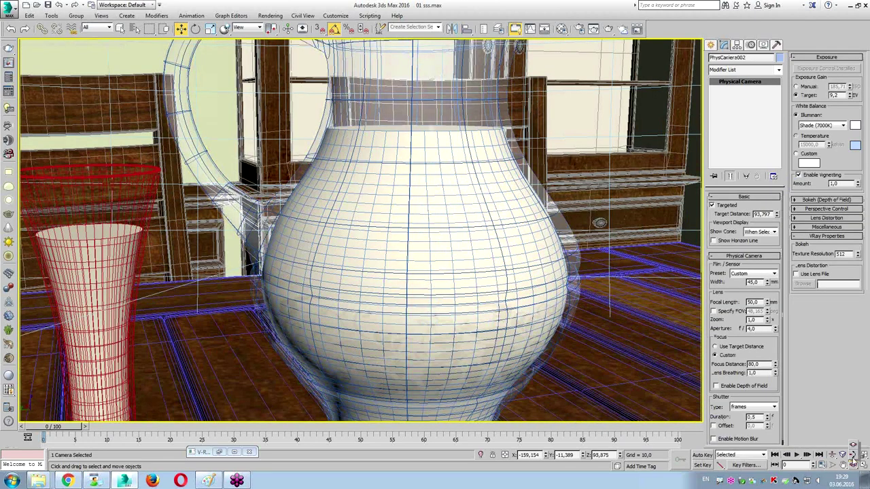
{"action": "left_click", "coordinate": [853, 465]}
{"action": "left_click_drag", "start_coordinate": [578, 414], "coordinate": [617, 326]}
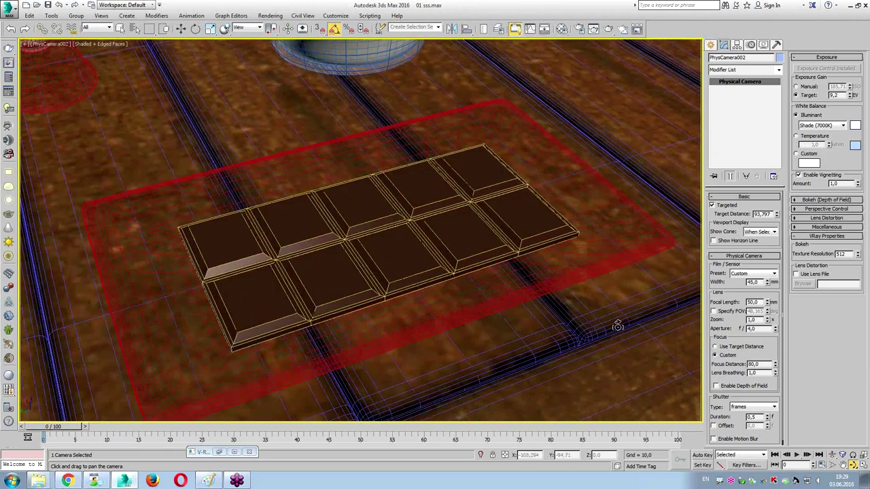
{"action": "left_click_drag", "start_coordinate": [578, 307], "coordinate": [615, 290]}
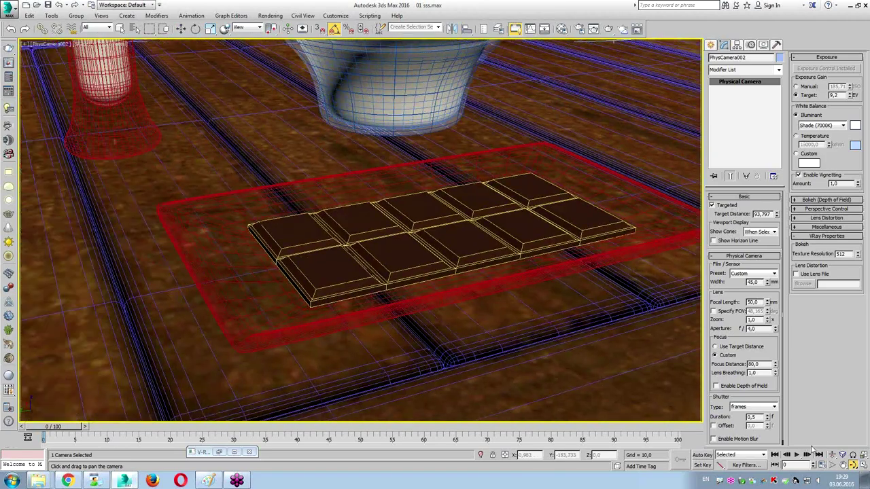
{"action": "left_click", "coordinate": [833, 455]}
{"action": "left_click_drag", "start_coordinate": [461, 243], "coordinate": [444, 232]}
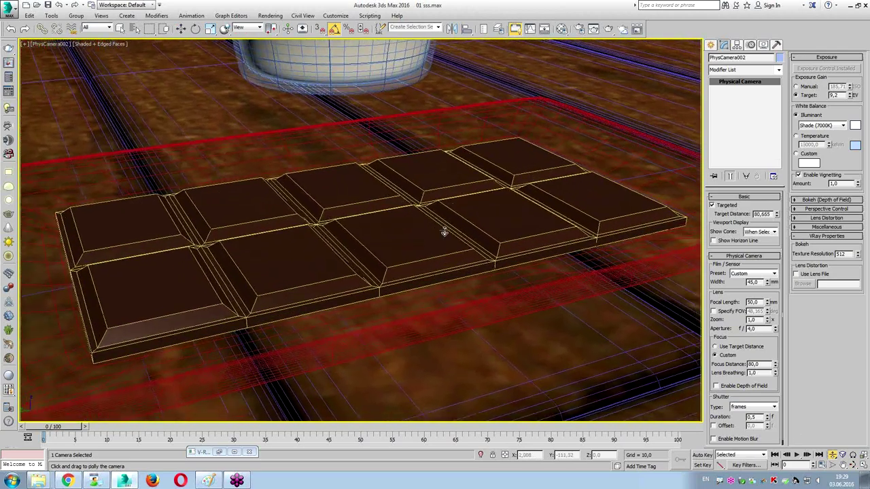
Hide everything except the chocolate bar and render it through PhysCamera002
{"action": "key", "text": "w"}
{"action": "left_click", "coordinate": [392, 181]}
{"action": "right_click", "coordinate": [356, 182]}
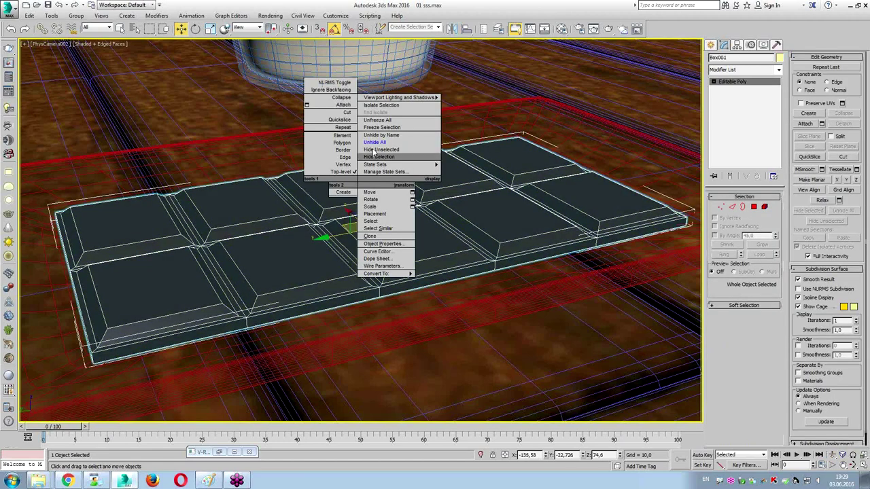
{"action": "left_click", "coordinate": [374, 149]}
{"action": "left_click", "coordinate": [620, 30]}
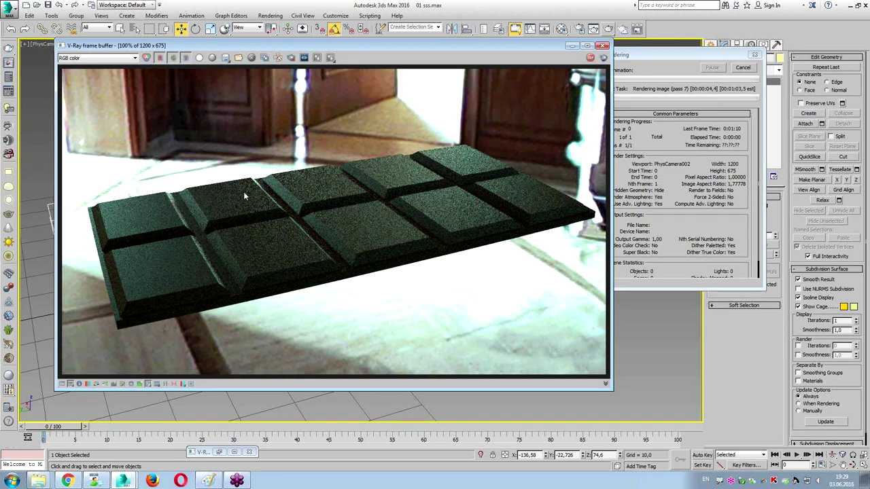
Examine the edges between the chocolate pieces up close in the running render, and stop and close it
{"action": "scroll", "coordinate": [290, 198], "scroll_direction": "up", "scroll_amount": 3}
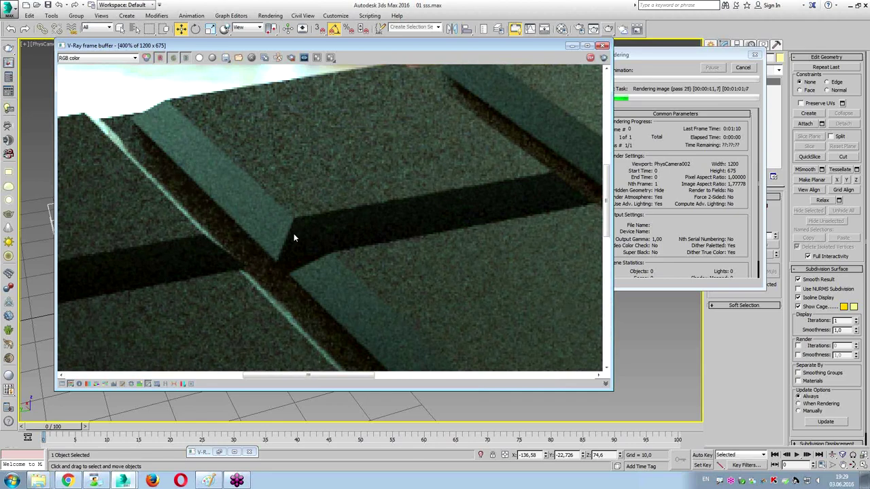
{"action": "scroll", "coordinate": [200, 307], "scroll_direction": "down", "scroll_amount": 5}
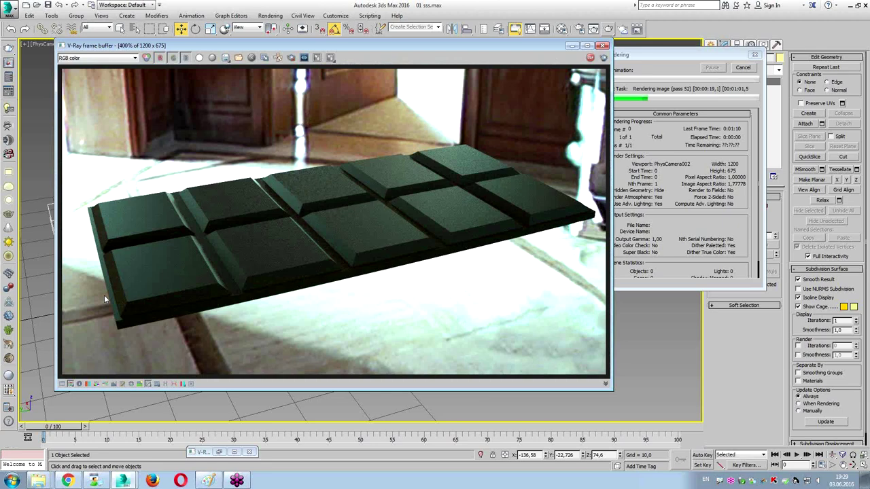
{"action": "left_click", "coordinate": [744, 68]}
{"action": "left_click", "coordinate": [603, 45]}
Open the chokolate material in the Material Editor and enable its bump map channel
{"action": "left_click", "coordinate": [562, 29]}
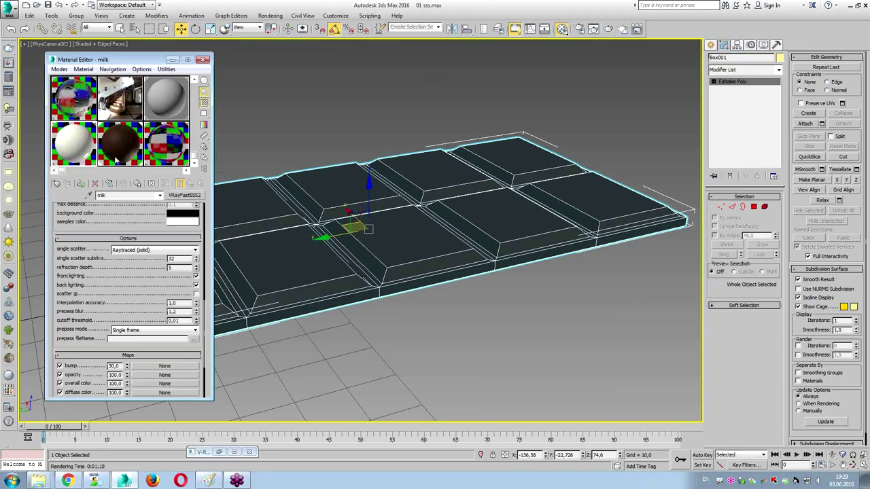
{"action": "left_click", "coordinate": [121, 146]}
{"action": "scroll", "coordinate": [68, 228], "scroll_direction": "up", "scroll_amount": 10}
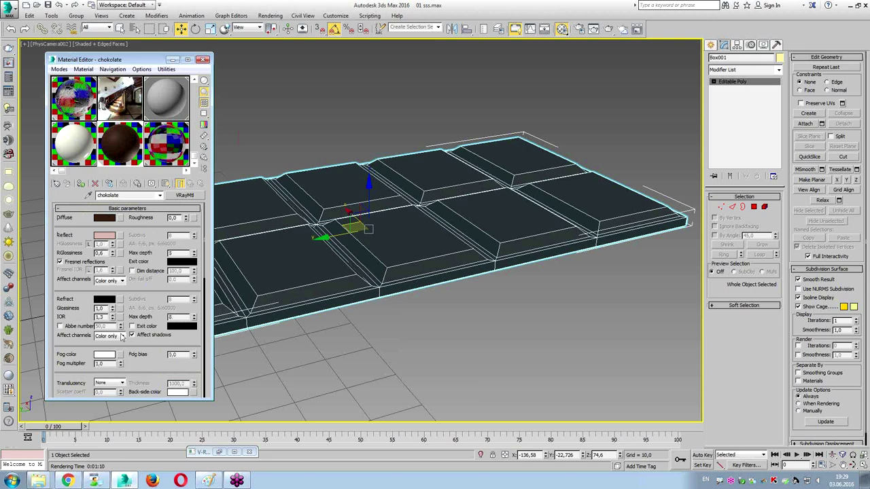
{"action": "scroll", "coordinate": [142, 369], "scroll_direction": "down", "scroll_amount": 10}
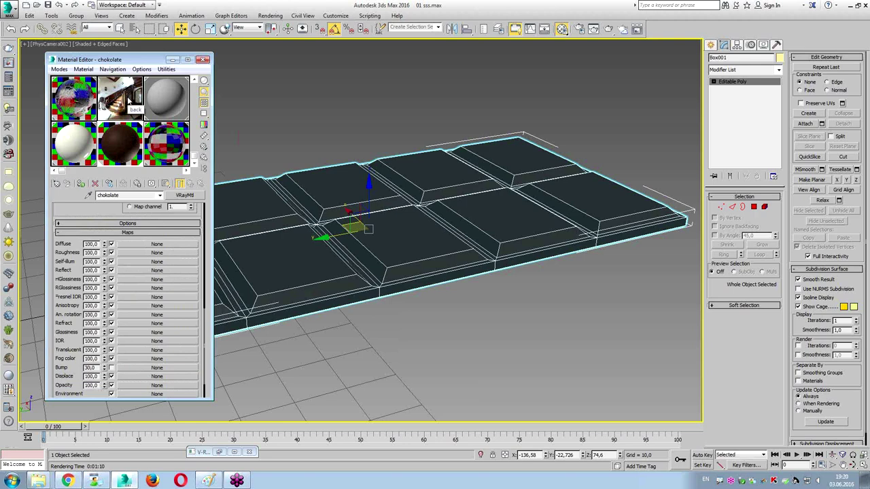
{"action": "left_click", "coordinate": [111, 368]}
Assign a VRayEdgesTex map to the bump channel of the chokolate material
{"action": "left_click", "coordinate": [157, 368]}
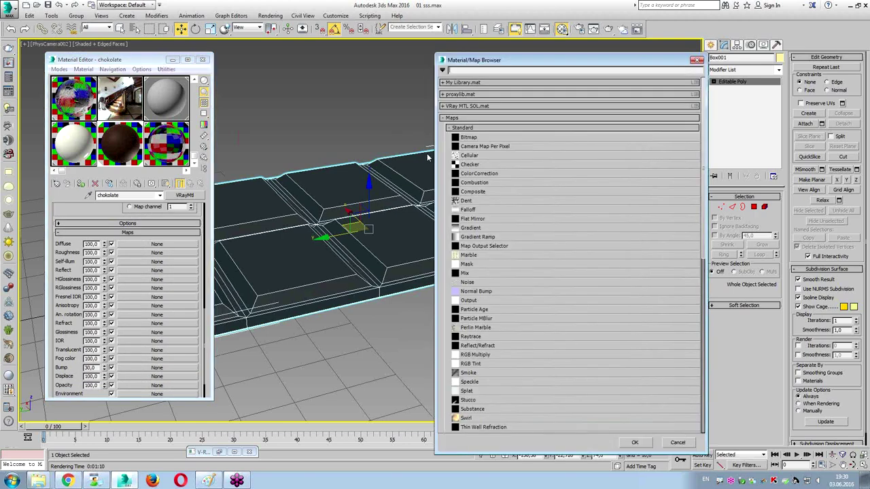
{"action": "left_click", "coordinate": [454, 128]}
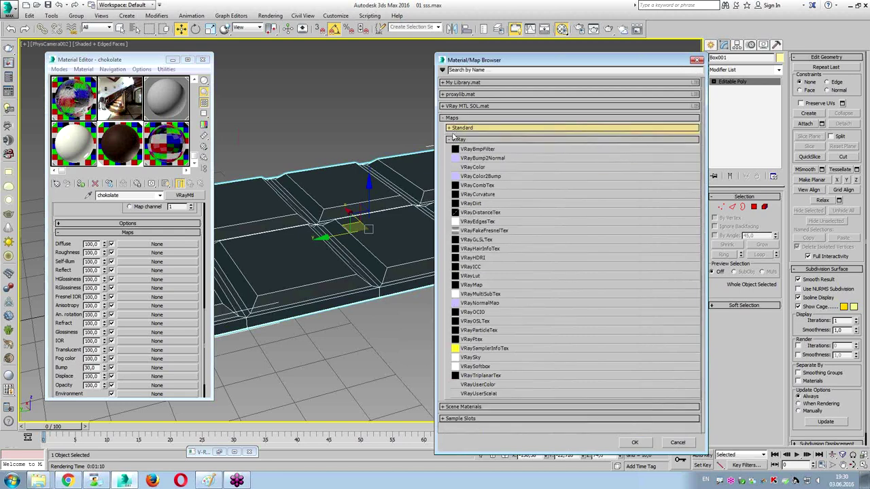
{"action": "left_click_drag", "start_coordinate": [498, 60], "coordinate": [392, 8]}
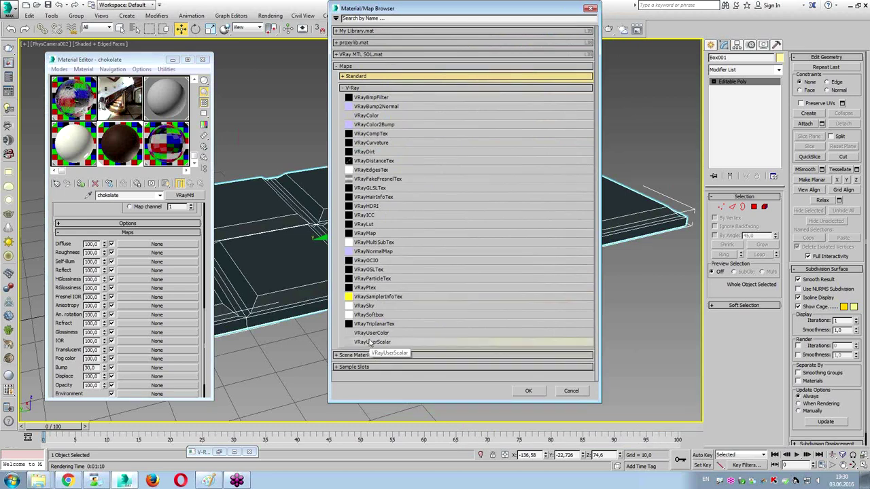
{"action": "left_click", "coordinate": [363, 88]}
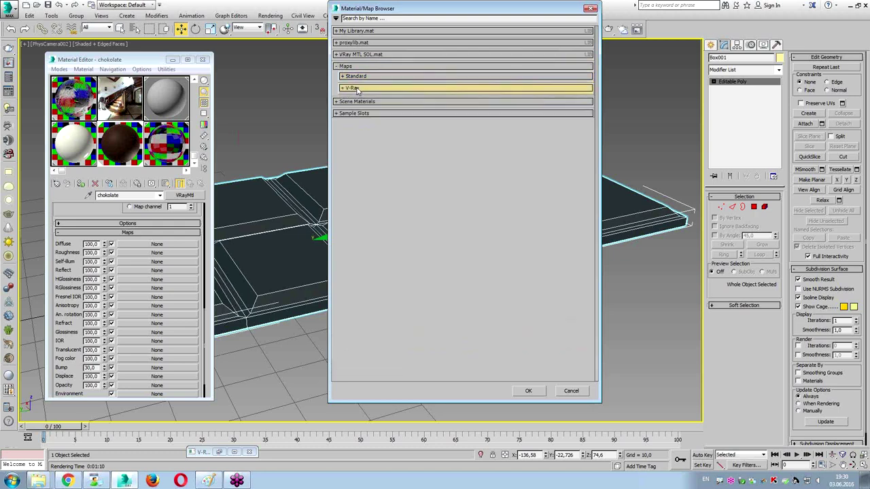
{"action": "left_click", "coordinate": [363, 88]}
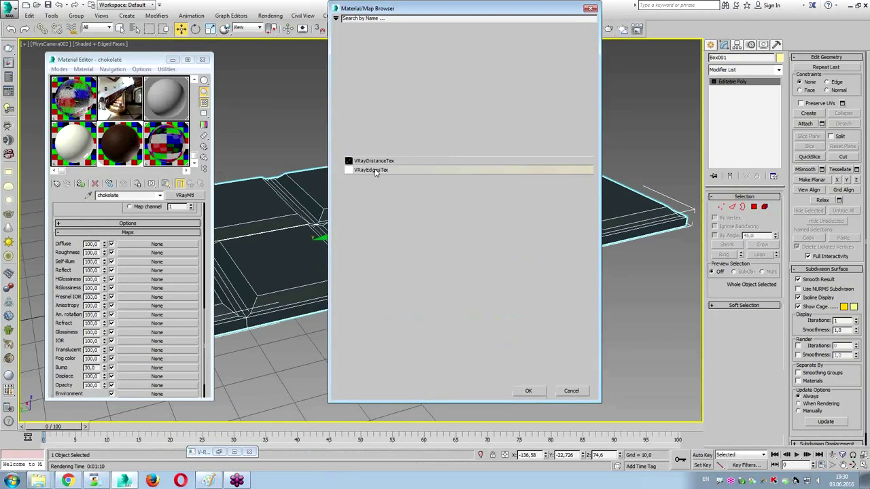
{"action": "double_click", "coordinate": [374, 169]}
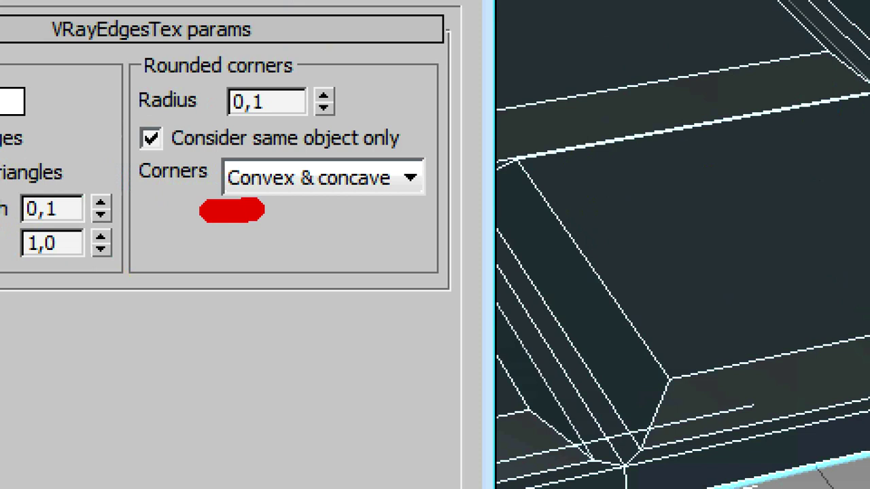
{"action": "left_click_drag", "start_coordinate": [254, 210], "coordinate": [440, 215]}
{"action": "mouse_move", "coordinate": [129, 28]}
{"action": "left_mouse_down"}
{"action": "mouse_move", "coordinate": [259, 33]}
{"action": "mouse_move", "coordinate": [453, 99]}
{"action": "mouse_move", "coordinate": [432, 246]}
{"action": "left_mouse_up"}
{"action": "mouse_move", "coordinate": [109, 25]}
{"action": "left_mouse_down"}
{"action": "mouse_move", "coordinate": [112, 228]}
{"action": "mouse_move", "coordinate": [221, 223]}
{"action": "left_mouse_up"}
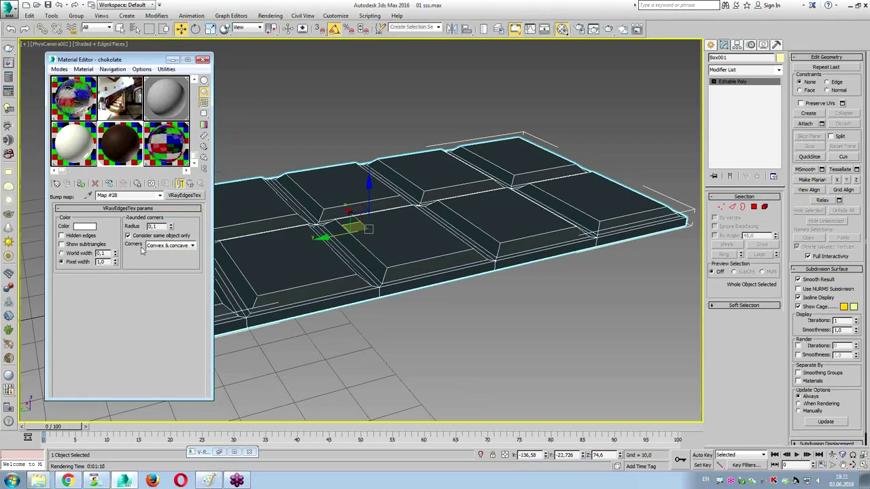
Set the VRayEdgesTex rounded-corner radius to 0,3 and keep the corners on Convex & concave
{"action": "double_click", "coordinate": [153, 227]}
{"action": "left_click", "coordinate": [175, 245]}
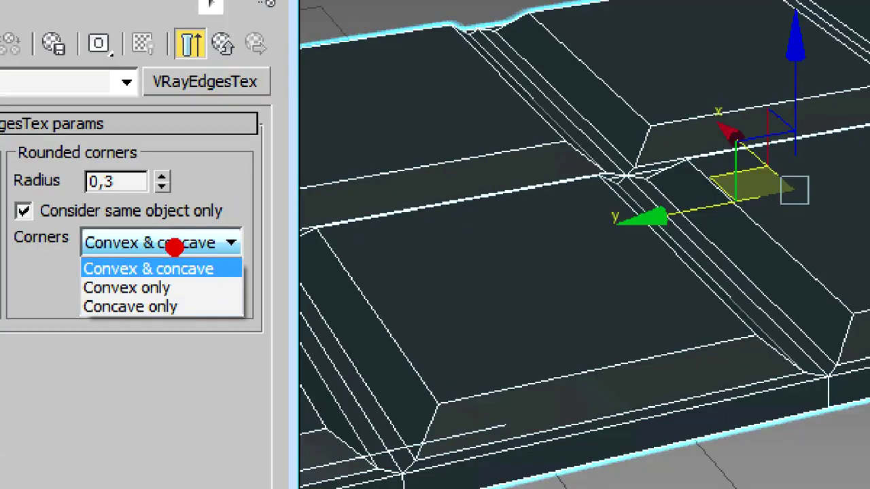
{"action": "left_click", "coordinate": [174, 246]}
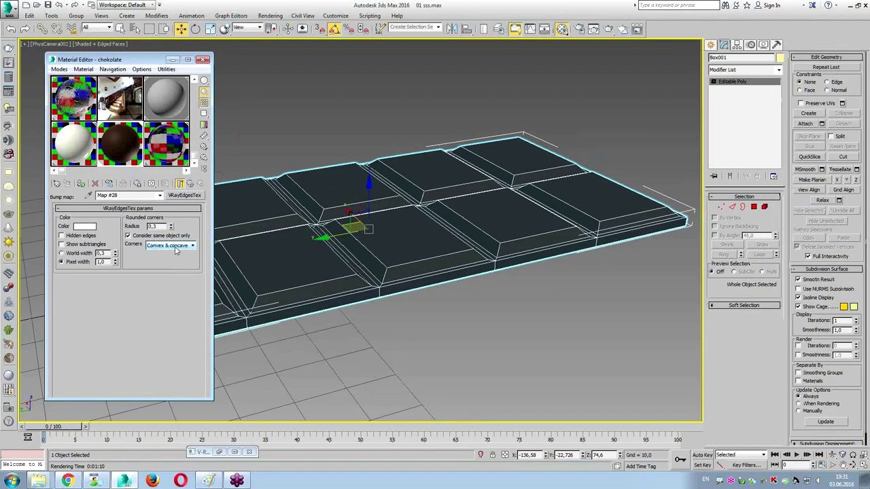
Deselect the bar, render it again, and examine the edges up close before stopping and closing the render
{"action": "left_click", "coordinate": [264, 102]}
{"action": "left_click", "coordinate": [609, 28]}
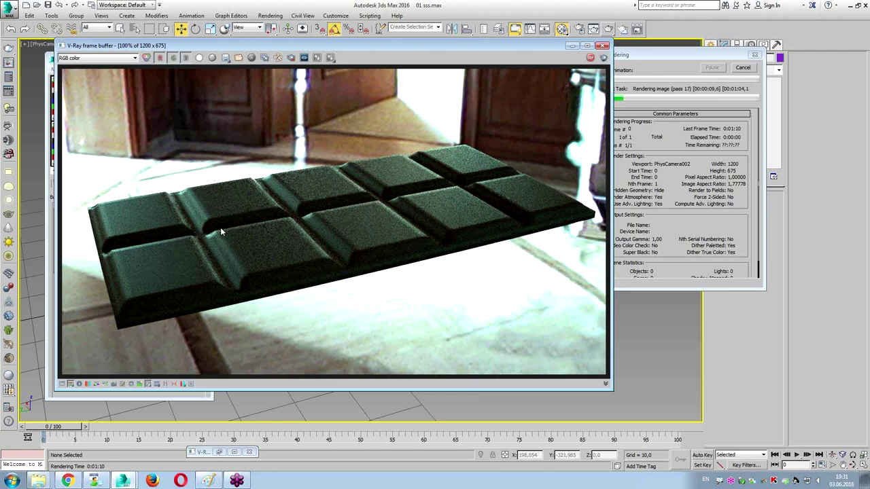
{"action": "scroll", "coordinate": [216, 230], "scroll_direction": "up", "scroll_amount": 4}
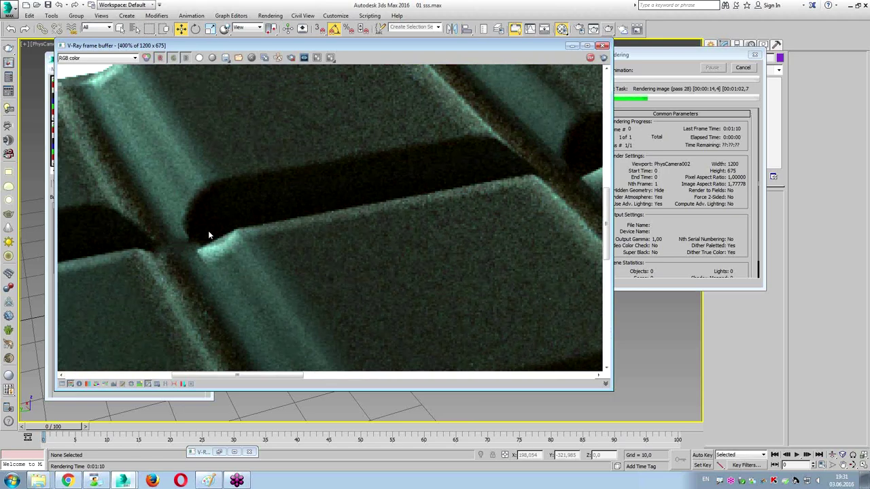
{"action": "middle_click_drag", "start_coordinate": [397, 220], "coordinate": [156, 260]}
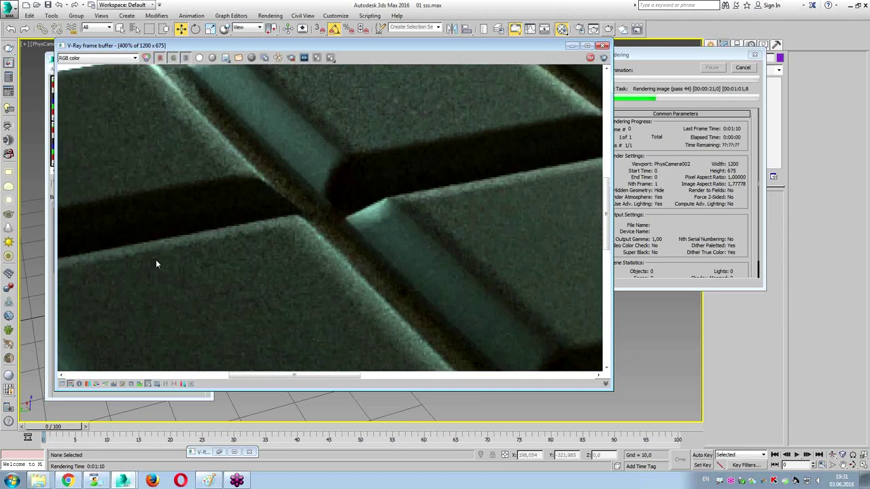
{"action": "scroll", "coordinate": [188, 227], "scroll_direction": "down", "scroll_amount": 1}
{"action": "scroll", "coordinate": [190, 224], "scroll_direction": "down", "scroll_amount": 1}
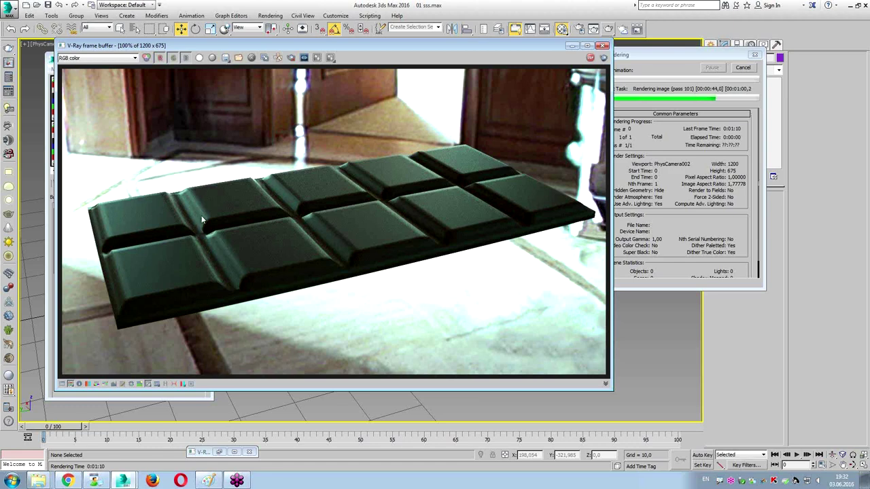
{"action": "left_click", "coordinate": [743, 67]}
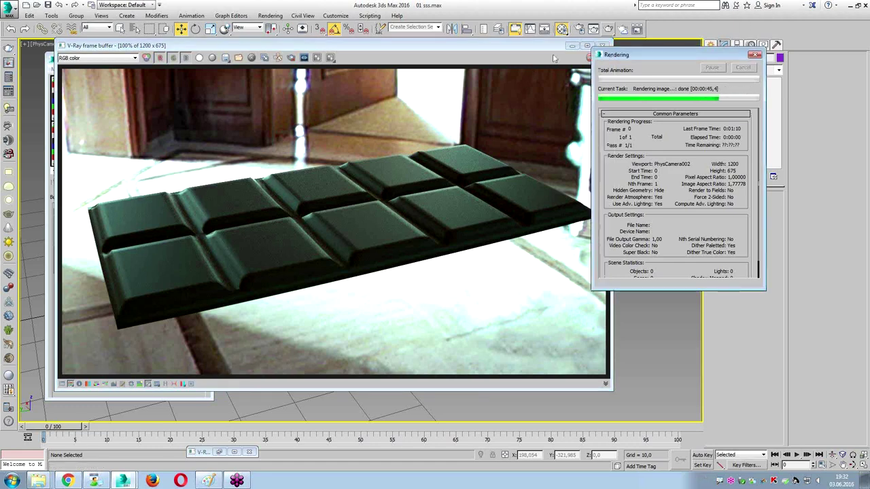
{"action": "left_click", "coordinate": [602, 45]}
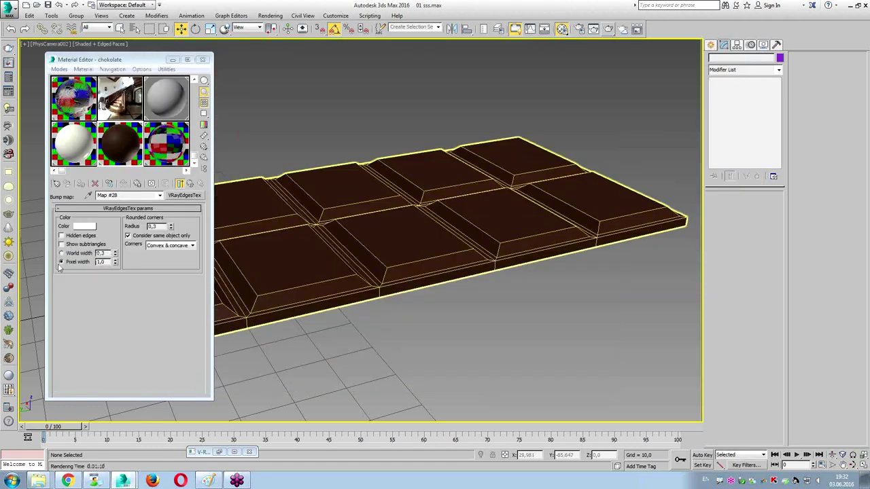
Reduce the VRayEdgesTex rounded-corner radius to 0,2 and switch to the milk material
{"action": "double_click", "coordinate": [154, 226]}
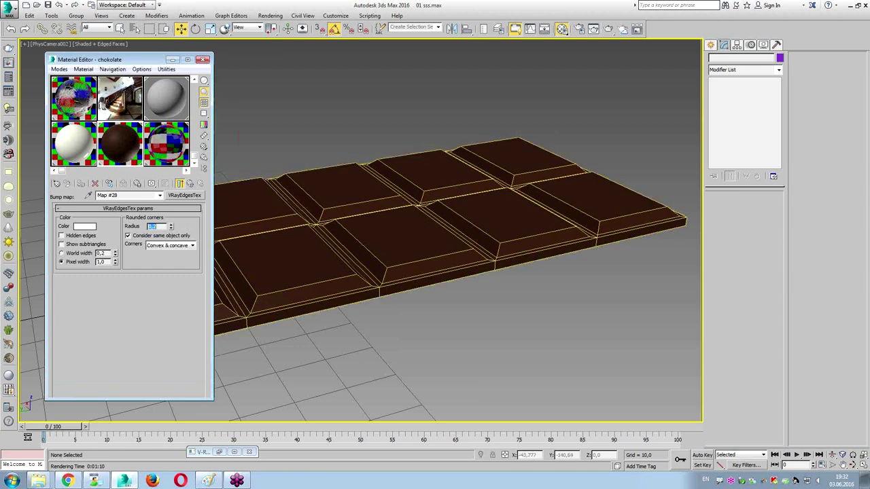
{"action": "type", "text": "0,2"}
{"action": "key", "text": "Return"}
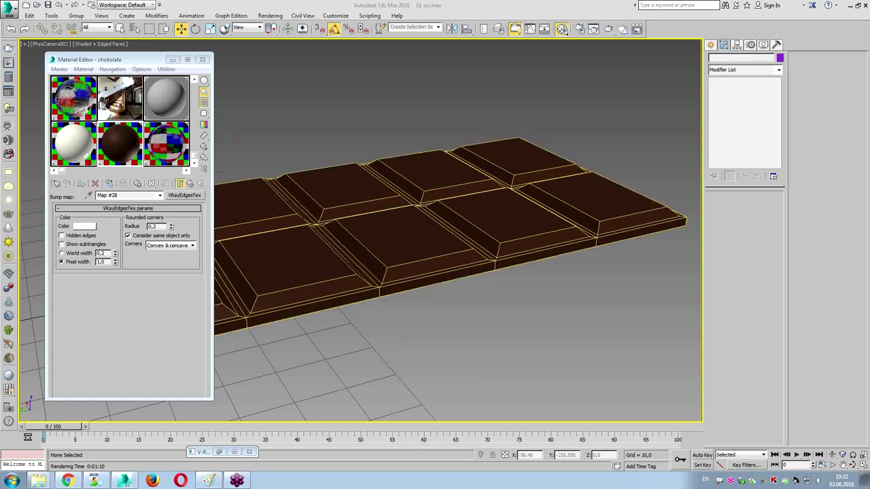
{"action": "left_click", "coordinate": [75, 145]}
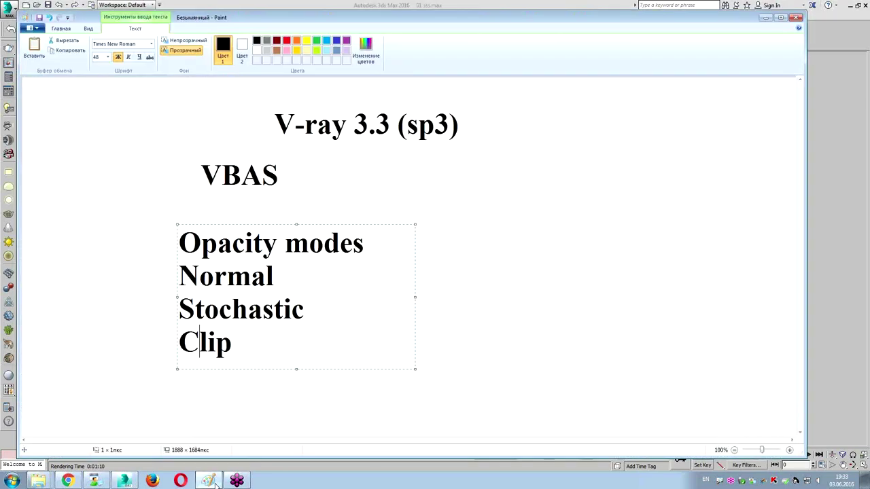
Switch to Paint and start a new text box beside the Opacity modes list
{"action": "left_click", "coordinate": [208, 481]}
{"action": "left_click", "coordinate": [513, 231]}
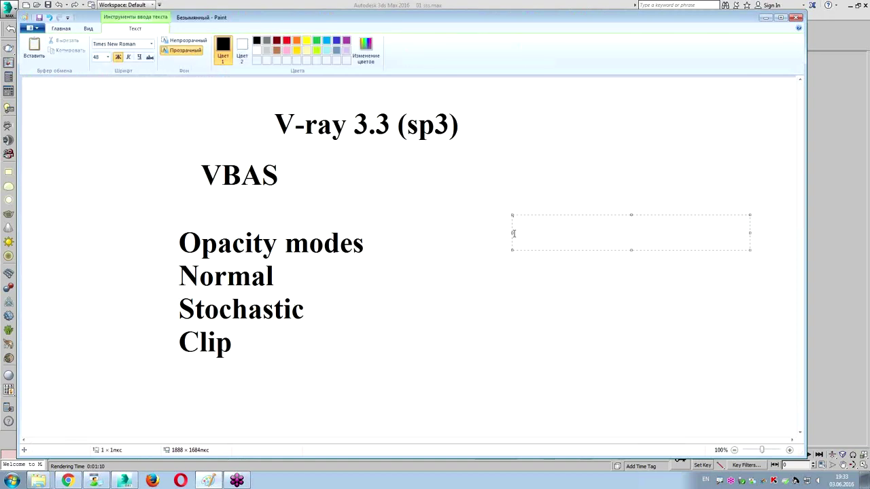
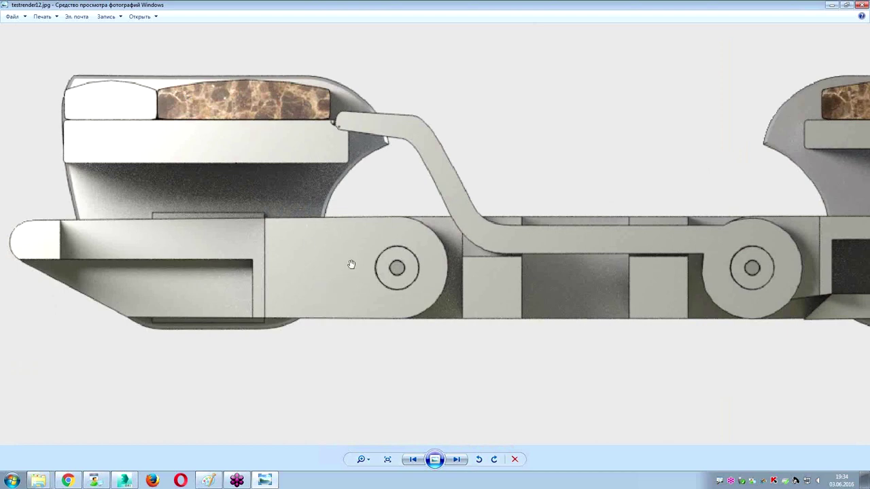
Examine the cross-section in testrender12.jpg, compare it with the full model in testrender11.jpg, and close the image viewer
{"action": "scroll", "coordinate": [351, 264], "scroll_direction": "down", "scroll_amount": 2}
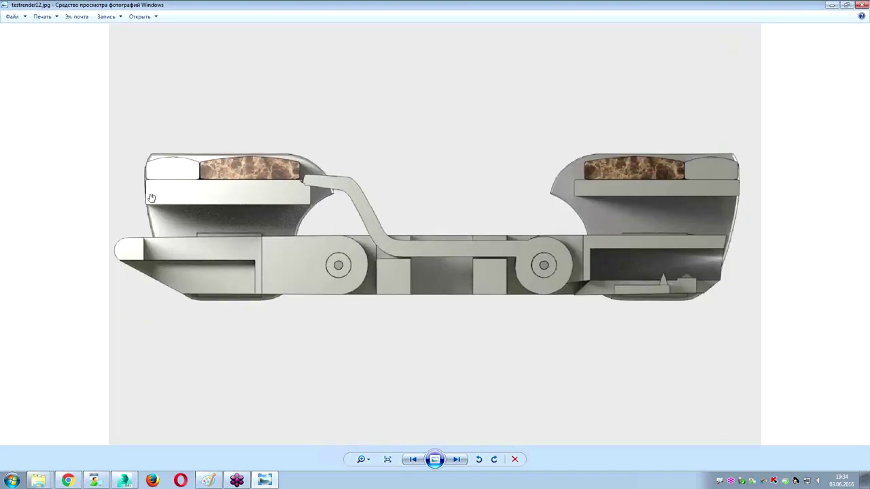
{"action": "left_click_drag", "start_coordinate": [156, 204], "coordinate": [175, 188]}
{"action": "left_click_drag", "start_coordinate": [178, 204], "coordinate": [214, 190]}
{"action": "mouse_move", "coordinate": [222, 201]}
{"action": "left_mouse_down"}
{"action": "mouse_move", "coordinate": [246, 183]}
{"action": "mouse_move", "coordinate": [267, 185]}
{"action": "left_mouse_up"}
{"action": "left_click_drag", "start_coordinate": [269, 201], "coordinate": [290, 179]}
{"action": "left_click_drag", "start_coordinate": [292, 202], "coordinate": [307, 180]}
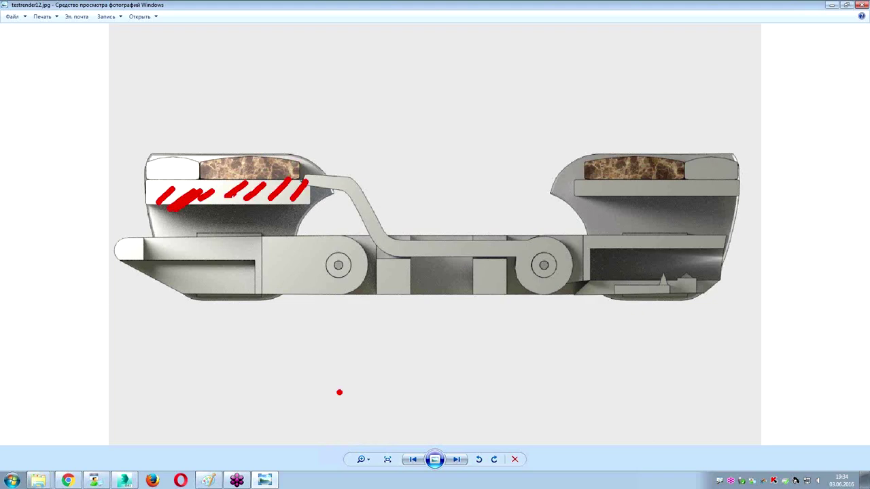
{"action": "left_click_drag", "start_coordinate": [195, 207], "coordinate": [231, 195]}
{"action": "key", "text": "Escape"}
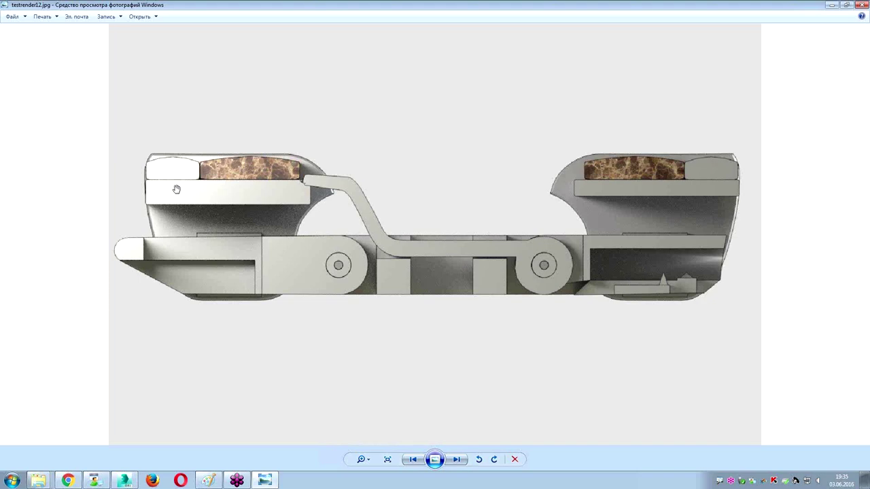
{"action": "scroll", "coordinate": [176, 189], "scroll_direction": "down", "scroll_amount": 4}
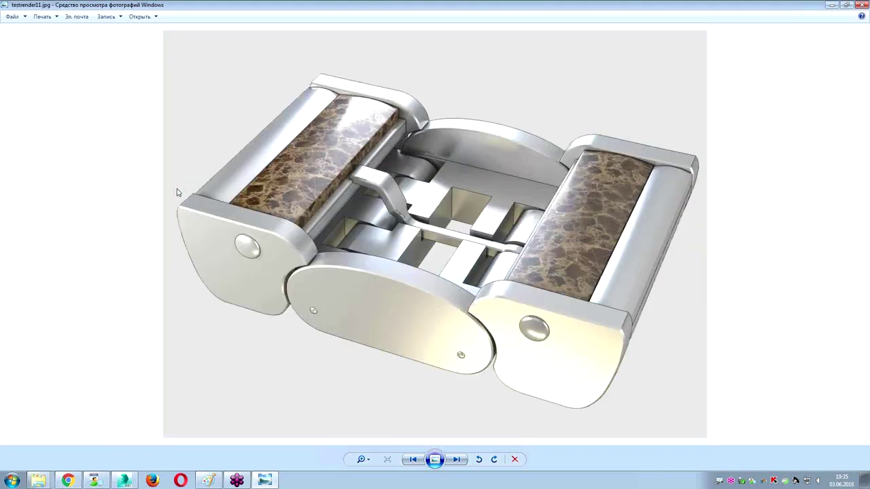
{"action": "scroll", "coordinate": [176, 193], "scroll_direction": "down", "scroll_amount": 2}
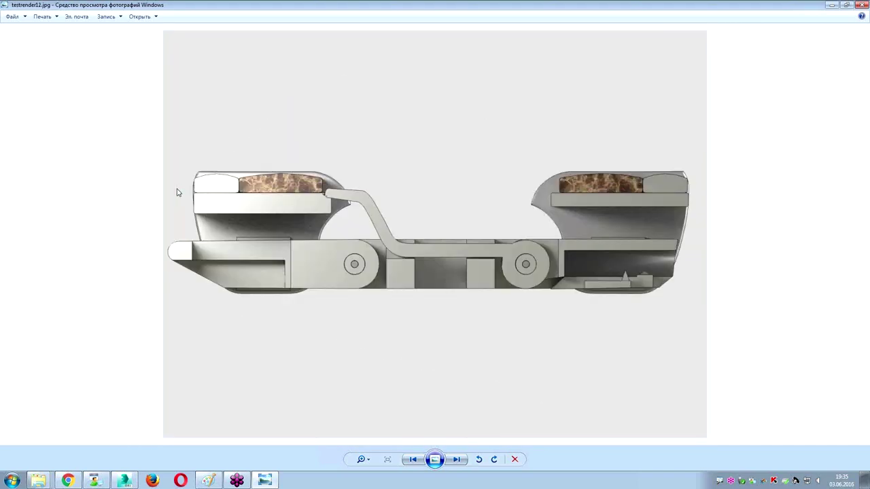
{"action": "left_click", "coordinate": [861, 4]}
Close the Material Editor and bring up the V-Ray geometry types for object creation
{"action": "left_click", "coordinate": [765, 18]}
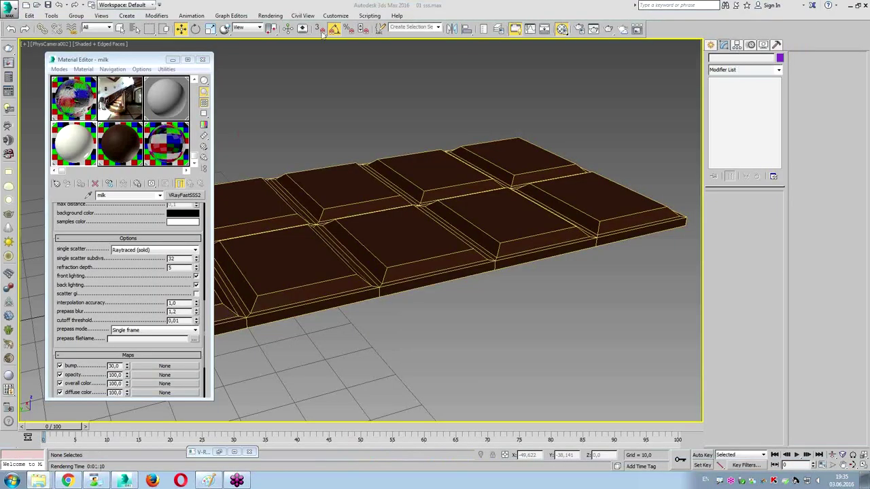
{"action": "left_click", "coordinate": [202, 61]}
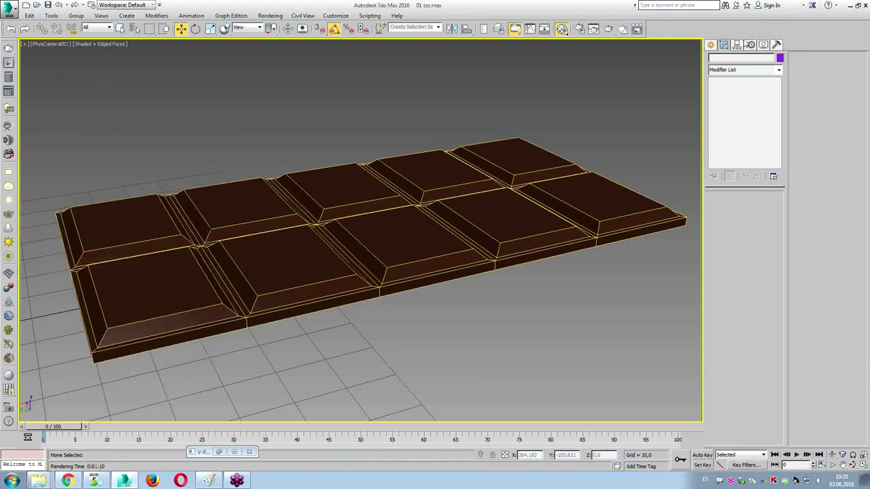
{"action": "left_click", "coordinate": [712, 45]}
{"action": "left_click", "coordinate": [714, 60]}
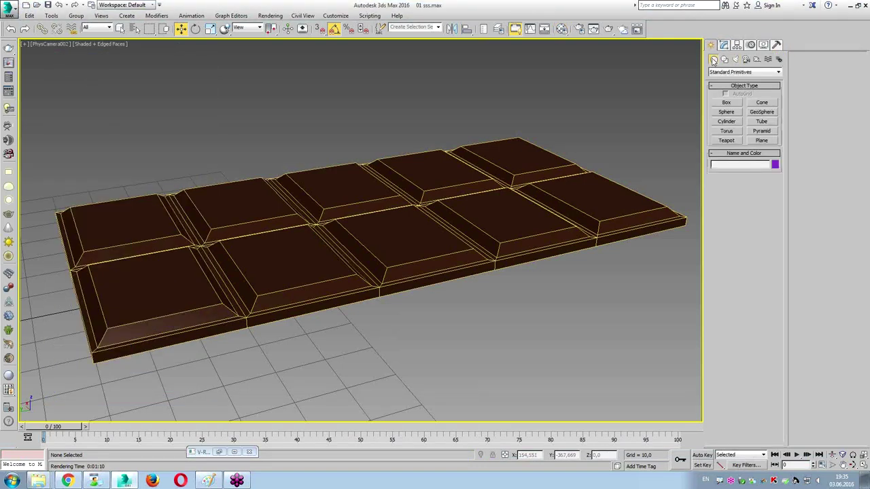
{"action": "left_click", "coordinate": [722, 72]}
{"action": "left_click", "coordinate": [726, 169]}
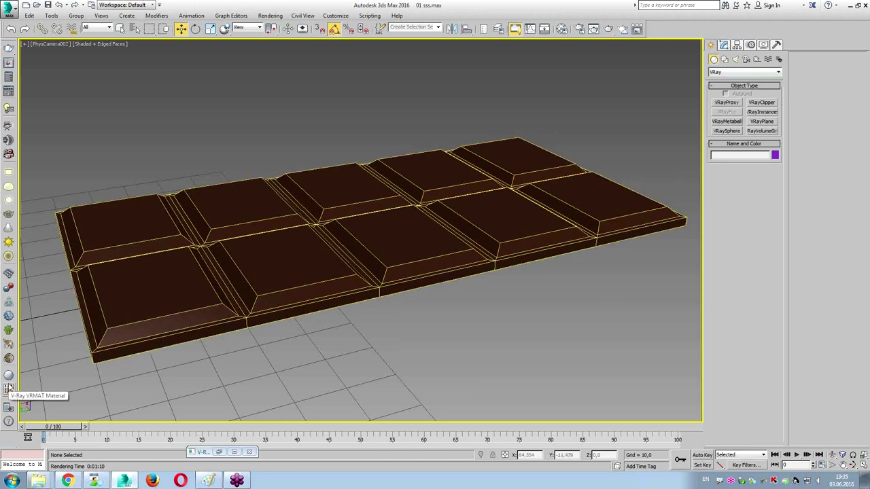
{"action": "left_click", "coordinate": [724, 72]}
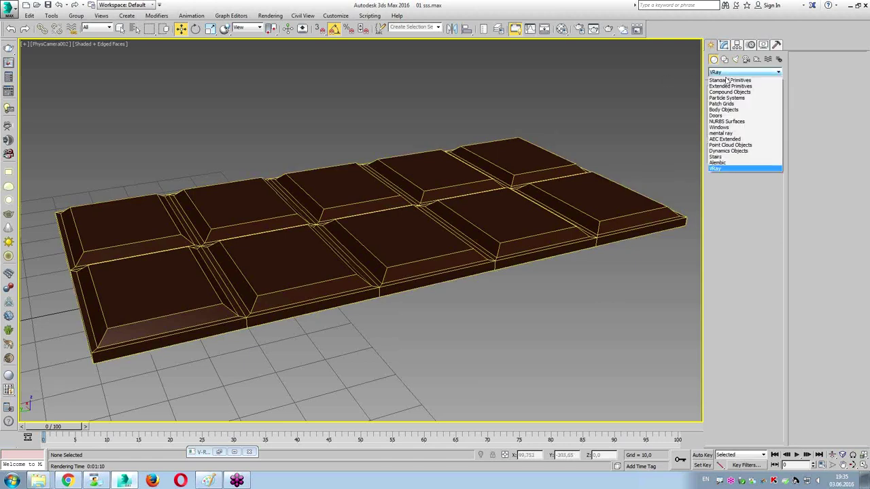
{"action": "left_click", "coordinate": [719, 169]}
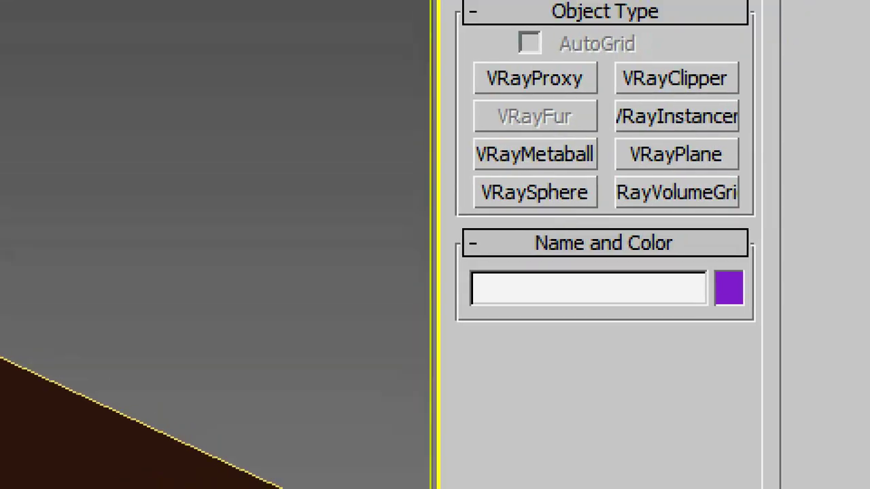
{"action": "mouse_move", "coordinate": [604, 108]}
{"action": "left_mouse_down"}
{"action": "mouse_move", "coordinate": [773, 121]}
{"action": "mouse_move", "coordinate": [776, 53]}
{"action": "mouse_move", "coordinate": [742, 45]}
{"action": "mouse_move", "coordinate": [586, 112]}
{"action": "left_mouse_up"}
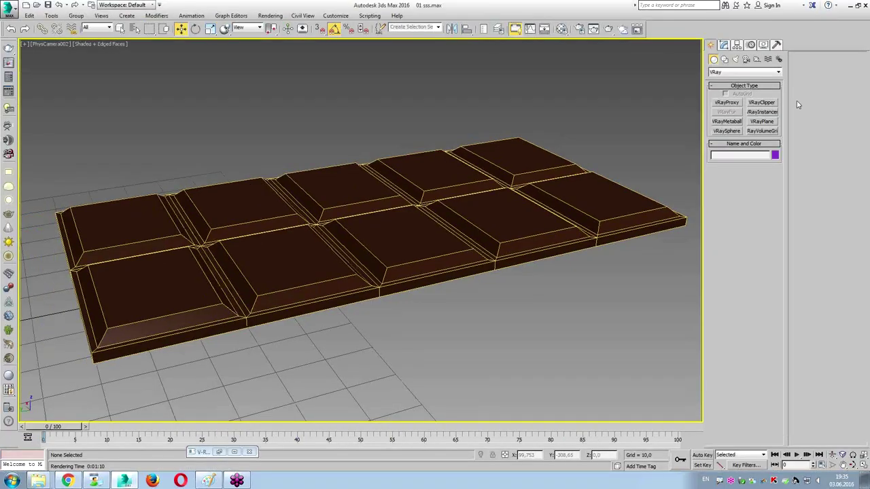
Create a VRayClipper plane in the Front view, drawn over the chocolate bar
{"action": "left_click", "coordinate": [761, 102]}
{"action": "key", "text": "alt+w"}
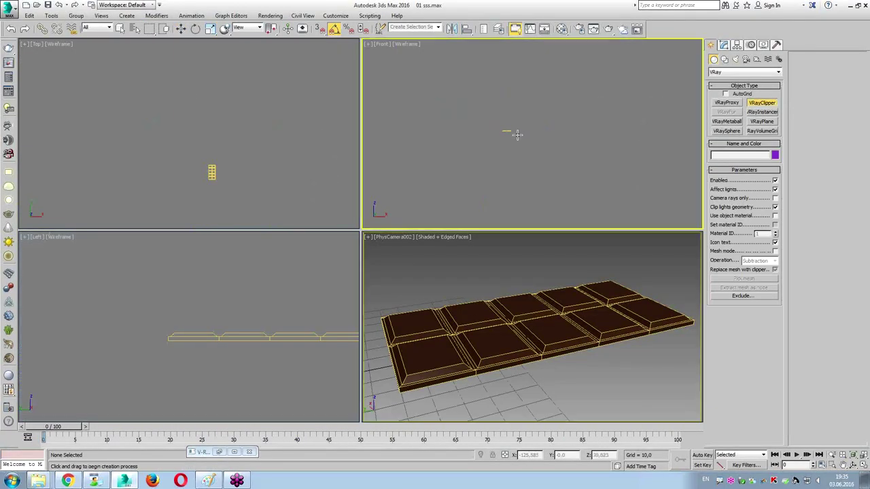
{"action": "key", "text": "ctrl+shift+z"}
{"action": "scroll", "coordinate": [451, 113], "scroll_direction": "down", "scroll_amount": 2}
{"action": "left_click_drag", "start_coordinate": [442, 91], "coordinate": [514, 143]}
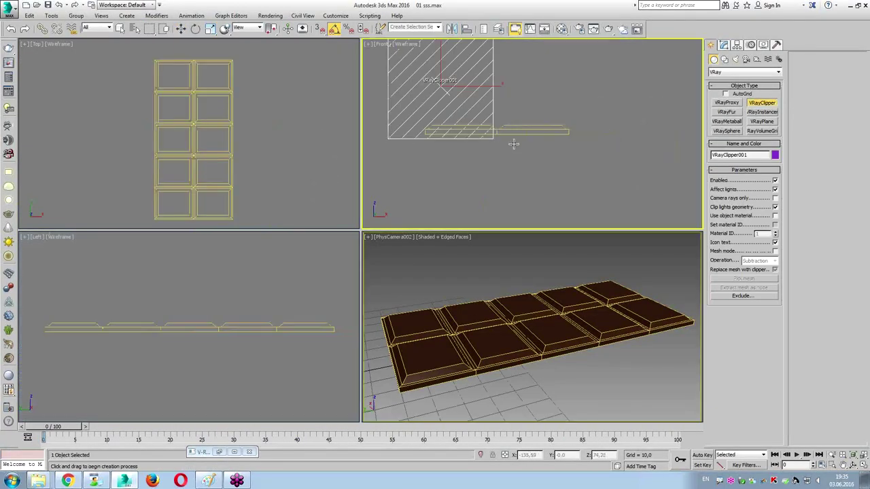
Move the clipper plane onto the middle of the bar and return to the maximized camera view ready for rotation
{"action": "key", "text": "w"}
{"action": "left_click_drag", "start_coordinate": [462, 79], "coordinate": [513, 122]}
{"action": "scroll", "coordinate": [197, 169], "scroll_direction": "down", "scroll_amount": 10}
{"action": "left_click_drag", "start_coordinate": [200, 108], "coordinate": [205, 138]}
{"action": "right_click", "coordinate": [388, 303]}
{"action": "key", "text": "alt+w"}
{"action": "key", "text": "e"}
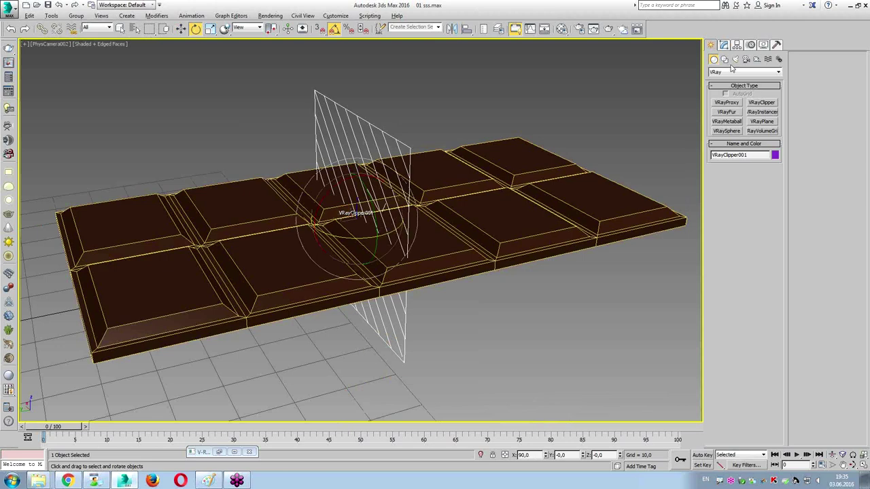
Show the clipper's parameters and inspect its Exclude/Include object list
{"action": "left_click", "coordinate": [724, 45]}
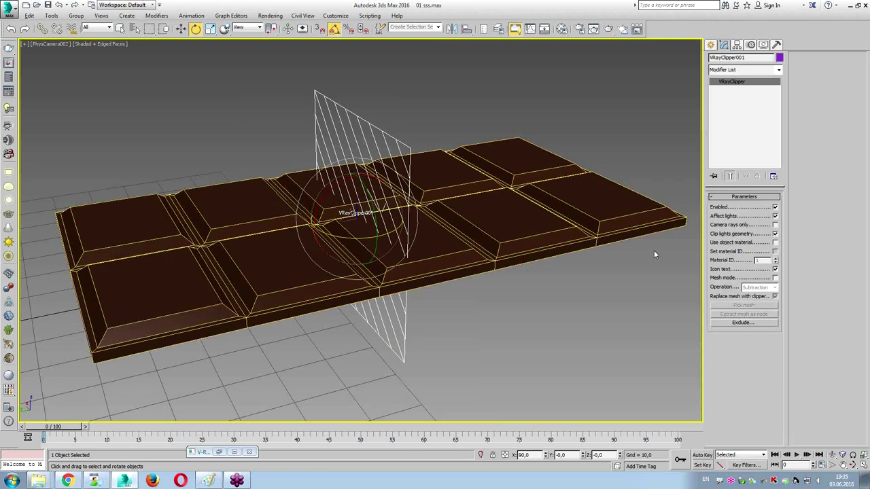
{"action": "left_click", "coordinate": [728, 323]}
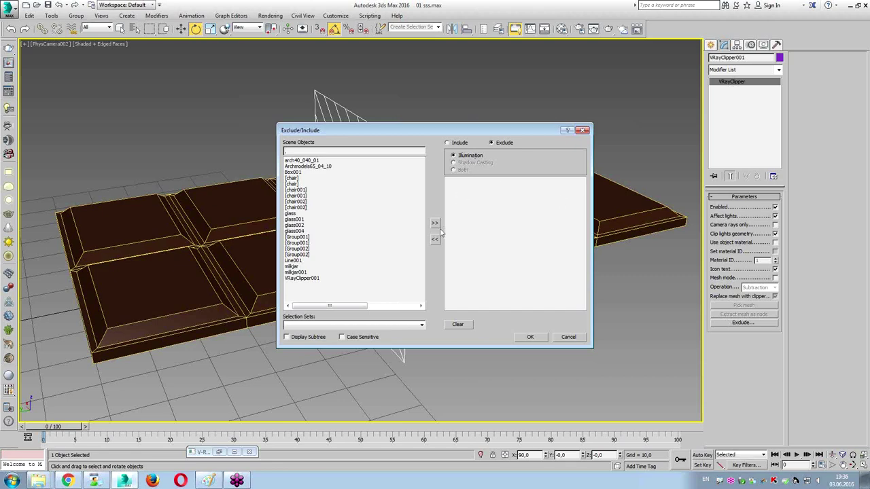
{"action": "left_click", "coordinate": [530, 338]}
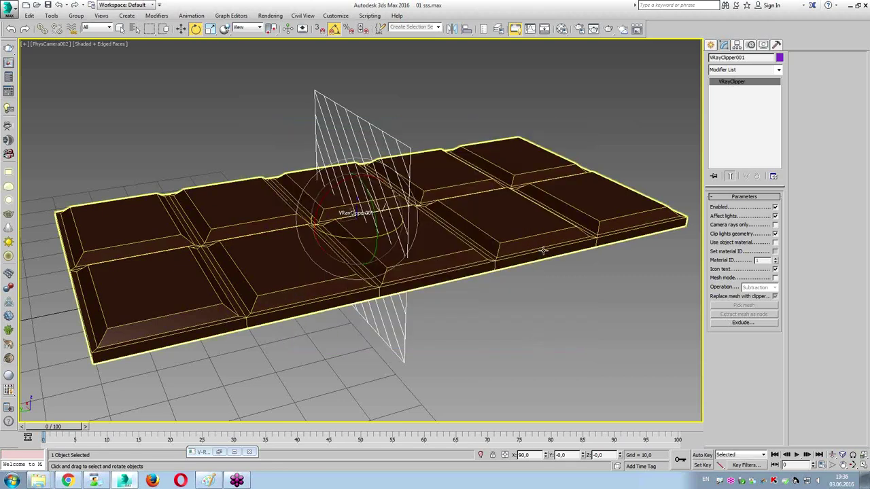
Reselect the clipper after checking the bar, and set the clipper's object list to Include mode
{"action": "left_click", "coordinate": [571, 197]}
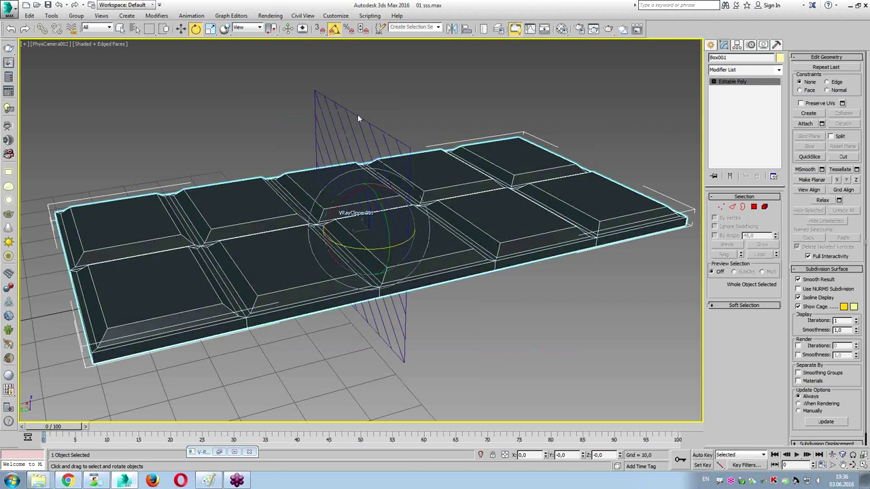
{"action": "left_click", "coordinate": [357, 119]}
{"action": "left_click", "coordinate": [339, 122]}
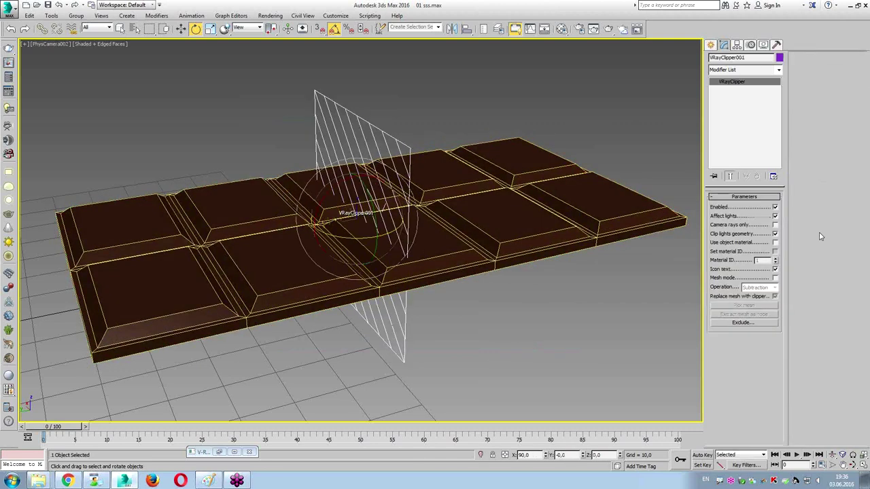
{"action": "left_click", "coordinate": [743, 323]}
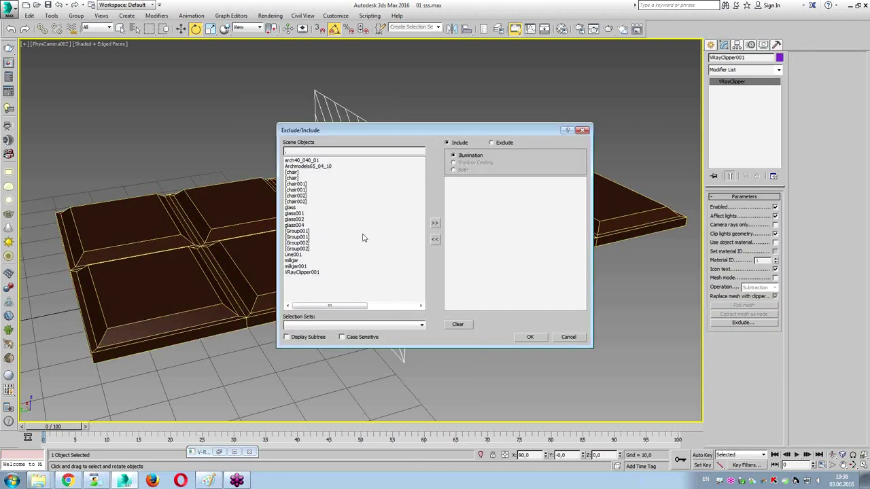
{"action": "left_click", "coordinate": [529, 337]}
Test-render the bar cut by the clipper, stopping the render early and closing the frame buffer
{"action": "left_click", "coordinate": [609, 31]}
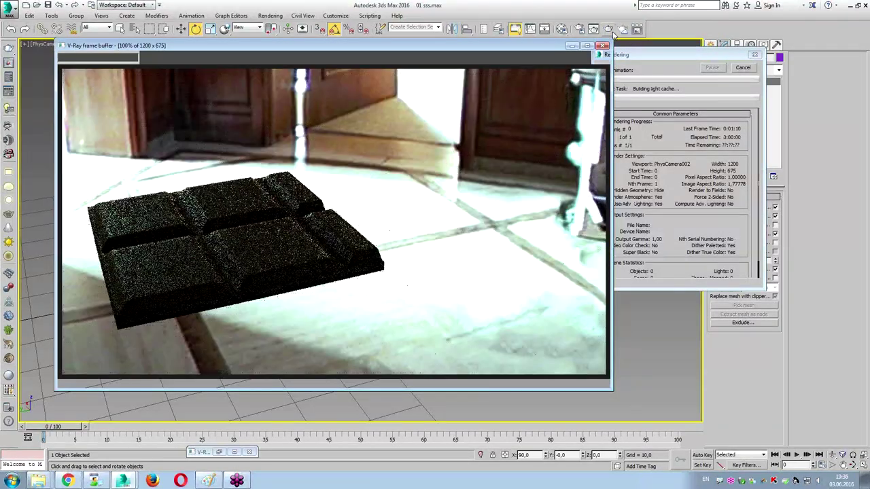
{"action": "left_click", "coordinate": [743, 68]}
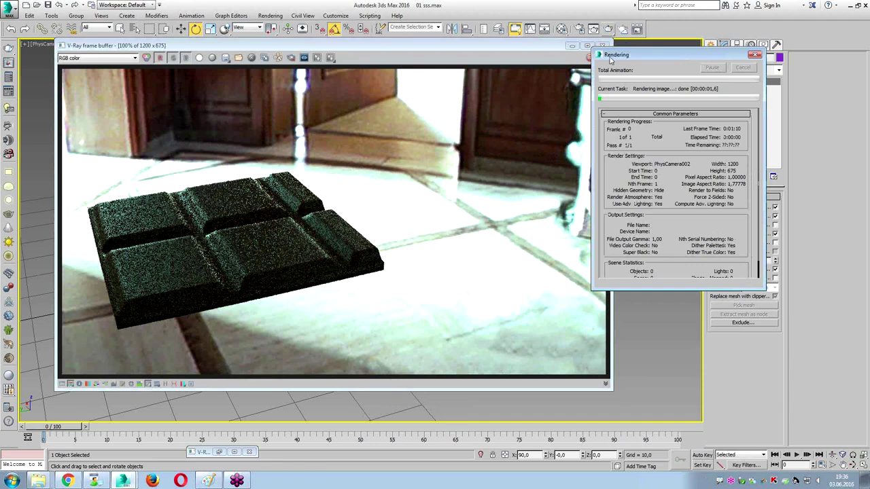
{"action": "left_click", "coordinate": [602, 46]}
Rotate the clipper to -165° about Z and test-render the bar's opposite half
{"action": "left_click_drag", "start_coordinate": [343, 233], "coordinate": [431, 246]}
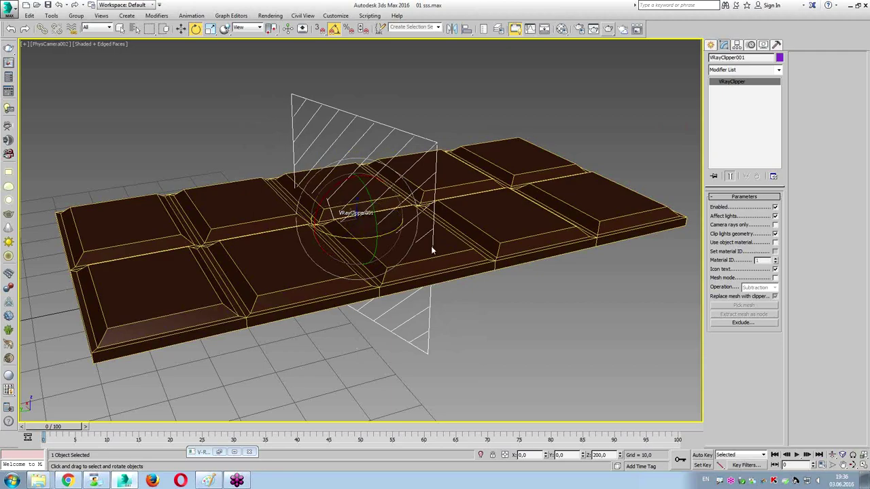
{"action": "left_click", "coordinate": [608, 29]}
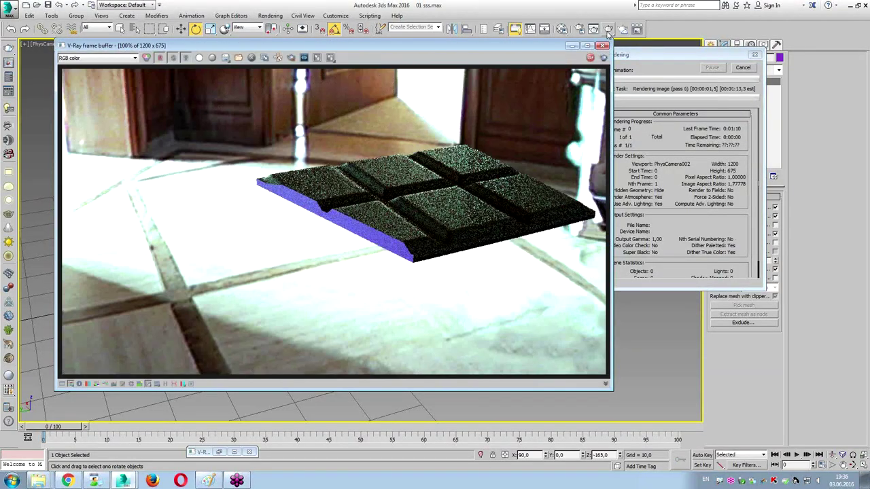
{"action": "left_click", "coordinate": [753, 68]}
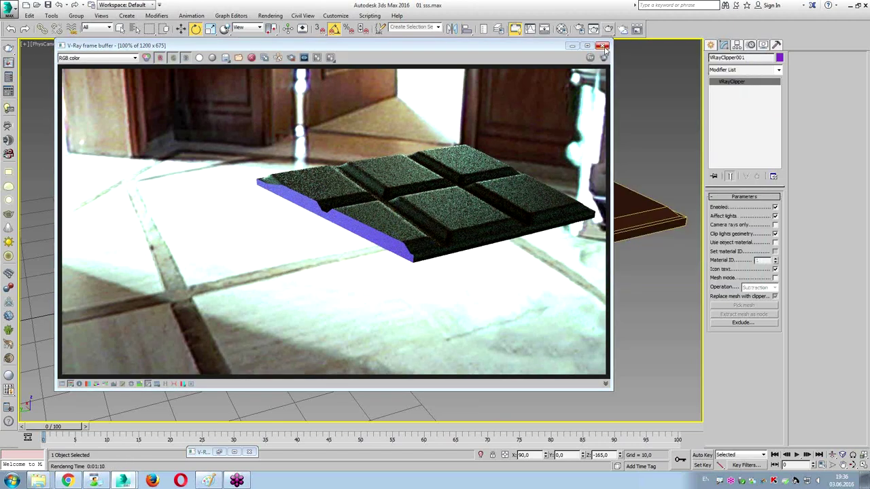
{"action": "left_click", "coordinate": [602, 46]}
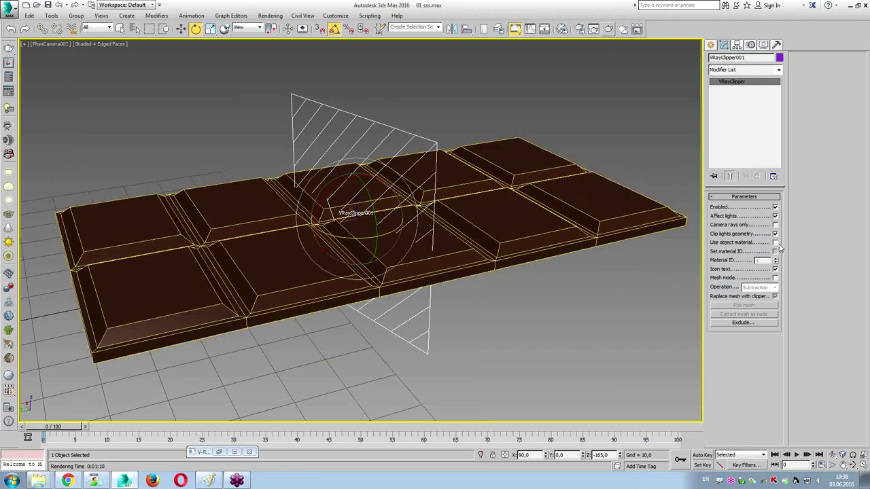
Test-render the cut with the clipper's Use object material enabled, and move the clipper towards the bar's far end
{"action": "left_click", "coordinate": [609, 29]}
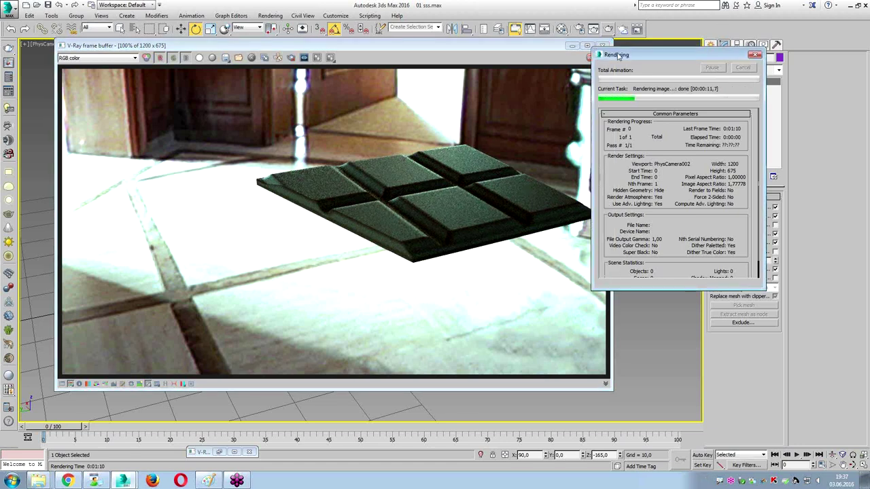
{"action": "left_click", "coordinate": [602, 45]}
{"action": "key", "text": "w"}
{"action": "left_click_drag", "start_coordinate": [340, 204], "coordinate": [515, 187]}
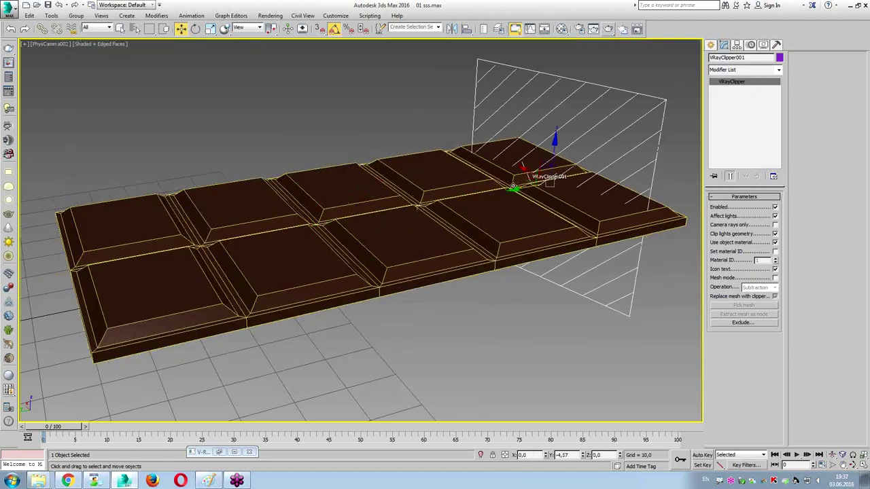
Draw a wavy spline in the Top view across the second row of squares from the bar's lower end, one side to the other
{"action": "key", "text": "alt+w"}
{"action": "right_click", "coordinate": [270, 201]}
{"action": "key", "text": "alt+w"}
{"action": "scroll", "coordinate": [366, 213], "scroll_direction": "up", "scroll_amount": 10}
{"action": "left_click", "coordinate": [710, 44]}
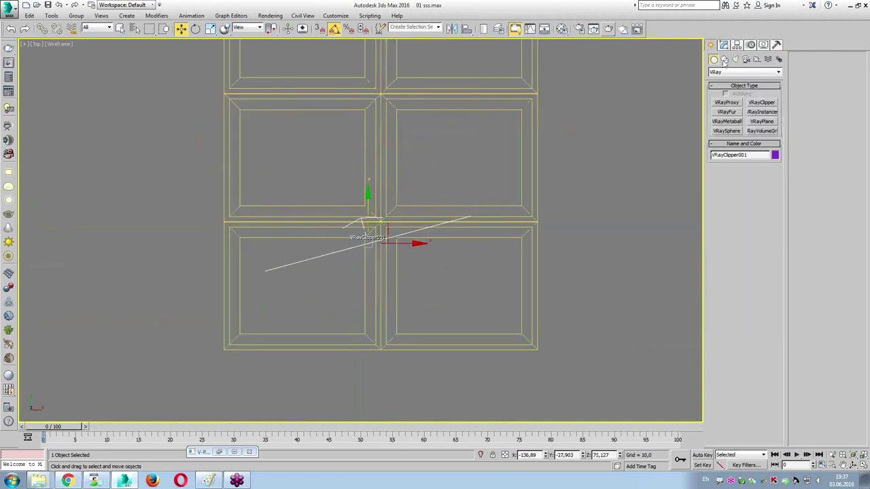
{"action": "left_click", "coordinate": [724, 60]}
{"action": "left_click", "coordinate": [727, 110]}
{"action": "scroll", "coordinate": [219, 201], "scroll_direction": "down", "scroll_amount": 2}
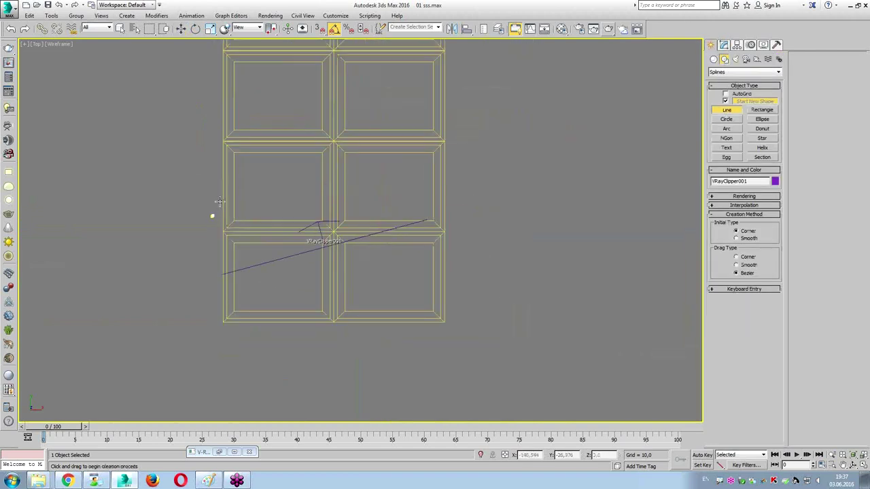
{"action": "left_click", "coordinate": [214, 211]}
{"action": "scroll", "coordinate": [224, 197], "scroll_direction": "up", "scroll_amount": 2}
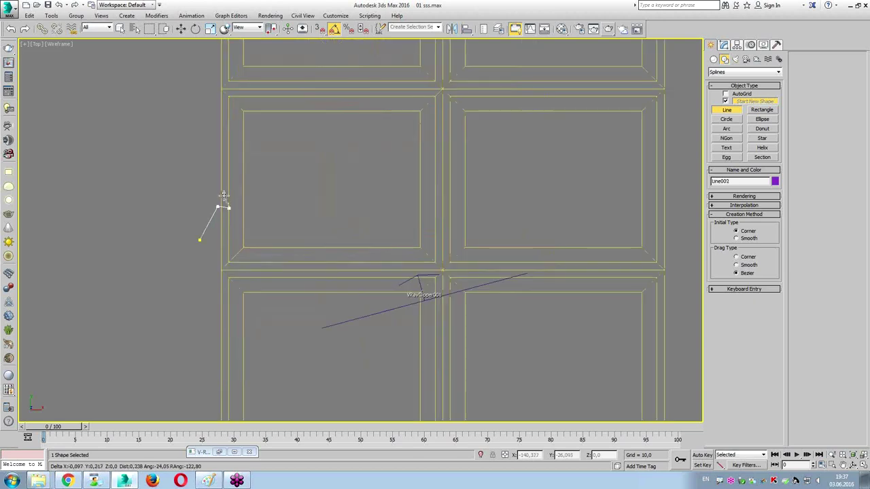
{"action": "left_click", "coordinate": [229, 196]}
{"action": "left_click", "coordinate": [242, 193]}
{"action": "left_click", "coordinate": [254, 196]}
{"action": "left_click", "coordinate": [262, 201]}
{"action": "left_click", "coordinate": [269, 205]}
{"action": "left_click", "coordinate": [277, 203]}
{"action": "left_click", "coordinate": [284, 193]}
{"action": "left_click", "coordinate": [298, 187]}
{"action": "left_click", "coordinate": [307, 186]}
{"action": "left_click", "coordinate": [328, 193]}
{"action": "left_click", "coordinate": [340, 199]}
{"action": "left_click", "coordinate": [351, 193]}
{"action": "left_click", "coordinate": [359, 180]}
{"action": "left_click", "coordinate": [376, 169]}
{"action": "left_click", "coordinate": [394, 168]}
{"action": "left_click", "coordinate": [407, 175]}
{"action": "left_click", "coordinate": [421, 185]}
{"action": "left_click", "coordinate": [426, 188]}
{"action": "left_click", "coordinate": [432, 189]}
{"action": "left_click", "coordinate": [437, 189]}
{"action": "left_click", "coordinate": [442, 194]}
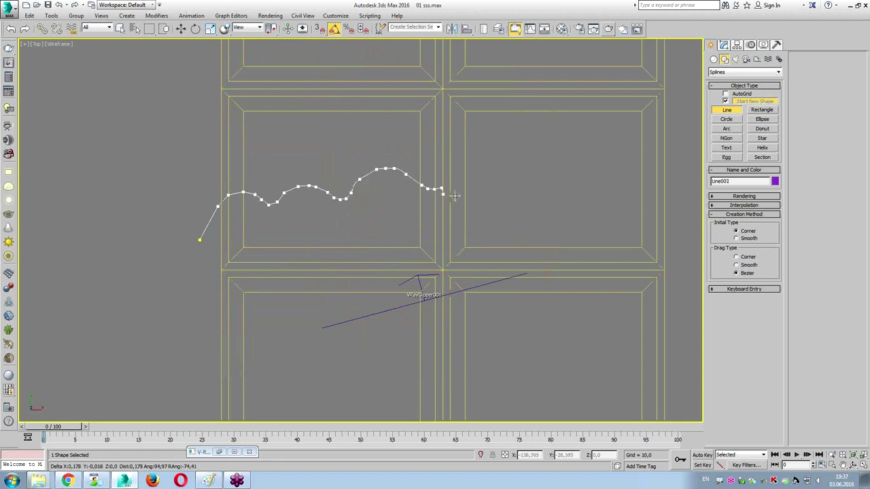
{"action": "left_click", "coordinate": [484, 199]}
{"action": "left_click", "coordinate": [507, 200]}
{"action": "left_click", "coordinate": [521, 204]}
{"action": "left_click", "coordinate": [529, 197]}
{"action": "left_click", "coordinate": [535, 189]}
{"action": "left_click", "coordinate": [544, 184]}
{"action": "left_click", "coordinate": [559, 183]}
{"action": "left_click", "coordinate": [570, 184]}
{"action": "left_click", "coordinate": [578, 188]}
{"action": "left_click", "coordinate": [583, 198]}
{"action": "left_click", "coordinate": [588, 209]}
{"action": "left_click", "coordinate": [592, 216]}
{"action": "left_click", "coordinate": [601, 213]}
{"action": "left_click", "coordinate": [614, 197]}
{"action": "left_click", "coordinate": [638, 190]}
{"action": "left_click", "coordinate": [658, 193]}
{"action": "left_click", "coordinate": [673, 204]}
{"action": "left_click", "coordinate": [684, 228]}
{"action": "scroll", "coordinate": [678, 242], "scroll_direction": "down", "scroll_amount": 3}
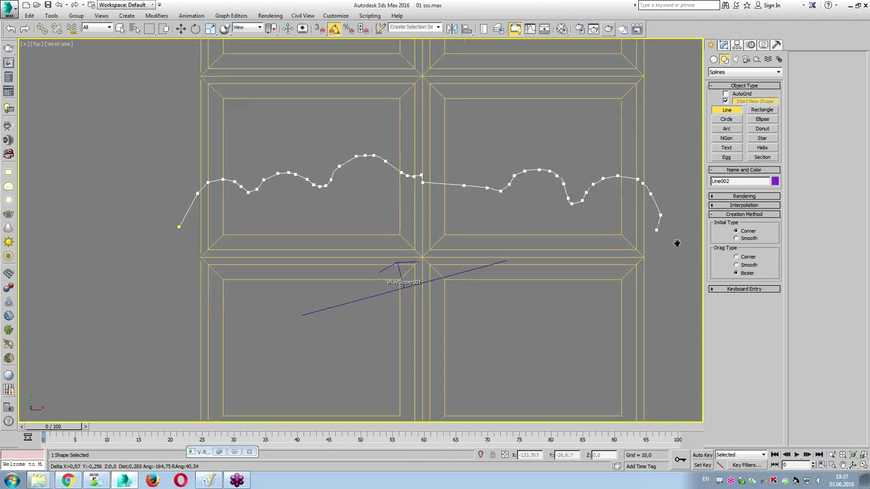
Continue the spline around the bar's lower end and close it into an outline enclosing that end
{"action": "left_click", "coordinate": [654, 199]}
{"action": "left_click", "coordinate": [654, 407]}
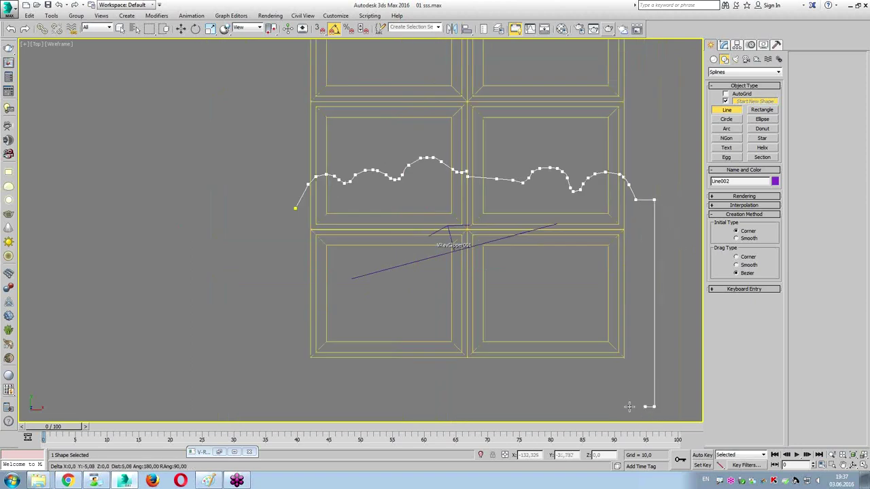
{"action": "left_click", "coordinate": [288, 407]}
{"action": "left_click", "coordinate": [297, 207]}
{"action": "left_click", "coordinate": [435, 267]}
Apply an Extrude modifier to the closed wavy outline
{"action": "left_click", "coordinate": [724, 45]}
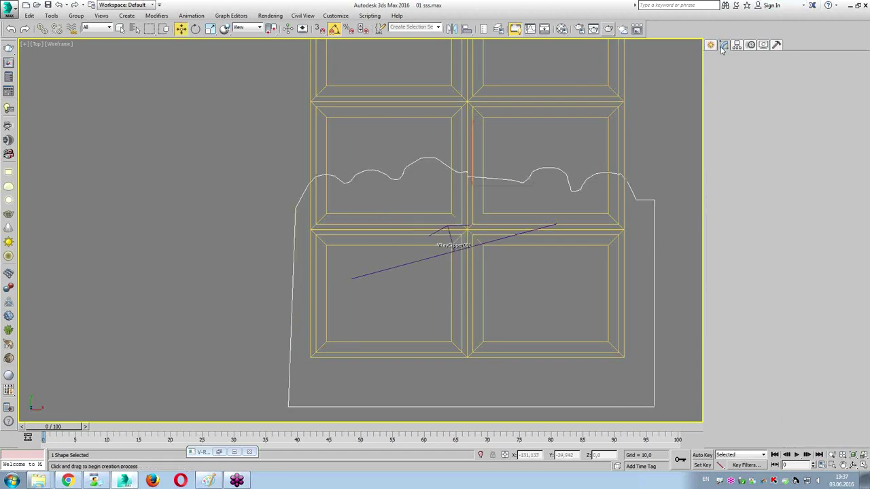
{"action": "left_click", "coordinate": [731, 70]}
{"action": "left_click", "coordinate": [727, 78]}
{"action": "left_click", "coordinate": [731, 70]}
{"action": "left_click", "coordinate": [725, 101]}
Set the extrusion amount to 5 and move the extruded shape up in the Front view so it passes through the bar
{"action": "key", "text": "alt+w"}
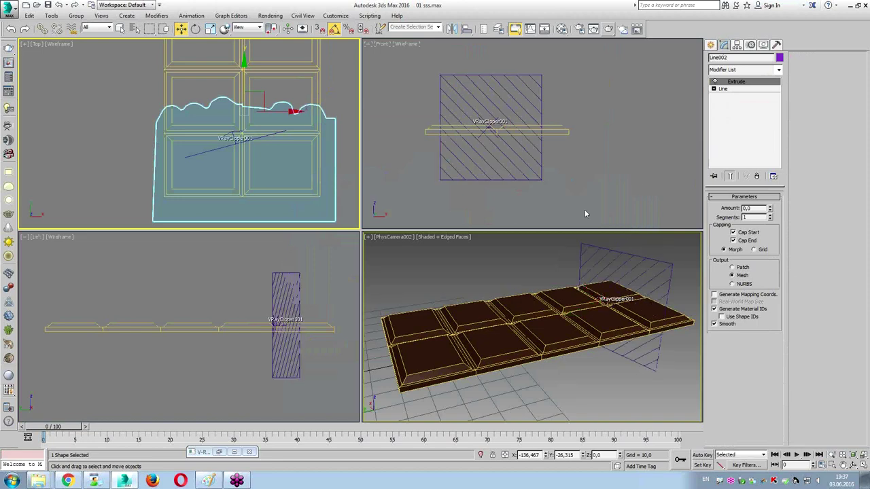
{"action": "left_click_drag", "start_coordinate": [773, 213], "coordinate": [775, 166]}
{"action": "middle_click_drag", "start_coordinate": [602, 147], "coordinate": [628, 126]}
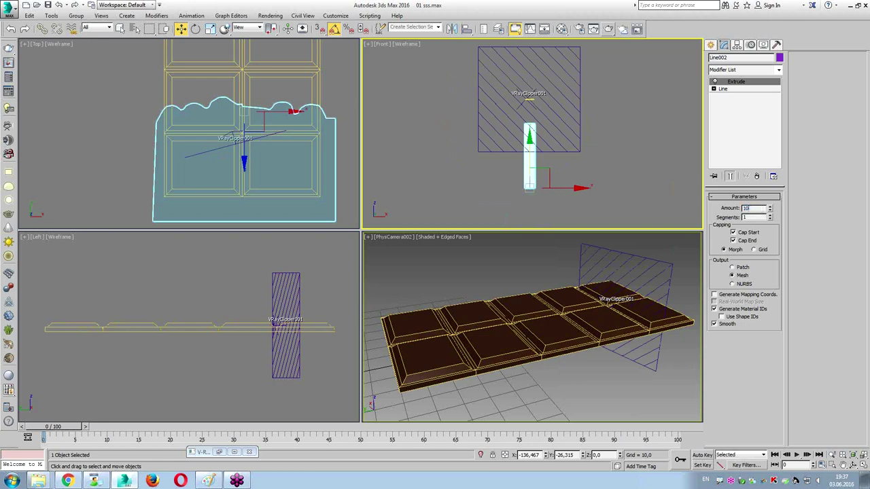
{"action": "key", "text": "Return"}
{"action": "key", "text": "Return"}
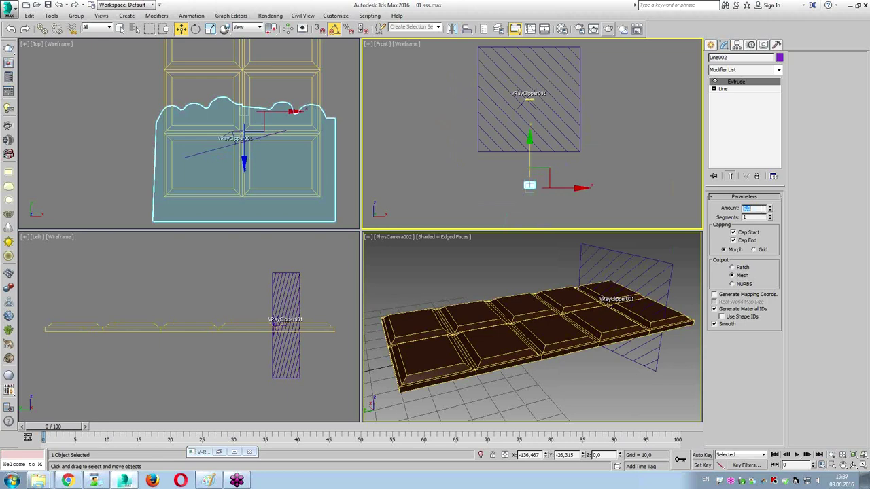
{"action": "left_click_drag", "start_coordinate": [530, 172], "coordinate": [545, 87]}
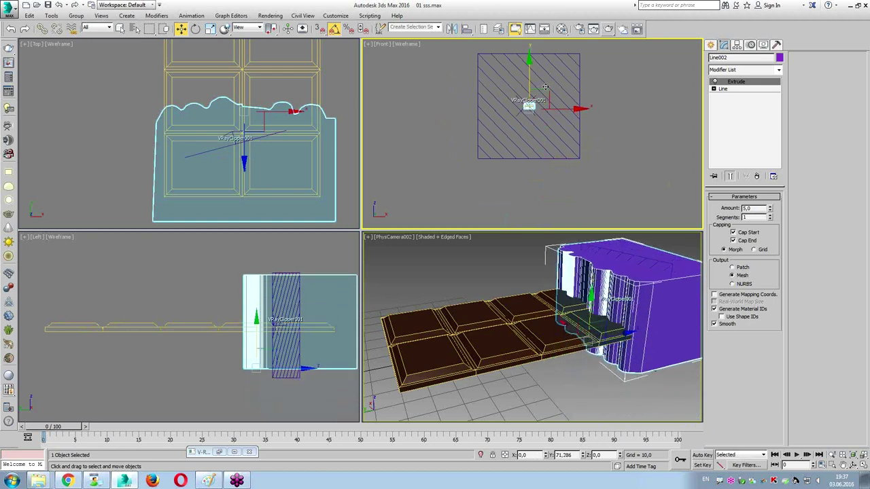
In the camera view, reduce the wavy shape's extrusion amount to 1 and raise the shape so it cuts through the chocolate bar
{"action": "right_click", "coordinate": [445, 296]}
{"action": "key", "text": "alt+w"}
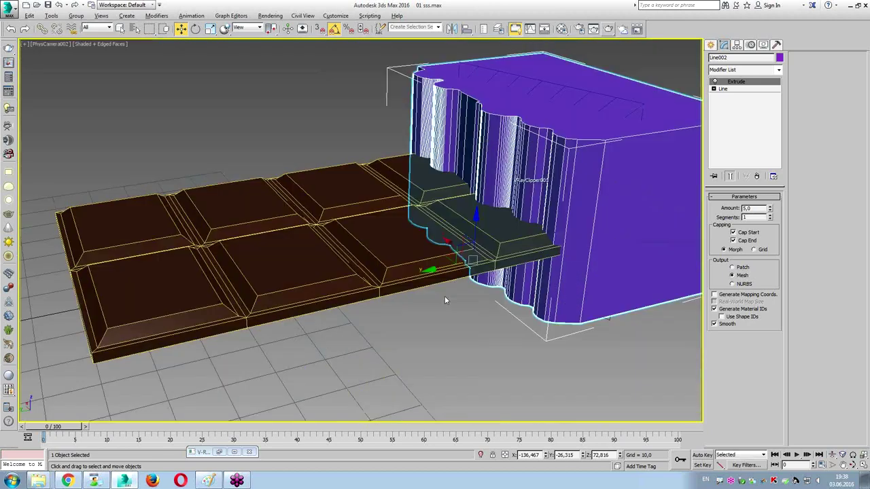
{"action": "left_click", "coordinate": [480, 341]}
{"action": "left_click", "coordinate": [588, 234]}
{"action": "right_click", "coordinate": [771, 209]}
{"action": "left_click_drag", "start_coordinate": [771, 210], "coordinate": [771, 213]}
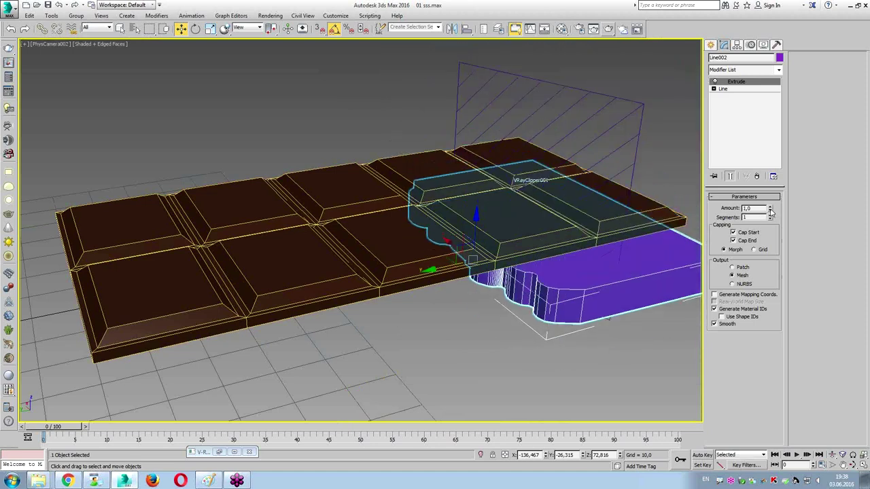
{"action": "left_click_drag", "start_coordinate": [476, 224], "coordinate": [497, 168]}
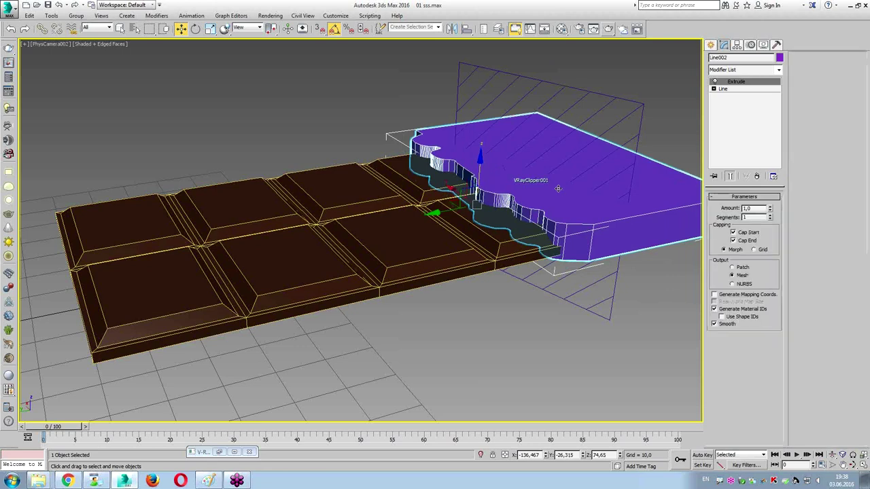
Set the wavy extrusion's segments to 40 so its side walls are densely subdivided
{"action": "scroll", "coordinate": [558, 188], "scroll_direction": "up", "scroll_amount": 5}
{"action": "scroll", "coordinate": [436, 224], "scroll_direction": "down", "scroll_amount": 1}
{"action": "scroll", "coordinate": [467, 155], "scroll_direction": "down", "scroll_amount": 2}
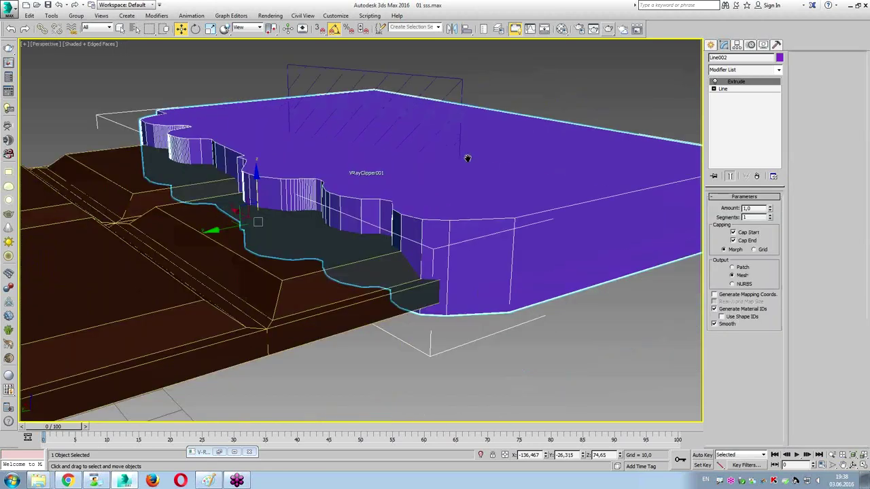
{"action": "key", "text": "Return"}
{"action": "type", "text": "30"}
{"action": "key", "text": "Return"}
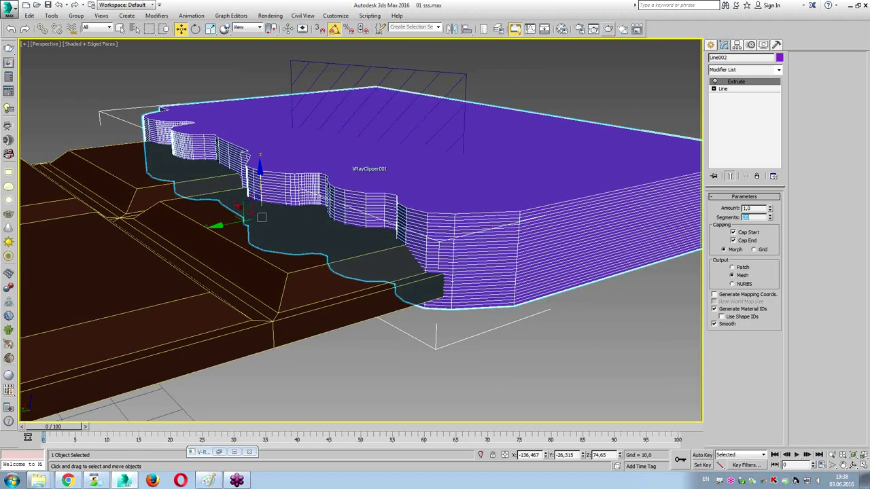
{"action": "type", "text": "50"}
{"action": "key", "text": "Return"}
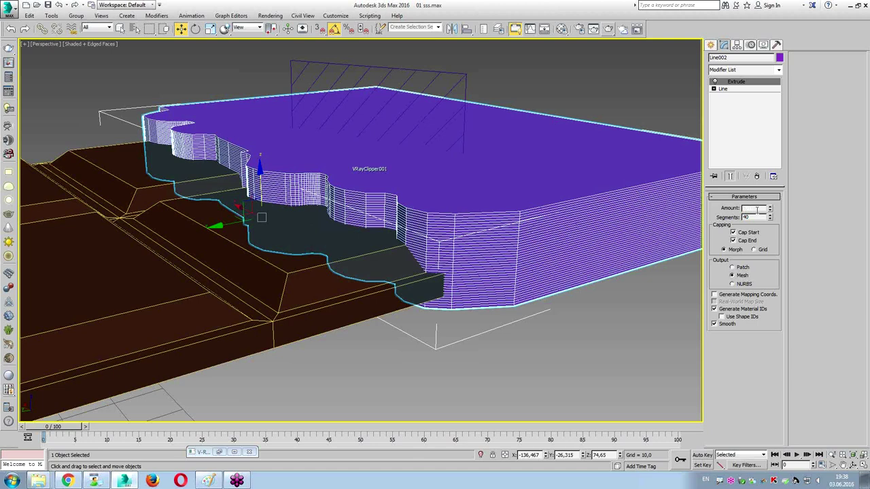
Lower the wavy shape's extrusion amount to 0.7, keeping it taller than the chocolate bar
{"action": "key", "text": "Return"}
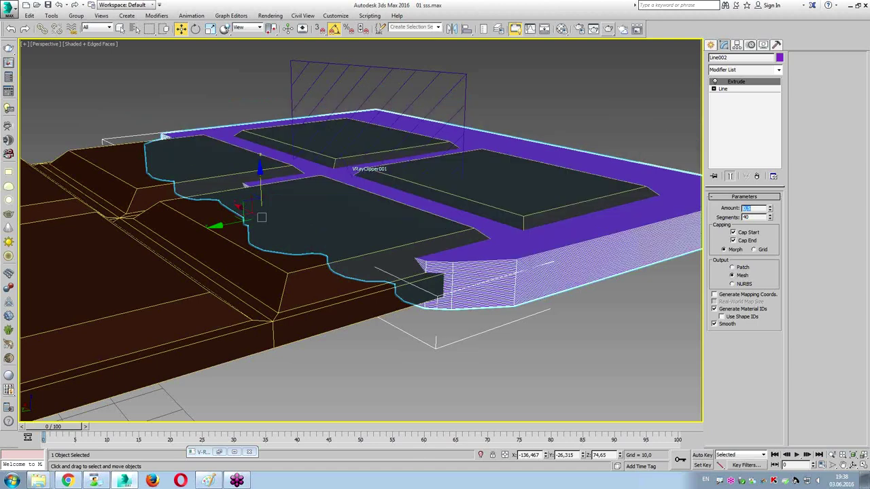
{"action": "type", "text": "0,7"}
{"action": "key", "text": "Return"}
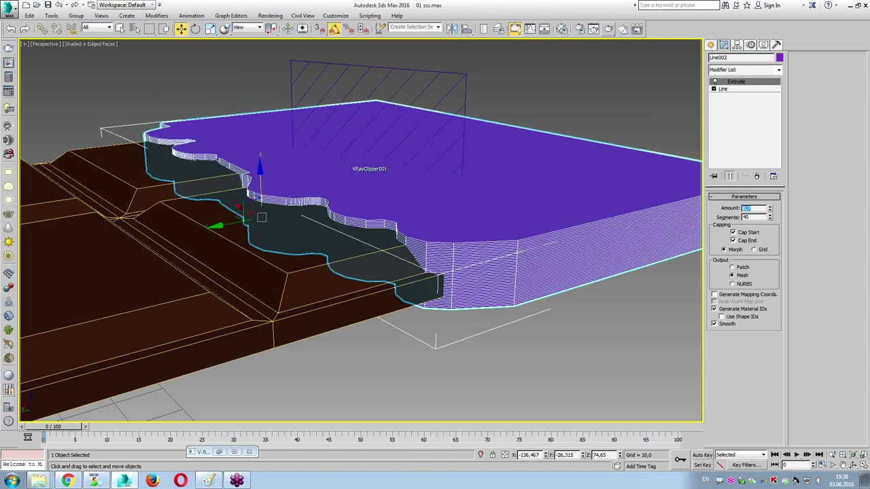
Convert the outline's vertices along the wavy bite edge to Smooth at the Line's vertex level
{"action": "left_click", "coordinate": [722, 88]}
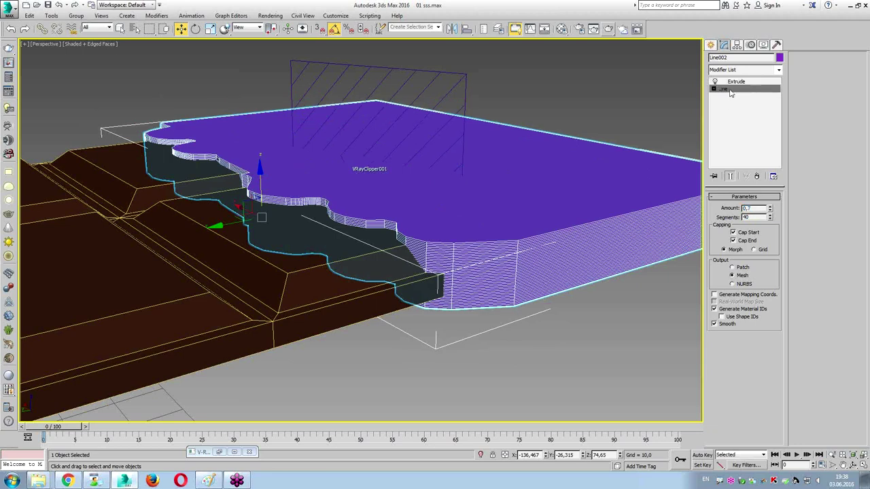
{"action": "left_click", "coordinate": [713, 89]}
{"action": "left_click", "coordinate": [730, 96]}
{"action": "right_click", "coordinate": [521, 250]}
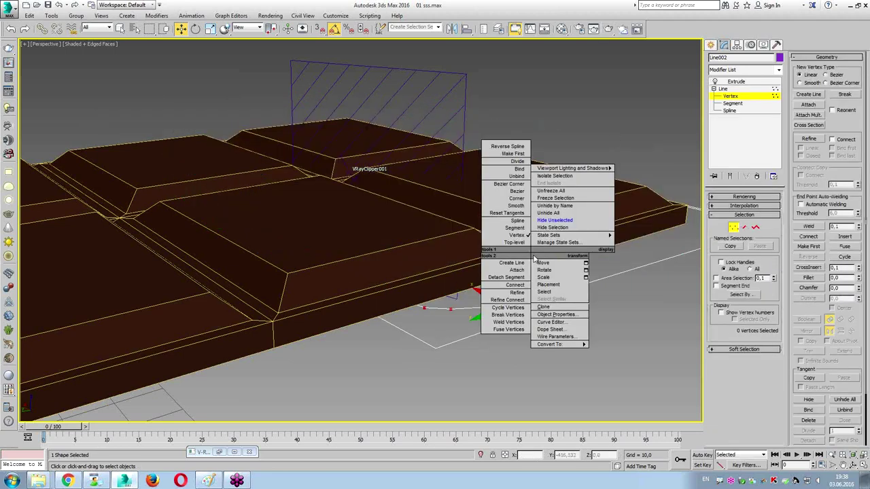
{"action": "left_click", "coordinate": [515, 209]}
{"action": "key", "text": "alt+w"}
{"action": "right_click", "coordinate": [246, 136]}
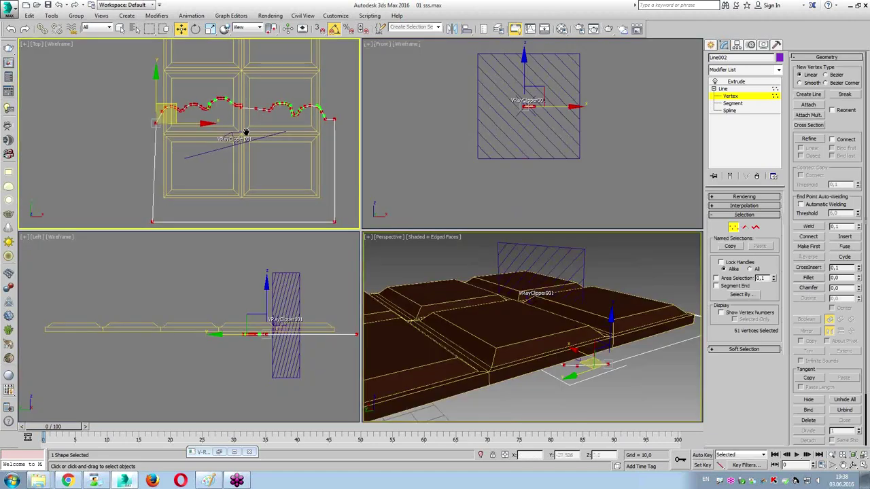
{"action": "left_click", "coordinate": [332, 133], "text": "ctrl"}
{"action": "left_click", "coordinate": [332, 124], "text": "alt"}
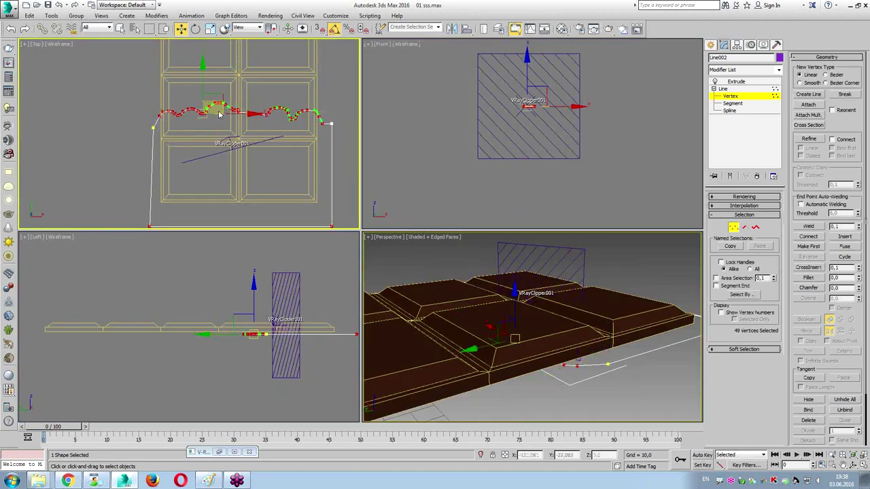
{"action": "left_click", "coordinate": [162, 114], "text": "alt"}
{"action": "right_click", "coordinate": [163, 128]}
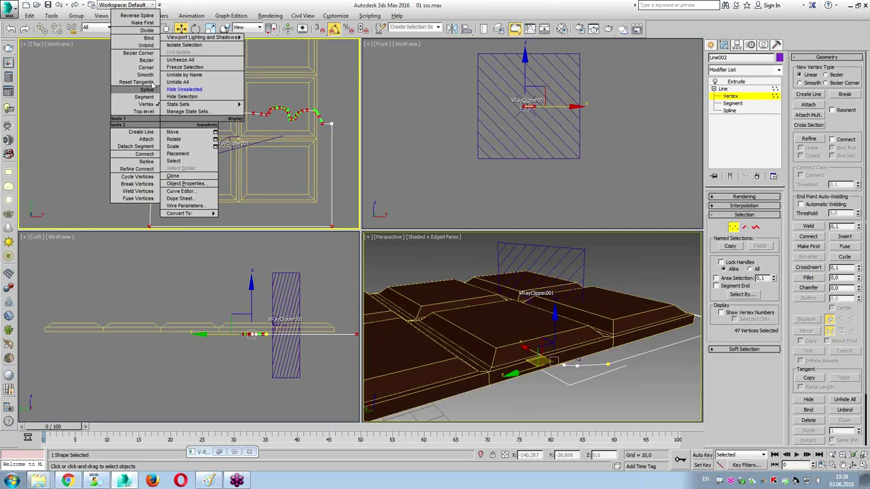
{"action": "left_click", "coordinate": [154, 100]}
{"action": "middle_click_drag", "start_coordinate": [155, 114], "coordinate": [163, 64]}
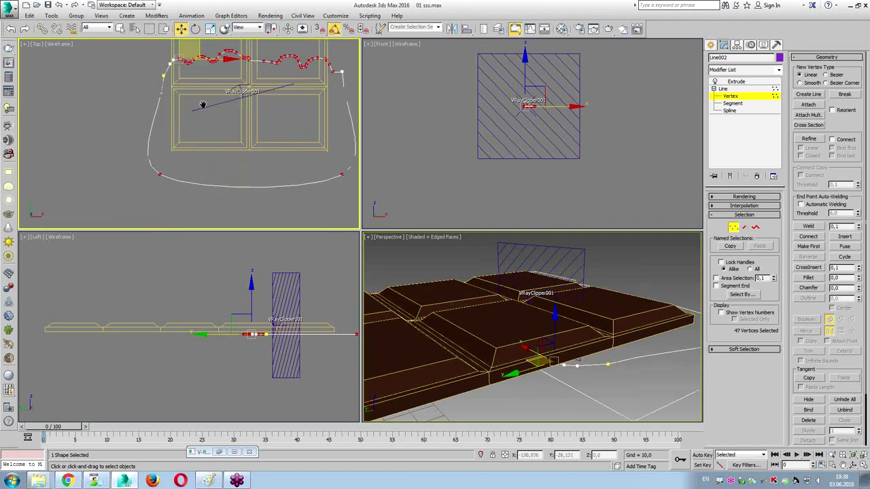
Convert the outline's two lower vertices beyond the bar's end to Corner and return to the Extrude level
{"action": "left_click", "coordinate": [158, 173]}
{"action": "right_click", "coordinate": [268, 178]}
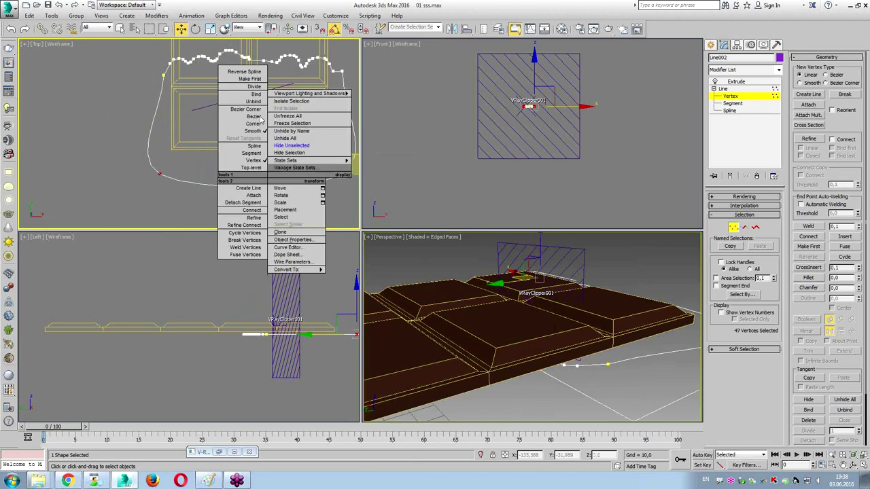
{"action": "left_click", "coordinate": [254, 123]}
{"action": "left_click", "coordinate": [736, 81]}
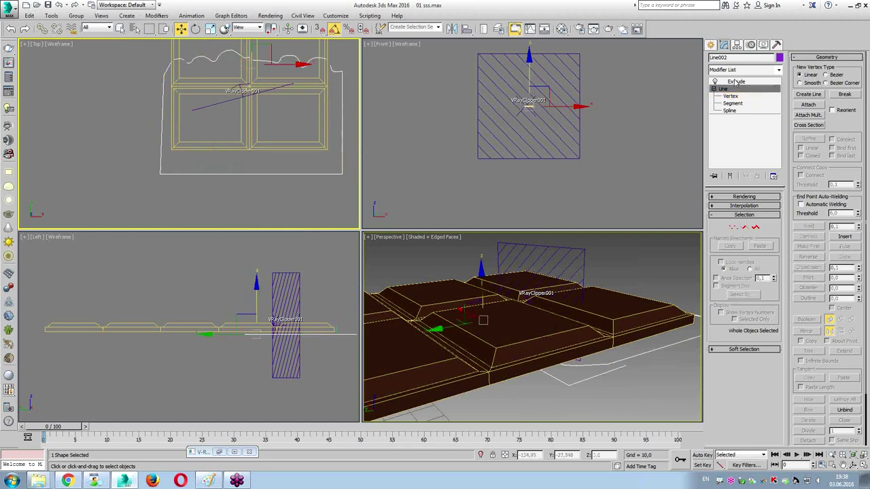
{"action": "key", "text": "alt+w"}
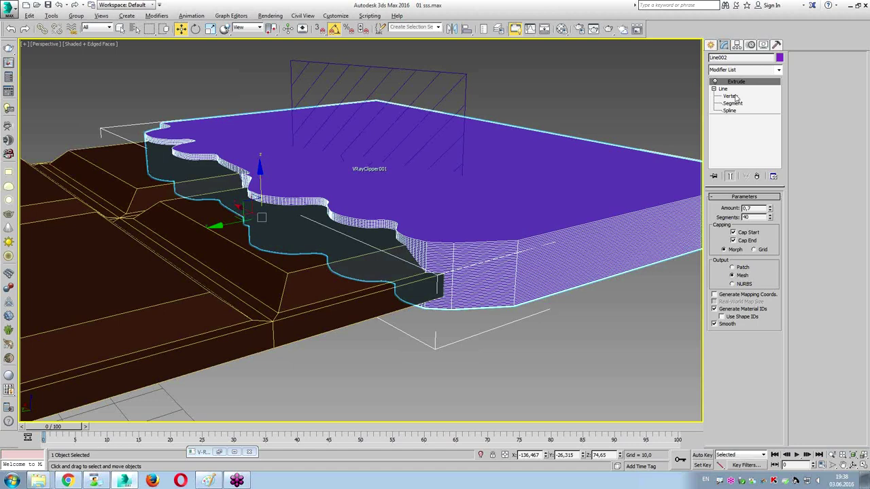
Apply a Noise modifier to the extruded shape with X and Y strength of 1 and Fractal enabled
{"action": "left_click", "coordinate": [738, 69]}
{"action": "type", "text": "n"}
{"action": "left_click", "coordinate": [734, 80]}
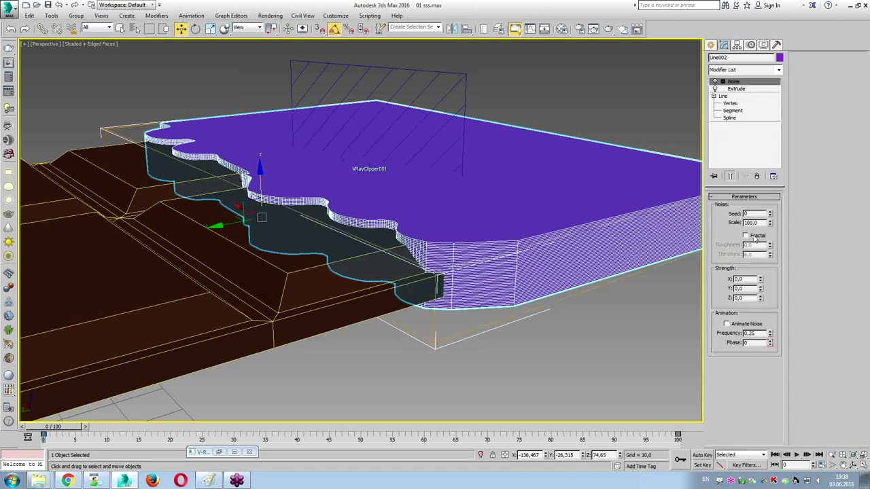
{"action": "left_click_drag", "start_coordinate": [760, 279], "coordinate": [760, 259]}
{"action": "double_click", "coordinate": [750, 279]}
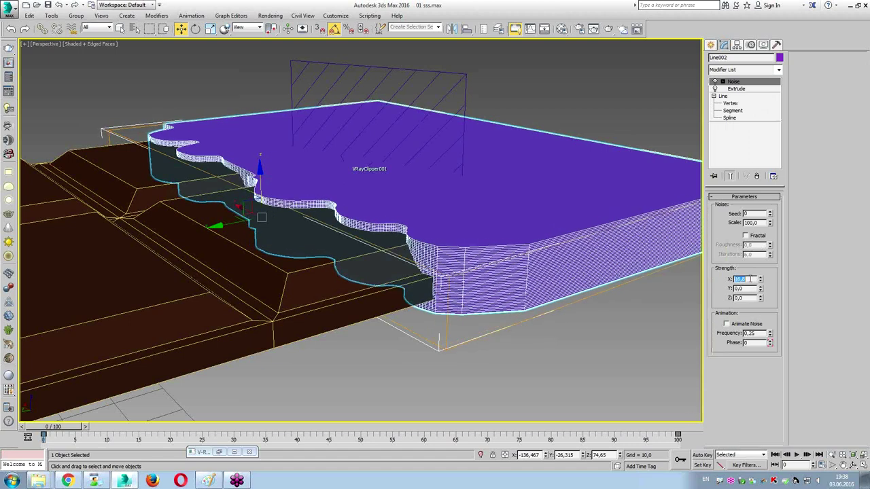
{"action": "type", "text": "1"}
{"action": "key", "text": "Tab"}
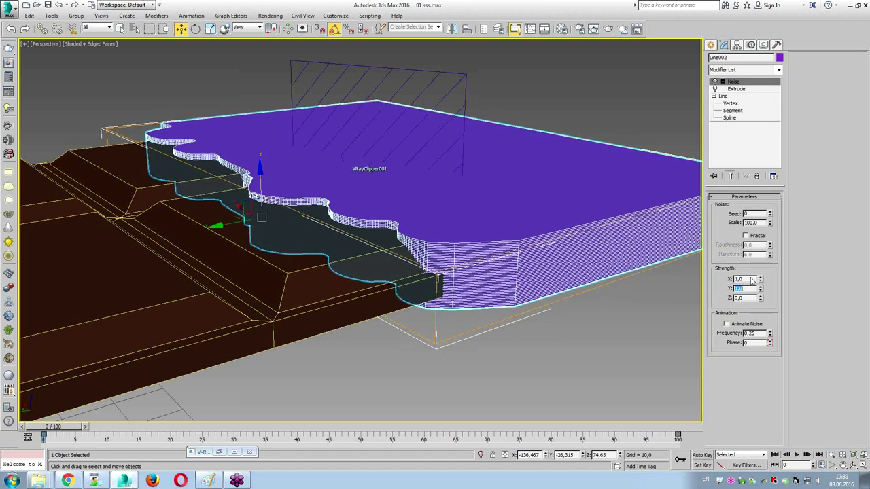
{"action": "left_click", "coordinate": [751, 236]}
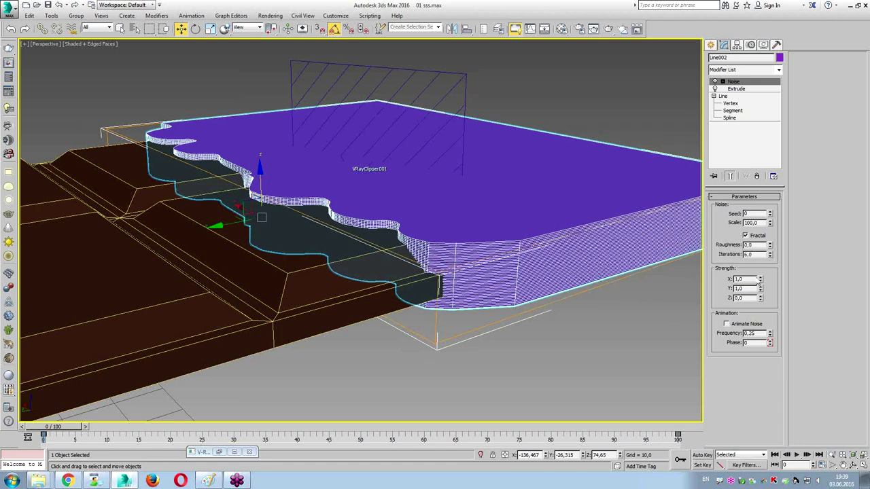
Reduce the Noise scale to 5 and further to 2 for finer irregularities
{"action": "type", "text": "5"}
{"action": "key", "text": "Return"}
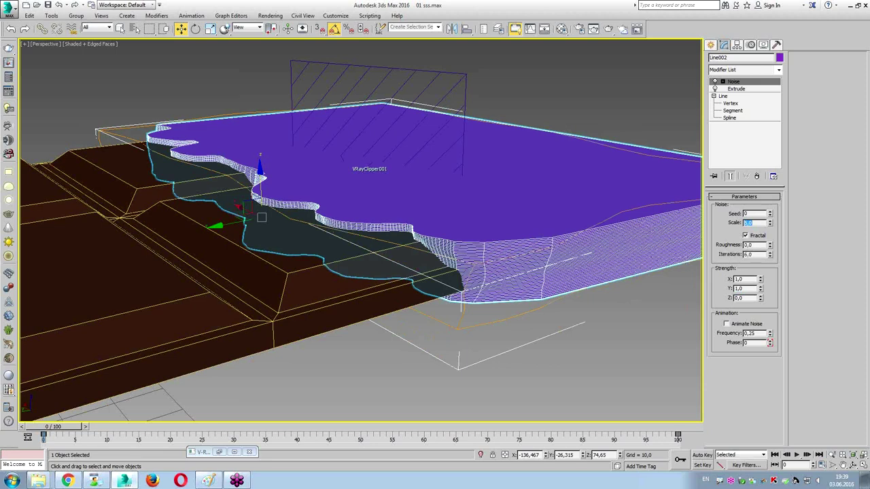
{"action": "type", "text": "2"}
{"action": "key", "text": "Return"}
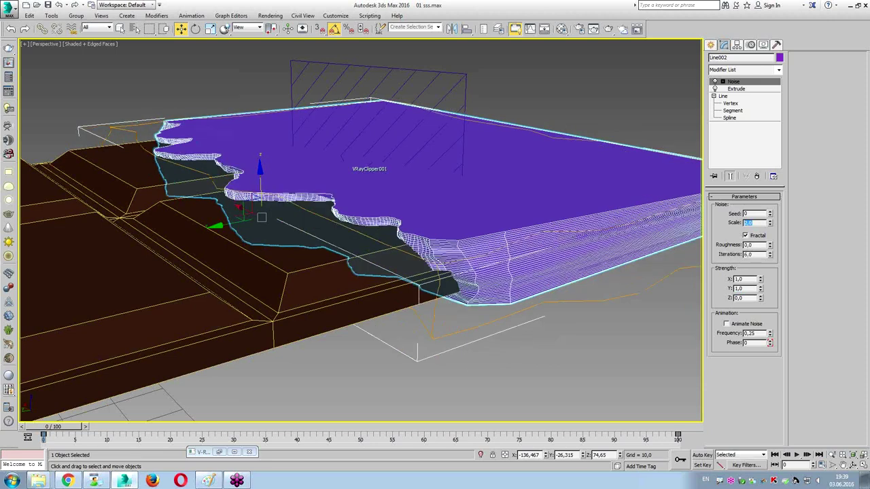
Set the Noise strength to 0.4 in X and Y, keeping the wavy shape selected
{"action": "double_click", "coordinate": [746, 279]}
{"action": "type", "text": "0,4"}
{"action": "key", "text": "Tab"}
{"action": "type", "text": "0,4"}
{"action": "key", "text": "Return"}
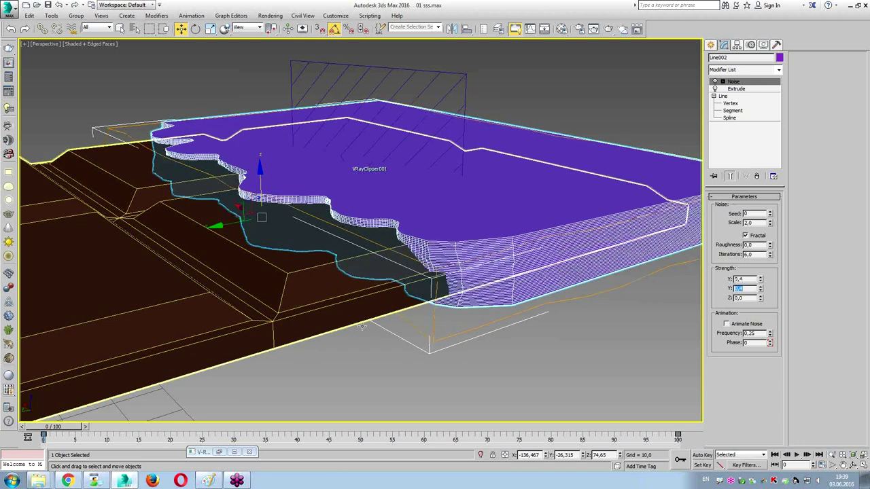
{"action": "left_click", "coordinate": [578, 422]}
{"action": "key", "text": "ctrl+z"}
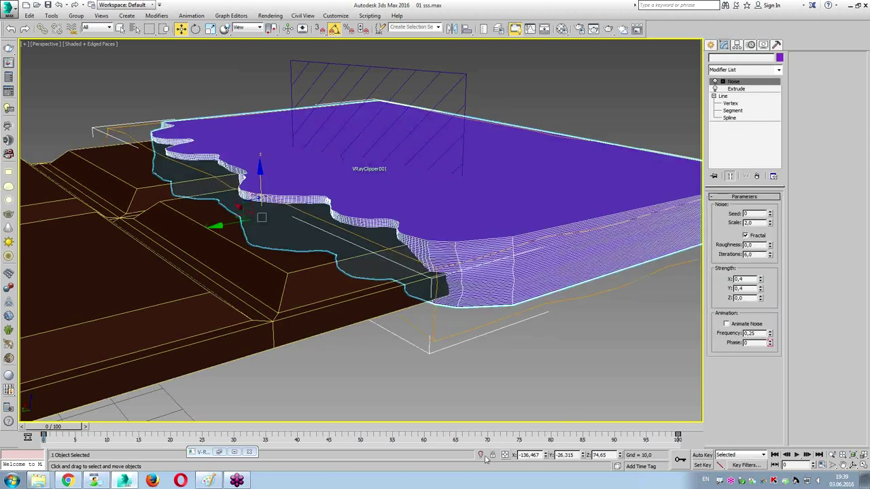
Isolate the wavy shape to inspect its bite edge up close and set the Noise scale to 1
{"action": "key", "text": "alt+q"}
{"action": "middle_click_drag", "start_coordinate": [352, 364], "coordinate": [411, 292], "text": "alt"}
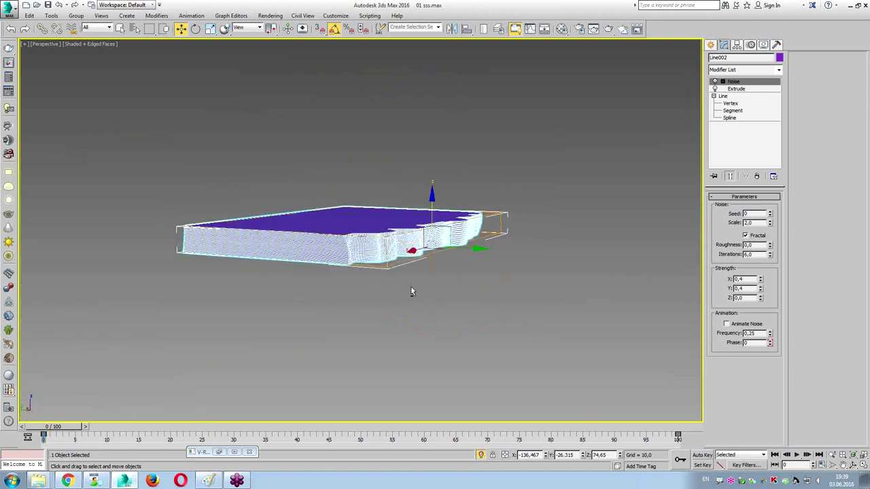
{"action": "scroll", "coordinate": [412, 287], "scroll_direction": "up", "scroll_amount": 8}
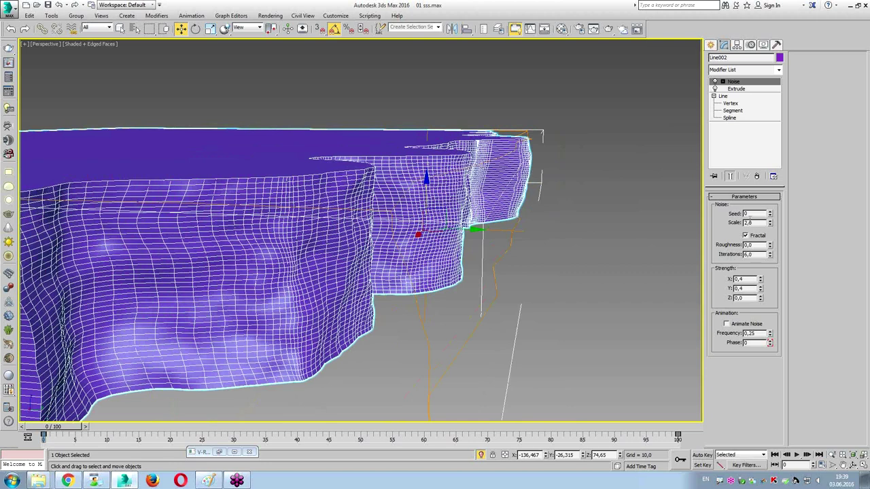
{"action": "double_click", "coordinate": [749, 223]}
{"action": "type", "text": "1"}
{"action": "key", "text": "Return"}
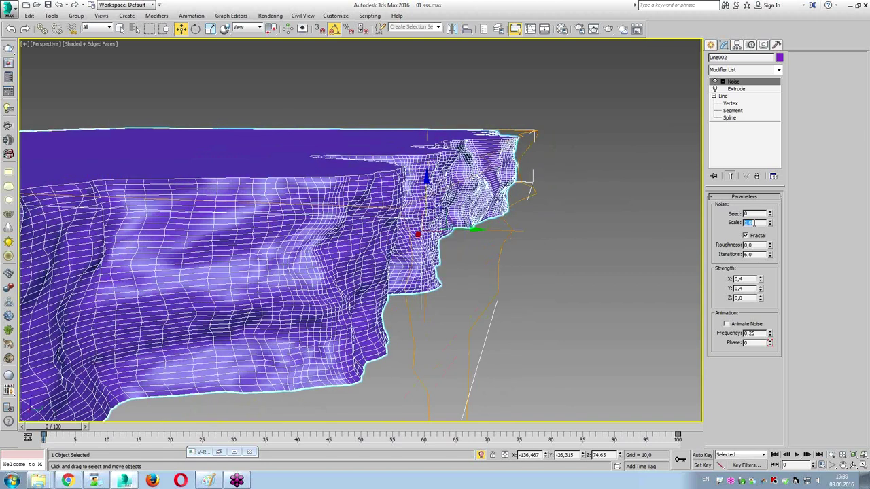
Try a Noise strength of 0.2 in X and Y, and settle on 0.3 for both
{"action": "type", "text": "0,2"}
{"action": "double_click", "coordinate": [741, 289]}
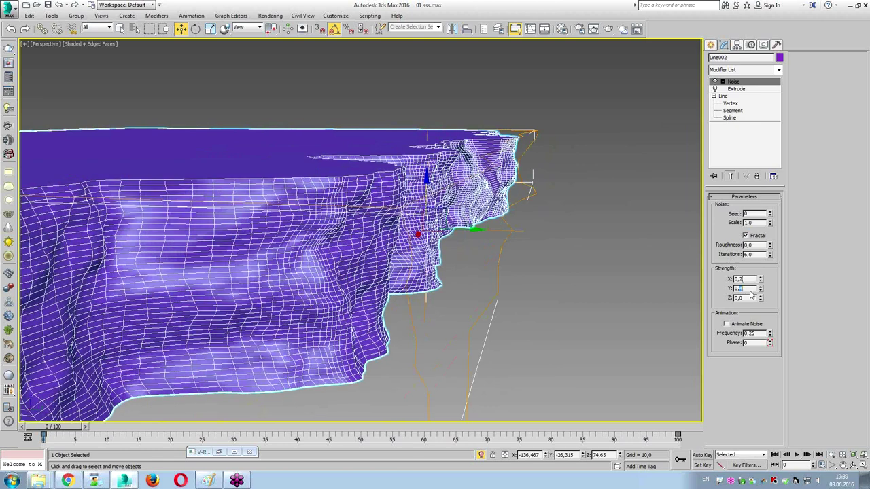
{"action": "type", "text": "0,2"}
{"action": "key", "text": "Return"}
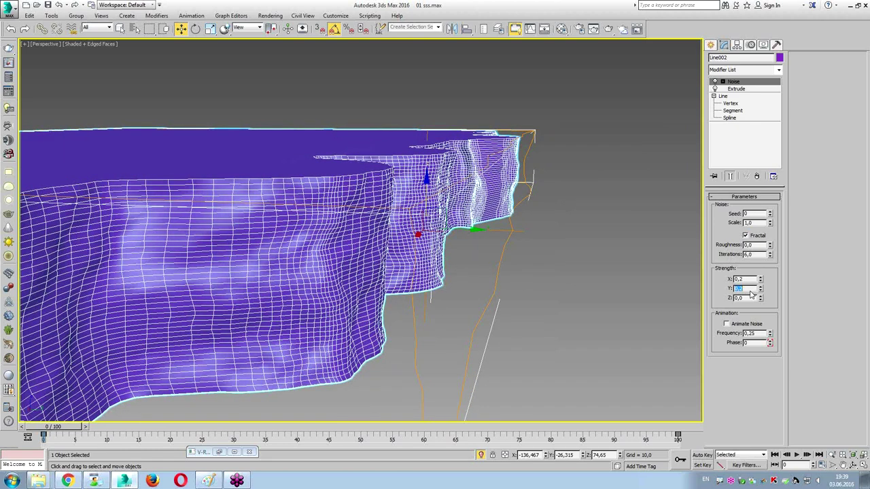
{"action": "type", "text": "0,3"}
{"action": "key", "text": "Tab"}
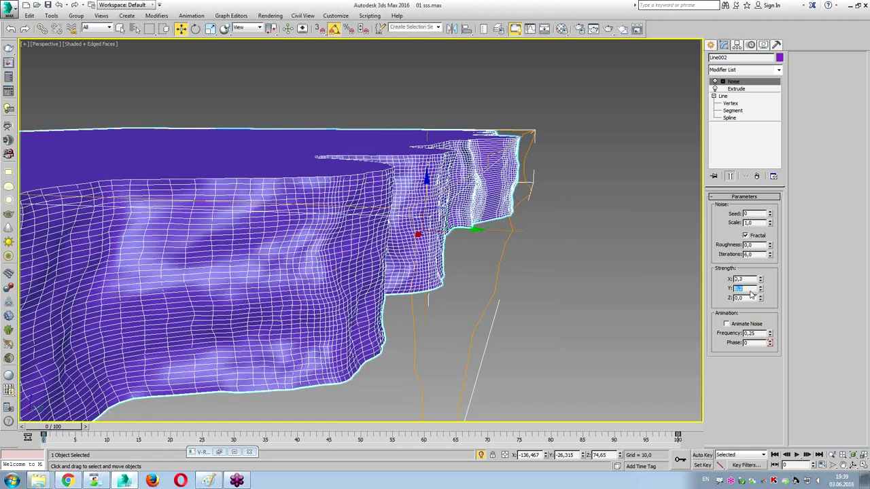
{"action": "type", "text": "0,1"}
{"action": "key", "text": "Return"}
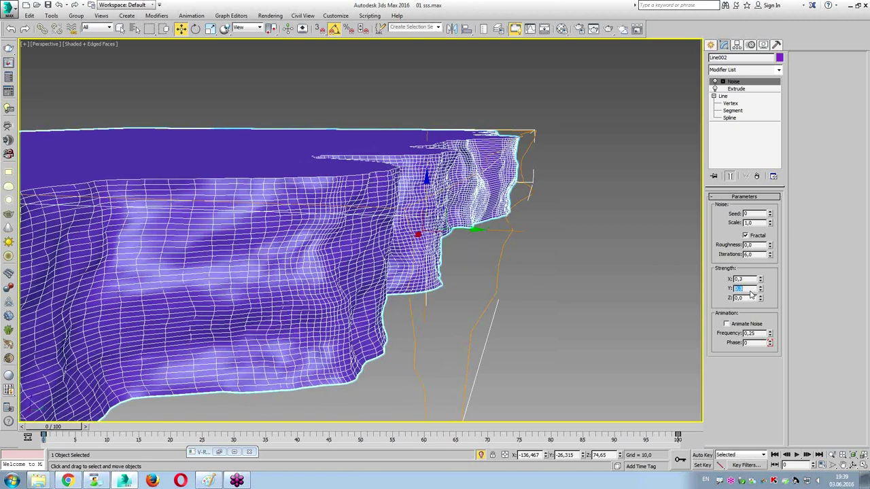
Leave isolation, return to the camera view and select the VRayClipper plane to access its mesh mode settings
{"action": "left_click", "coordinate": [538, 245]}
{"action": "key", "text": "c"}
{"action": "double_click", "coordinate": [427, 180]}
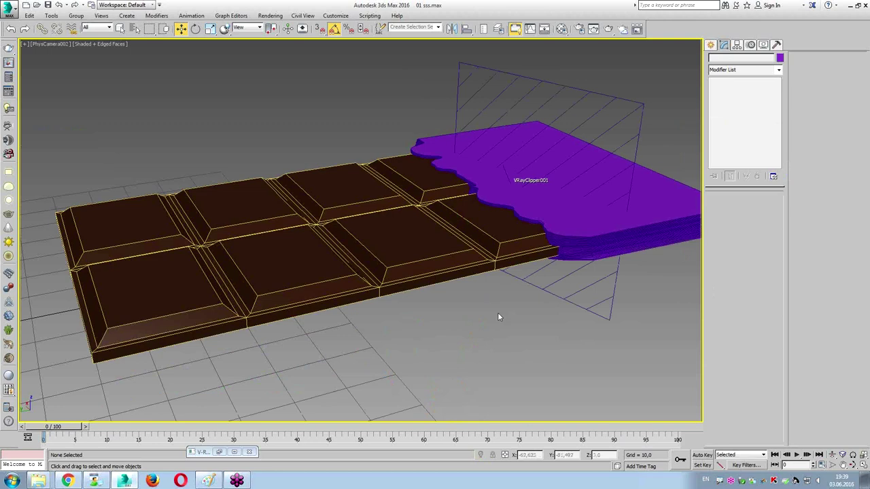
{"action": "left_click", "coordinate": [513, 82]}
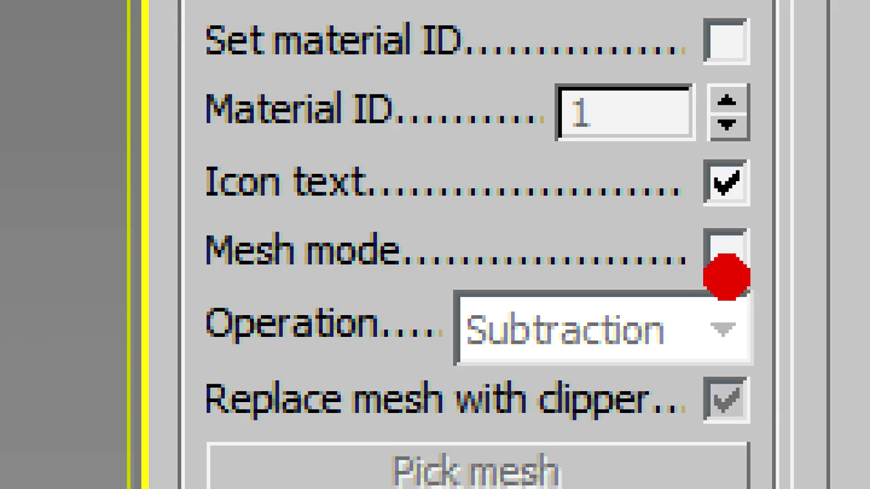
{"action": "left_click_drag", "start_coordinate": [765, 285], "coordinate": [784, 281]}
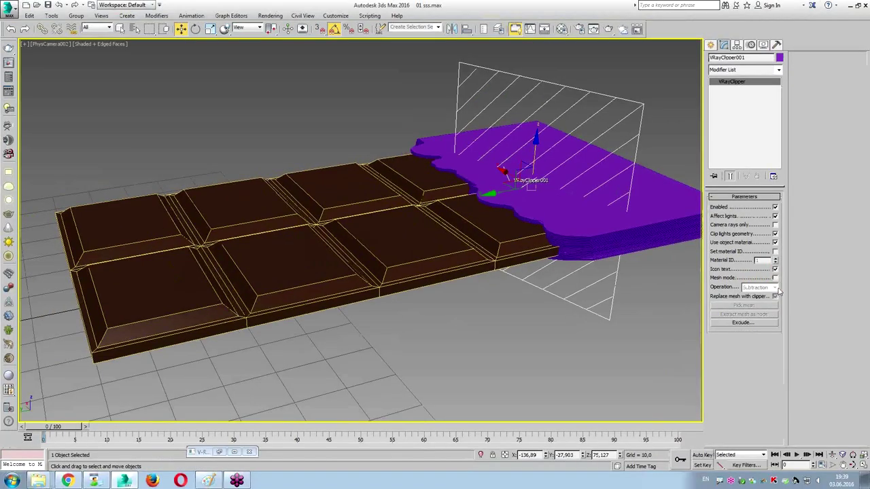
Enable mesh mode on the VRayClipper and pick the wavy purple shape as its clipping mesh, keeping the Subtraction operation
{"action": "left_click", "coordinate": [726, 250]}
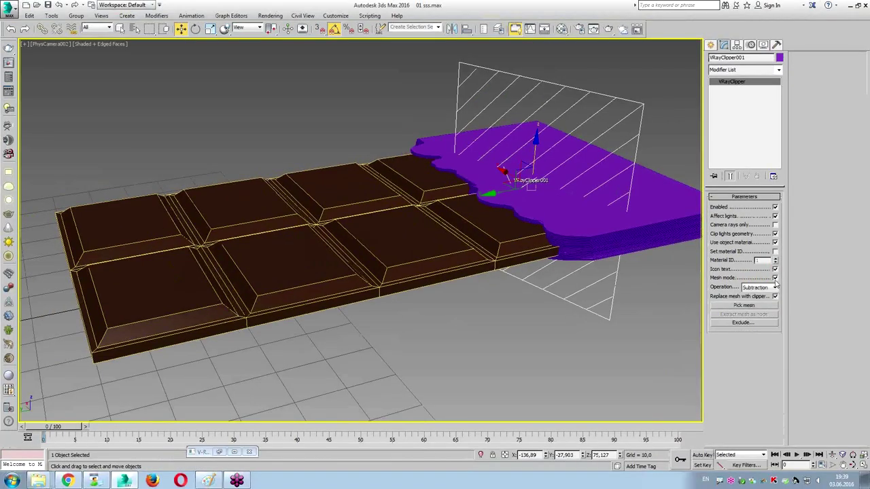
{"action": "left_click", "coordinate": [744, 305]}
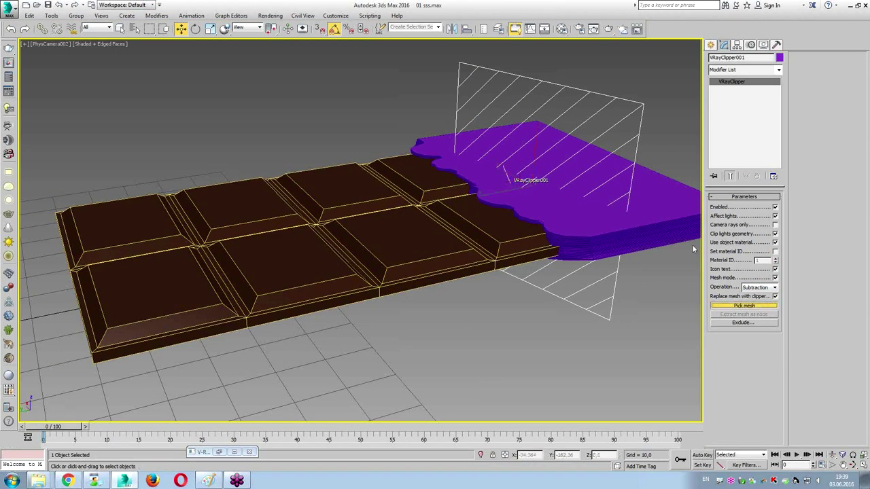
{"action": "left_click", "coordinate": [673, 216]}
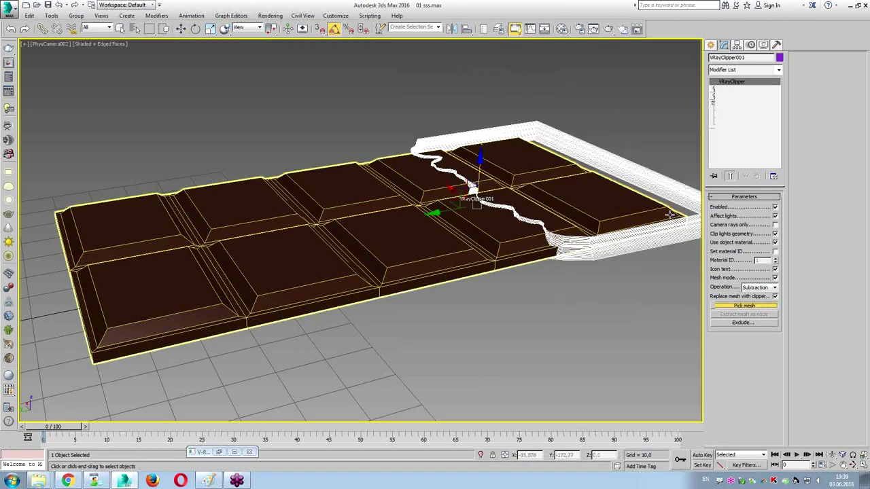
{"action": "left_click", "coordinate": [658, 274]}
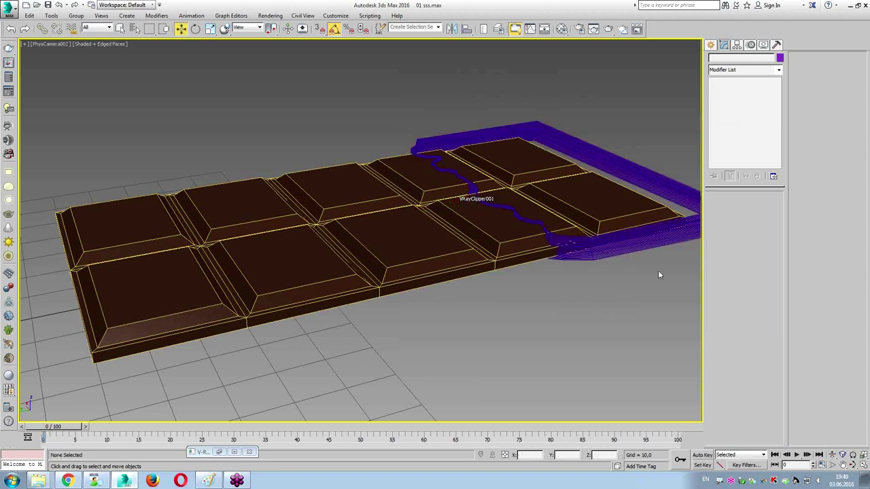
Render a test of the chocolate bar with the bite-shaped clipper applied, stopping it once the cut edge is recognizable
{"action": "left_click", "coordinate": [608, 29]}
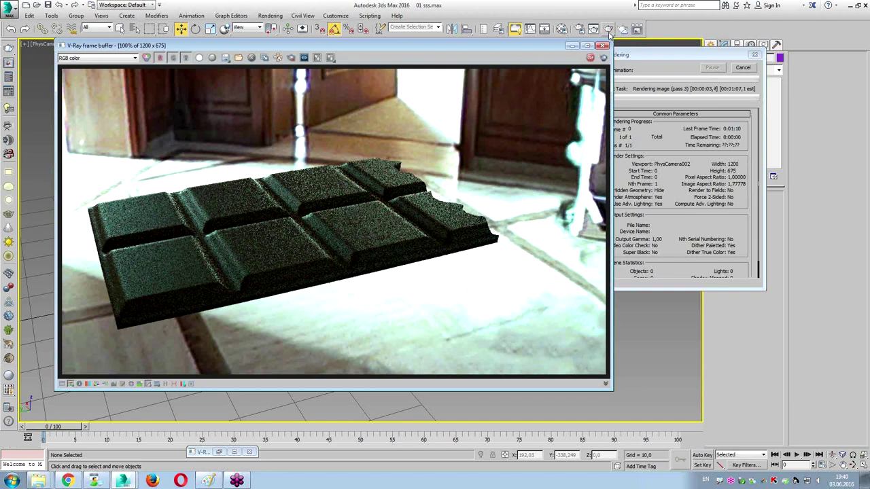
{"action": "left_click", "coordinate": [750, 68]}
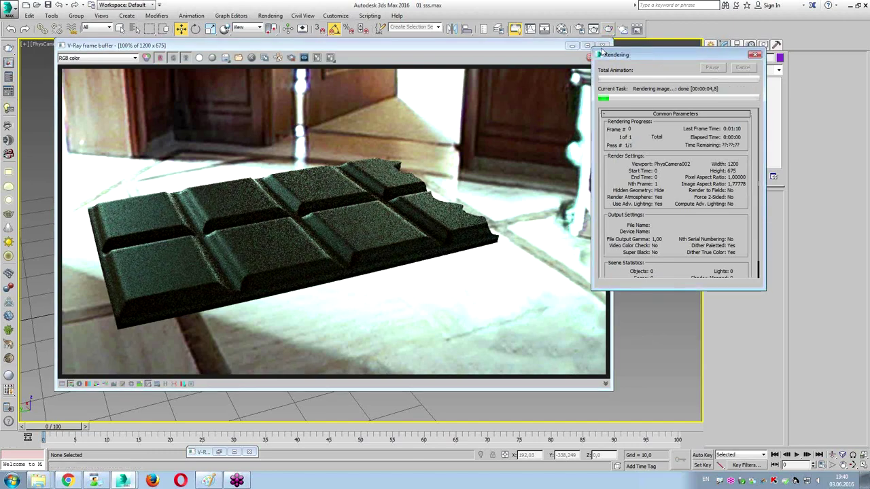
{"action": "left_click", "coordinate": [603, 46]}
Rotate the bite-shaped clipper half a turn in the Top view and move it over the opposite end of the chocolate bar
{"action": "left_click", "coordinate": [612, 152]}
{"action": "key", "text": "alt+w"}
{"action": "left_click", "coordinate": [314, 162]}
{"action": "scroll", "coordinate": [285, 153], "scroll_direction": "down", "scroll_amount": 3}
{"action": "key", "text": "e"}
{"action": "left_click_drag", "start_coordinate": [263, 130], "coordinate": [329, 181]}
{"action": "key", "text": "w"}
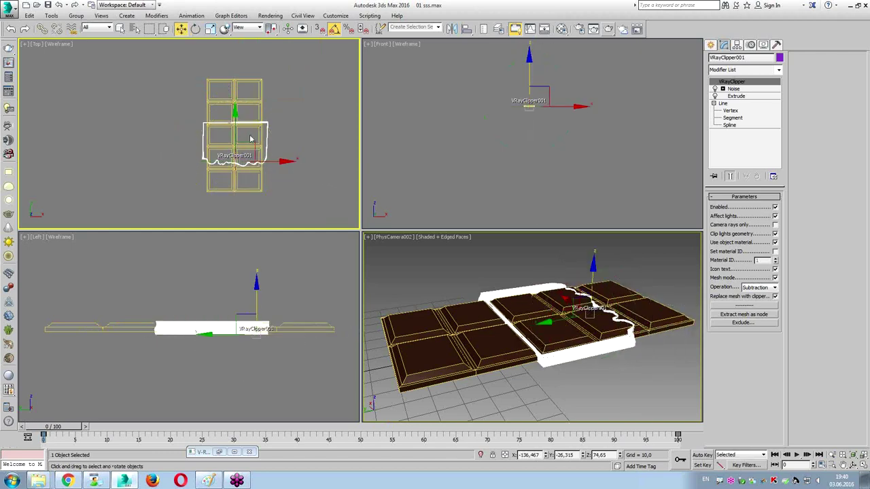
Clone the clipper as one instance, rotate it diagonally and place it over the side corner of the bar in the Top view
{"action": "mouse_move", "coordinate": [257, 142]}
{"action": "left_mouse_down"}
{"action": "mouse_move", "coordinate": [256, 86]}
{"action": "mouse_move", "coordinate": [229, 119]}
{"action": "left_mouse_up"}
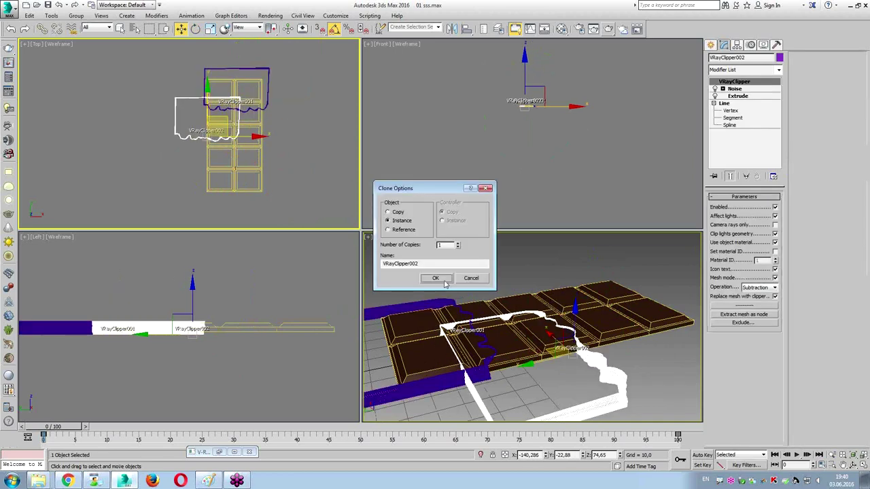
{"action": "left_click", "coordinate": [444, 281]}
{"action": "key", "text": "e"}
{"action": "left_click_drag", "start_coordinate": [250, 111], "coordinate": [234, 95]}
{"action": "key", "text": "w"}
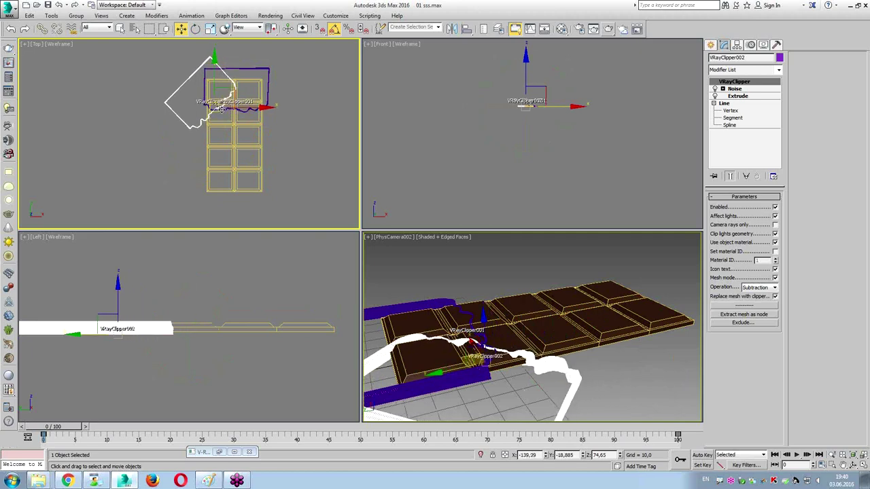
{"action": "left_click", "coordinate": [207, 152]}
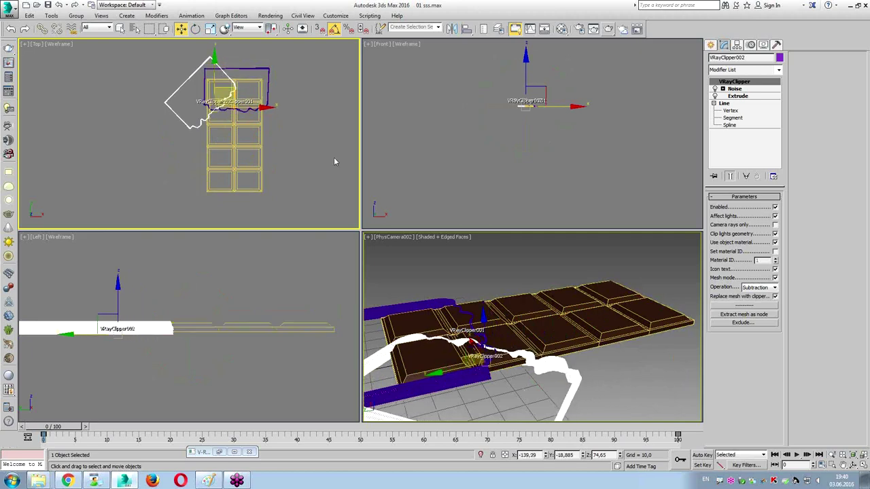
Render the camera view with both clippers and examine the bitten edge up close before stopping the render
{"action": "left_click", "coordinate": [402, 255]}
{"action": "key", "text": "alt+w"}
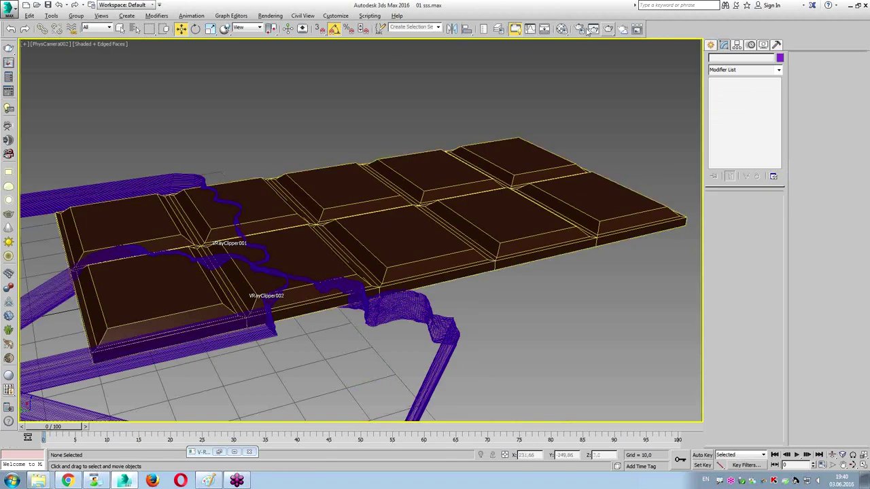
{"action": "left_click", "coordinate": [609, 30]}
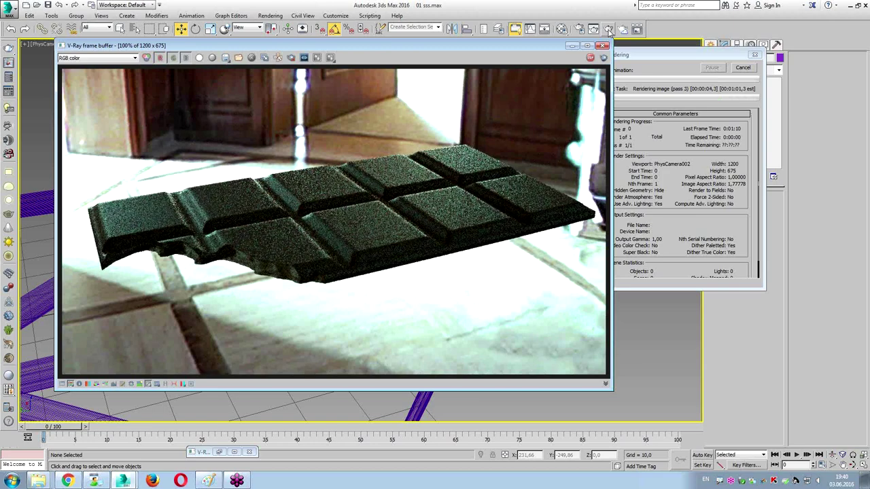
{"action": "scroll", "coordinate": [196, 237], "scroll_direction": "up", "scroll_amount": 3}
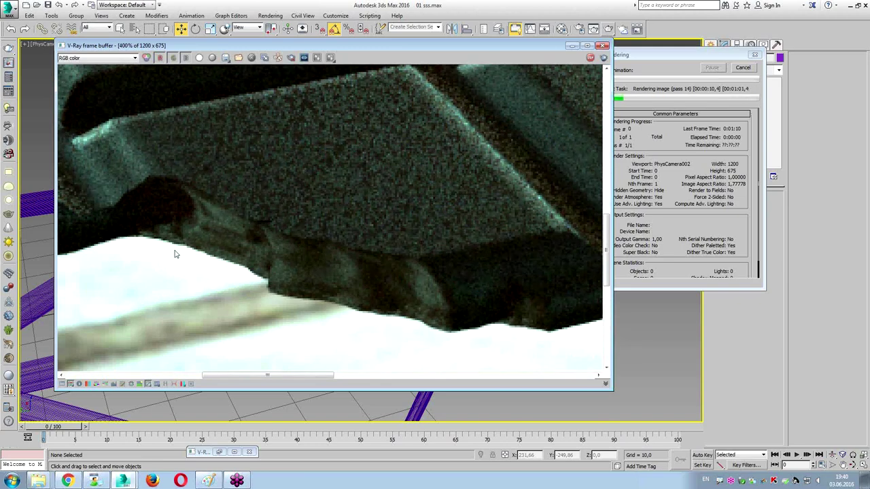
{"action": "double_click", "coordinate": [323, 233]}
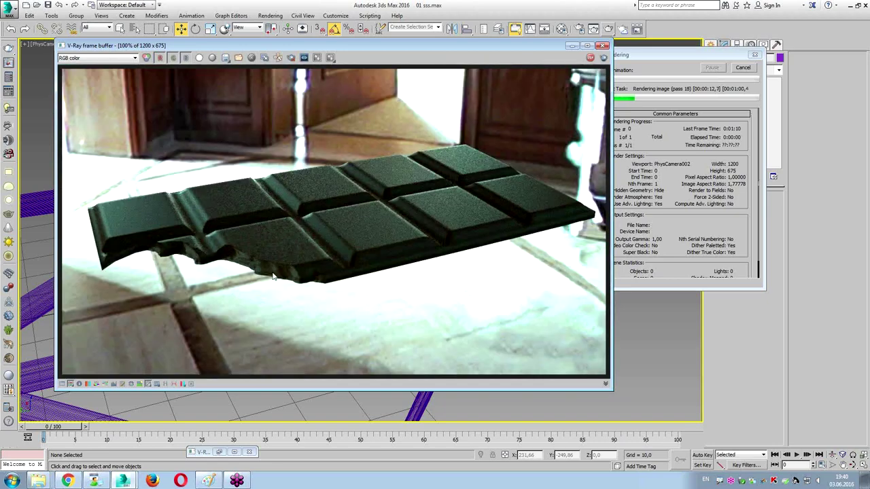
{"action": "left_click", "coordinate": [742, 68]}
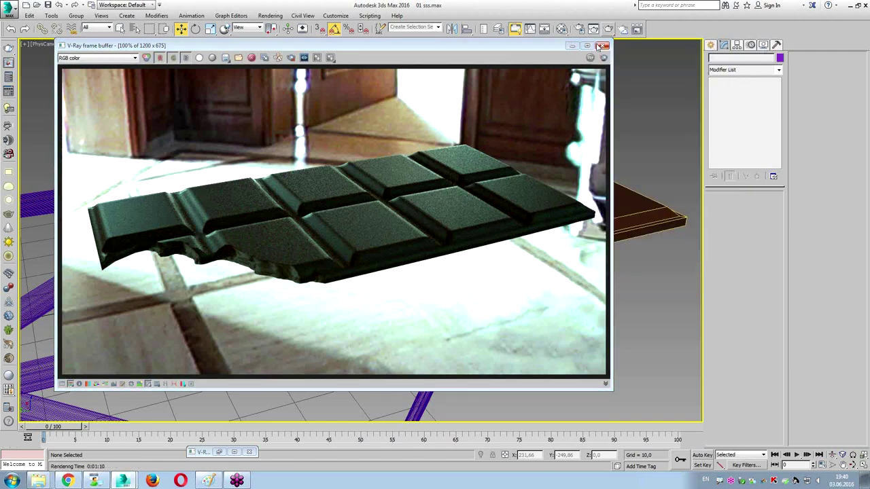
{"action": "left_click", "coordinate": [602, 45]}
Move and rotate the second clipper in the Top view so its wavy edge runs along the bar's long side
{"action": "left_click", "coordinate": [408, 319]}
{"action": "key", "text": "alt+w"}
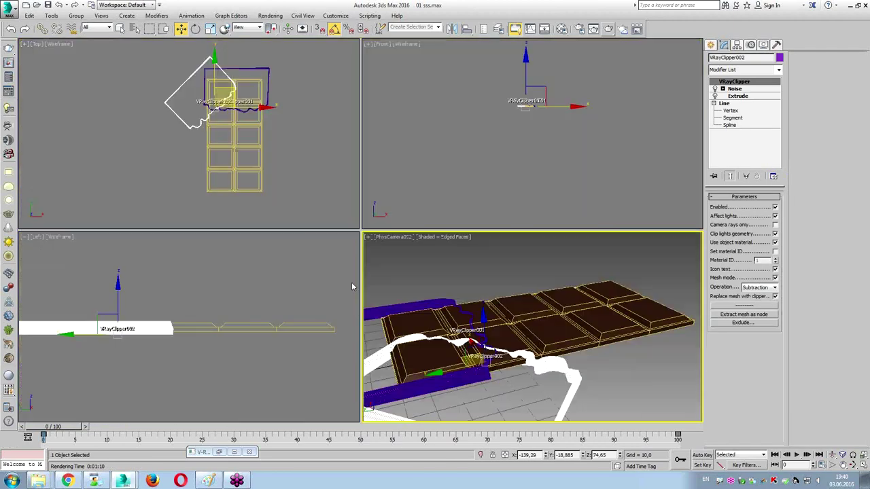
{"action": "left_click_drag", "start_coordinate": [224, 102], "coordinate": [246, 133]}
{"action": "key", "text": "e"}
{"action": "key", "text": "w"}
{"action": "left_click", "coordinate": [497, 270]}
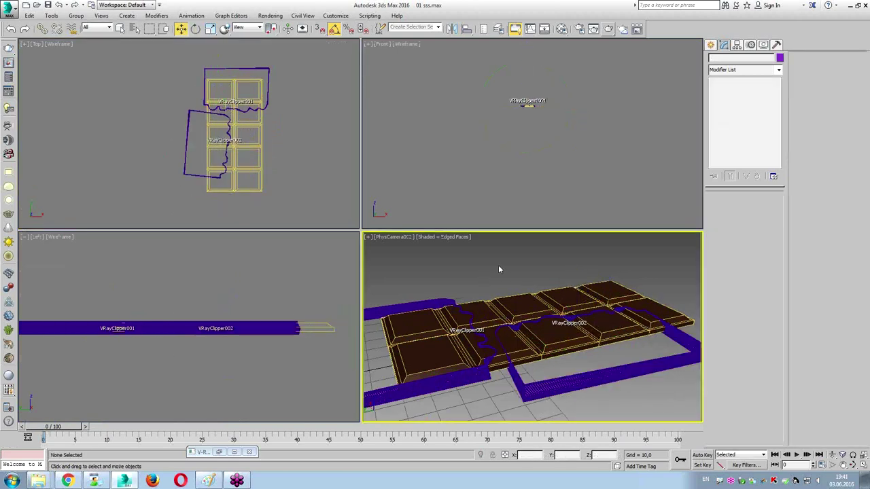
{"action": "key", "text": "alt+w"}
Check which scene objects the second clipper includes in its Exclude/Include list, and compare the first clipper's settings
{"action": "left_click", "coordinate": [428, 325]}
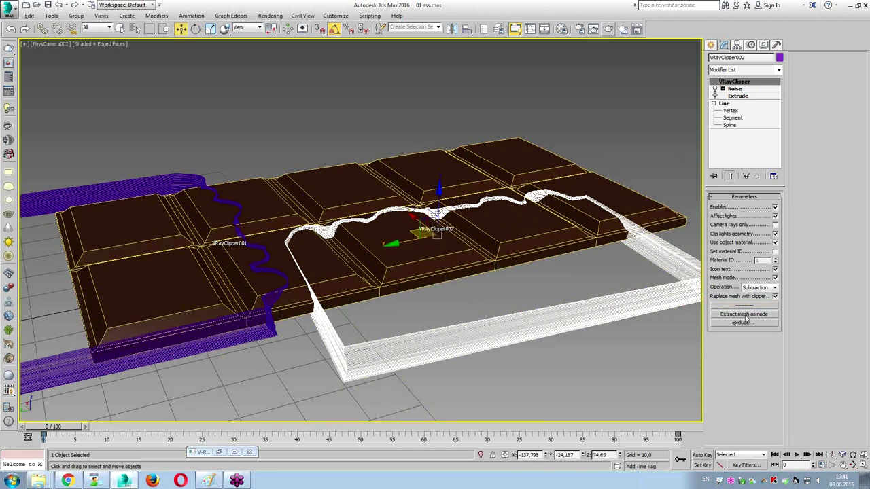
{"action": "left_click", "coordinate": [744, 323]}
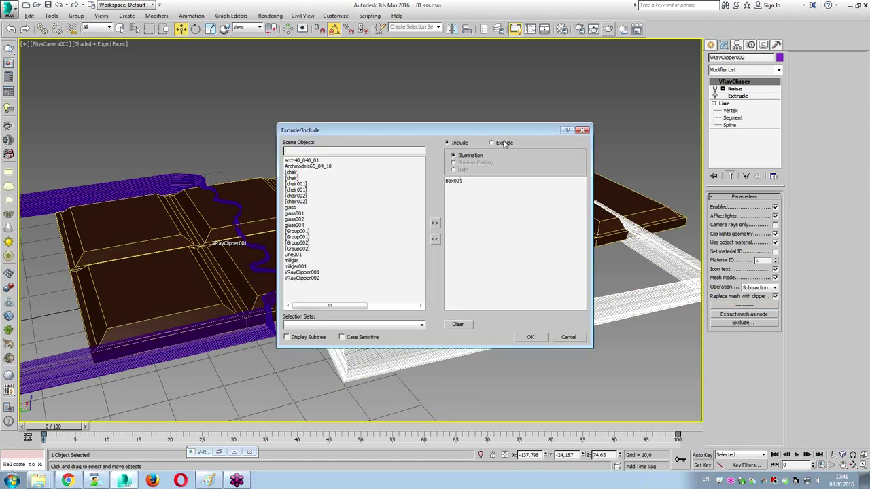
{"action": "left_click", "coordinate": [534, 338]}
{"action": "left_click", "coordinate": [255, 326]}
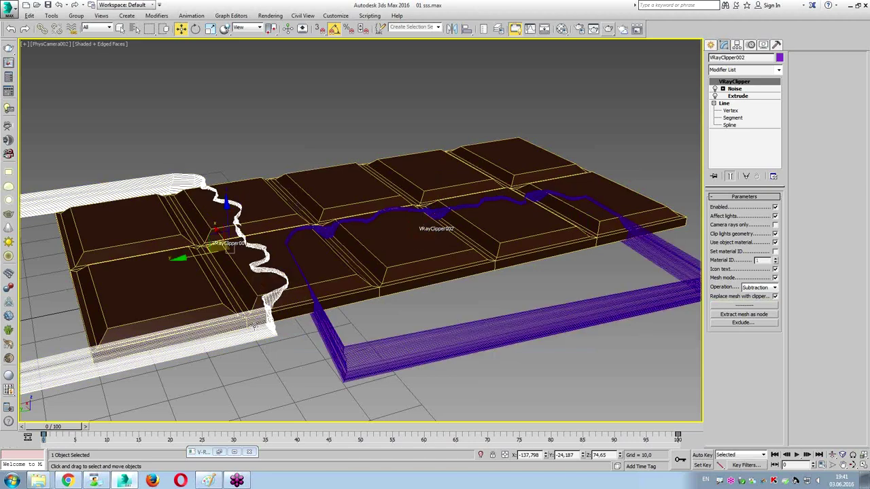
Render a quick test of the bar with the second clipper placed along its long side
{"action": "left_click", "coordinate": [692, 233]}
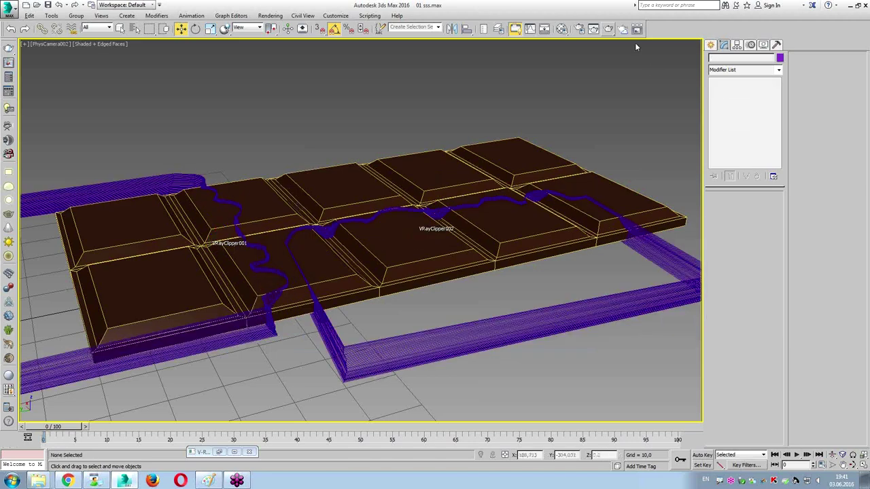
{"action": "left_click", "coordinate": [623, 28]}
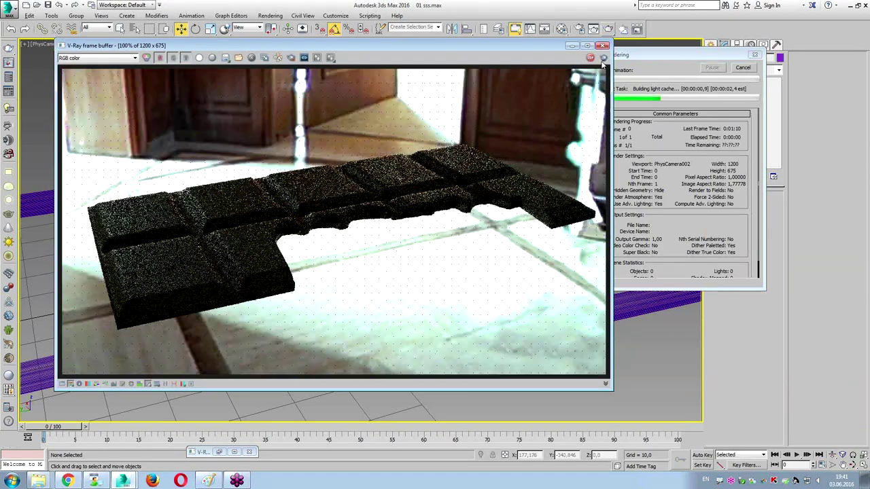
{"action": "left_click", "coordinate": [603, 46]}
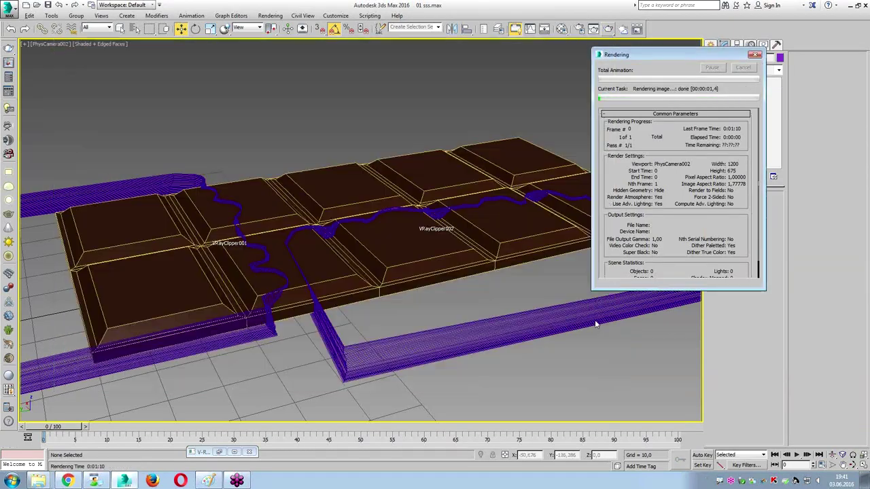
Delete the second clipper and render a short test with only the first clipper cutting the bar
{"action": "left_click", "coordinate": [595, 325]}
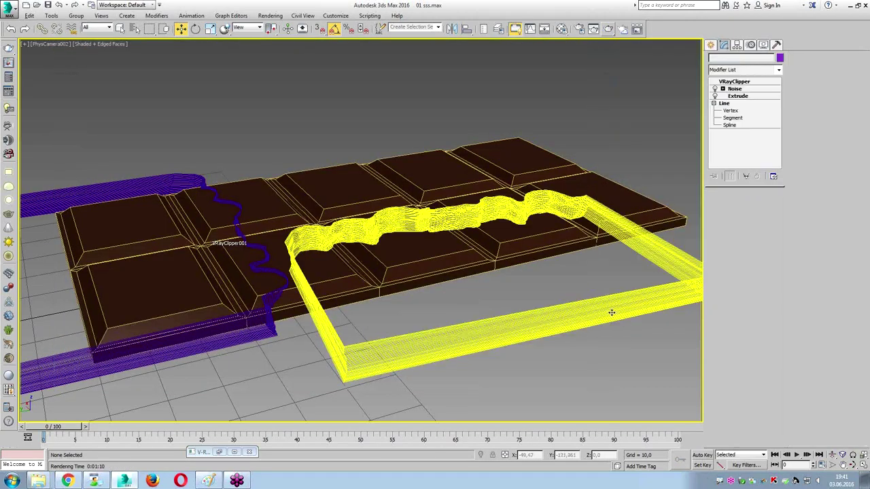
{"action": "left_click", "coordinate": [746, 178]}
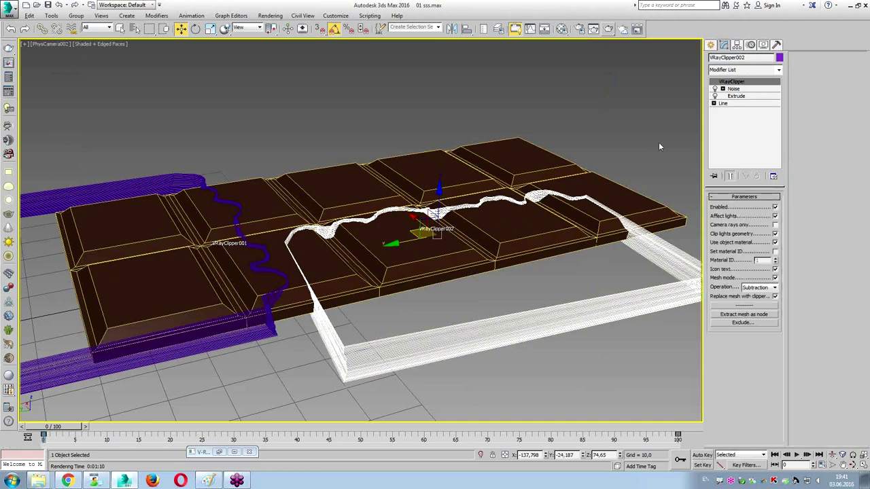
{"action": "key", "text": "Delete"}
{"action": "left_click", "coordinate": [608, 29]}
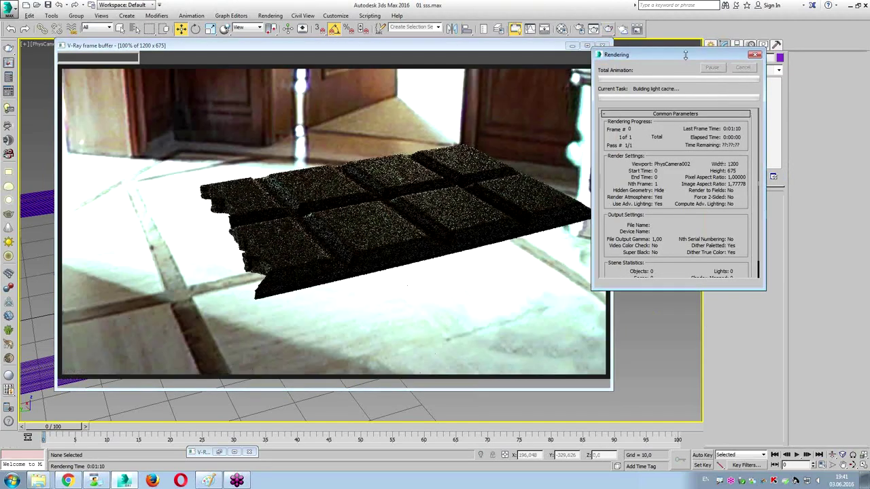
{"action": "left_click", "coordinate": [743, 67]}
{"action": "left_click", "coordinate": [603, 45]}
Clone the first clipper as an independent copy, then rotate and move it over the long side near the bar's uncut end
{"action": "left_click", "coordinate": [203, 320]}
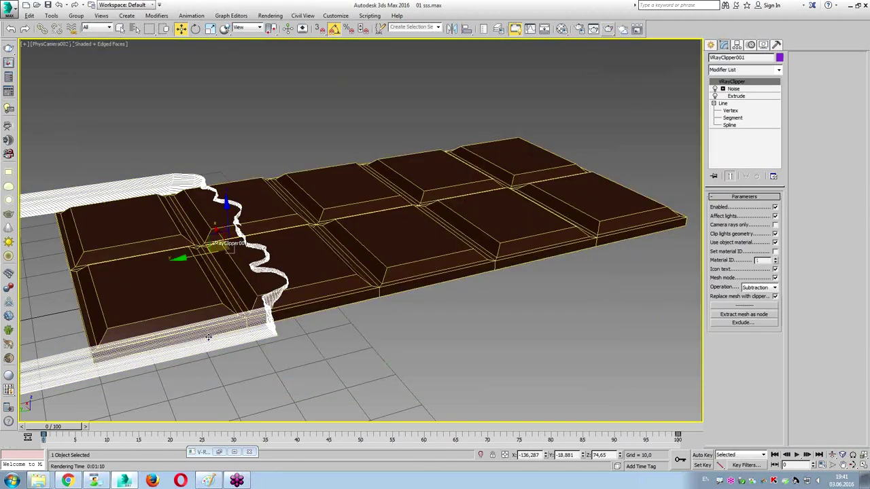
{"action": "left_click_drag", "start_coordinate": [197, 268], "coordinate": [441, 259], "text": "shift"}
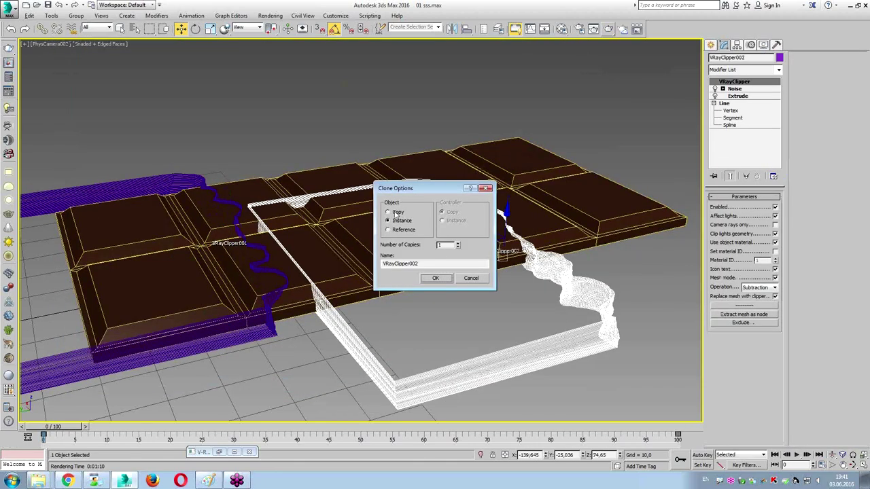
{"action": "left_click", "coordinate": [436, 278]}
{"action": "key", "text": "e"}
{"action": "mouse_move", "coordinate": [475, 276]}
{"action": "left_mouse_down"}
{"action": "mouse_move", "coordinate": [538, 276]}
{"action": "mouse_move", "coordinate": [524, 279]}
{"action": "mouse_move", "coordinate": [537, 267]}
{"action": "mouse_move", "coordinate": [520, 191]}
{"action": "mouse_move", "coordinate": [598, 136]}
{"action": "left_mouse_up"}
{"action": "key", "text": "w"}
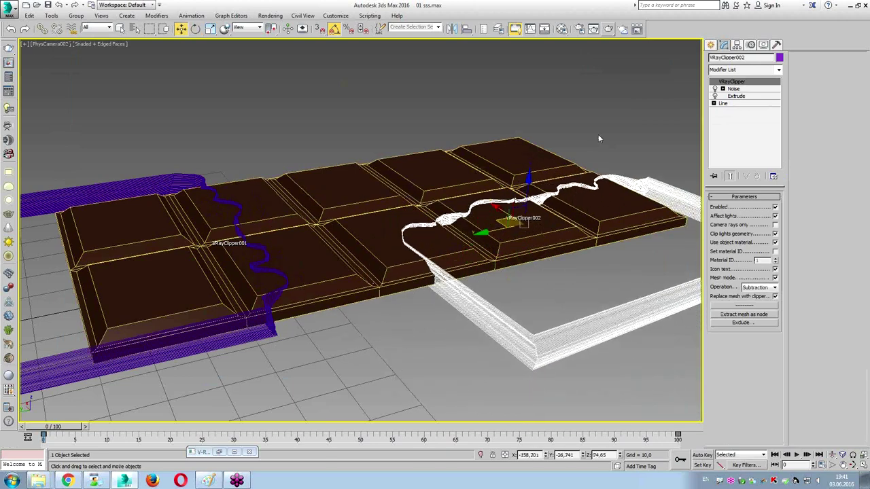
Render a test of the bar with the original clipper and its independent copy both cutting it
{"action": "left_click", "coordinate": [599, 138]}
{"action": "left_click", "coordinate": [623, 29]}
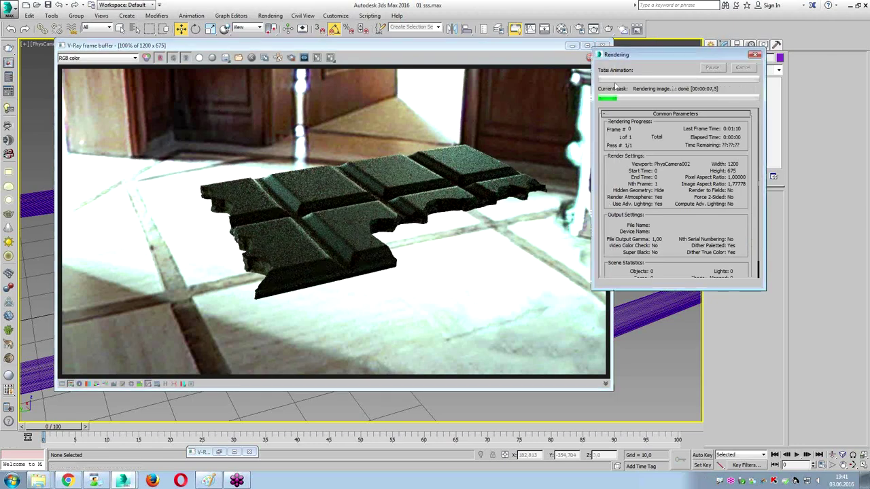
{"action": "left_click", "coordinate": [603, 45]}
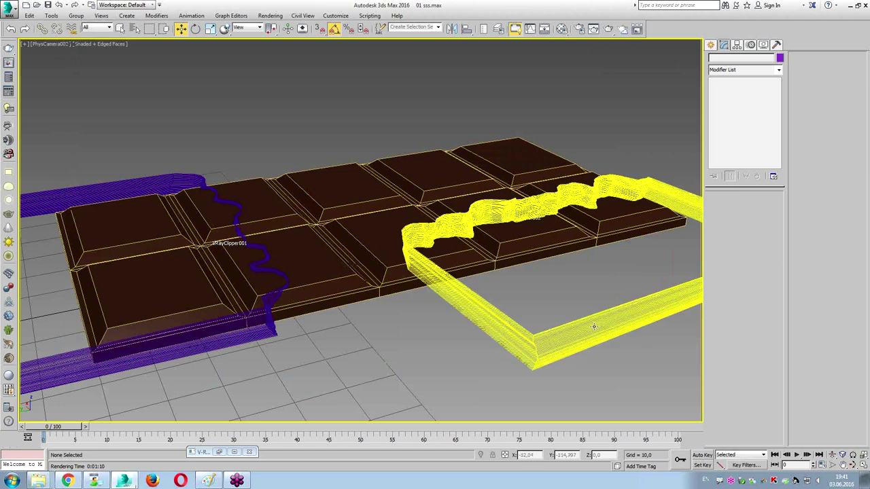
Rotate and reposition the copied clipper so its wavy edge cuts across the end of the bar opposite the first bite
{"action": "left_click", "coordinate": [593, 327]}
{"action": "key", "text": "e"}
{"action": "left_click_drag", "start_coordinate": [528, 244], "coordinate": [552, 240]}
{"action": "left_click", "coordinate": [600, 47]}
{"action": "key", "text": "w"}
Render the bar bitten at both ends, then stop the render and close the frame buffer
{"action": "left_click", "coordinate": [609, 29]}
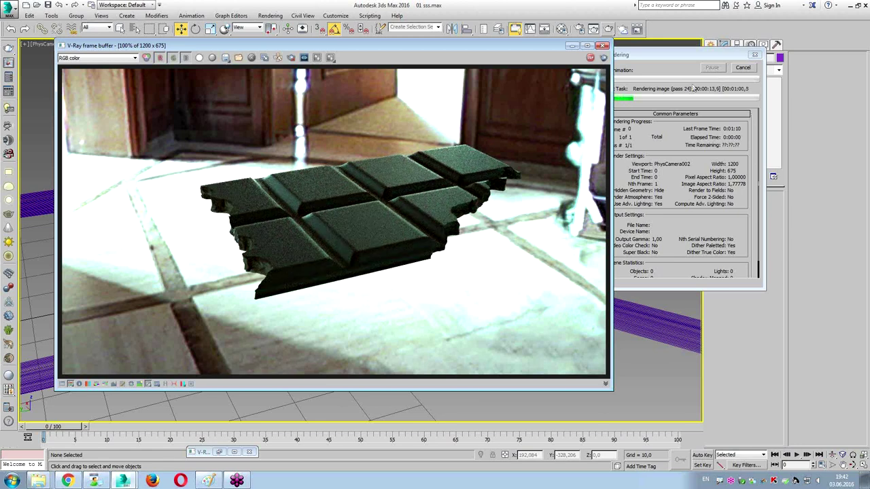
{"action": "left_click", "coordinate": [741, 68]}
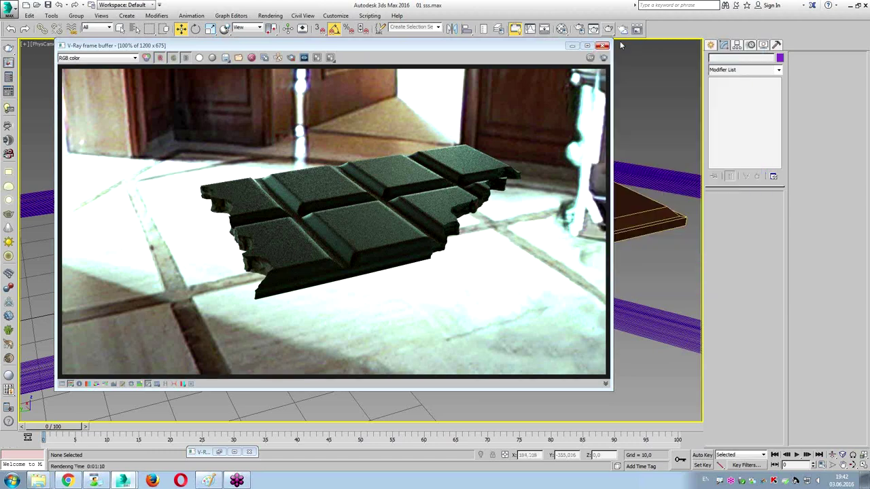
{"action": "left_click", "coordinate": [602, 46]}
Delete the copied clipper, leaving the original bite clipper in the scene
{"action": "left_click", "coordinate": [630, 158]}
{"action": "key", "text": "Delete"}
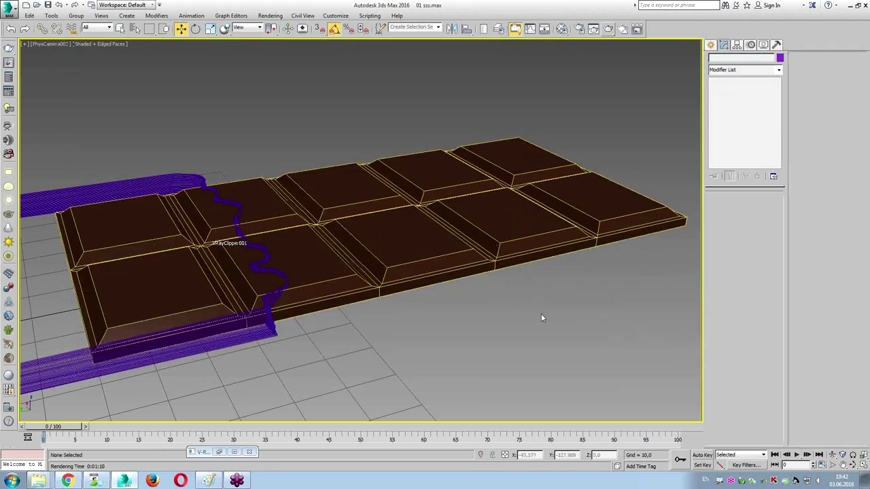
Switch the view to PhysCamera001, unhide all scene objects and render the full table scene
{"action": "key", "text": "c"}
{"action": "double_click", "coordinate": [410, 174]}
{"action": "right_click", "coordinate": [412, 173]}
{"action": "left_click", "coordinate": [425, 145]}
{"action": "left_click", "coordinate": [610, 30]}
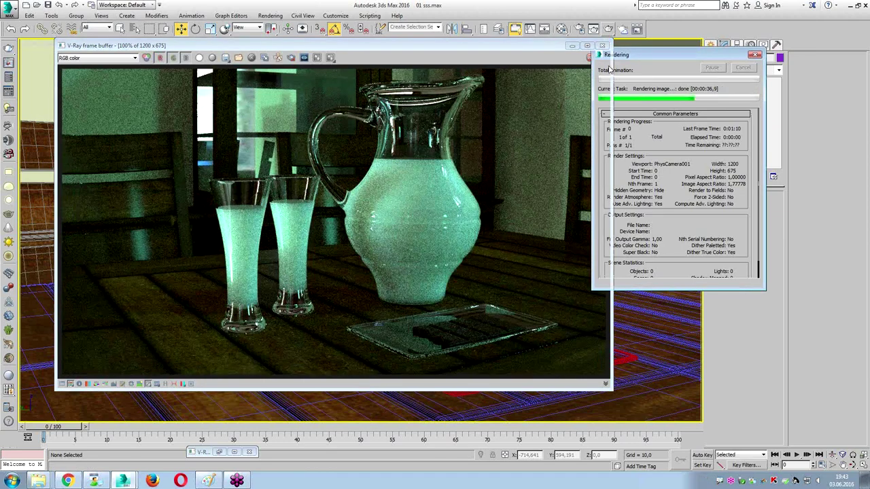
Close the frame buffer and set the primary GI engine to Irradiance map in the render settings
{"action": "left_click", "coordinate": [602, 45]}
{"action": "key", "text": "F10"}
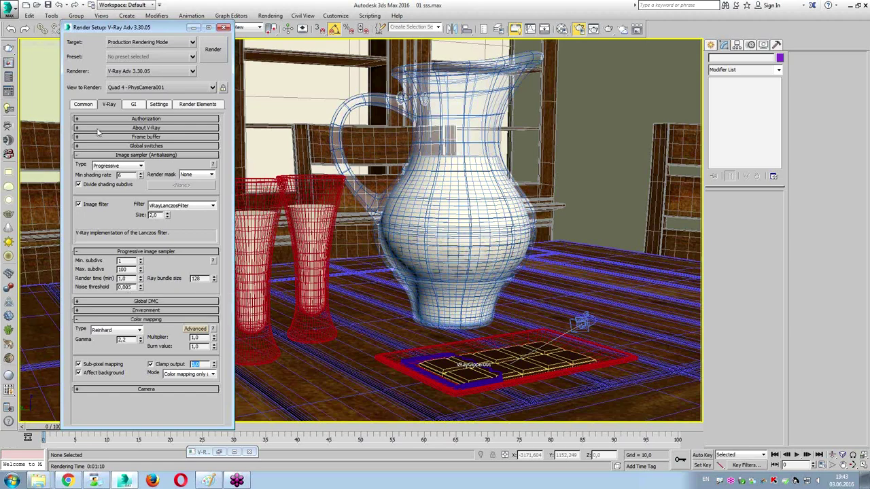
{"action": "left_click", "coordinate": [133, 104]}
{"action": "left_click", "coordinate": [157, 139]}
{"action": "left_click", "coordinate": [143, 158]}
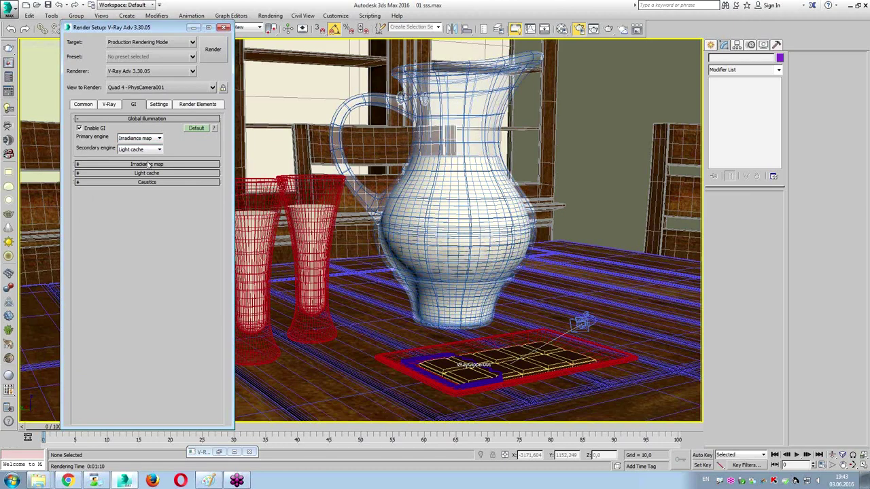
Review the irradiance map and light cache settings, then render the PhysCamera001 view
{"action": "left_click", "coordinate": [149, 164]}
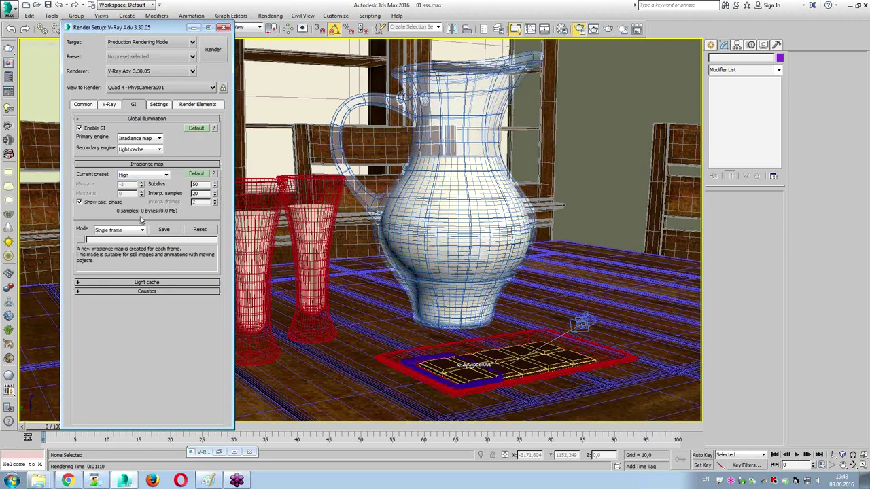
{"action": "left_click", "coordinate": [147, 282]}
{"action": "left_click", "coordinate": [146, 283]}
{"action": "left_click", "coordinate": [219, 48]}
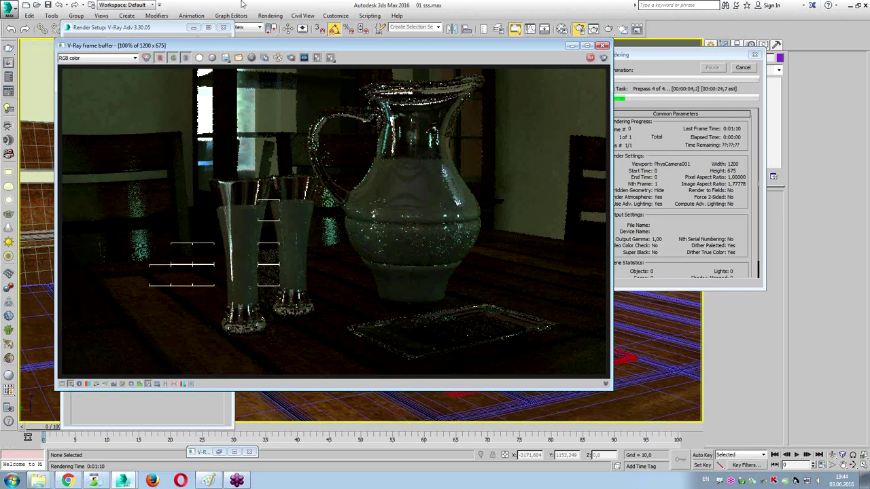
Display the render history in the V-Ray frame buffer and browse the earlier renders while the scene renders
{"action": "left_click_drag", "start_coordinate": [258, 49], "coordinate": [444, 40]}
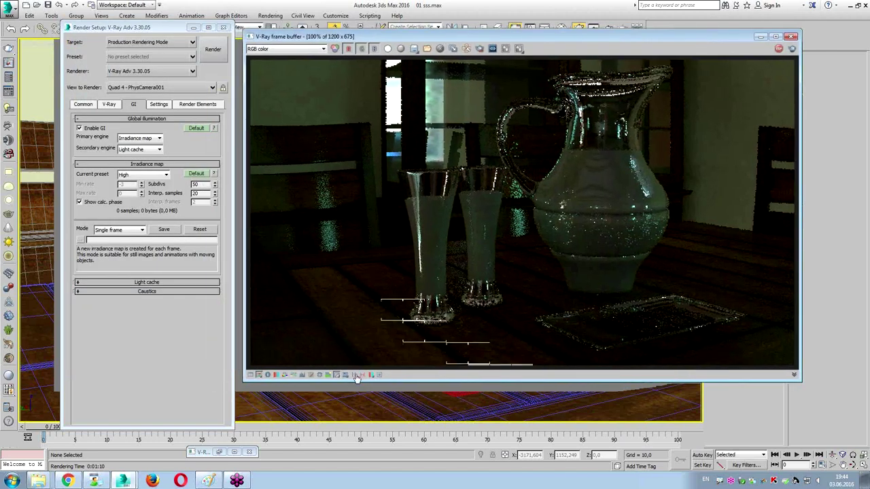
{"action": "left_click", "coordinate": [354, 375]}
{"action": "left_click_drag", "start_coordinate": [248, 43], "coordinate": [159, 53]}
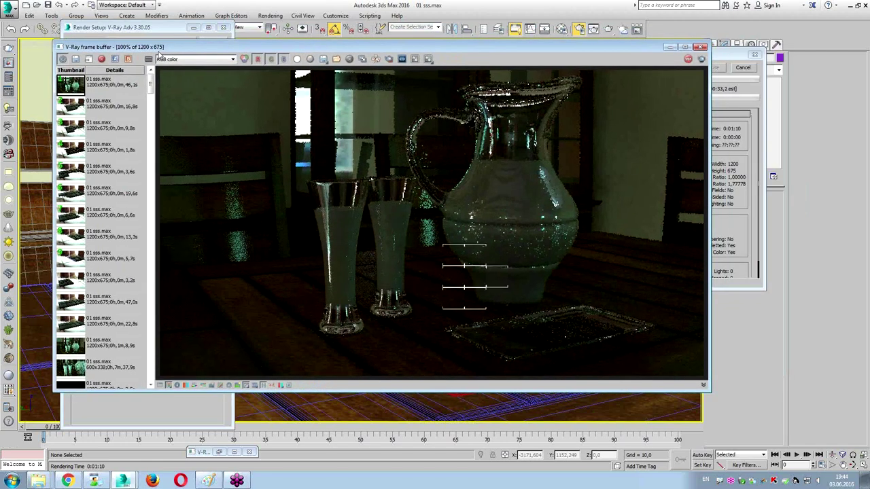
{"action": "mouse_move", "coordinate": [151, 87]}
{"action": "left_mouse_down"}
{"action": "mouse_move", "coordinate": [149, 176]}
{"action": "mouse_move", "coordinate": [150, 82]}
{"action": "left_mouse_up"}
{"action": "scroll", "coordinate": [134, 133], "scroll_direction": "down", "scroll_amount": 10}
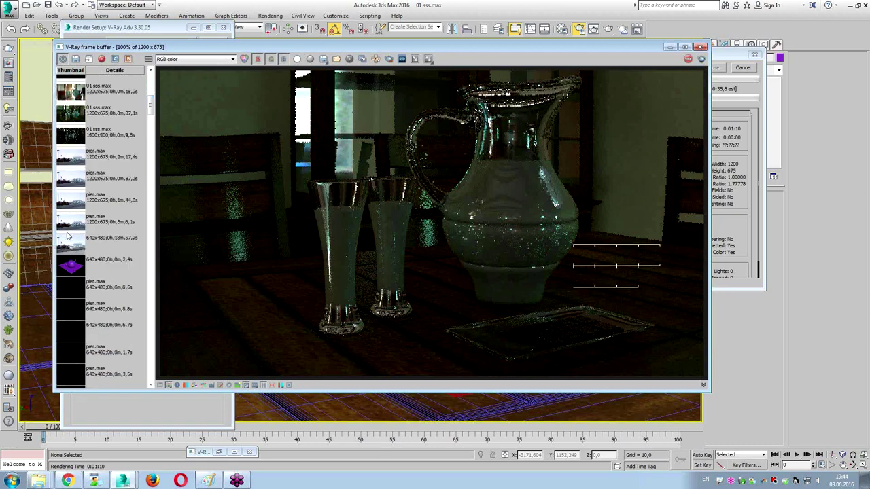
{"action": "left_click_drag", "start_coordinate": [151, 110], "coordinate": [148, 85]}
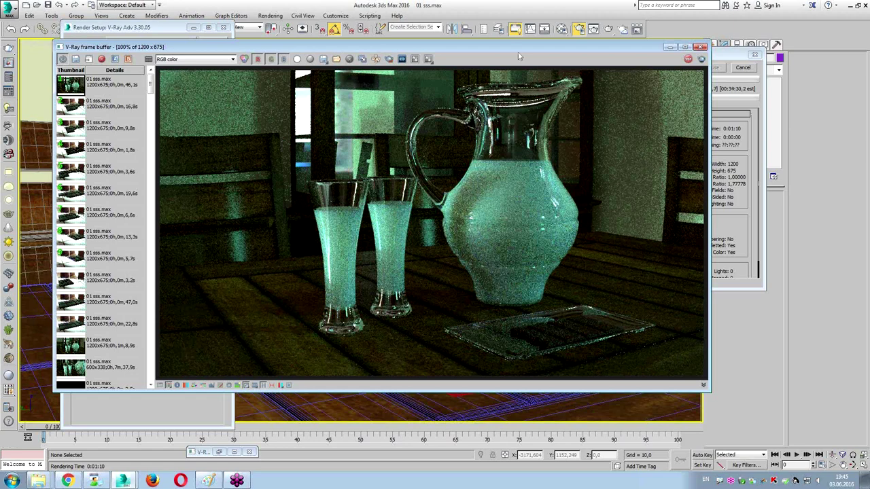
{"action": "left_click_drag", "start_coordinate": [518, 44], "coordinate": [525, 27]}
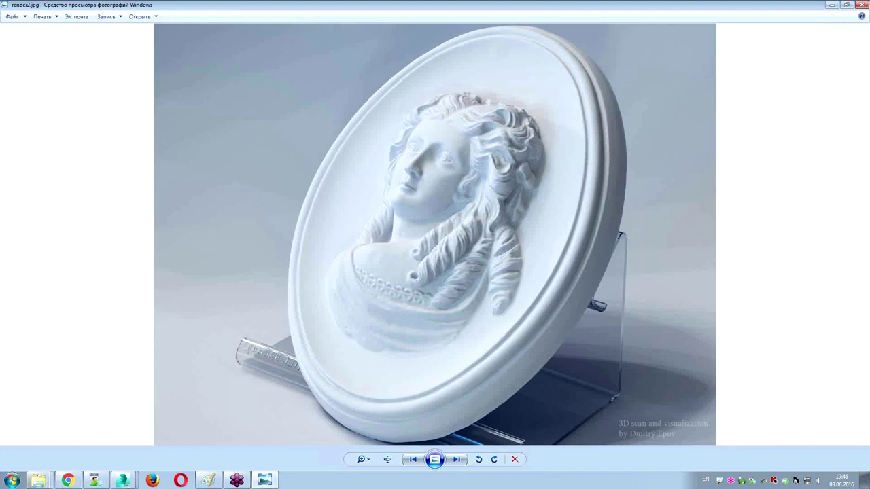
Examine the shadows and relief details of the medallion in render2.jpg up close, then close the image
{"action": "scroll", "coordinate": [626, 379], "scroll_direction": "up", "scroll_amount": 6}
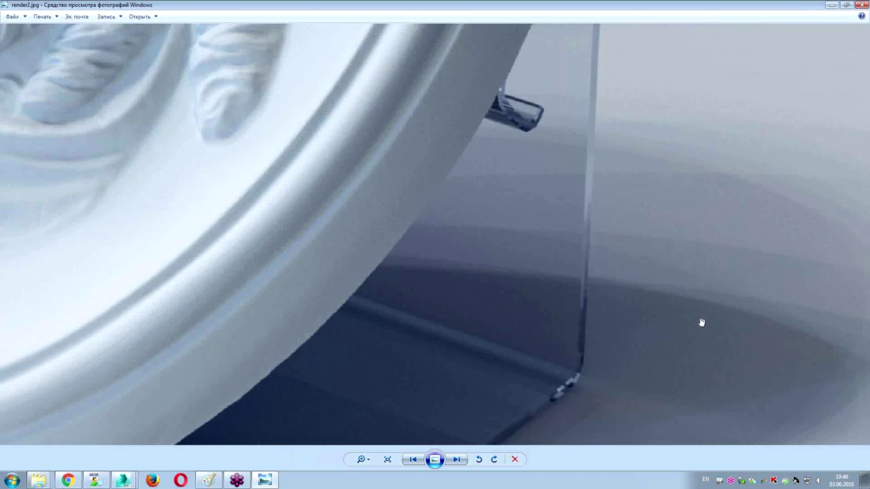
{"action": "left_click_drag", "start_coordinate": [215, 323], "coordinate": [624, 422]}
{"action": "left_click_drag", "start_coordinate": [629, 113], "coordinate": [410, 297]}
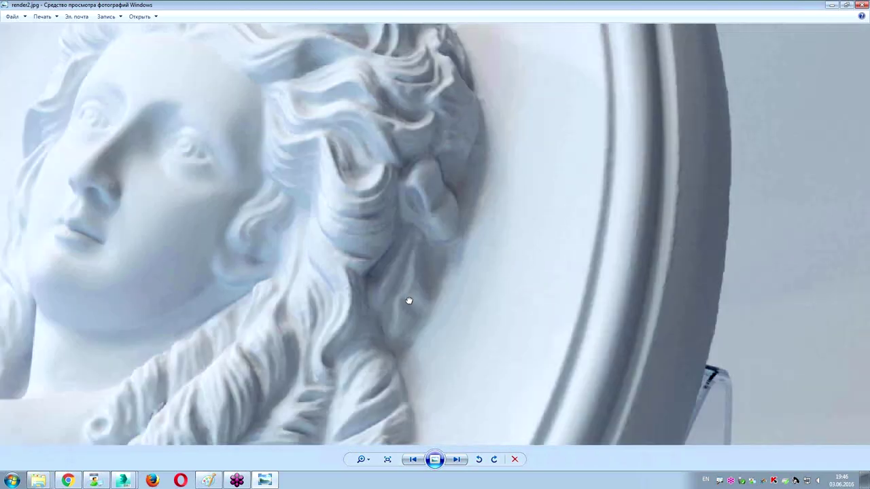
{"action": "left_click", "coordinate": [861, 4]}
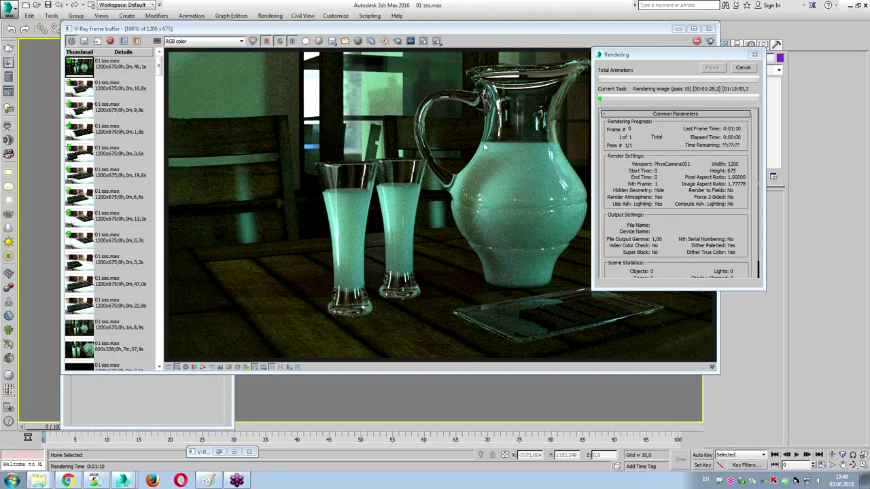
Inspect the noise on the milk glasses and jug at 400% zoom, then cancel the running render
{"action": "left_click", "coordinate": [376, 195]}
{"action": "scroll", "coordinate": [348, 216], "scroll_direction": "up", "scroll_amount": 5}
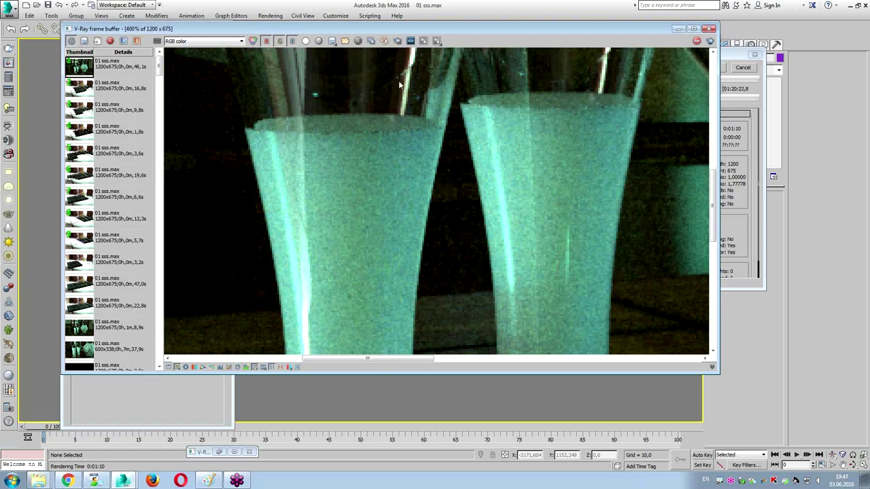
{"action": "scroll", "coordinate": [378, 303], "scroll_direction": "down", "scroll_amount": 10}
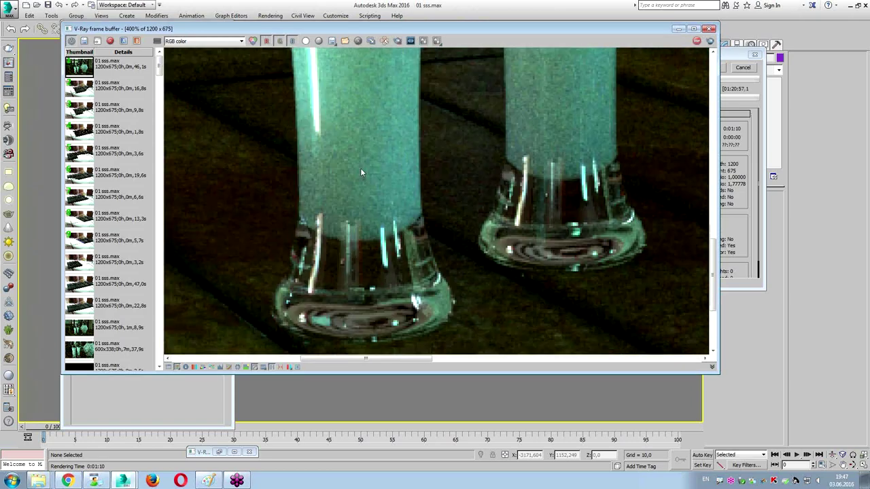
{"action": "middle_click_drag", "start_coordinate": [328, 203], "coordinate": [483, 112]}
{"action": "scroll", "coordinate": [482, 112], "scroll_direction": "down", "scroll_amount": 2}
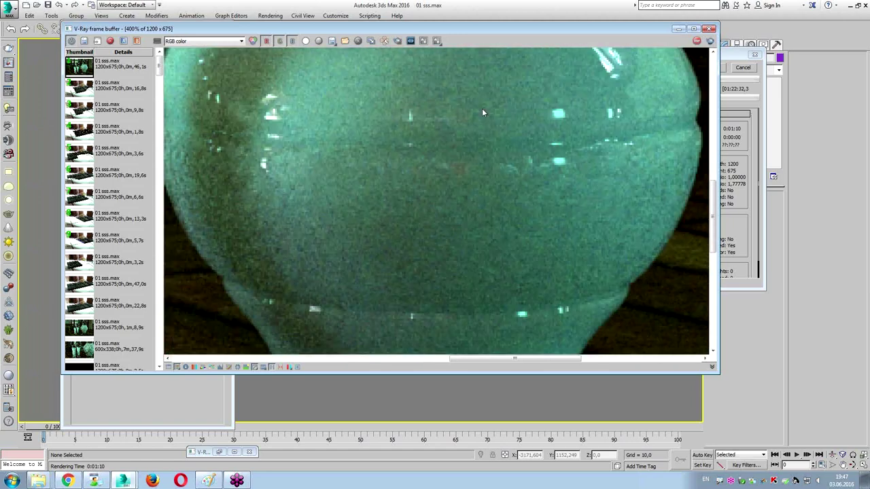
{"action": "left_click", "coordinate": [748, 69]}
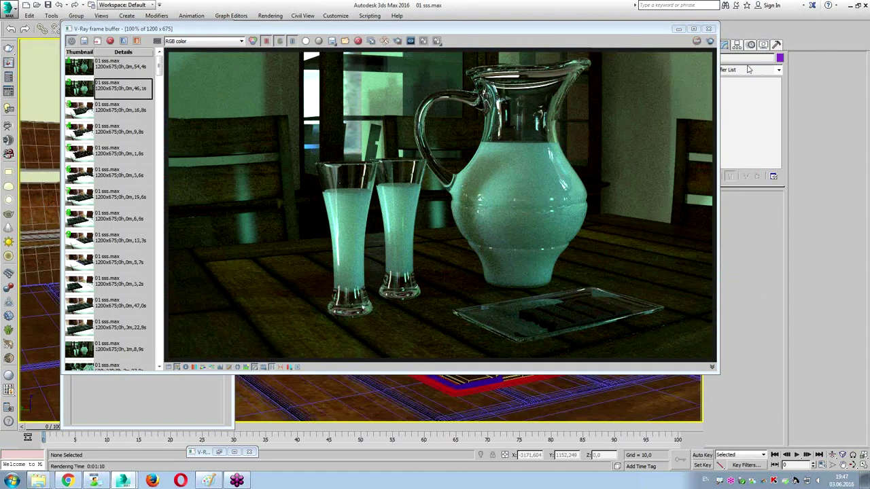
Alternate between the two latest full-scene renders in the history and compare their noise on the milk glasses
{"action": "left_click", "coordinate": [106, 66]}
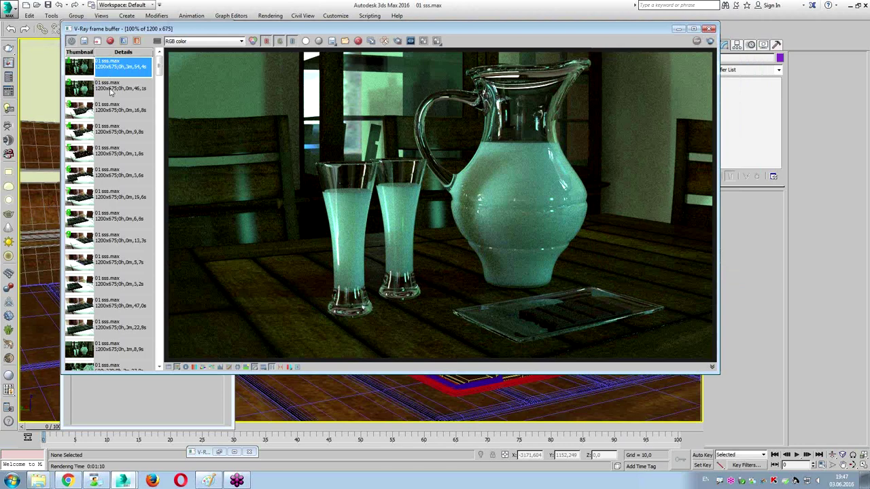
{"action": "left_click", "coordinate": [110, 91]}
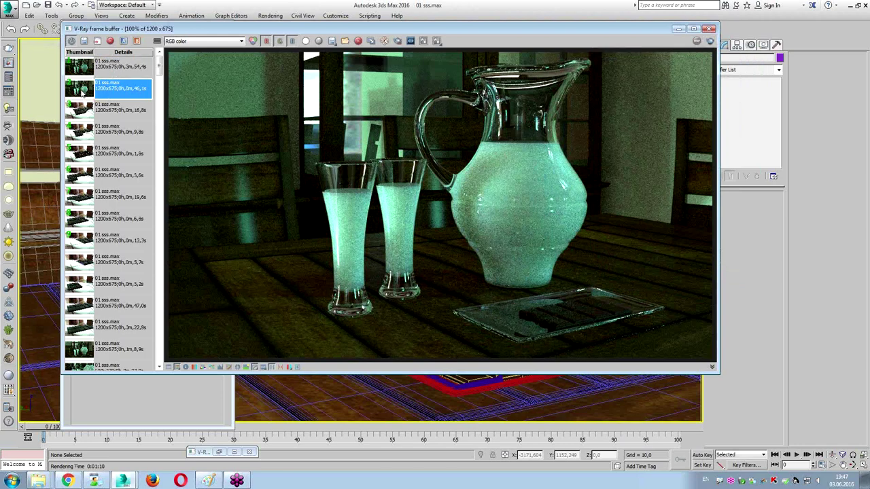
{"action": "left_click", "coordinate": [87, 76]}
{"action": "left_click", "coordinate": [88, 85]}
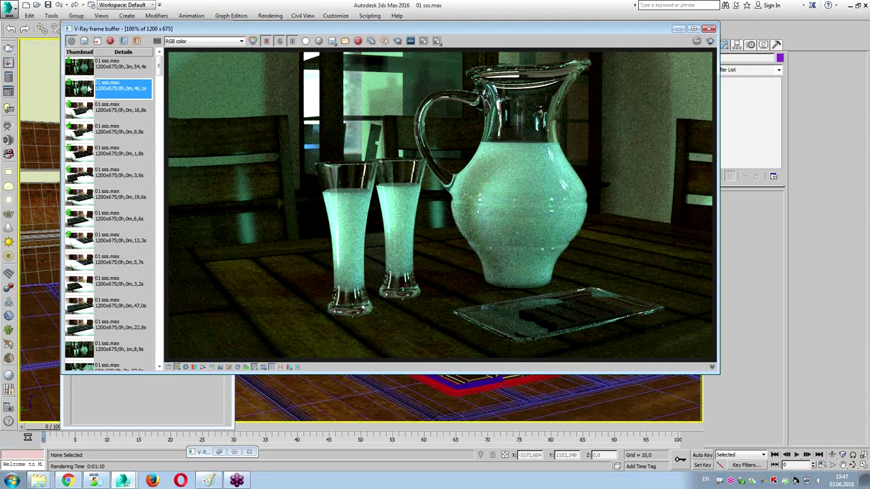
{"action": "left_click", "coordinate": [91, 66]}
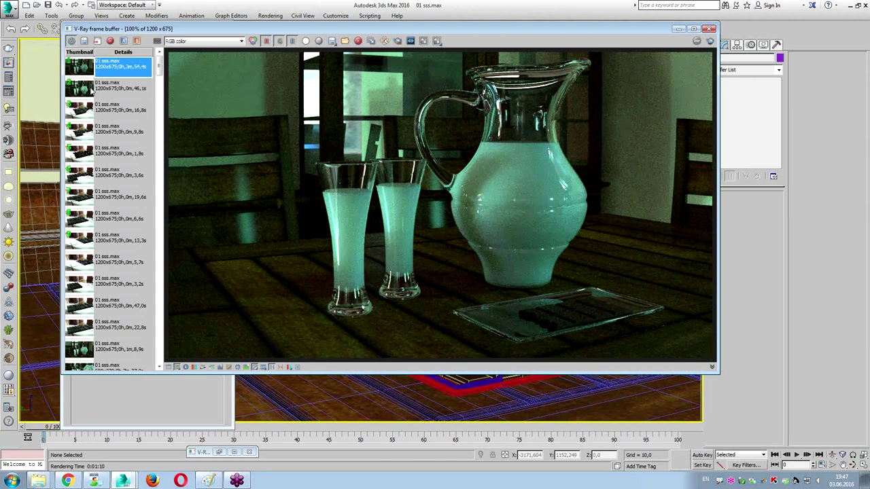
{"action": "left_click", "coordinate": [91, 89]}
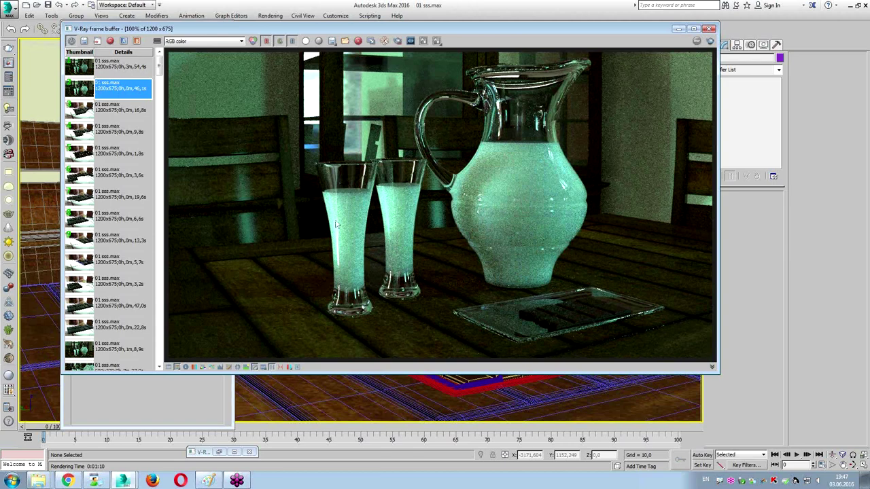
{"action": "scroll", "coordinate": [338, 197], "scroll_direction": "up", "scroll_amount": 2}
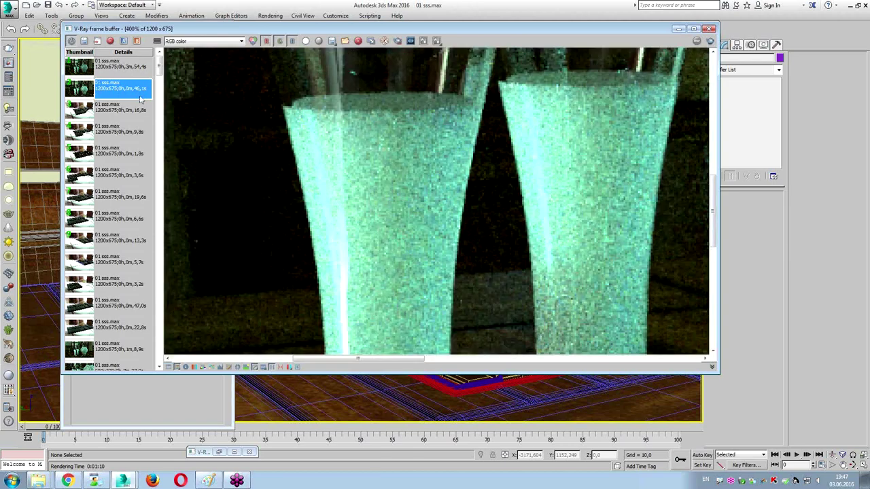
{"action": "left_click", "coordinate": [84, 68]}
{"action": "scroll", "coordinate": [343, 227], "scroll_direction": "down", "scroll_amount": 2}
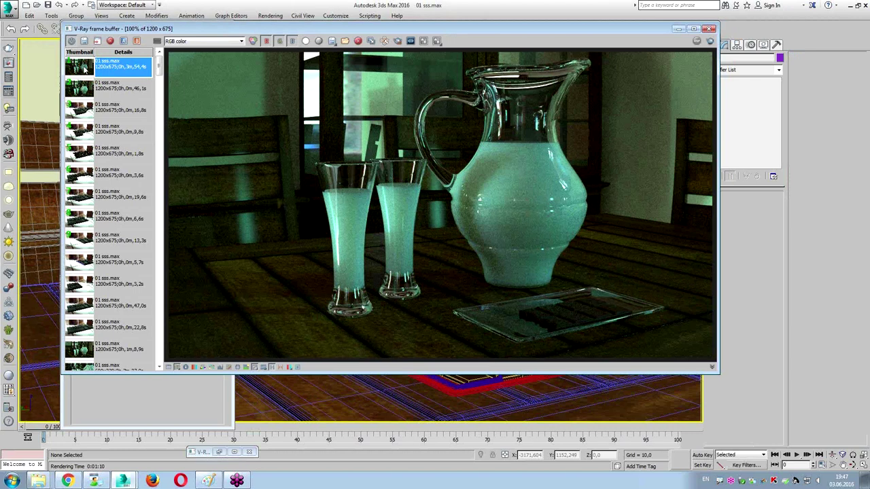
Compare the newest history render's V-Ray settings with the current ones, then close the comparison
{"action": "right_click", "coordinate": [95, 51]}
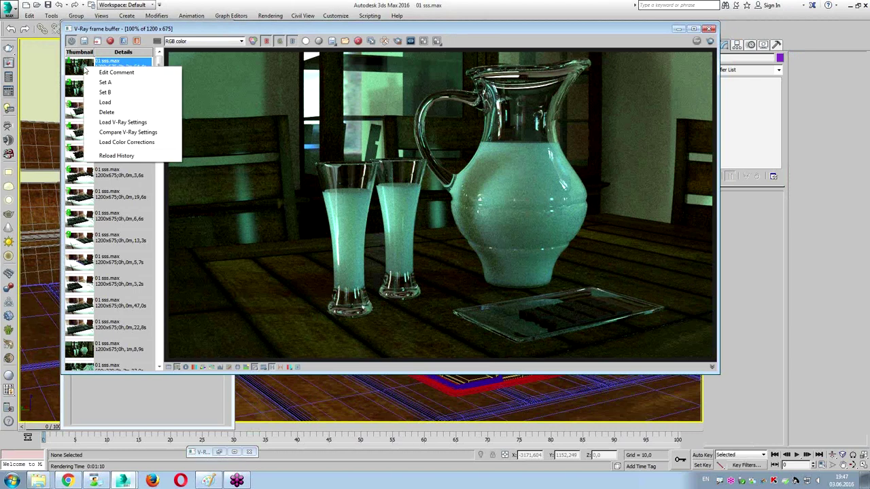
{"action": "left_click", "coordinate": [134, 137]}
{"action": "left_click_drag", "start_coordinate": [151, 72], "coordinate": [244, 82]}
{"action": "left_click_drag", "start_coordinate": [252, 158], "coordinate": [252, 312]}
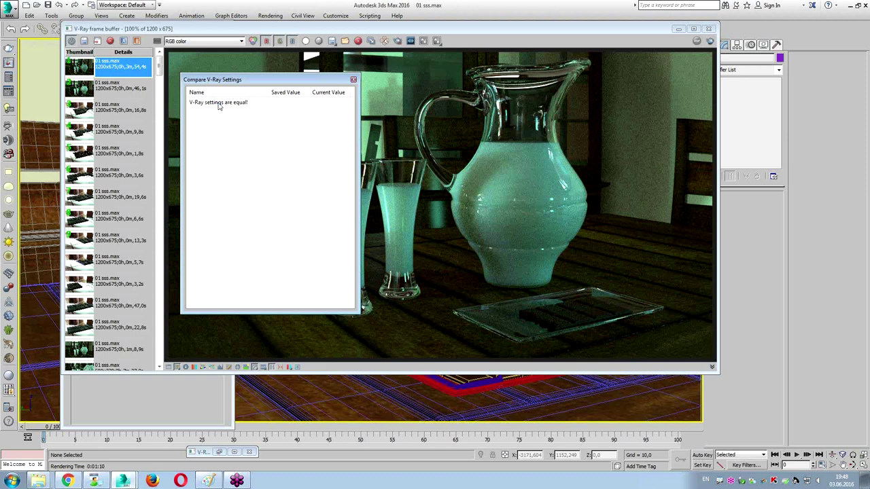
{"action": "left_click", "coordinate": [353, 80]}
Set the progressive image sampler's noise threshold to 0,001 and close the render settings
{"action": "left_click_drag", "start_coordinate": [396, 29], "coordinate": [378, 101]}
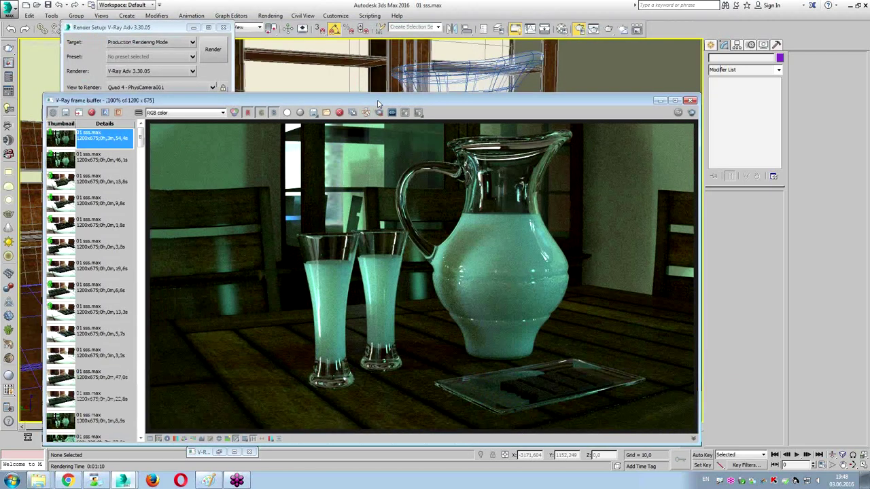
{"action": "left_click", "coordinate": [169, 33]}
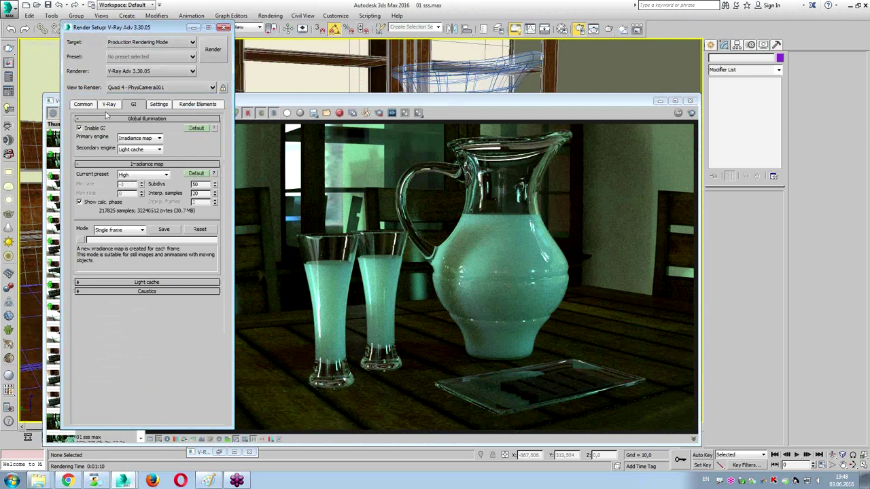
{"action": "left_click", "coordinate": [107, 137]}
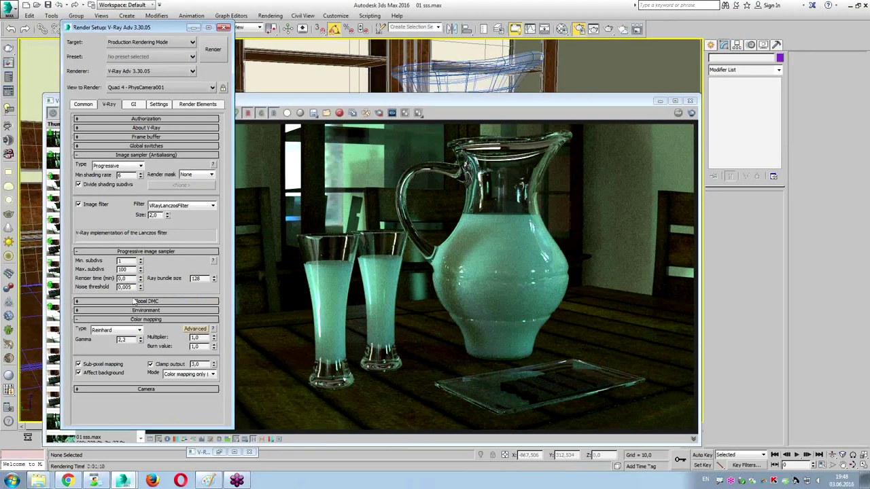
{"action": "double_click", "coordinate": [125, 286]}
{"action": "type", "text": "0,001"}
{"action": "key", "text": "Return"}
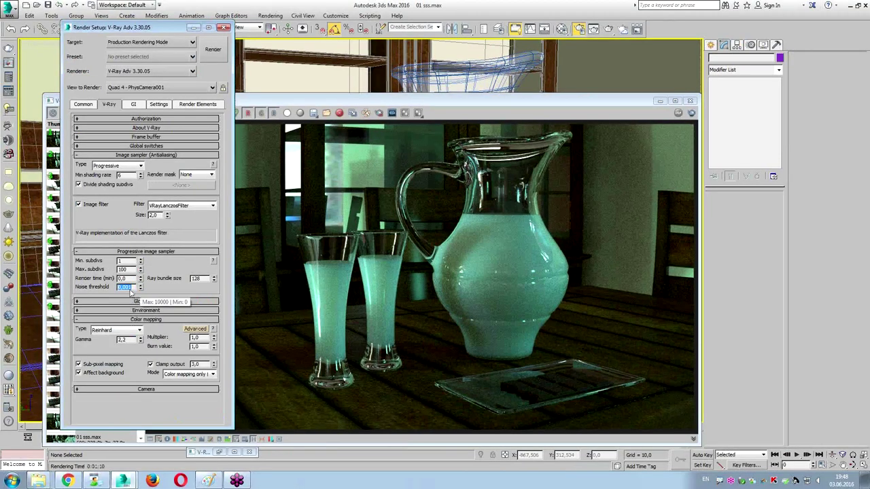
{"action": "left_click", "coordinate": [224, 28]}
Check the newest history render's saved V-Ray settings against the changed noise threshold with Compare V-Ray Settings
{"action": "left_click_drag", "start_coordinate": [238, 101], "coordinate": [240, 52]}
{"action": "right_click", "coordinate": [87, 90]}
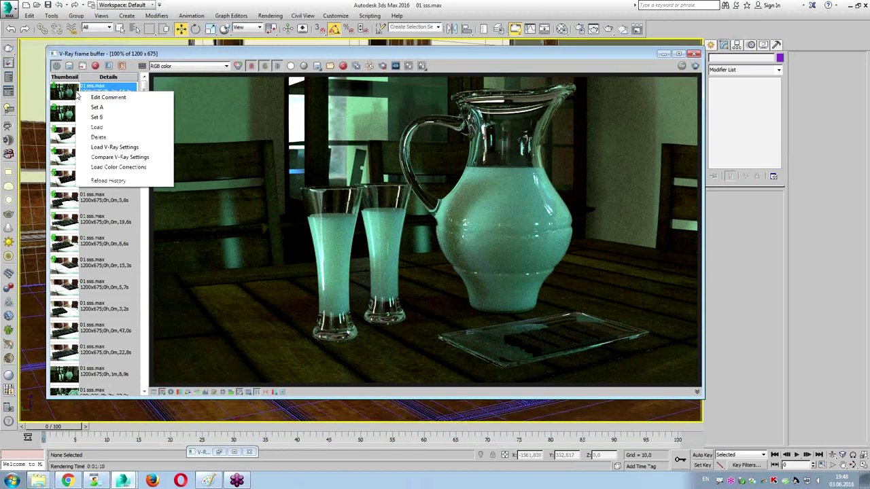
{"action": "left_click", "coordinate": [104, 157]}
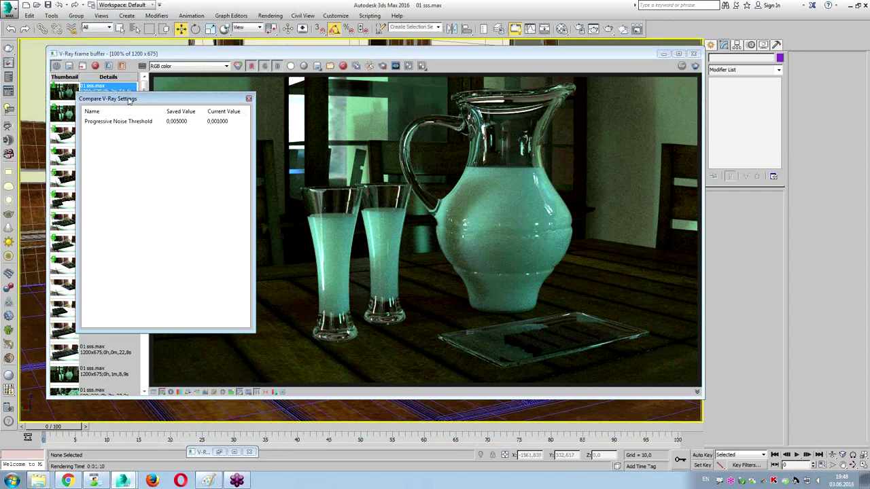
{"action": "left_click_drag", "start_coordinate": [129, 90], "coordinate": [217, 106]}
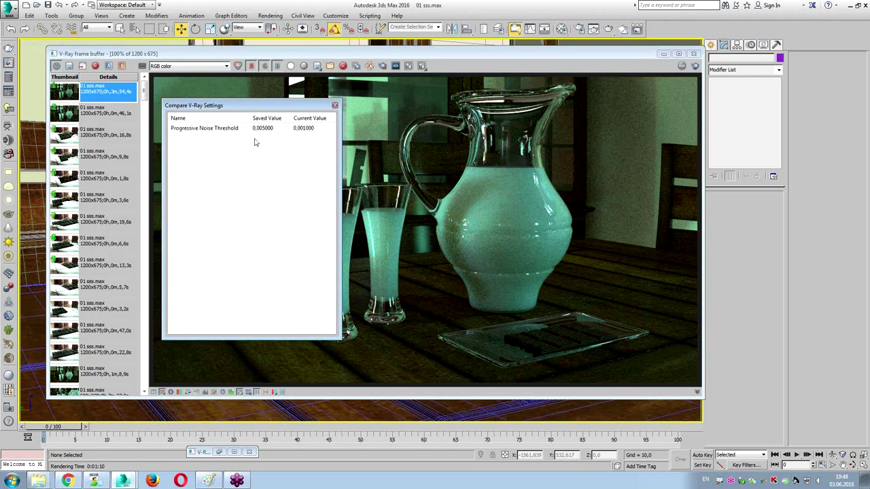
{"action": "left_click_drag", "start_coordinate": [260, 136], "coordinate": [321, 137]}
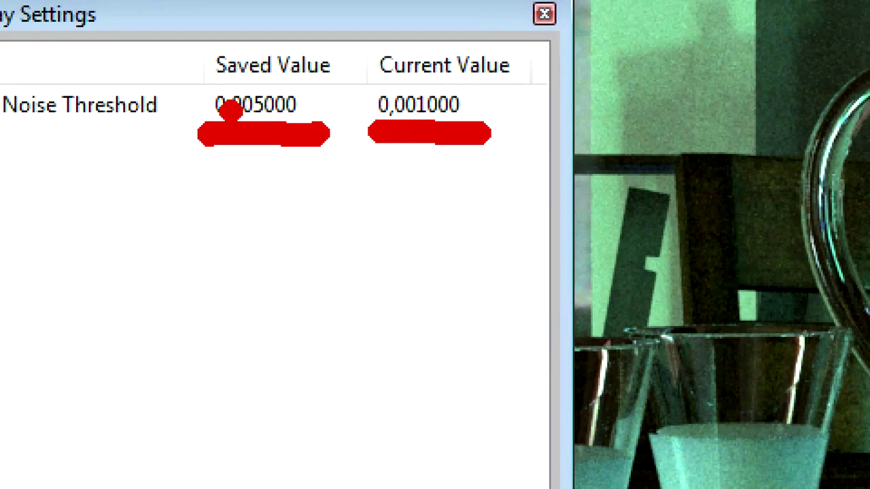
{"action": "left_click_drag", "start_coordinate": [274, 86], "coordinate": [318, 103]}
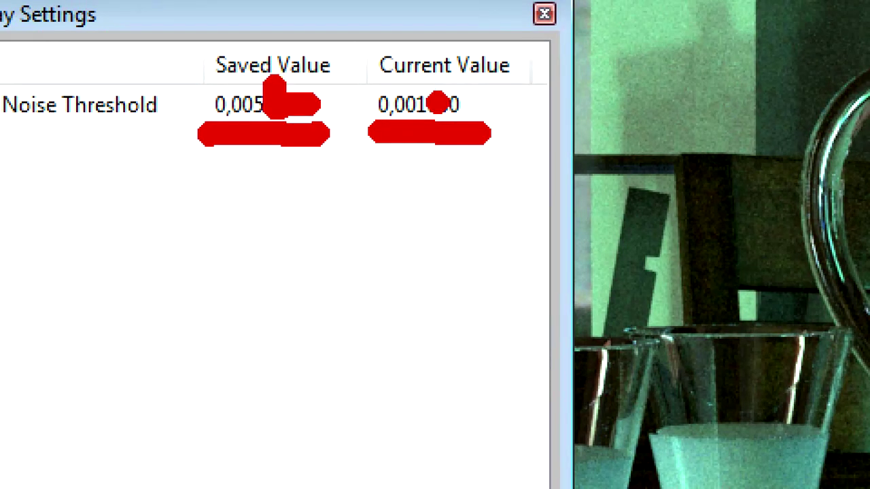
{"action": "left_click_drag", "start_coordinate": [429, 103], "coordinate": [484, 103]}
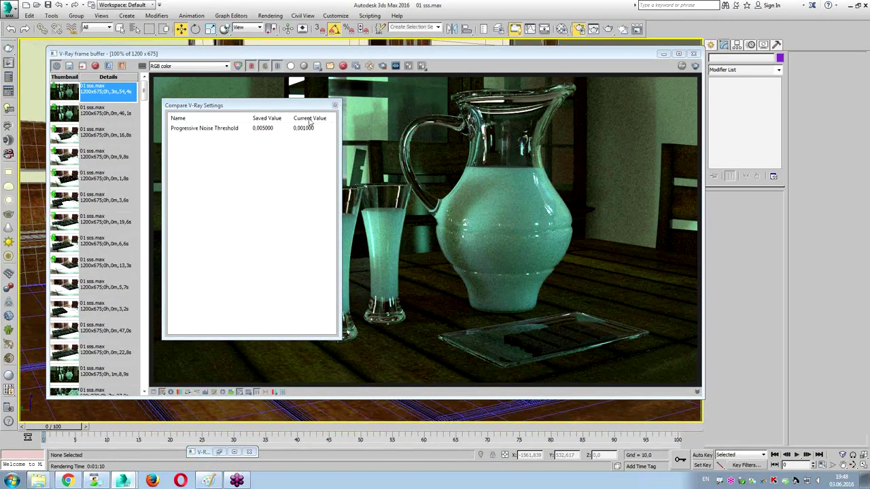
Switch the image sampler type to Adaptive in the V-Ray render settings and close the render settings
{"action": "key", "text": "F10"}
{"action": "left_click", "coordinate": [126, 166]}
{"action": "left_click", "coordinate": [124, 180]}
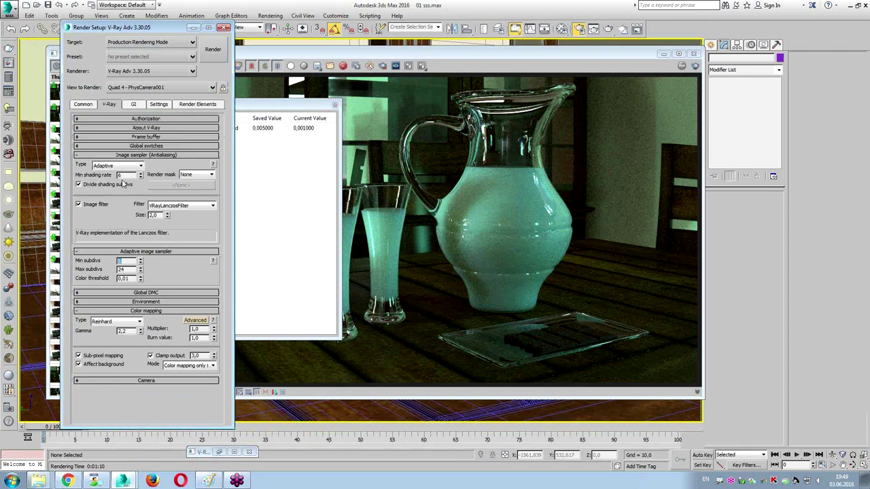
{"action": "left_click", "coordinate": [224, 28]}
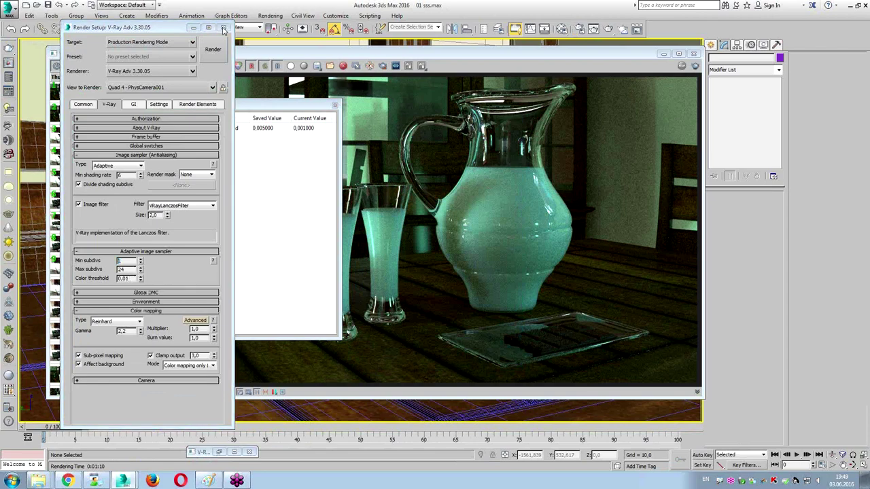
Compare the newest history render's saved V-Ray settings with the current ones using the Adaptive sampler, keeping the comparison clear of the history list
{"action": "left_click", "coordinate": [335, 105]}
{"action": "right_click", "coordinate": [79, 96]}
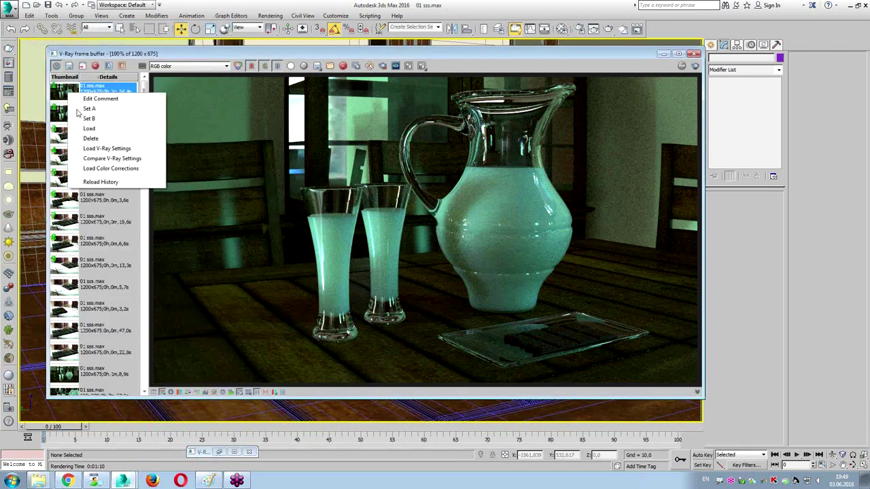
{"action": "left_click", "coordinate": [99, 159]}
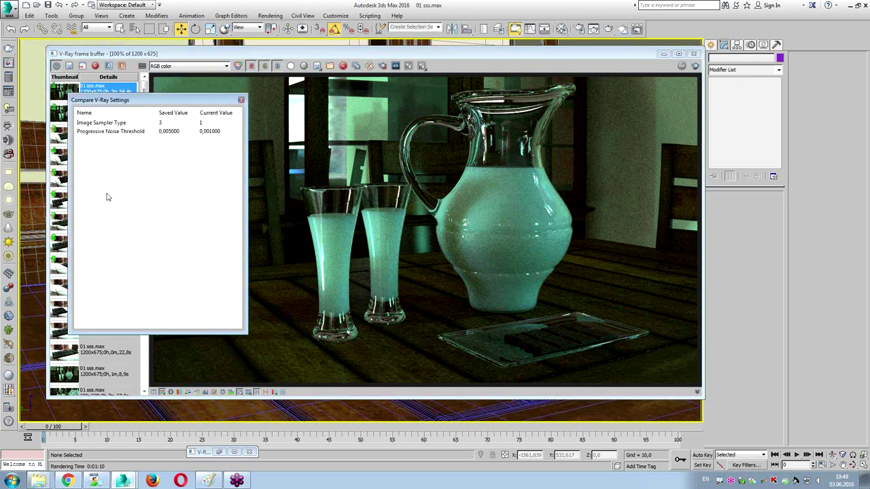
{"action": "left_click_drag", "start_coordinate": [115, 101], "coordinate": [265, 91]}
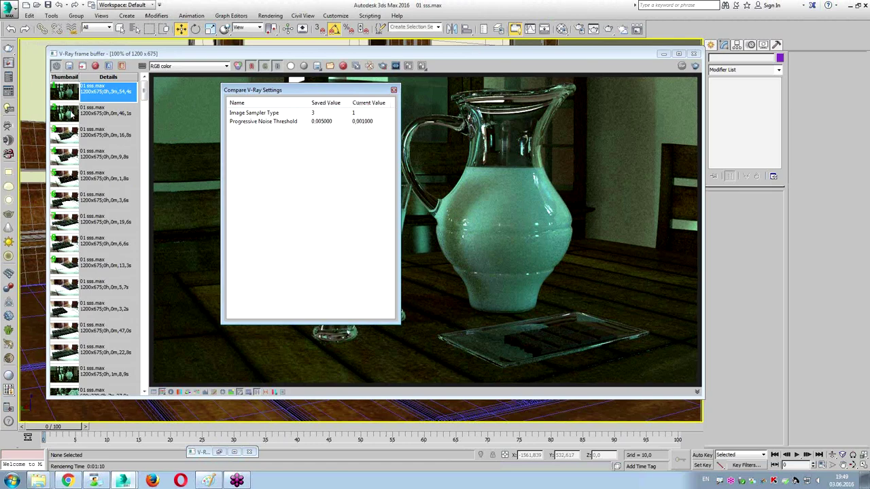
Check the second history render's V-Ray settings, close the comparison, and alternate between the two newest renders in the history
{"action": "left_click", "coordinate": [72, 118]}
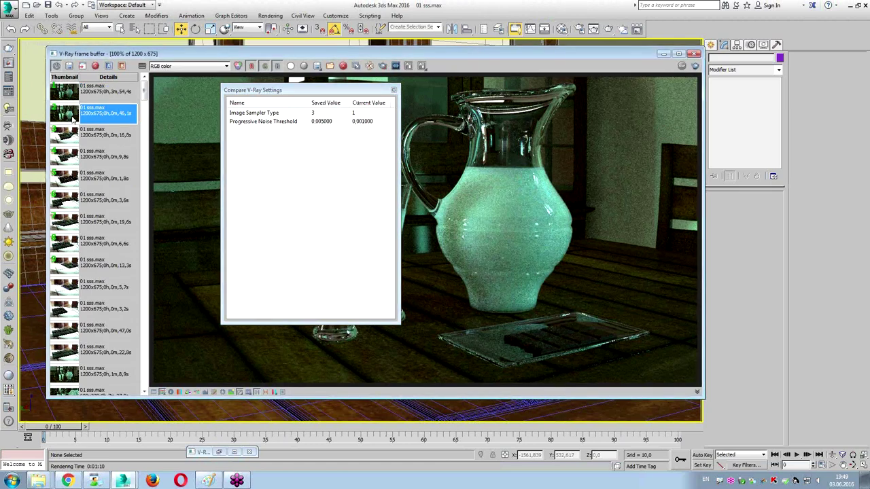
{"action": "right_click", "coordinate": [85, 115]}
{"action": "left_click", "coordinate": [117, 184]}
{"action": "left_click", "coordinate": [248, 123]}
{"action": "left_click", "coordinate": [72, 95]}
{"action": "left_click", "coordinate": [72, 117]}
{"action": "left_click", "coordinate": [72, 99]}
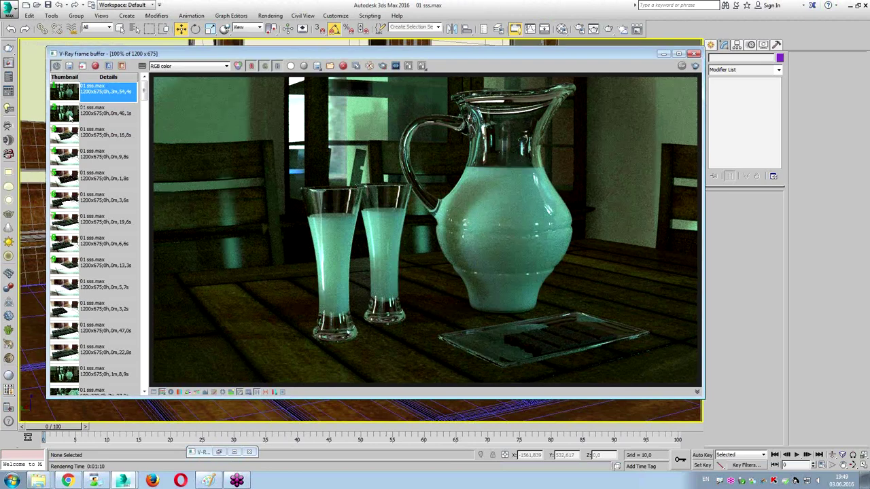
Reopen Compare V-Ray Settings for the second history render, examine the GI, color mapping and progressive sampler differences, and close the comparison
{"action": "right_click", "coordinate": [71, 116]}
{"action": "left_click", "coordinate": [108, 180]}
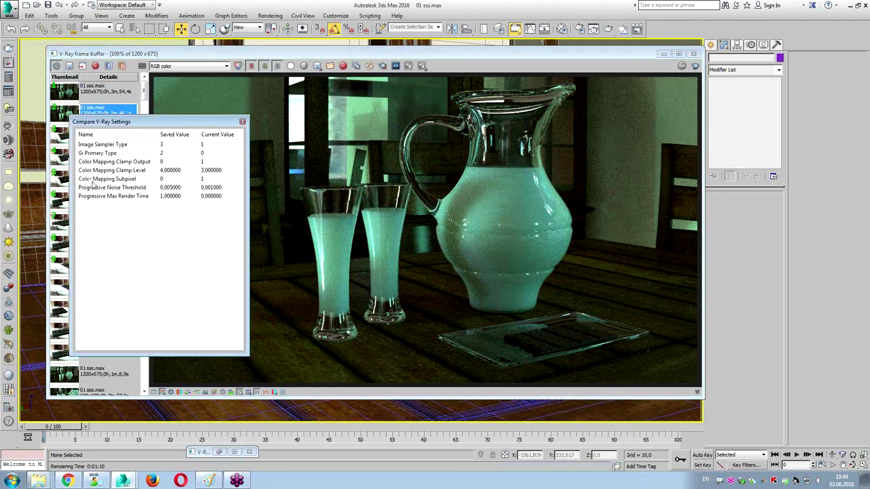
{"action": "left_click_drag", "start_coordinate": [155, 120], "coordinate": [289, 83]}
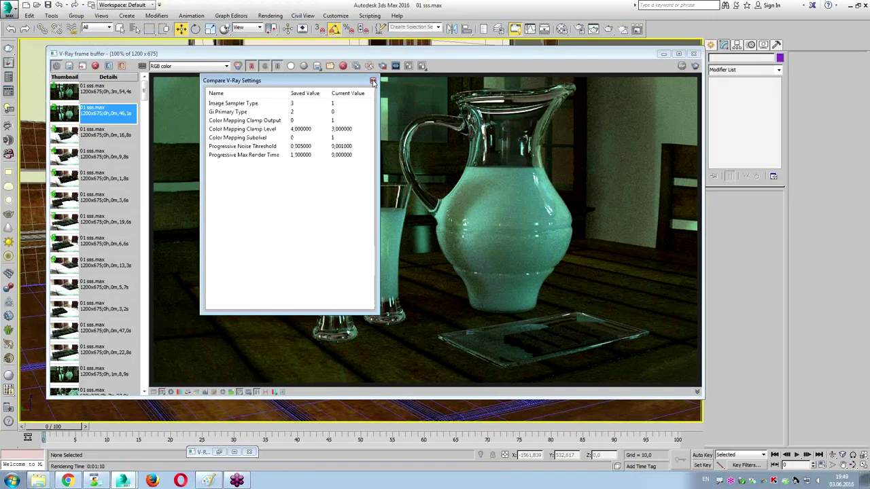
{"action": "left_click", "coordinate": [446, 55]}
Compare the saved V-Ray settings of the second pier.max render in the history with the current scene settings
{"action": "scroll", "coordinate": [64, 245], "scroll_direction": "down", "scroll_amount": 10}
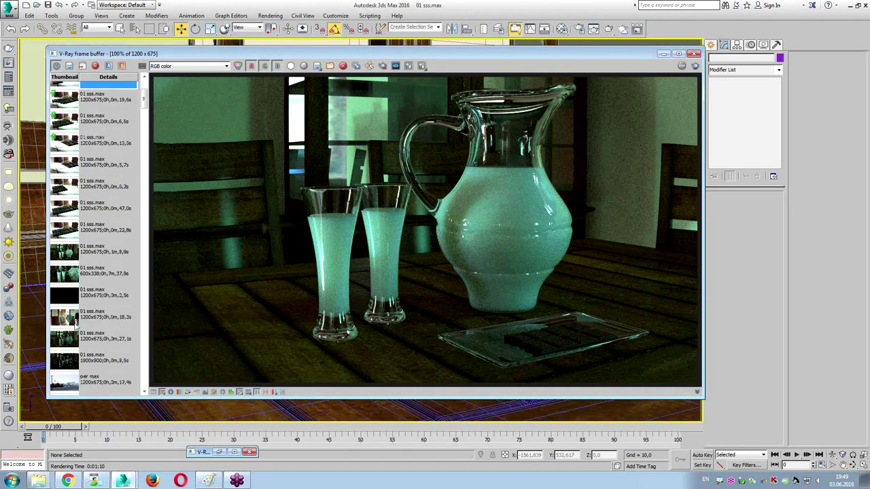
{"action": "right_click", "coordinate": [64, 245]}
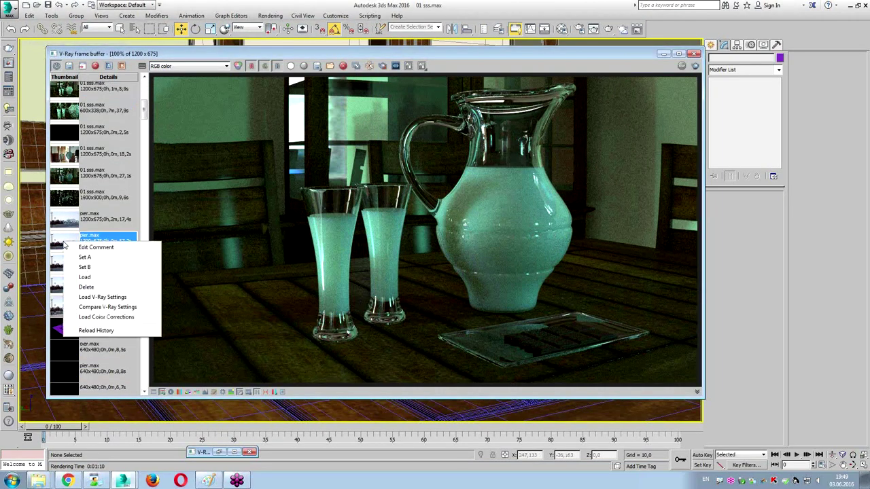
{"action": "left_click", "coordinate": [102, 308]}
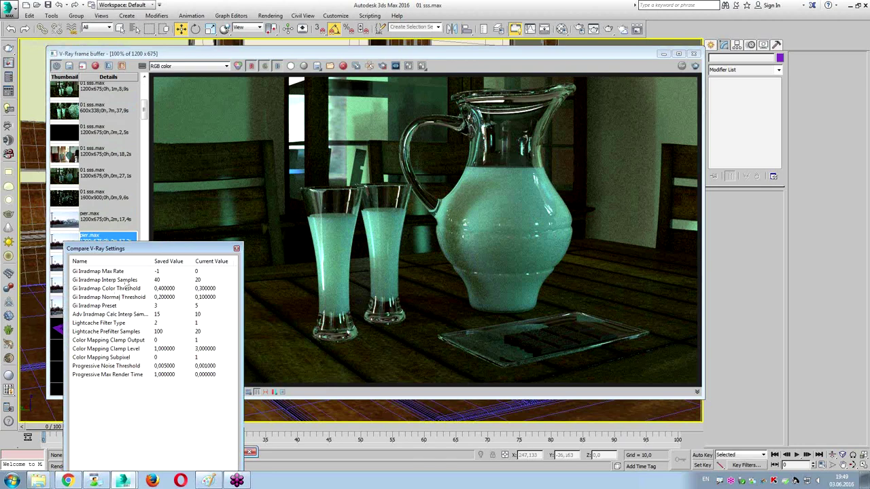
{"action": "left_click_drag", "start_coordinate": [138, 254], "coordinate": [296, 86]}
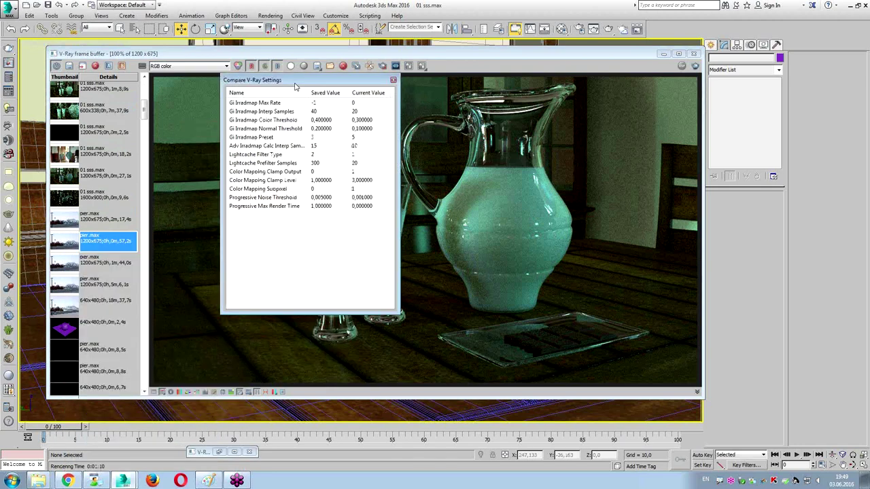